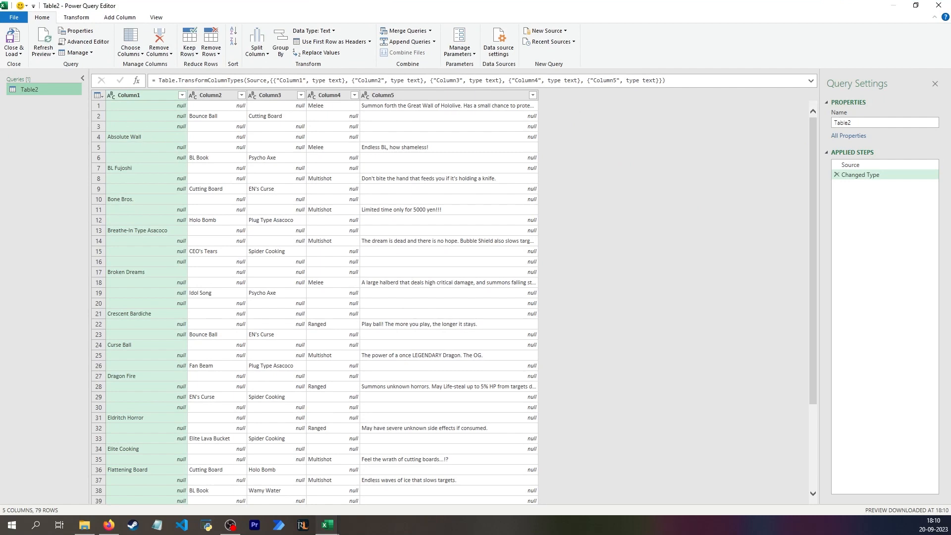
Fill Column1, Column2 and Column3 upward so their null cells take the values below them
{"action": "left_click", "coordinate": [142, 139]}
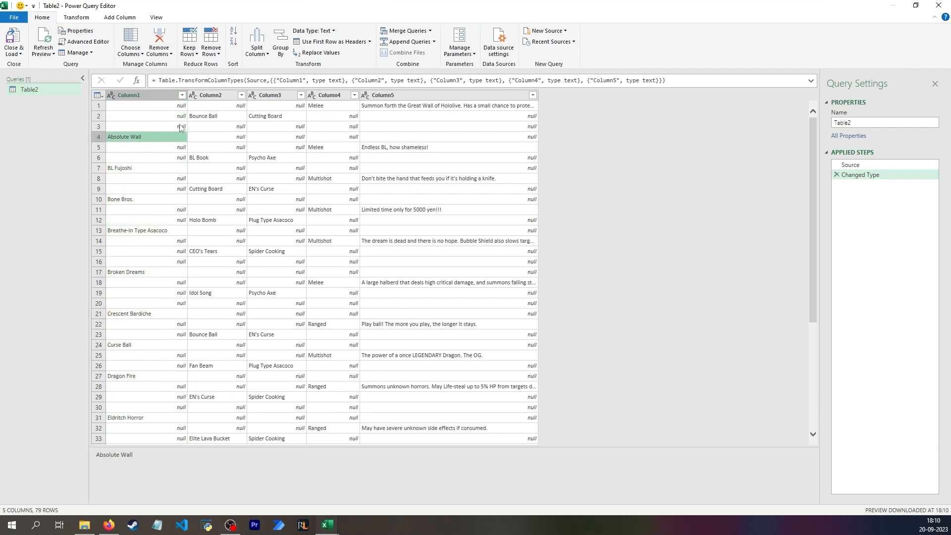
{"action": "left_click", "coordinate": [152, 127]}
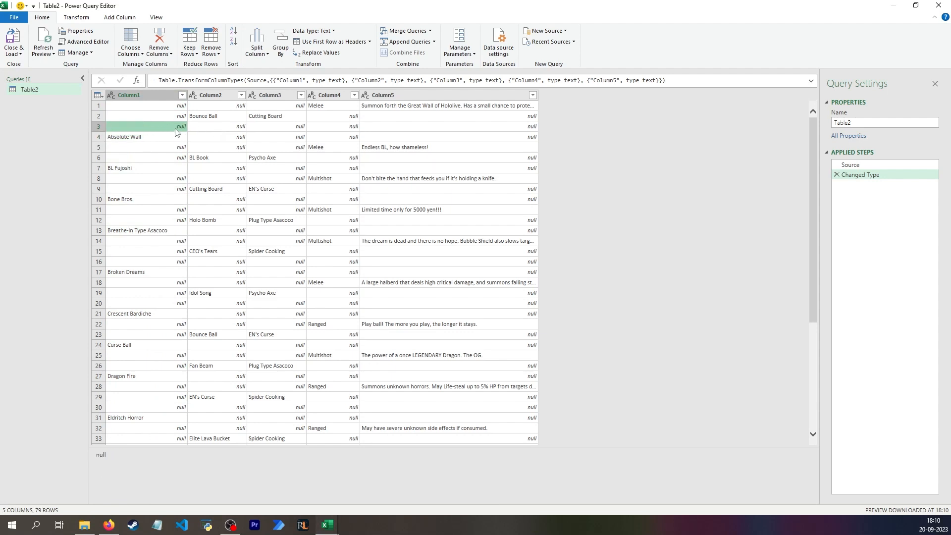
{"action": "left_click", "coordinate": [149, 137]}
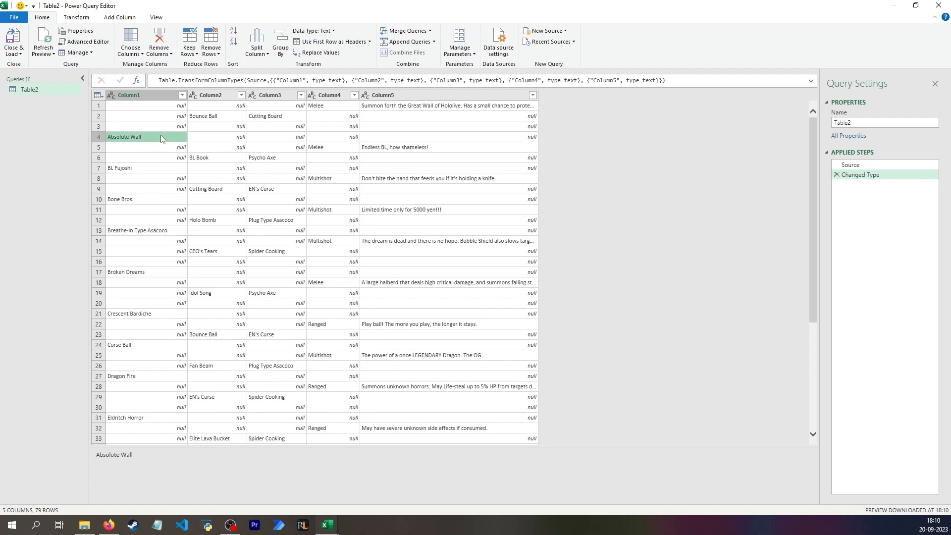
{"action": "left_click", "coordinate": [151, 171]}
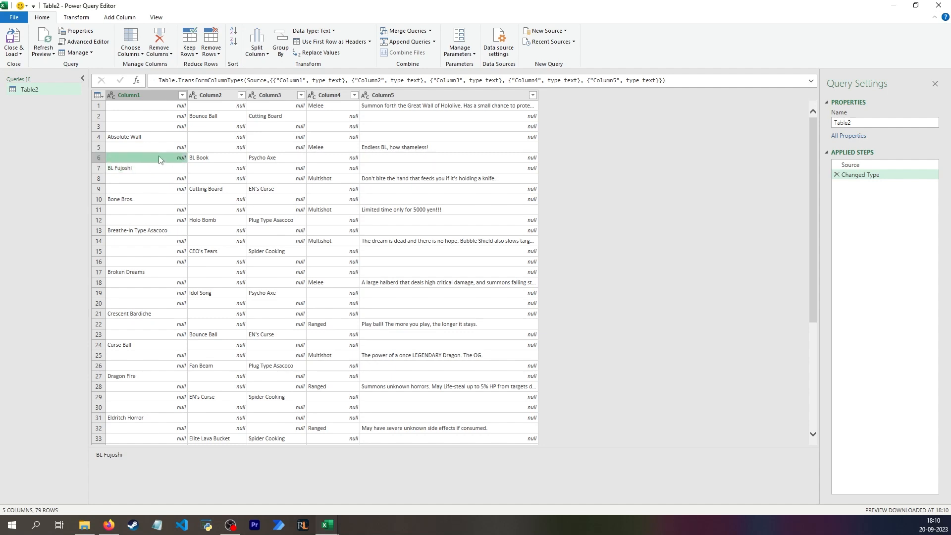
{"action": "left_click", "coordinate": [159, 95]}
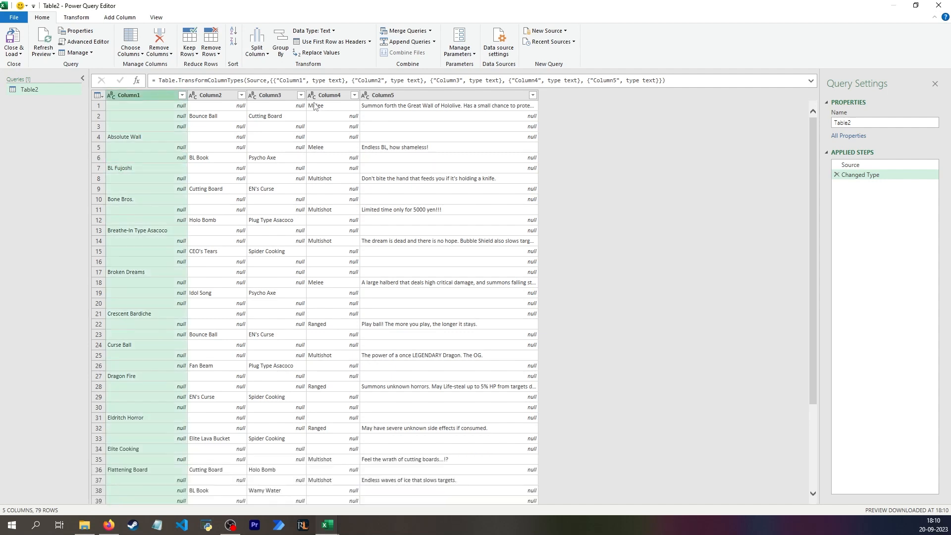
{"action": "left_click", "coordinate": [269, 95], "text": "ctrl"}
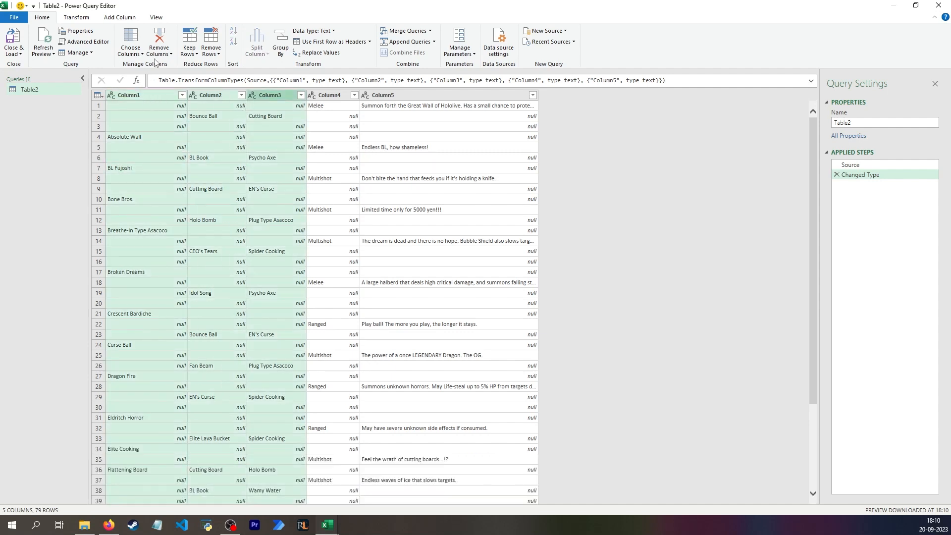
{"action": "left_click", "coordinate": [76, 17]}
{"action": "left_click", "coordinate": [184, 42]}
{"action": "left_click", "coordinate": [193, 65]}
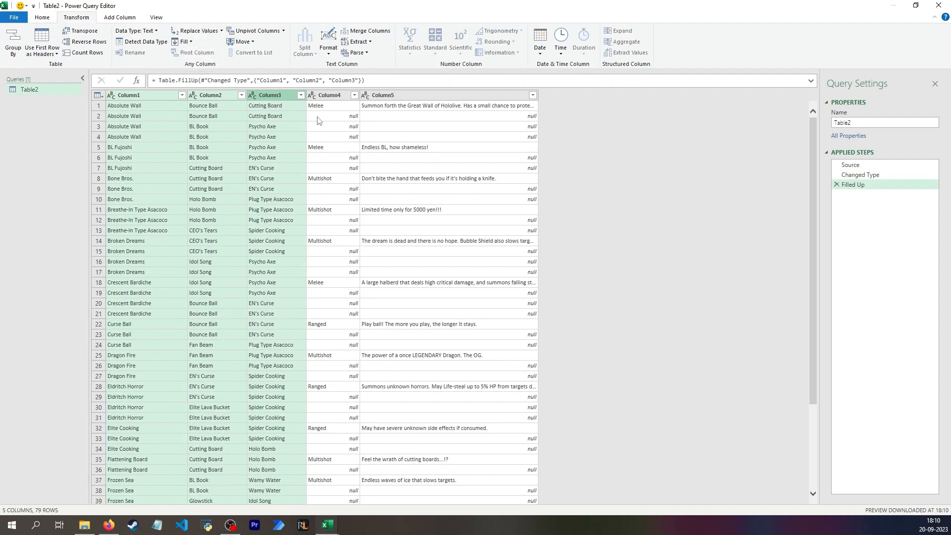
Filter the null values out of Column5 to keep only the rows that hold a description
{"action": "left_click", "coordinate": [338, 110]}
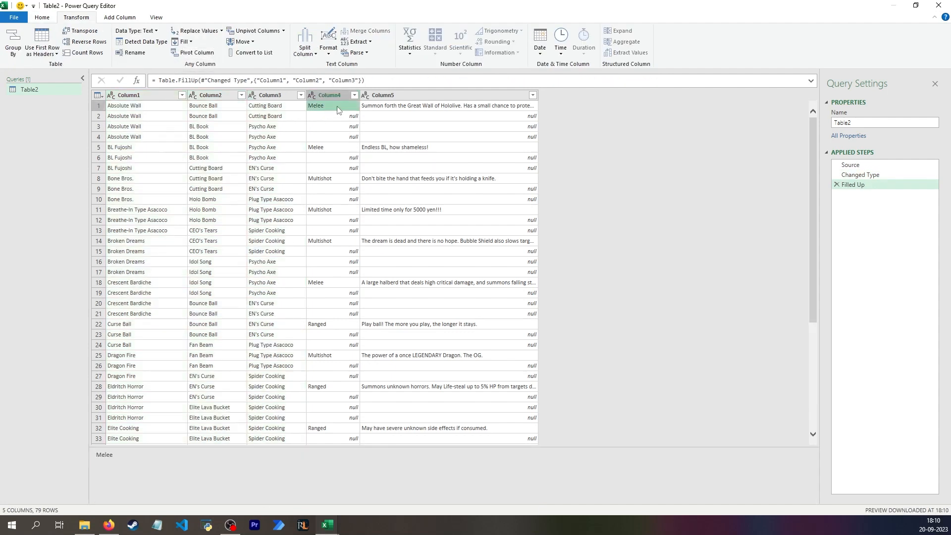
{"action": "left_click", "coordinate": [394, 110]}
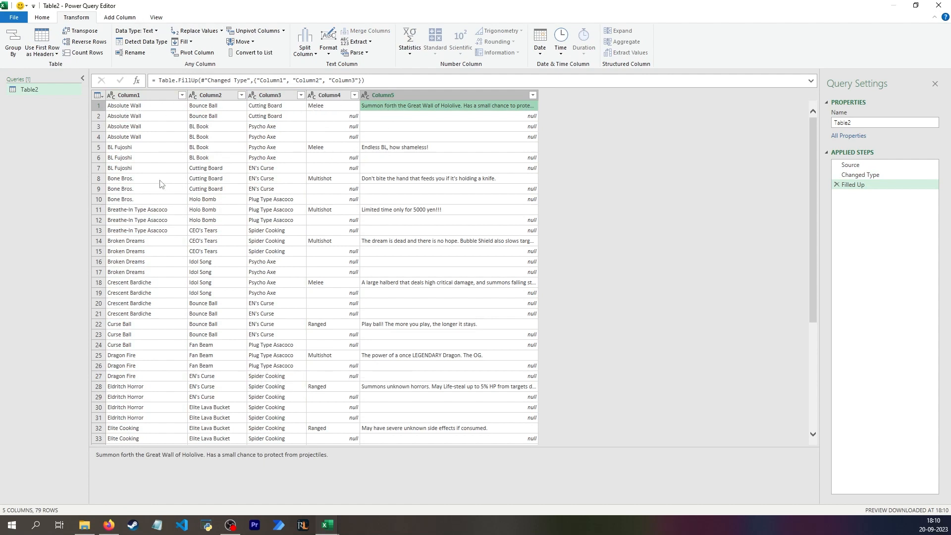
{"action": "left_click", "coordinate": [403, 181]}
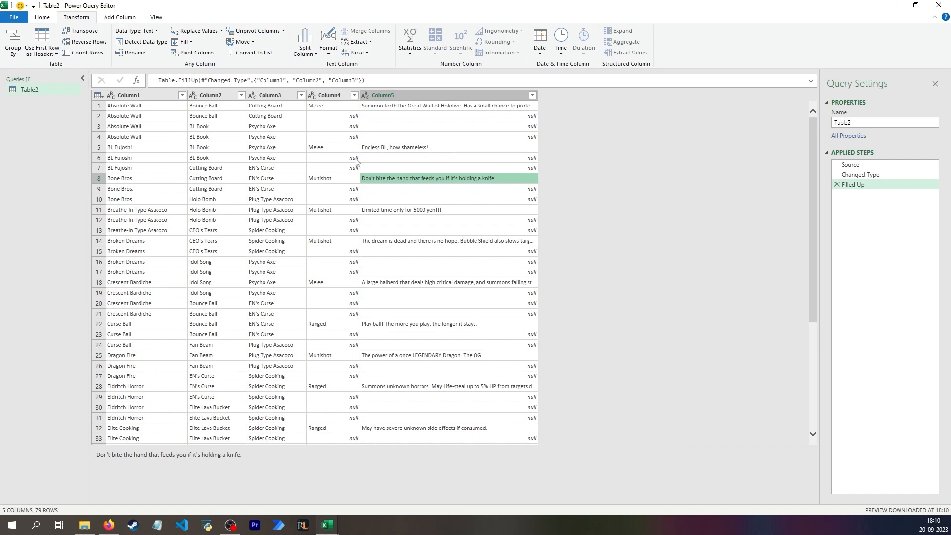
{"action": "left_click", "coordinate": [337, 97]}
{"action": "left_click", "coordinate": [416, 97]}
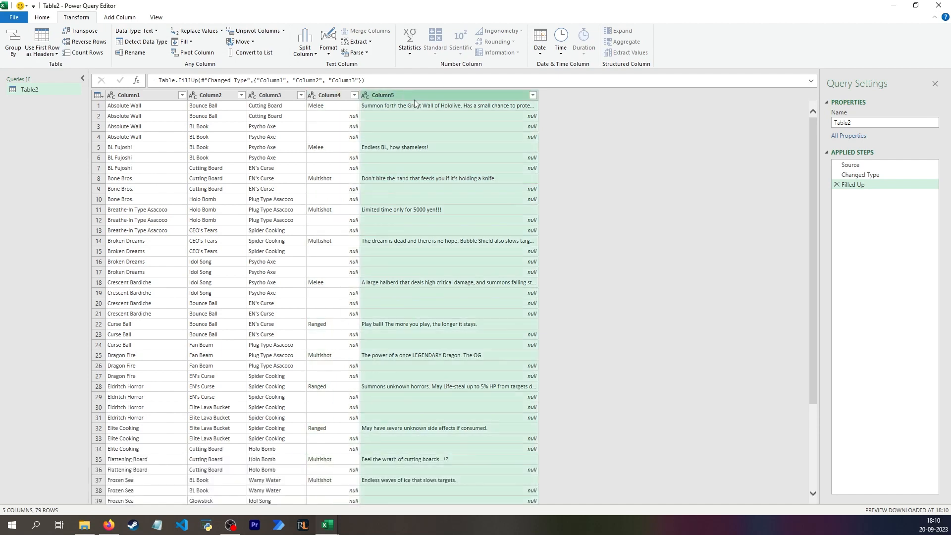
{"action": "left_click", "coordinate": [532, 96]}
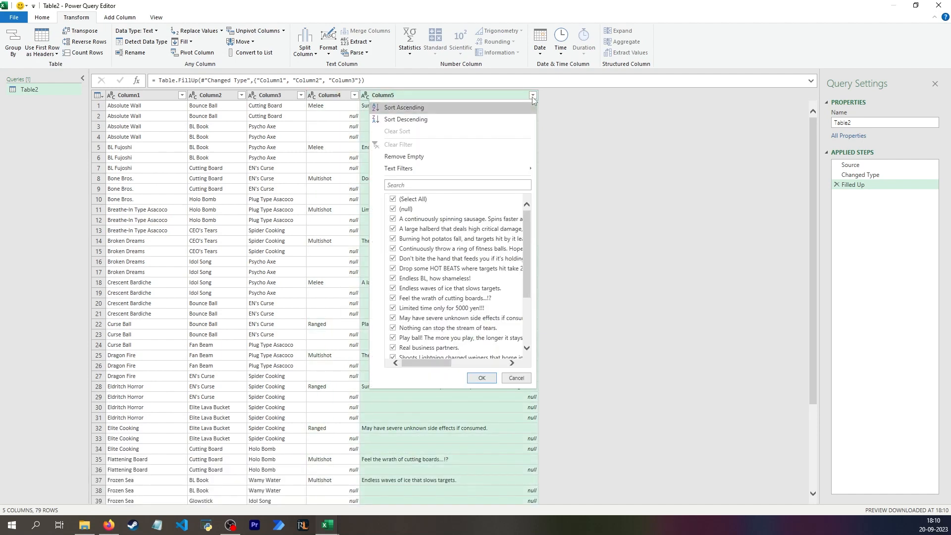
{"action": "left_click", "coordinate": [393, 210]}
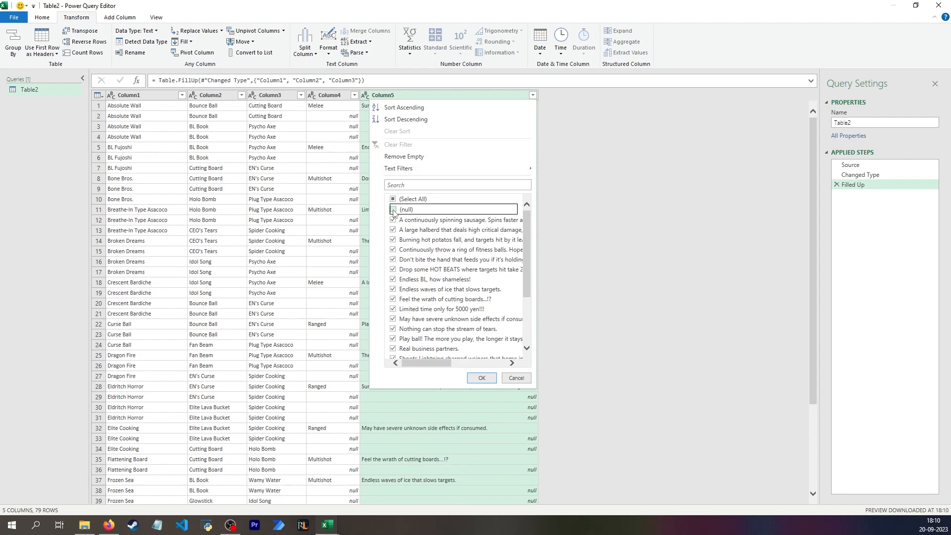
{"action": "left_click", "coordinate": [484, 379]}
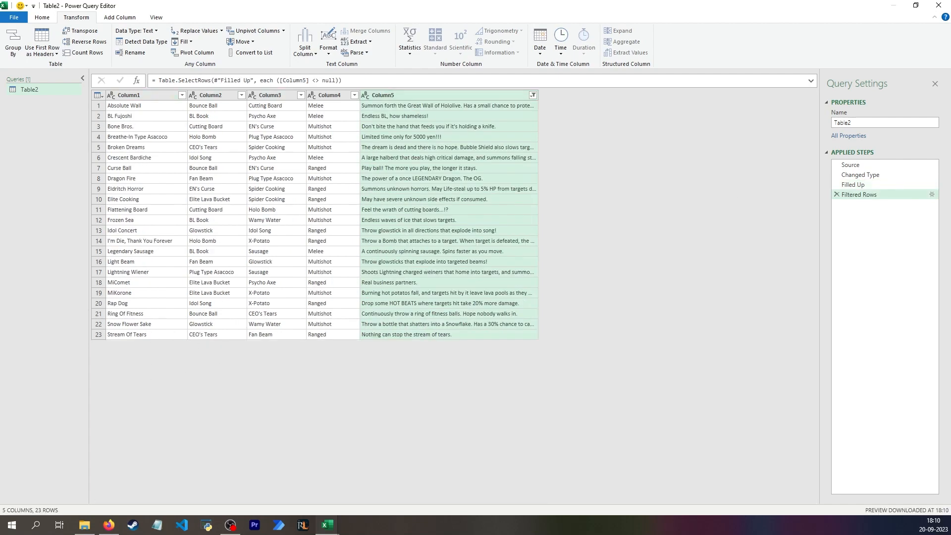
Rename the five columns Collab, Weapon 1, Weapon 2, Type and Description
{"action": "left_click", "coordinate": [143, 99]}
{"action": "double_click", "coordinate": [135, 97]}
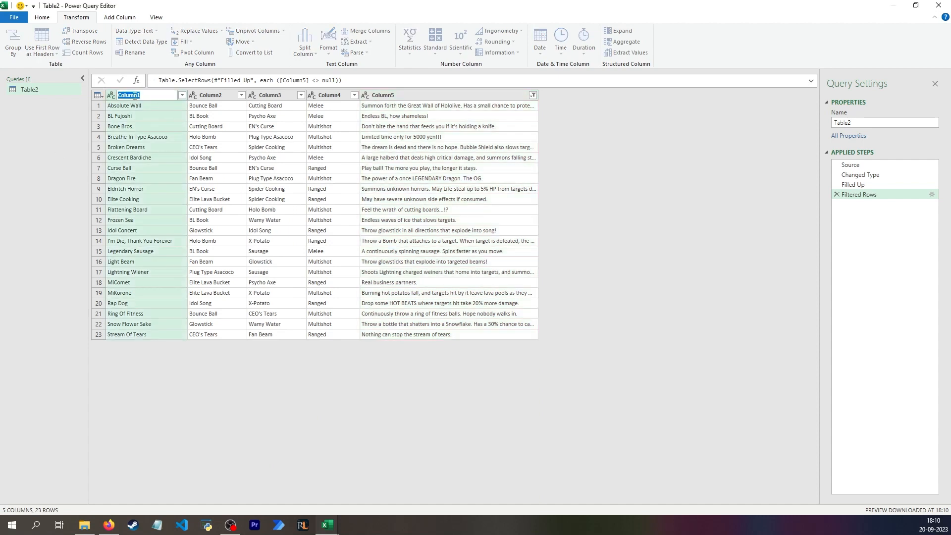
{"action": "type", "text": "Collab"}
{"action": "key", "text": "Return"}
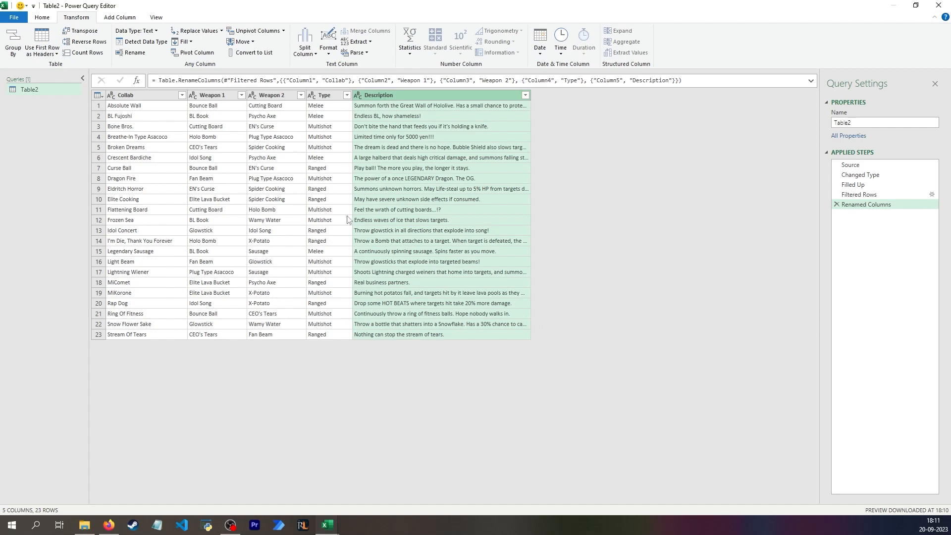
Compare the cleaned query table with the original data on the worksheet behind the query editor
{"action": "double_click", "coordinate": [206, 9]}
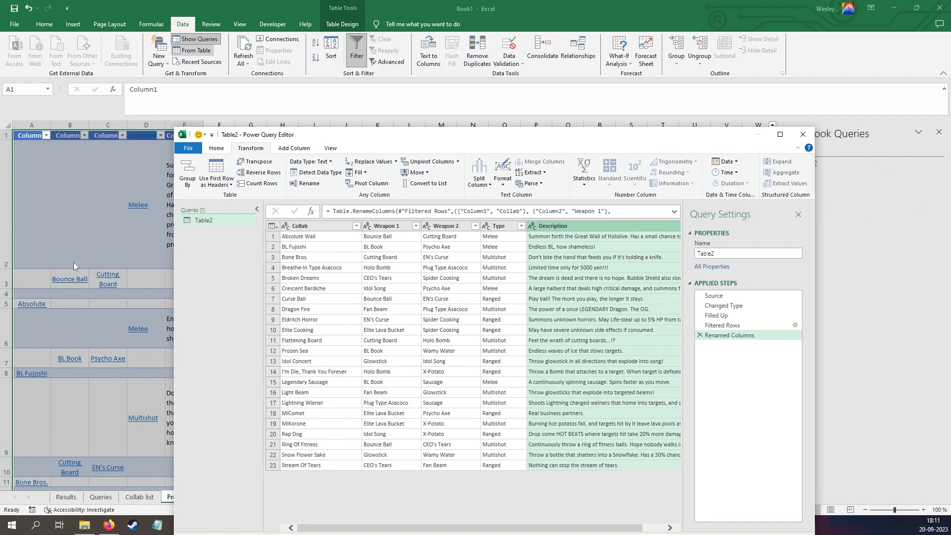
{"action": "double_click", "coordinate": [310, 134]}
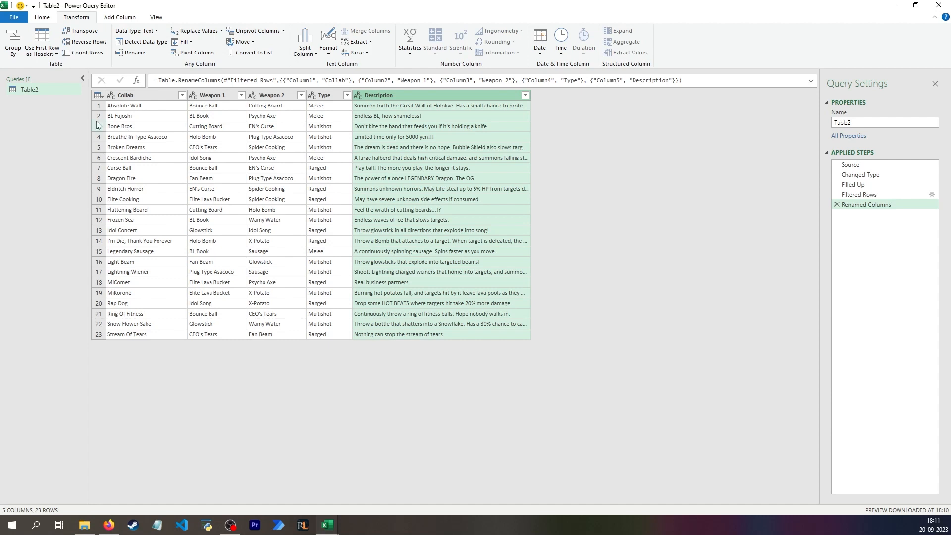
{"action": "left_click", "coordinate": [38, 19]}
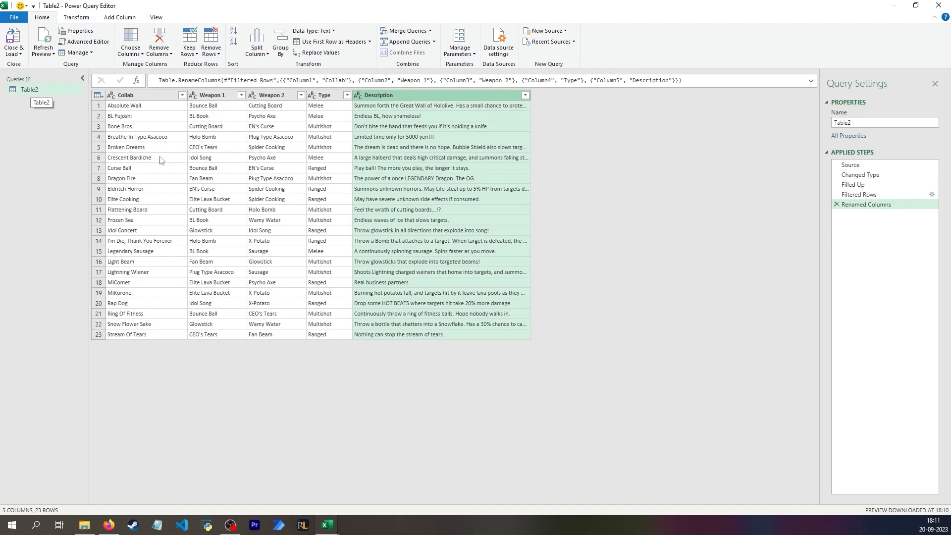
{"action": "double_click", "coordinate": [118, 7]}
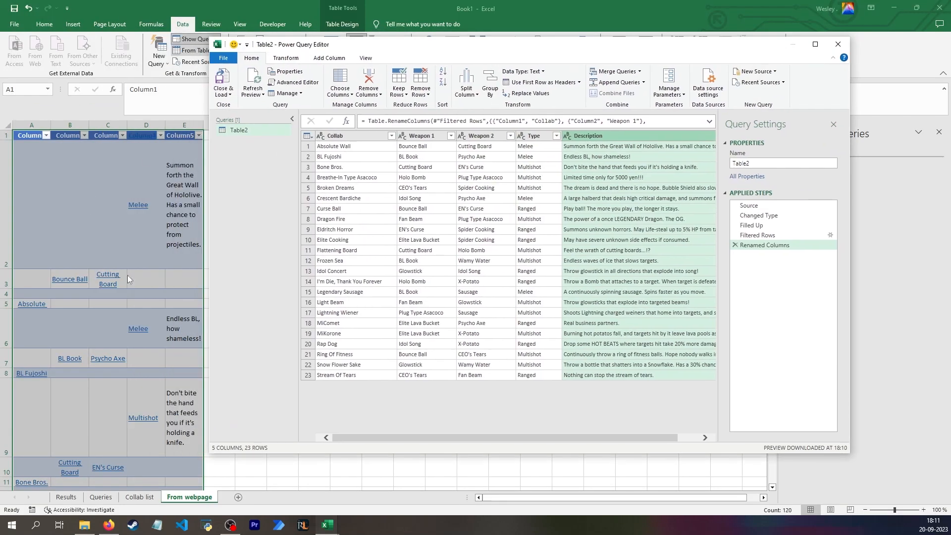
{"action": "double_click", "coordinate": [381, 46]}
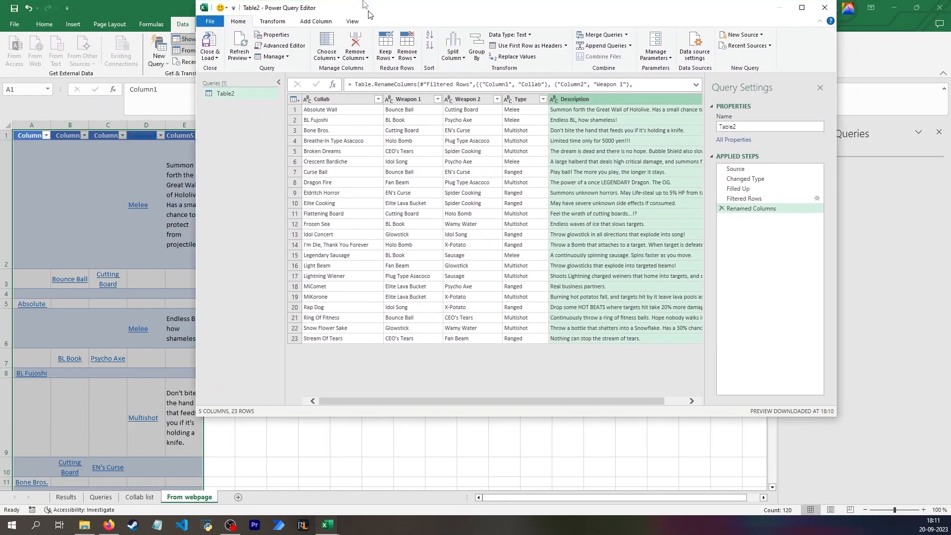
{"action": "left_click", "coordinate": [544, 31]}
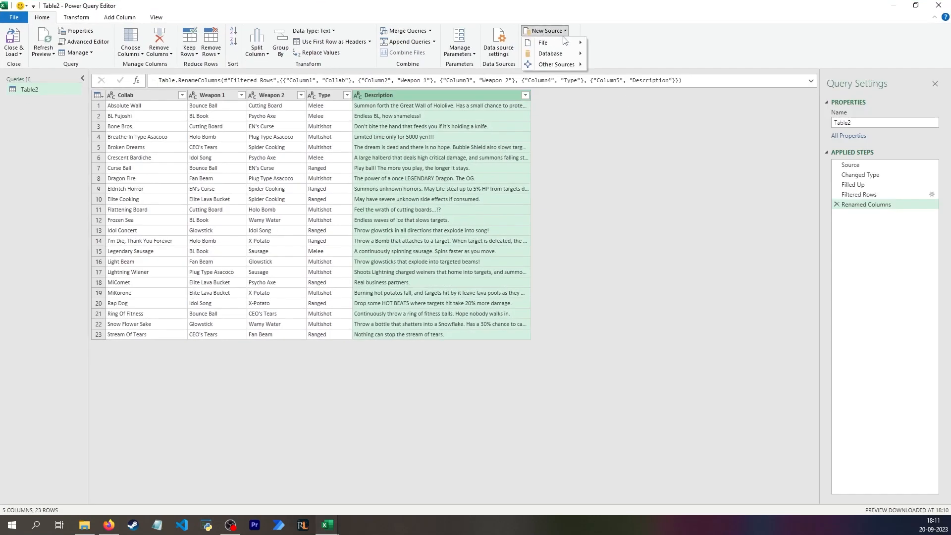
{"action": "mouse_move", "coordinate": [555, 64]}
{"action": "left_click", "coordinate": [619, 71]}
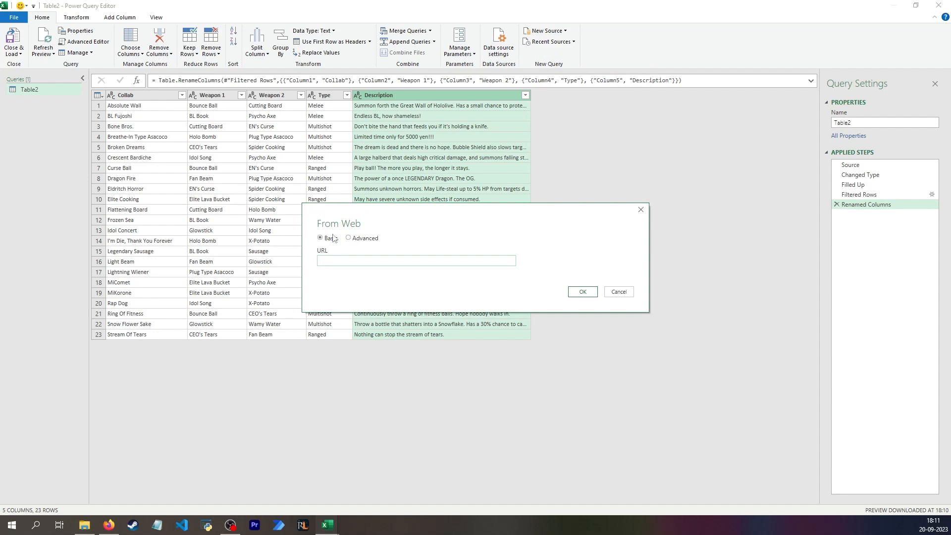
{"action": "left_click", "coordinate": [344, 260]}
{"action": "type", "text": "https://holocure.fandom.com/wiki/Collab"}
{"action": "left_click", "coordinate": [582, 292]}
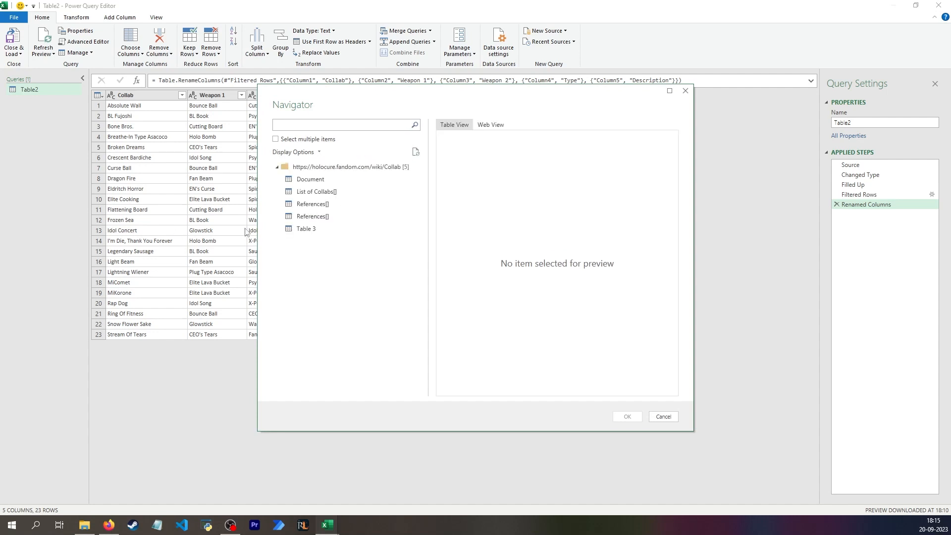
Preview the Document item, then import the List of Collabs[] table as a new query
{"action": "left_click", "coordinate": [329, 182]}
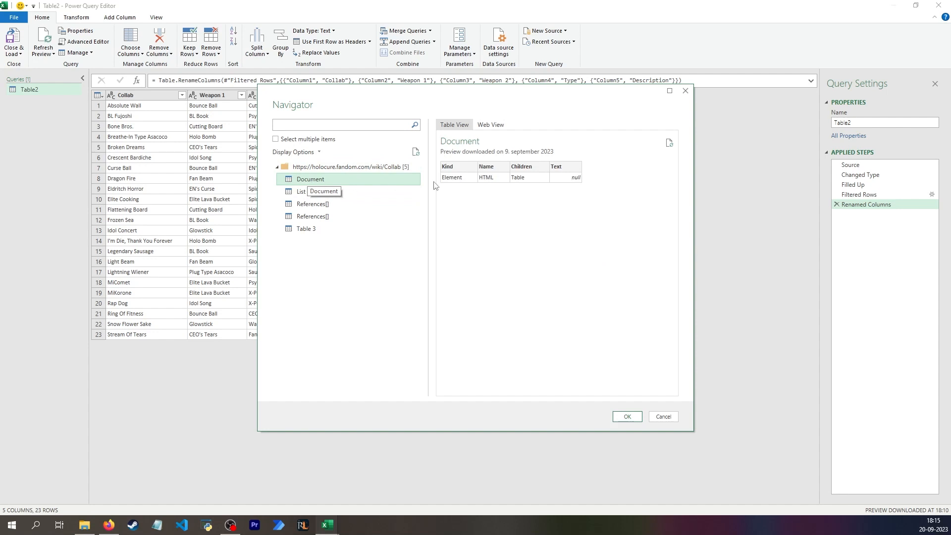
{"action": "left_click", "coordinate": [324, 191]}
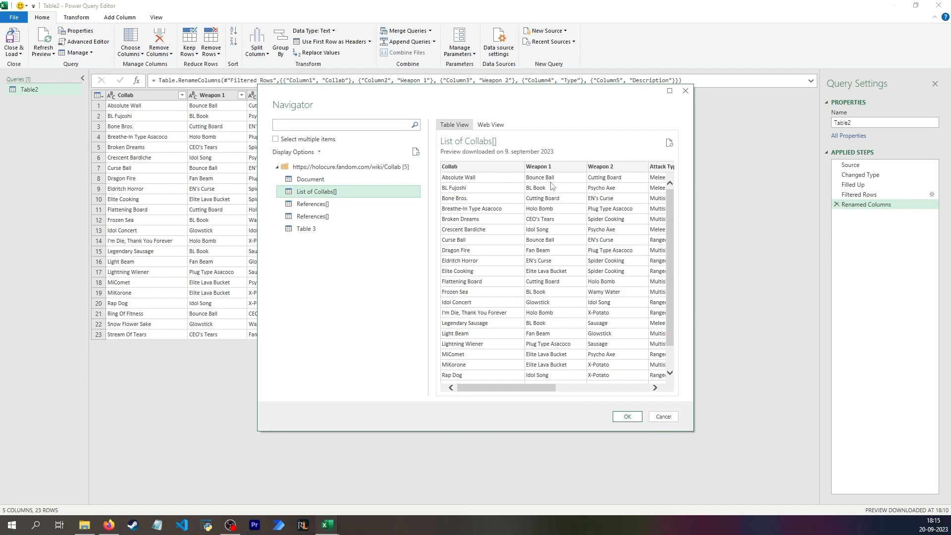
{"action": "left_click", "coordinate": [624, 416]}
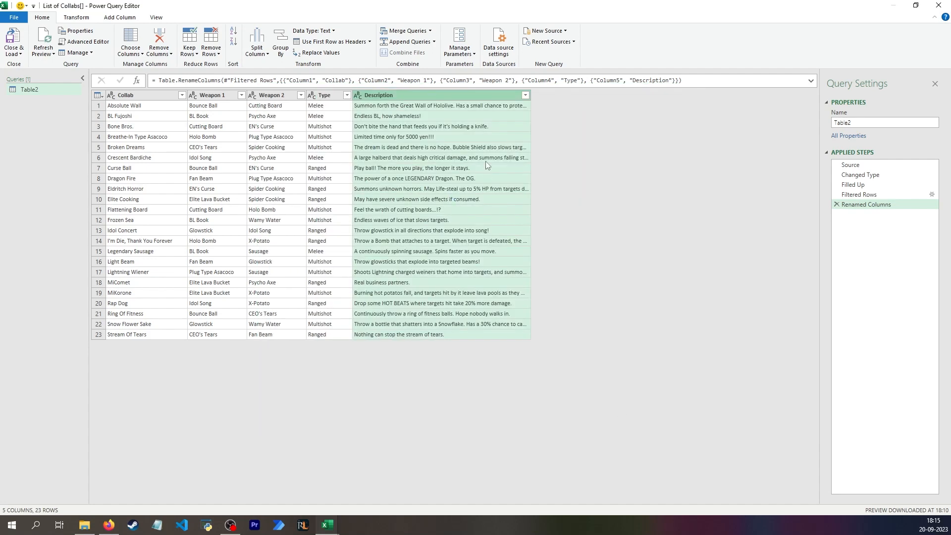
Examine the new query's Source and Navigation steps, including the Web.Page function in the formula and the Caption entry for List of Collabs[]
{"action": "left_click", "coordinate": [128, 110]}
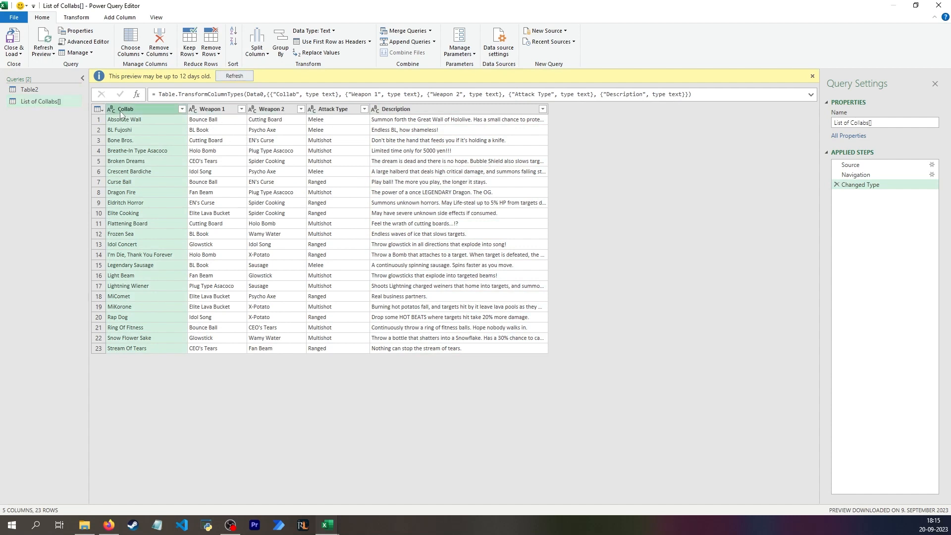
{"action": "left_click", "coordinate": [888, 167]}
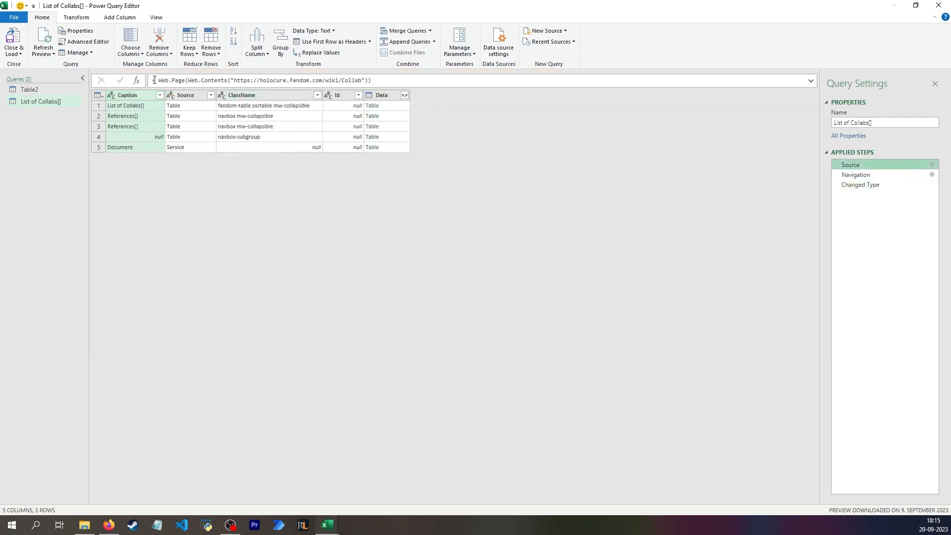
{"action": "left_click_drag", "start_coordinate": [159, 80], "coordinate": [181, 82]}
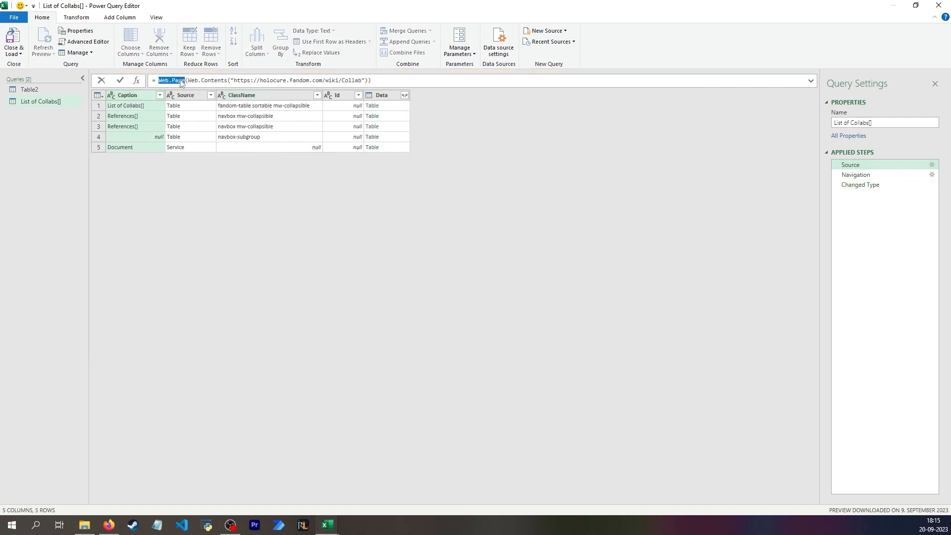
{"action": "key", "text": "Escape"}
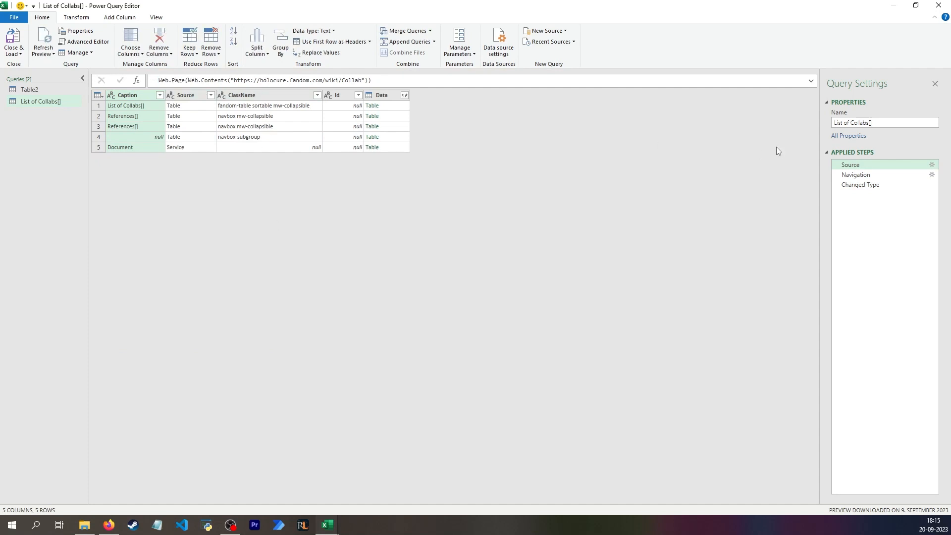
{"action": "left_click", "coordinate": [855, 175]}
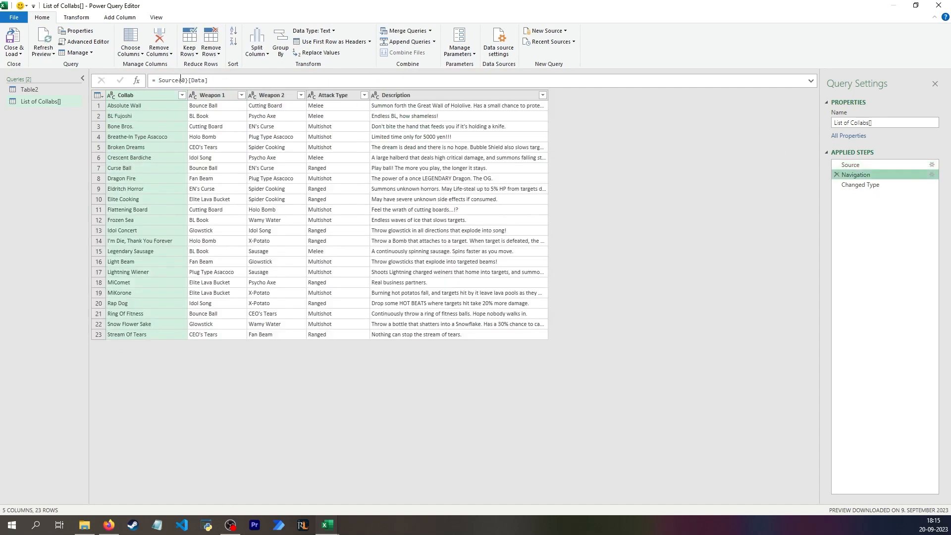
{"action": "left_click", "coordinate": [850, 165]}
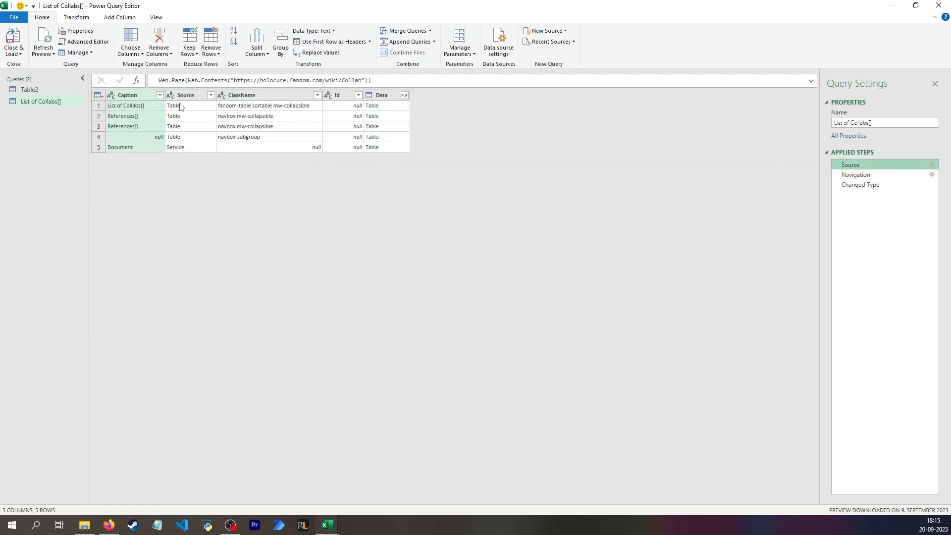
{"action": "left_click", "coordinate": [133, 95]}
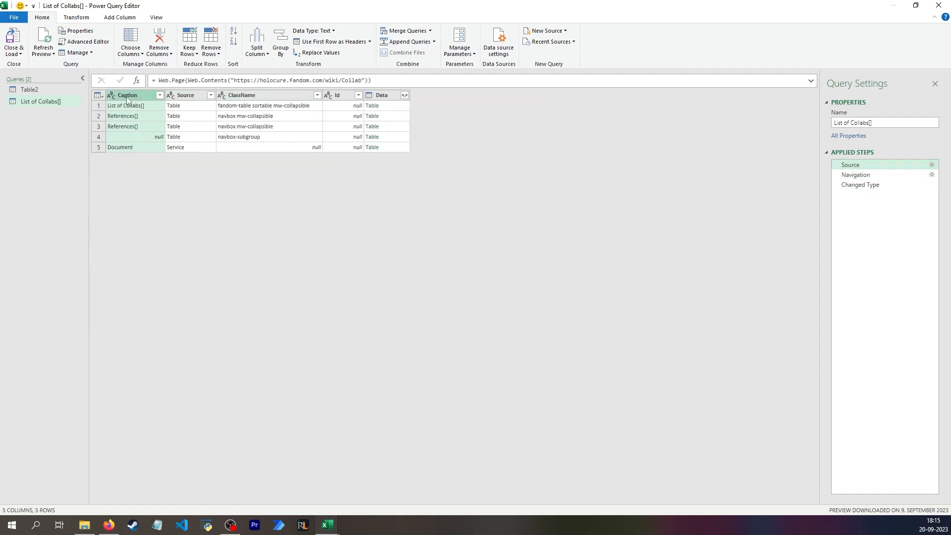
{"action": "left_click", "coordinate": [133, 107]}
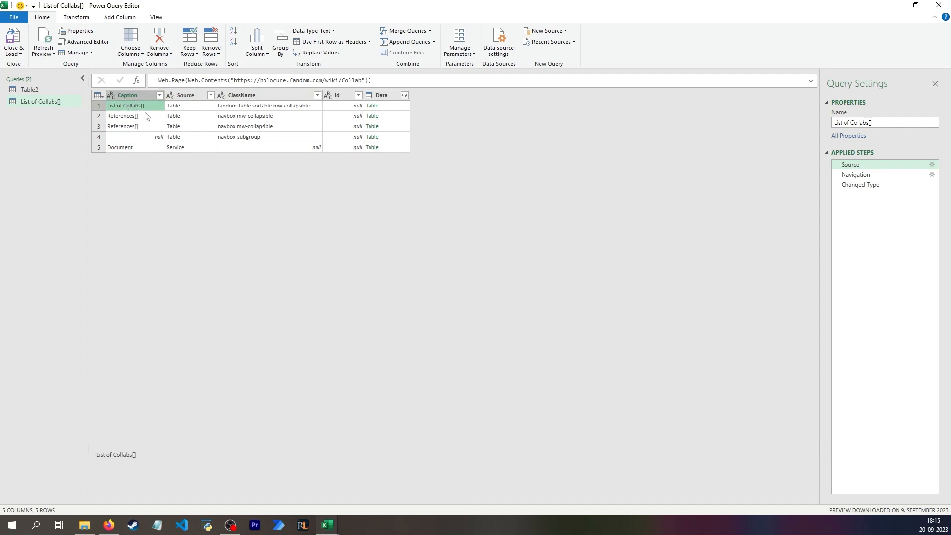
Review the Navigation and Changed Type steps of the imported collabs query
{"action": "left_click", "coordinate": [851, 174]}
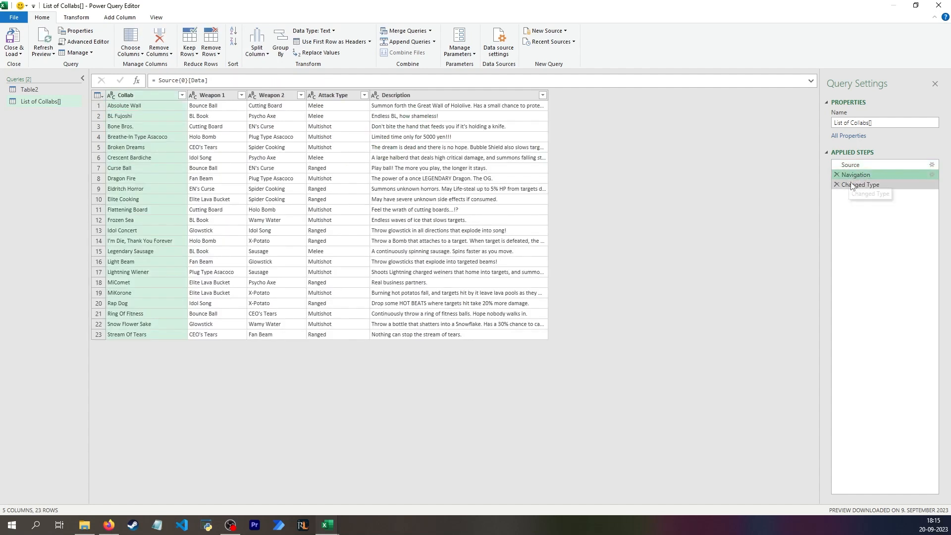
{"action": "left_click", "coordinate": [851, 186]}
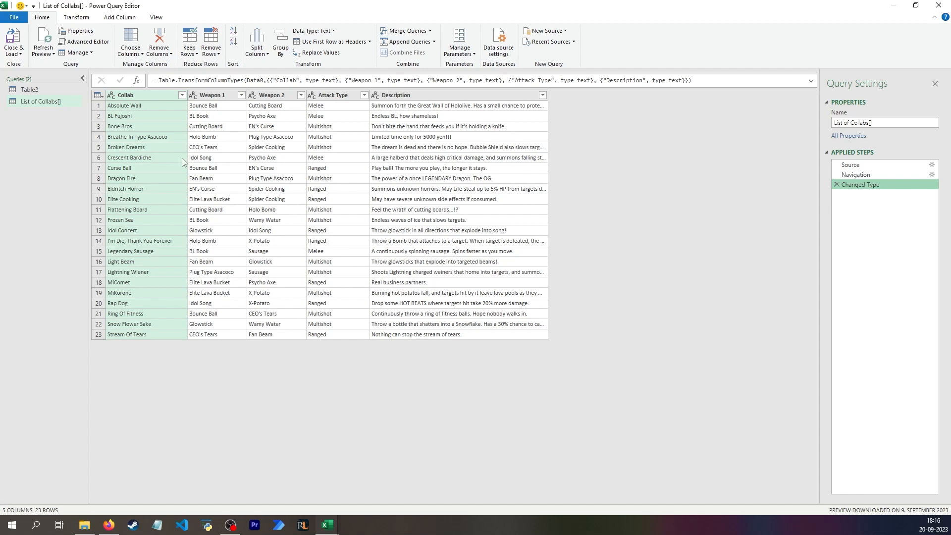
Rename the List of Collabs[] query as Unlocked
{"action": "left_click", "coordinate": [64, 103]}
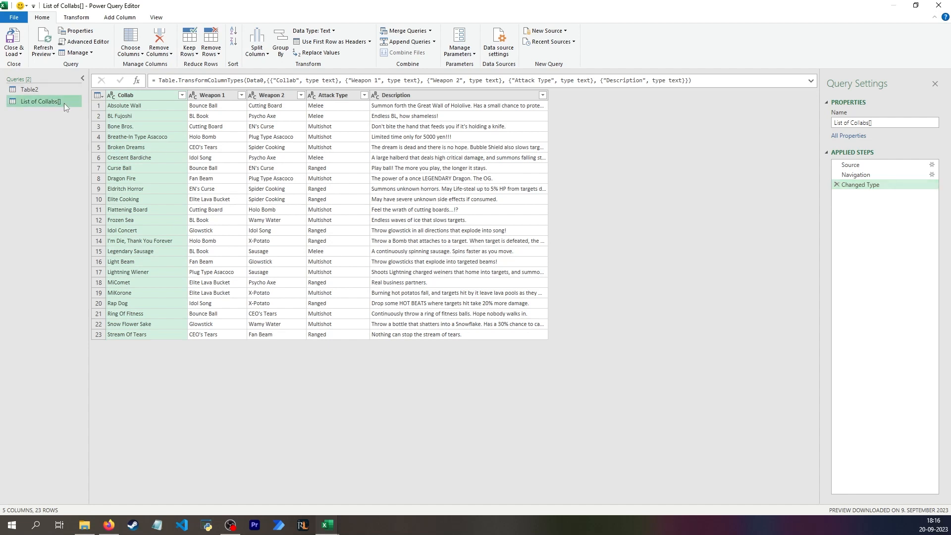
{"action": "double_click", "coordinate": [64, 103]}
{"action": "type", "text": "Unlocked"}
{"action": "key", "text": "Return"}
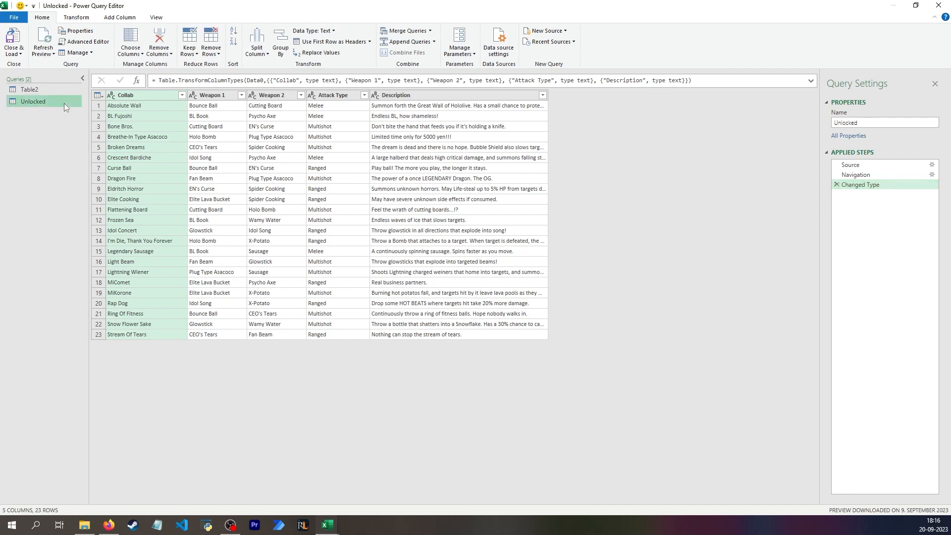
Rename the imported web query as All collabs
{"action": "double_click", "coordinate": [55, 102]}
{"action": "type", "text": "A"}
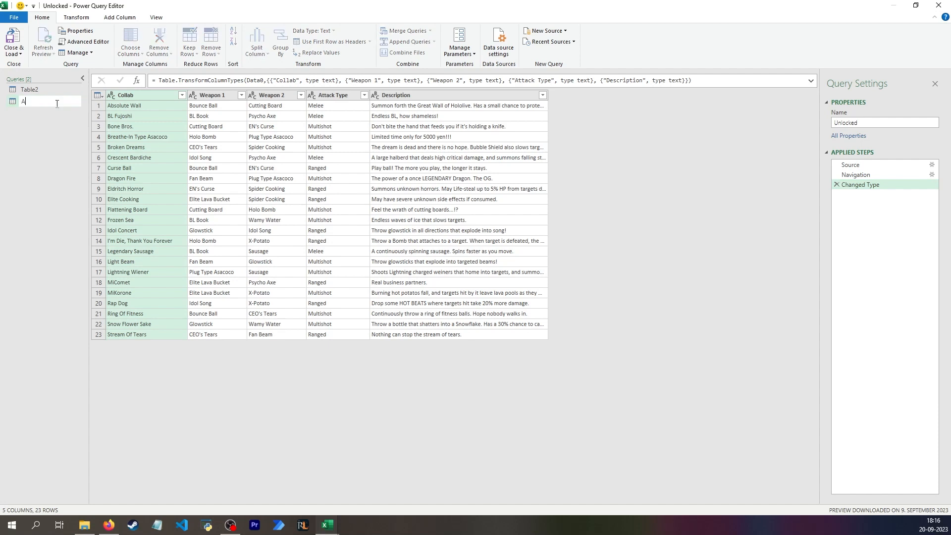
{"action": "type", "text": "ll collabs"}
{"action": "key", "text": "Return"}
Create a new blank query with the formula = Excel.CurrentWorkbook() to list the workbook's tables
{"action": "right_click", "coordinate": [44, 115]}
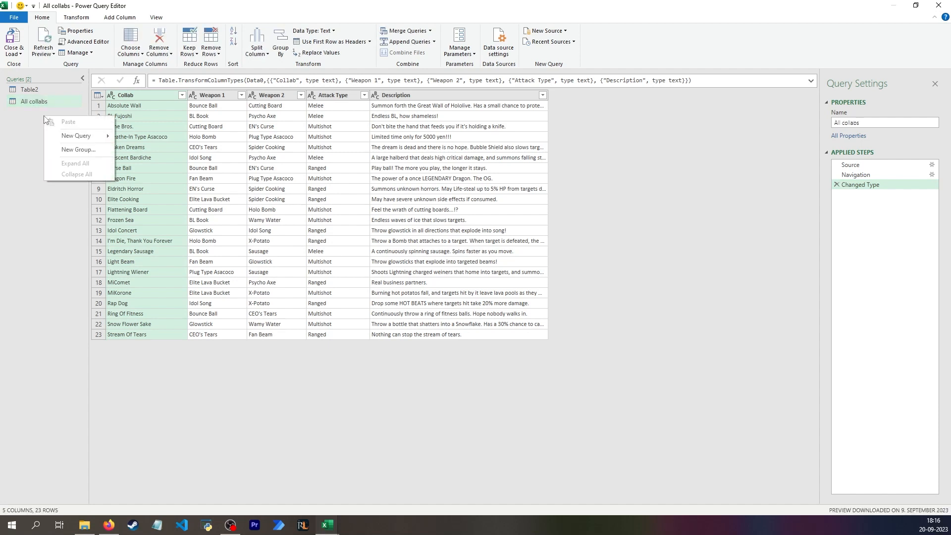
{"action": "mouse_move", "coordinate": [96, 136]}
{"action": "mouse_move", "coordinate": [171, 141]}
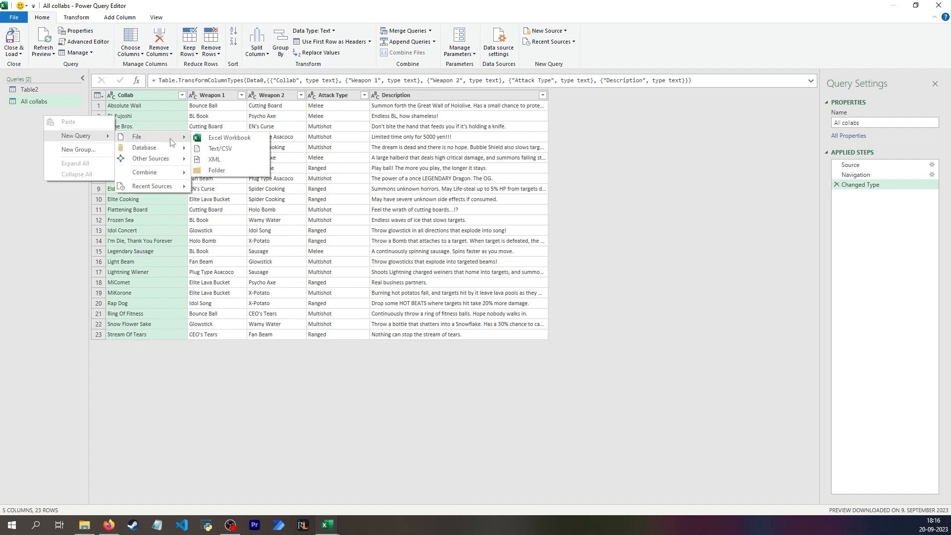
{"action": "left_click", "coordinate": [218, 182]}
{"action": "type", "text": "https://www.youtube.com/watch?v=pEAwvMkpA8I&t=285s"}
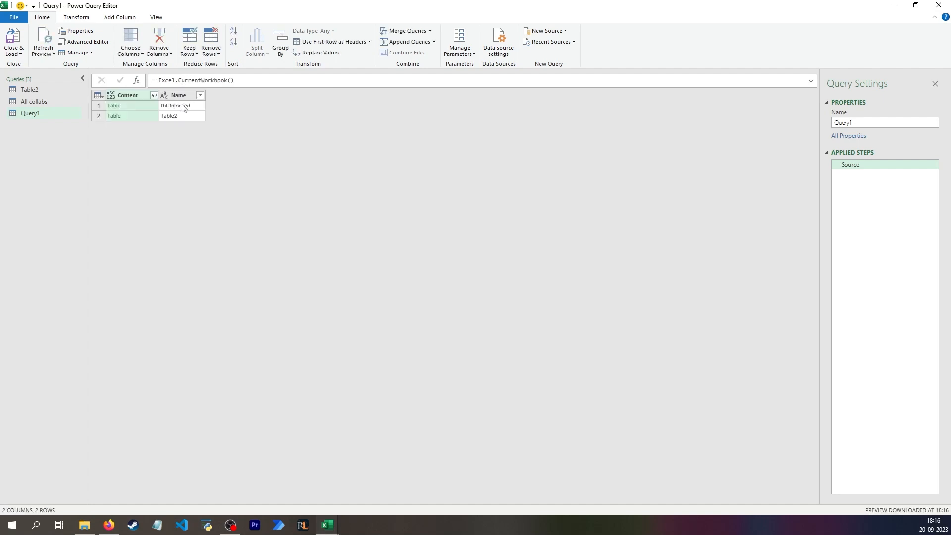
Preview the rows of the tblUnlocked table and drill down into its contents
{"action": "left_click", "coordinate": [179, 106]}
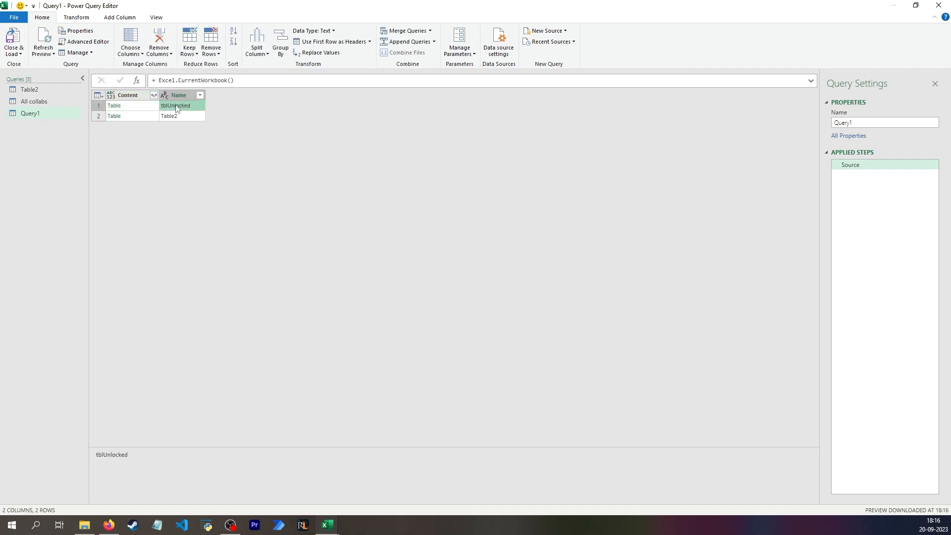
{"action": "left_click", "coordinate": [148, 106]}
{"action": "double_click", "coordinate": [161, 7]}
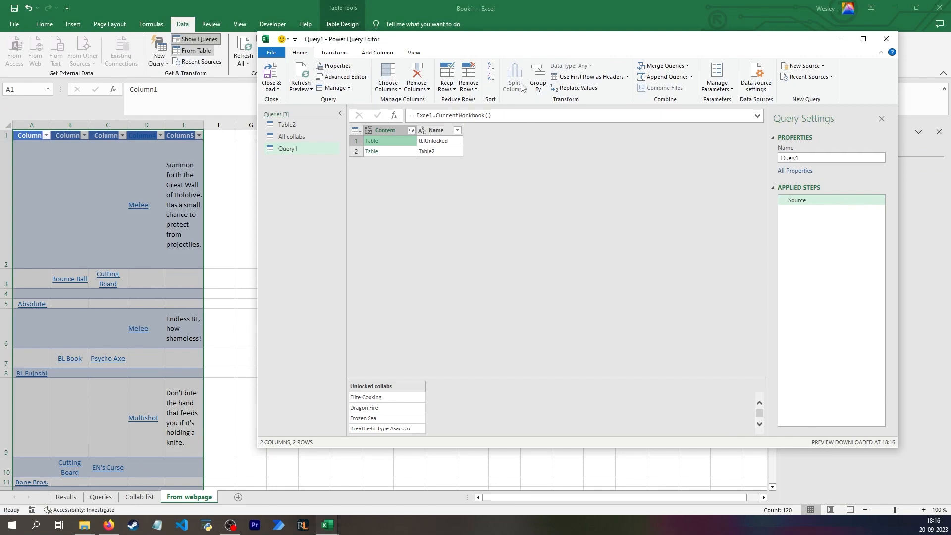
{"action": "double_click", "coordinate": [490, 40]}
{"action": "scroll", "coordinate": [144, 479], "scroll_direction": "down", "scroll_amount": 1}
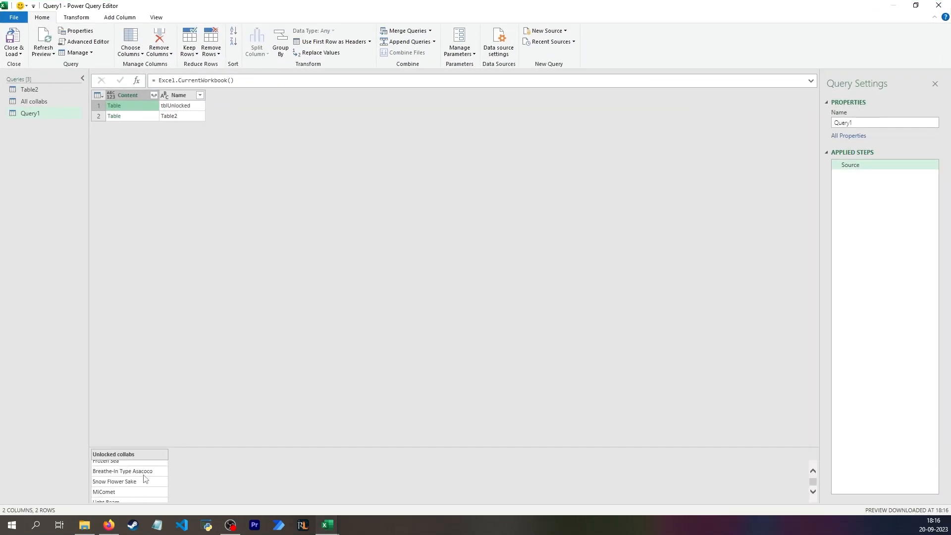
{"action": "scroll", "coordinate": [143, 478], "scroll_direction": "up", "scroll_amount": 3}
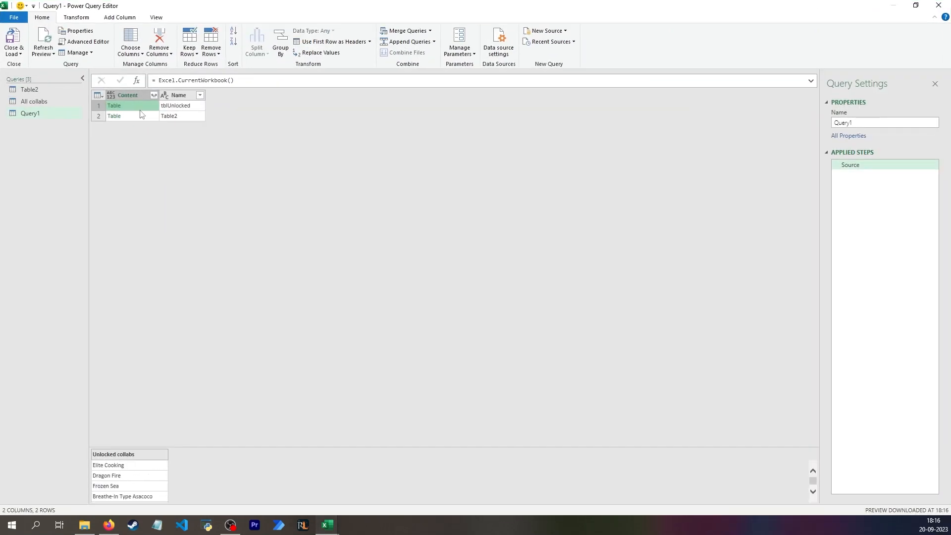
{"action": "left_click", "coordinate": [114, 105]}
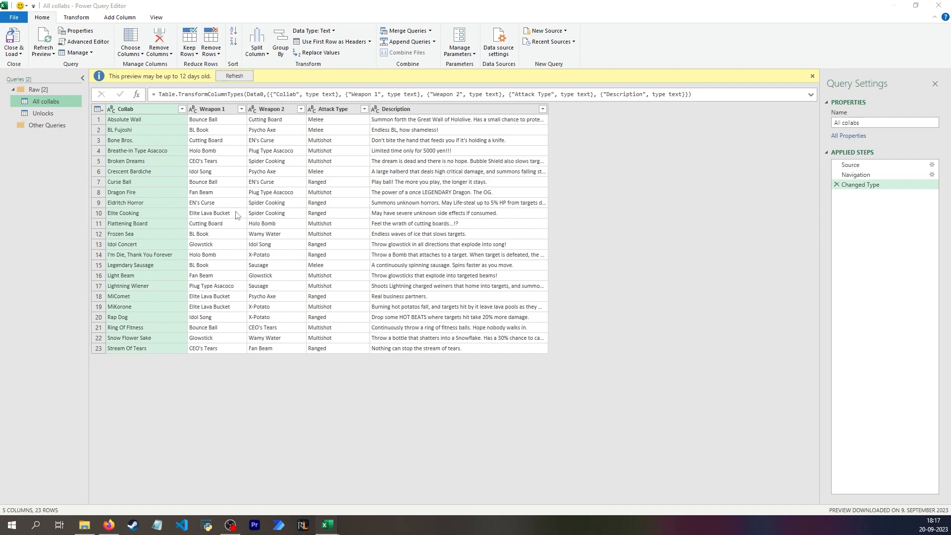
Look at the workbook's worksheets behind the query editor and the Weapon 1 column of All collabs
{"action": "double_click", "coordinate": [206, 9]}
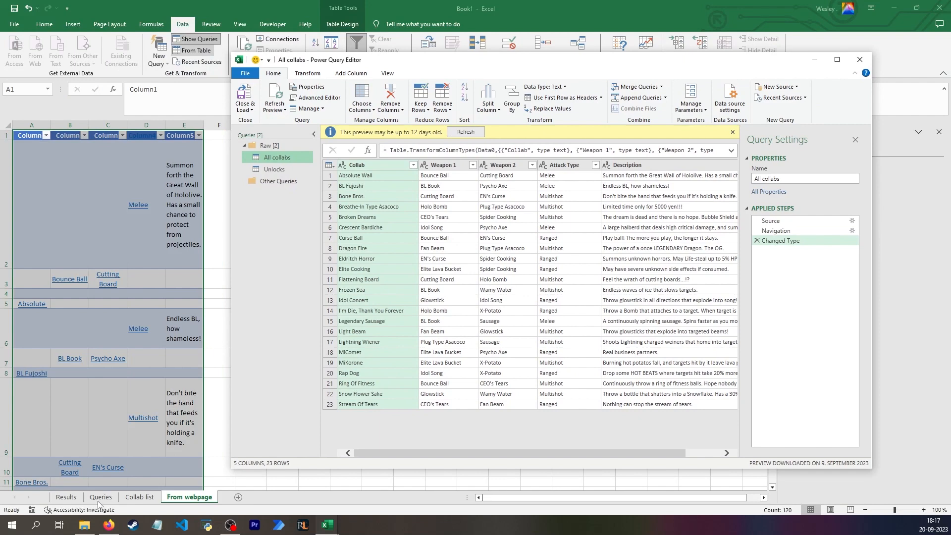
{"action": "double_click", "coordinate": [456, 62]}
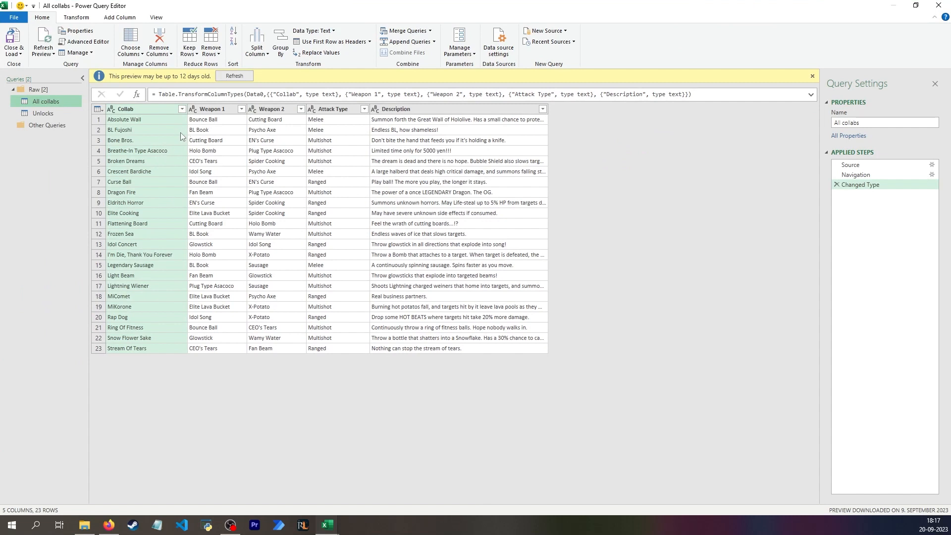
{"action": "left_click", "coordinate": [222, 109]}
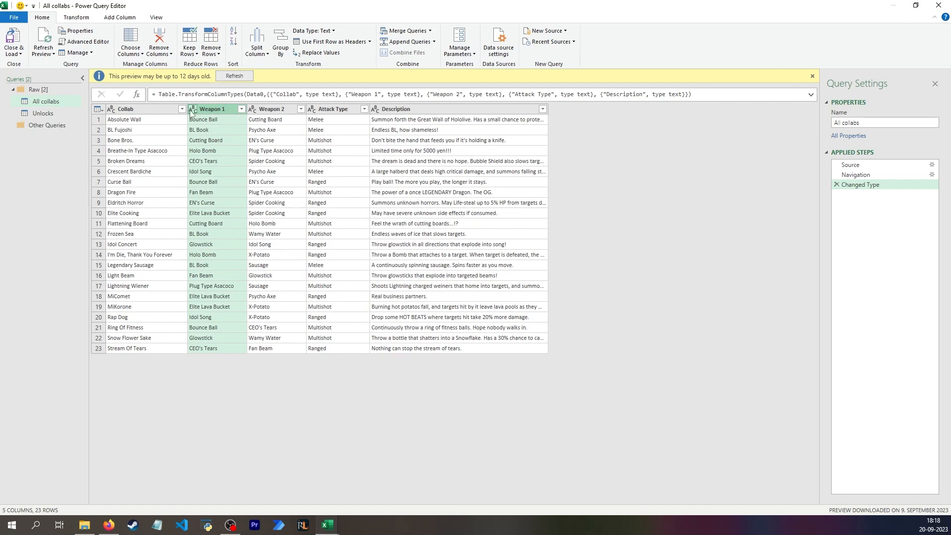
Duplicate the All collabs query and delete the copy
{"action": "right_click", "coordinate": [64, 102]}
{"action": "left_click", "coordinate": [106, 157]}
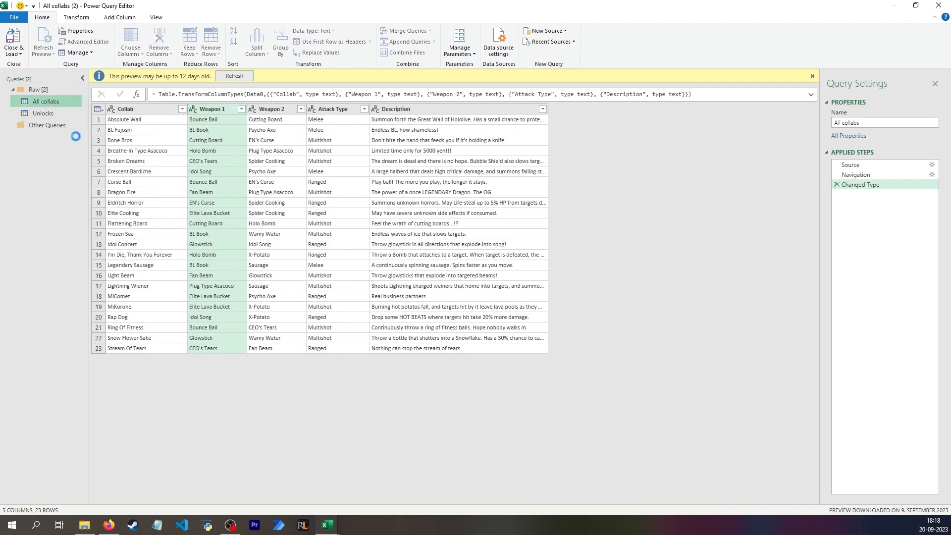
{"action": "right_click", "coordinate": [58, 125]}
{"action": "left_click", "coordinate": [83, 154]}
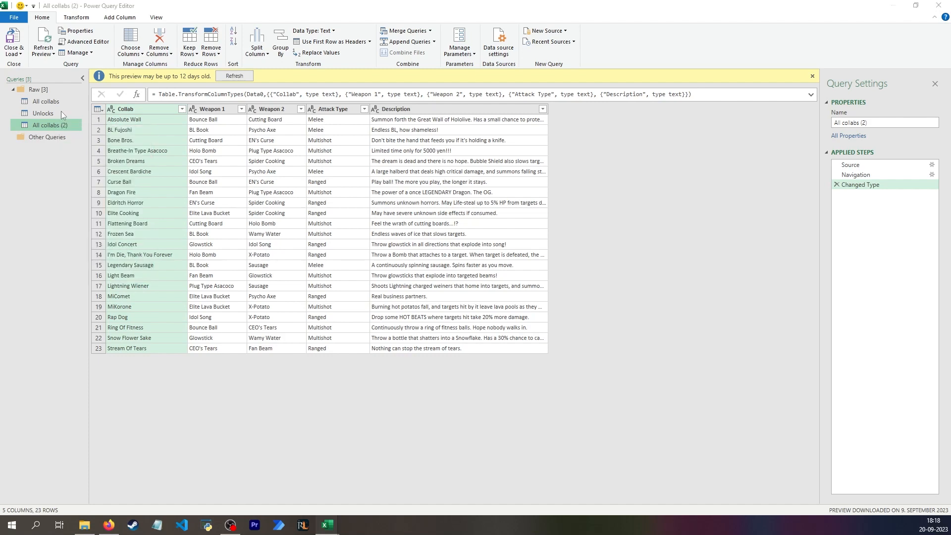
Create a query named All collabs, doubled in Other Queries that references the All collabs query
{"action": "right_click", "coordinate": [56, 100]}
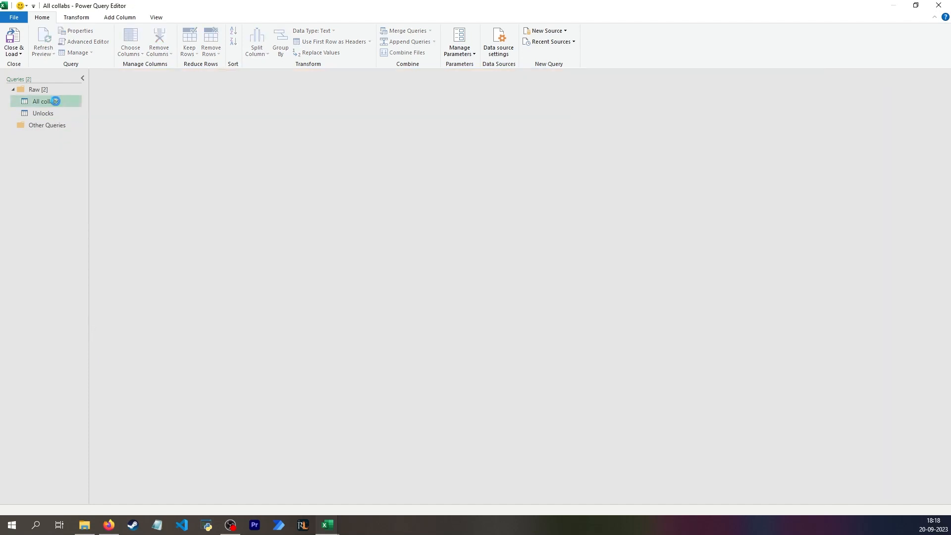
{"action": "left_click", "coordinate": [111, 166]}
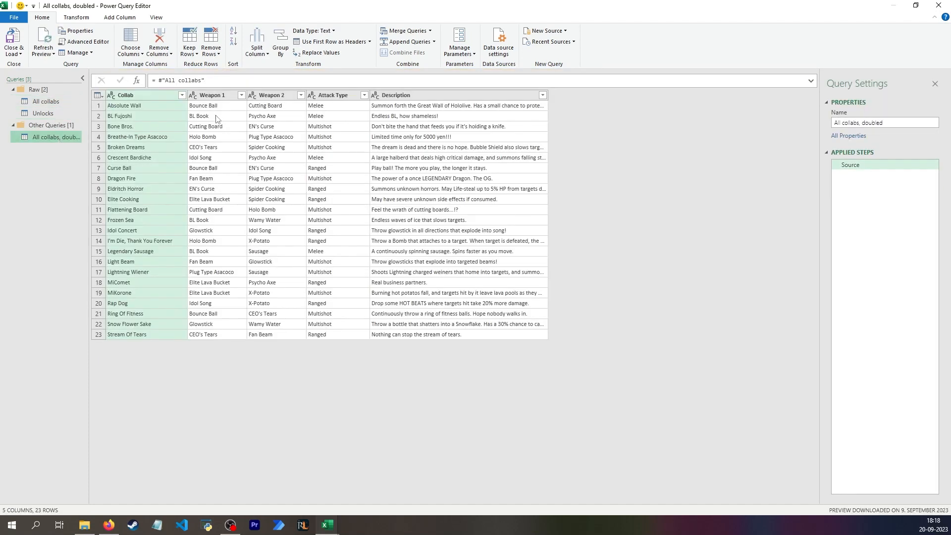
Try to rename the Weapon 2 column as Weapon 1 in the referencing query
{"action": "left_click", "coordinate": [218, 105]}
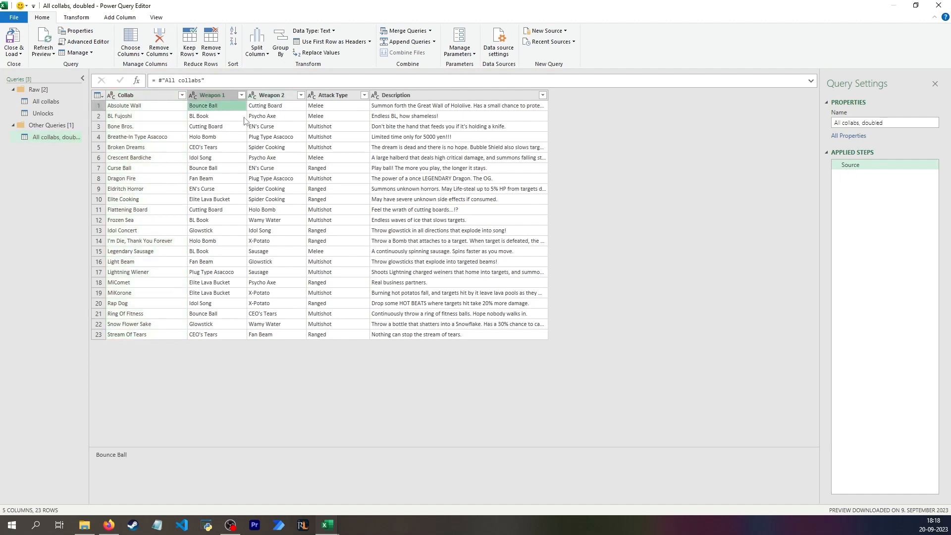
{"action": "left_click", "coordinate": [279, 99]}
{"action": "double_click", "coordinate": [287, 95]}
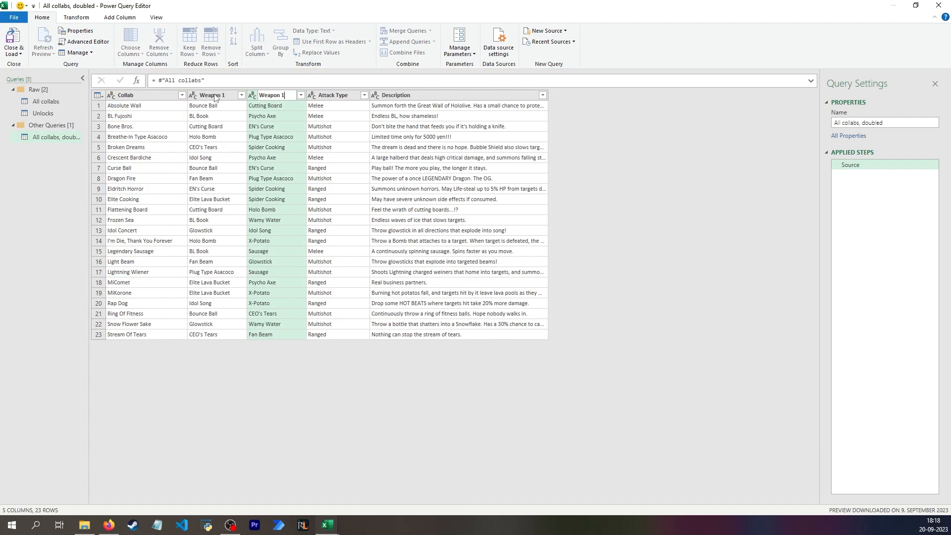
{"action": "key", "text": "Return"}
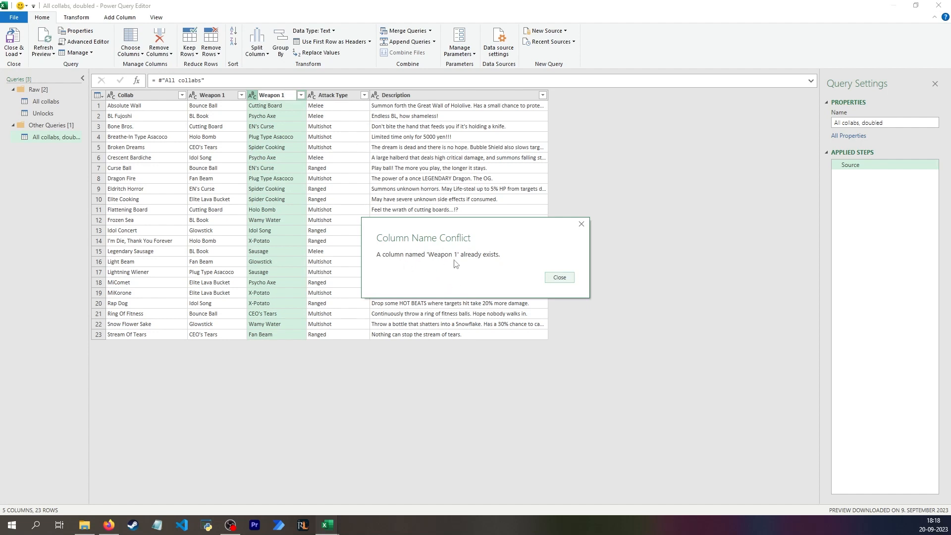
{"action": "left_click", "coordinate": [560, 279]}
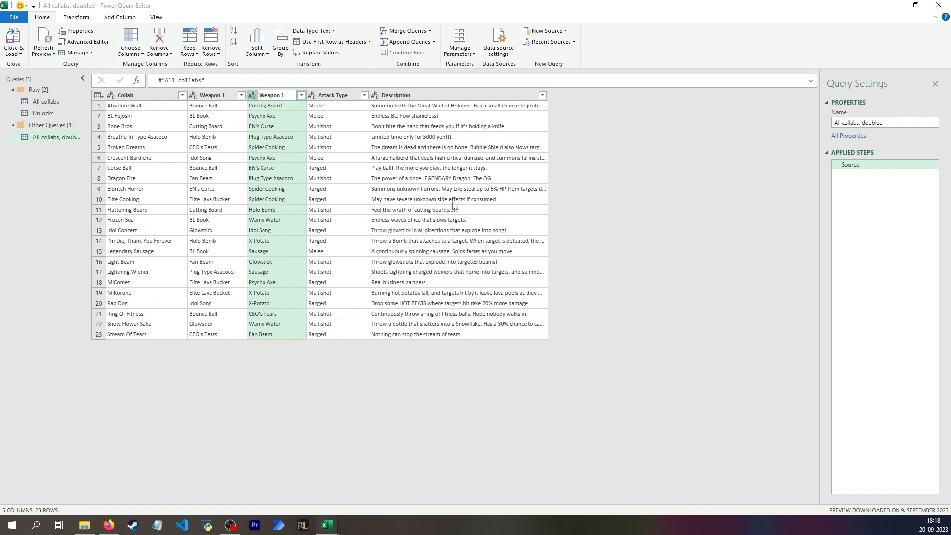
Rename the Weapon 2 column as Weapon c and the Weapon 1 column as Weapon 2
{"action": "double_click", "coordinate": [285, 95]}
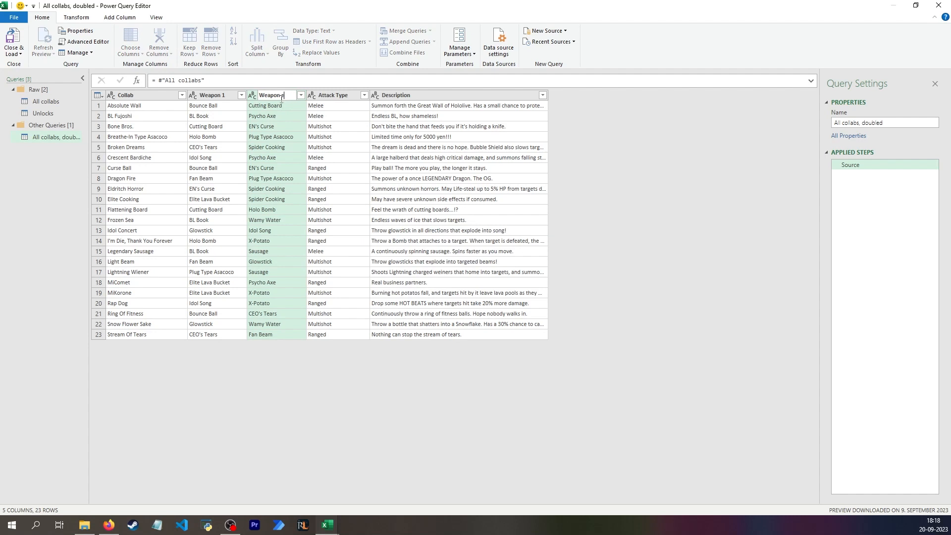
{"action": "type", "text": "c"}
{"action": "key", "text": "Return"}
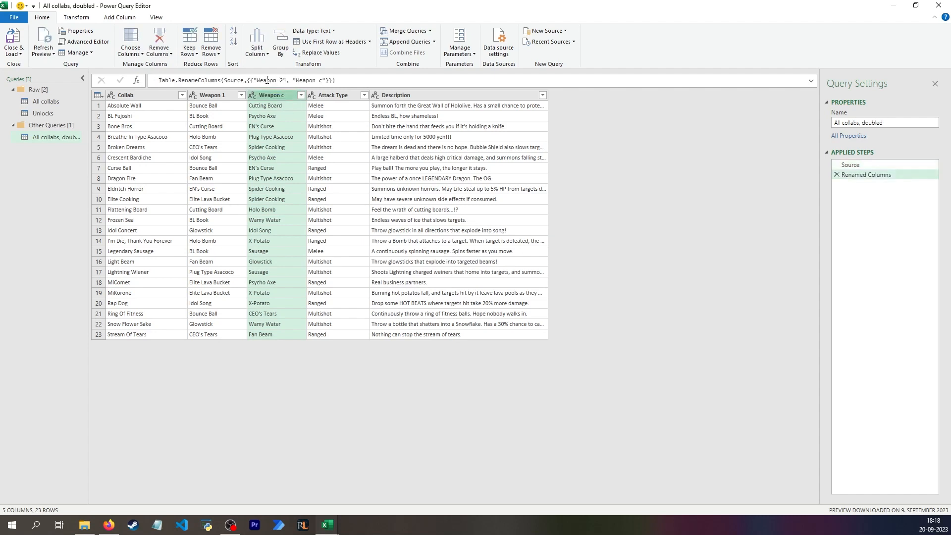
{"action": "double_click", "coordinate": [227, 97]}
{"action": "key", "text": "Right"}
{"action": "key", "text": "BackSpace"}
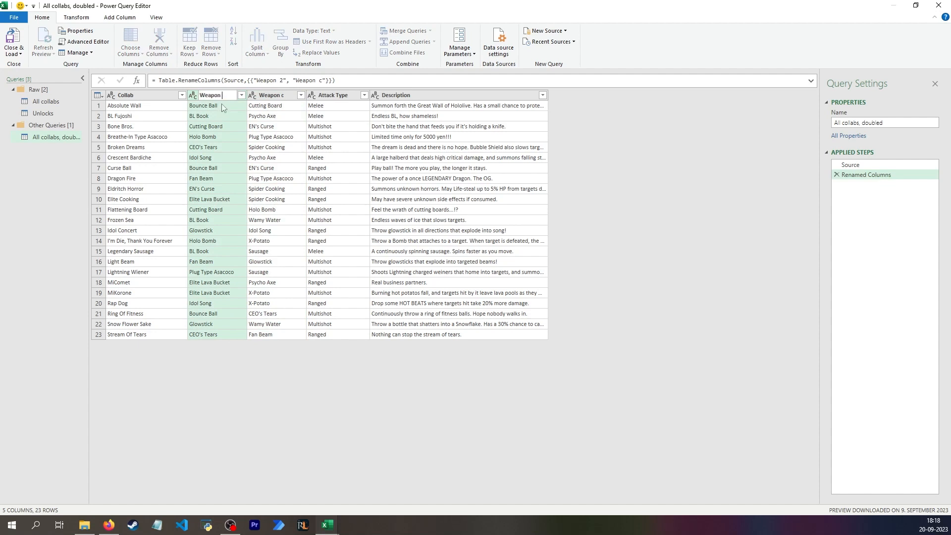
{"action": "type", "text": "2"}
{"action": "key", "text": "Return"}
Rename the Weapon c column as Weapon 1 to complete the swap of the weapon columns
{"action": "left_click", "coordinate": [275, 97]}
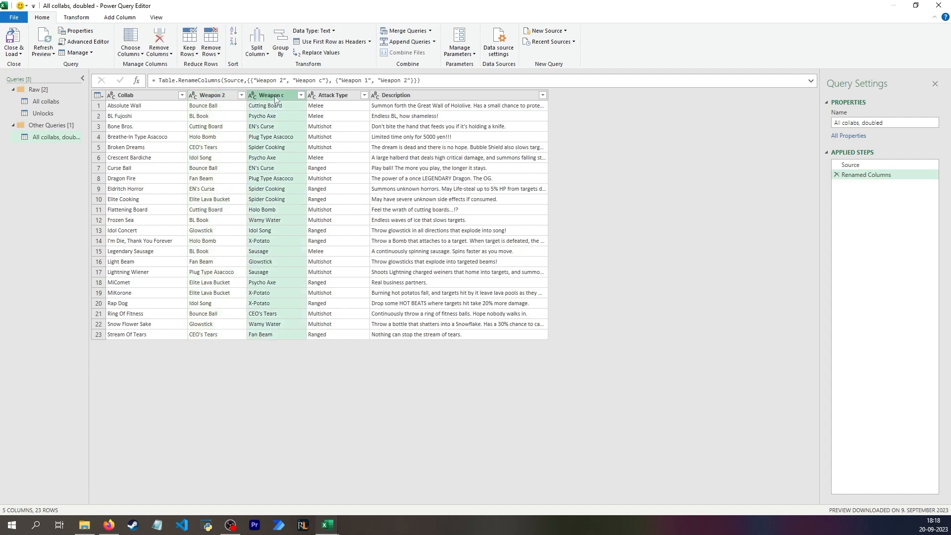
{"action": "double_click", "coordinate": [277, 96]}
{"action": "key", "text": "Right"}
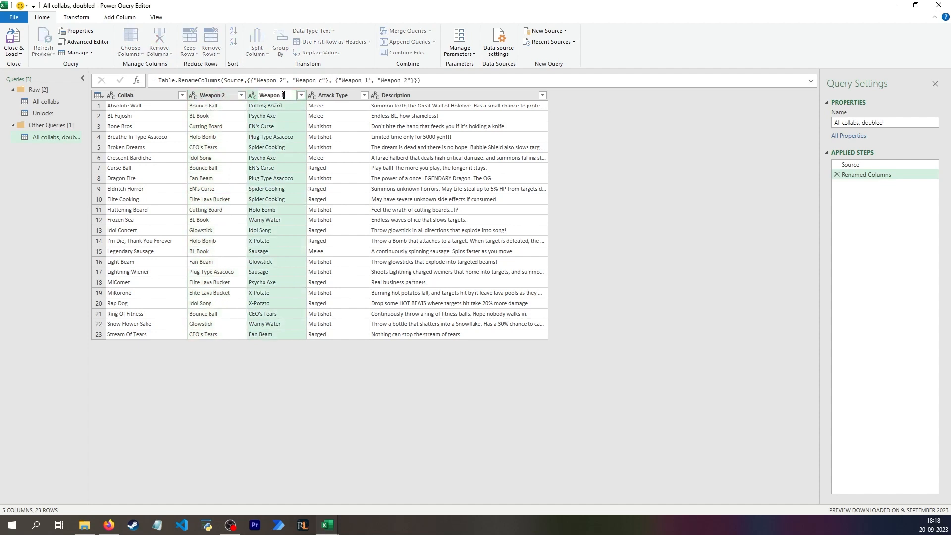
{"action": "key", "text": "BackSpace"}
{"action": "type", "text": "1"}
{"action": "key", "text": "Return"}
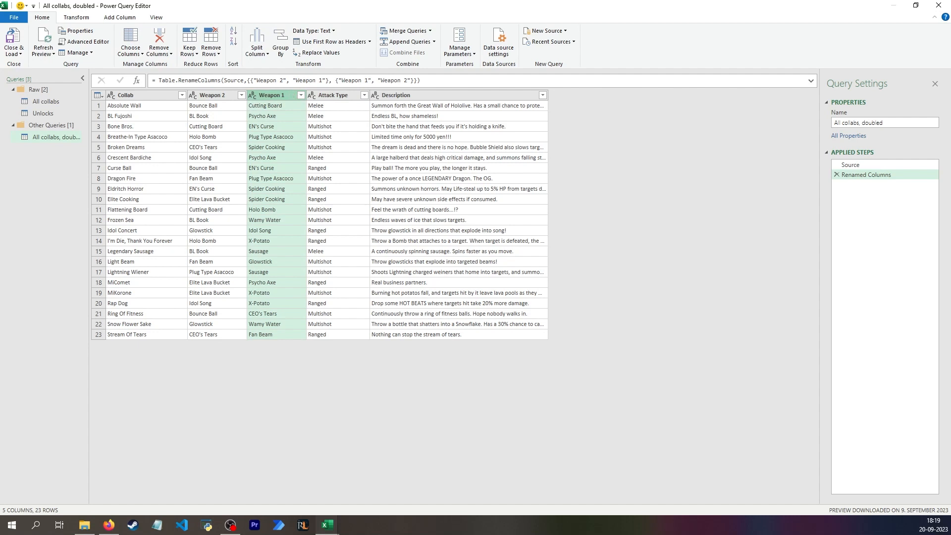
Rename the Renamed Columns step as Swapped weapon columns
{"action": "left_click", "coordinate": [276, 147]}
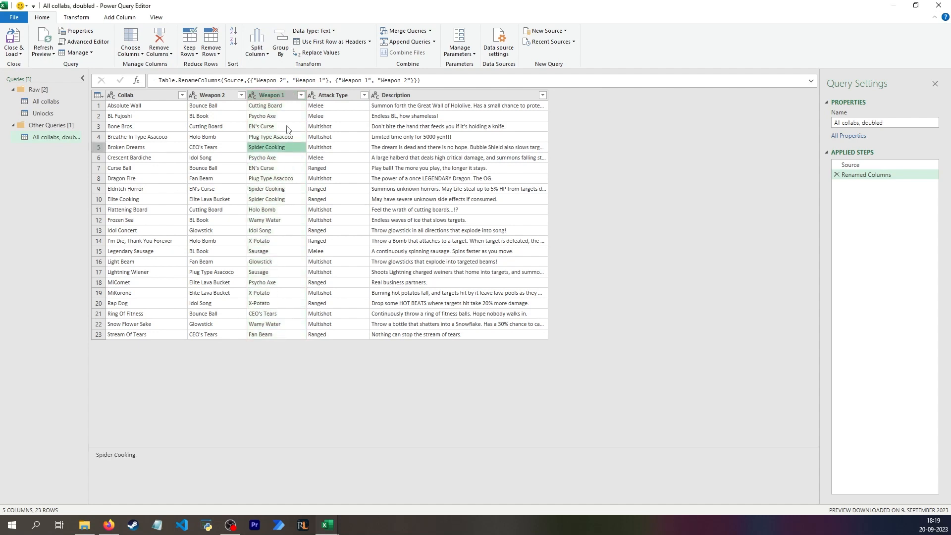
{"action": "left_click", "coordinate": [867, 165]}
{"action": "double_click", "coordinate": [865, 175]}
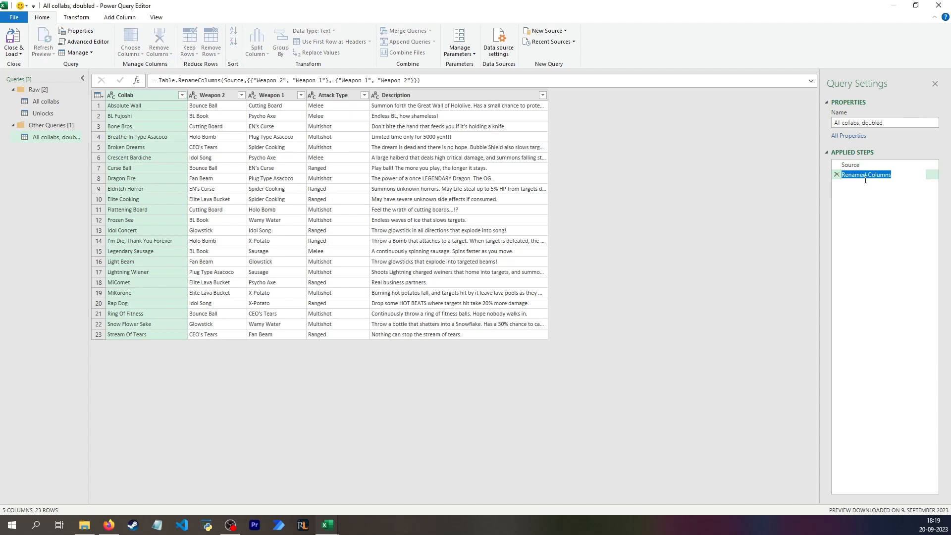
{"action": "type", "text": "Swapped weapon columns"}
{"action": "key", "text": "Return"}
Append the current All collabs, doubled query to itself using the two-table option
{"action": "left_click", "coordinate": [409, 41]}
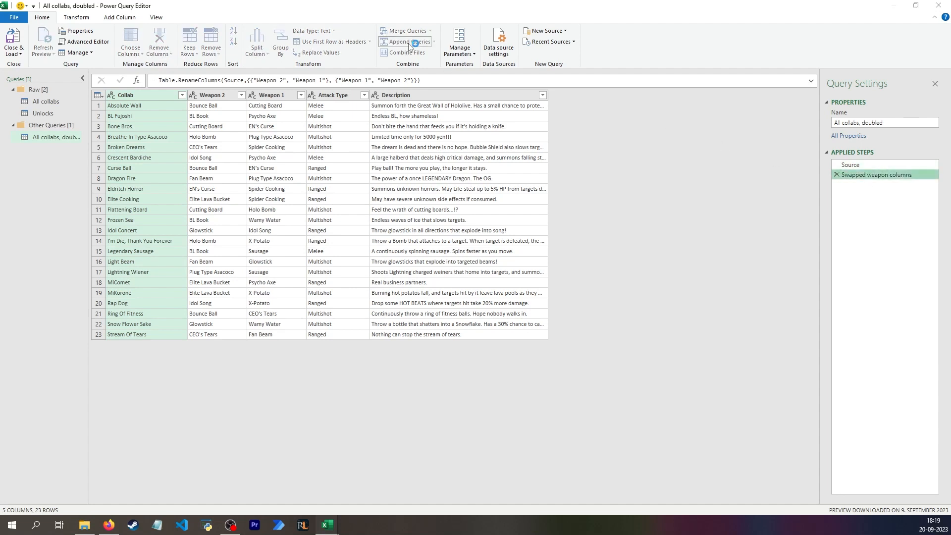
{"action": "left_click", "coordinate": [388, 274]}
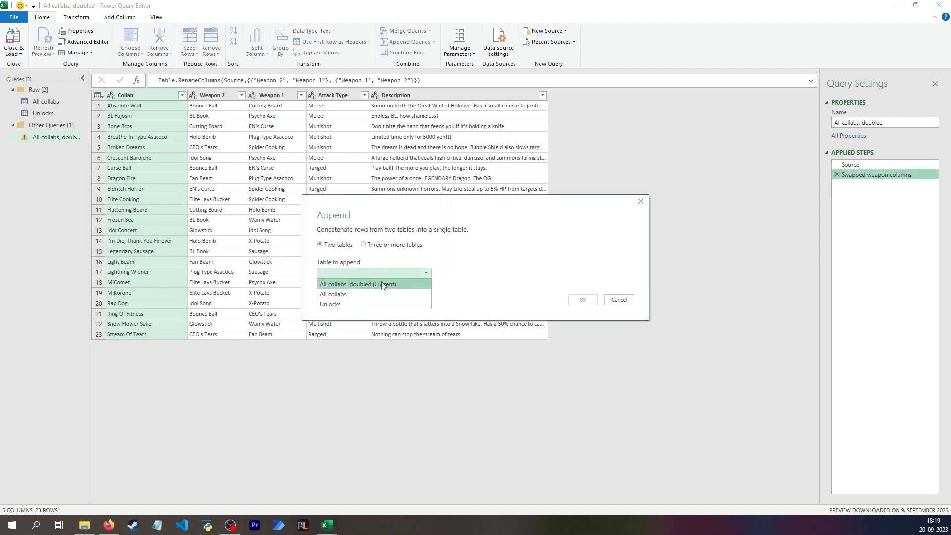
{"action": "left_click", "coordinate": [383, 279]}
{"action": "left_click", "coordinate": [582, 300]}
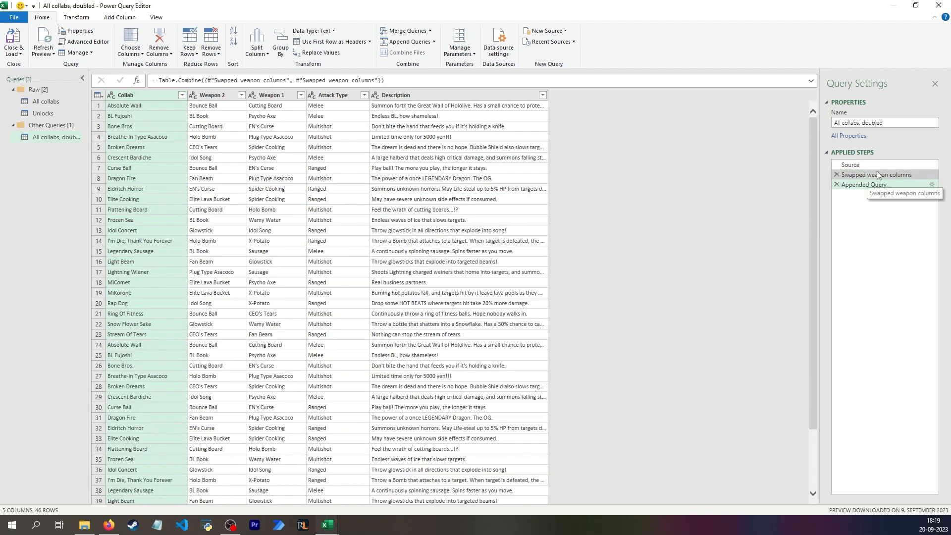
Edit the Appended Query formula to combine Source with the Swapped weapon columns step, replacing the first table reference
{"action": "left_click_drag", "start_coordinate": [285, 81], "coordinate": [209, 81]}
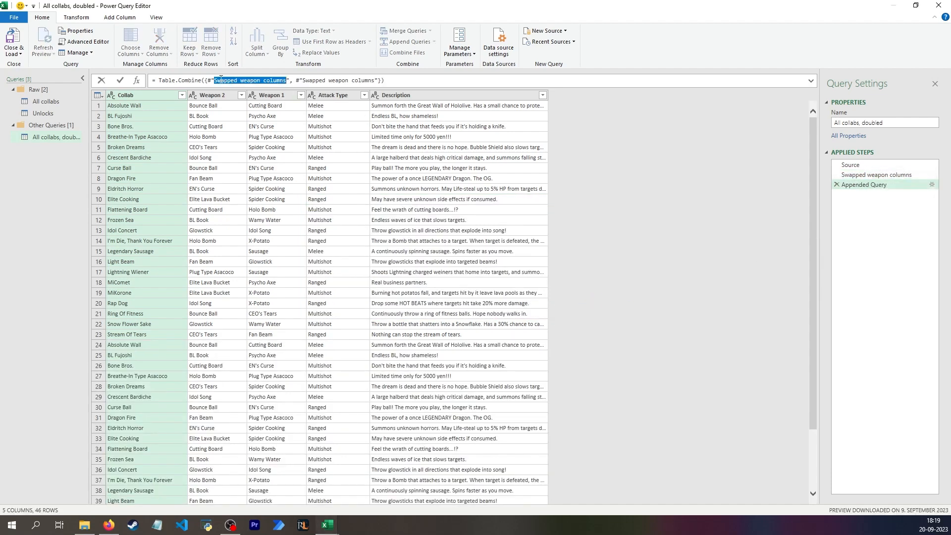
{"action": "key", "text": "BackSpace"}
{"action": "key", "text": "Delete"}
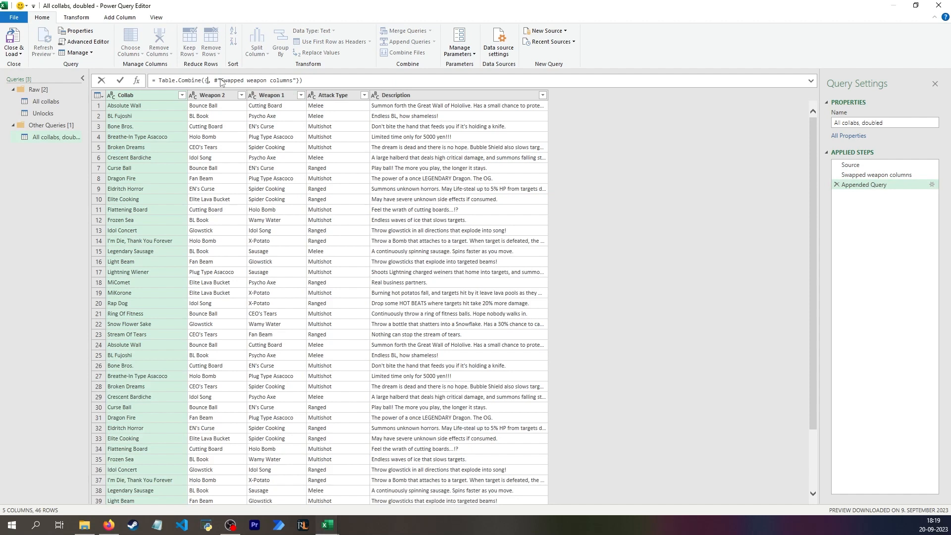
{"action": "type", "text": "Source"}
{"action": "key", "text": "Return"}
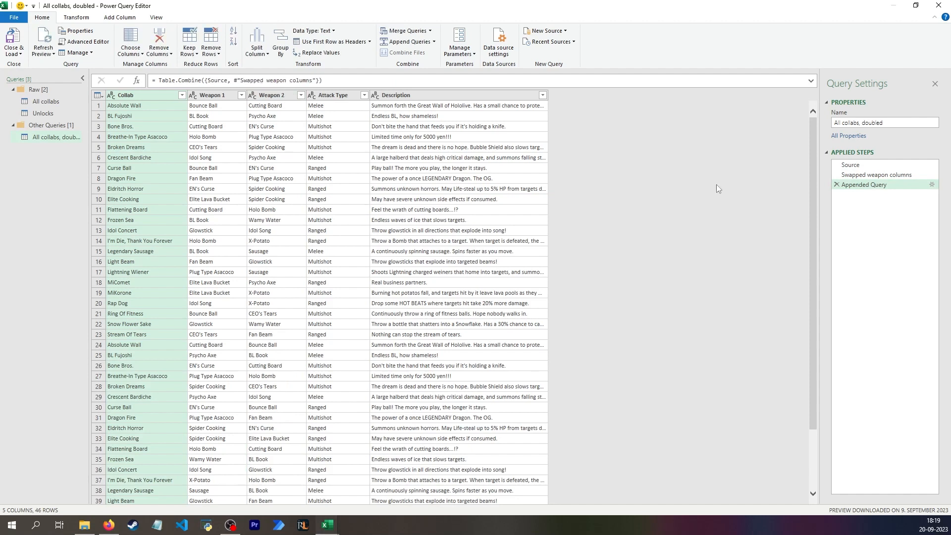
{"action": "left_click", "coordinate": [864, 175]}
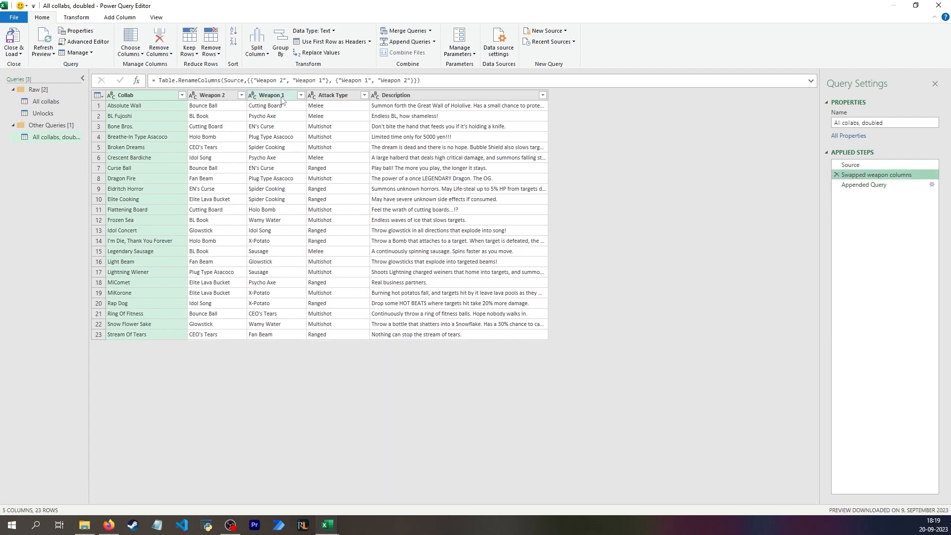
{"action": "left_click_drag", "start_coordinate": [281, 99], "coordinate": [204, 95]}
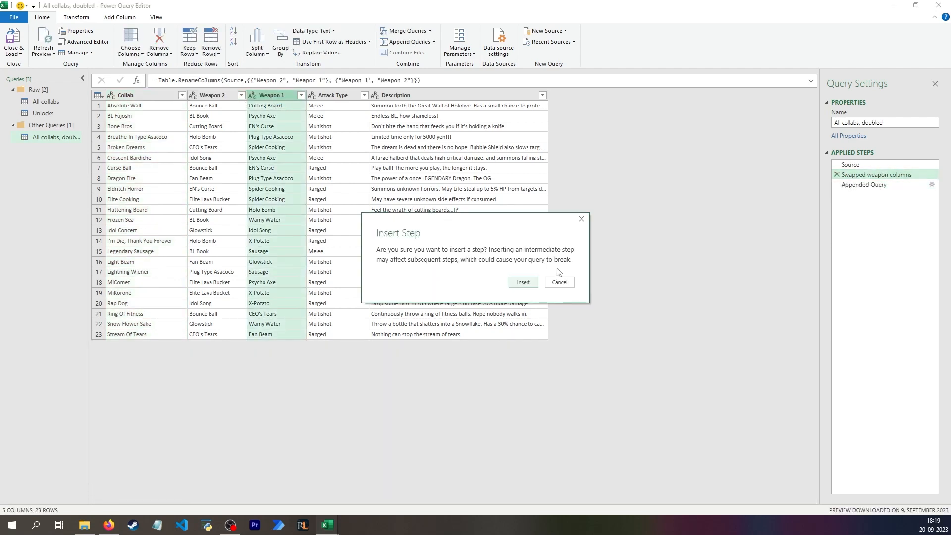
{"action": "left_click", "coordinate": [559, 282]}
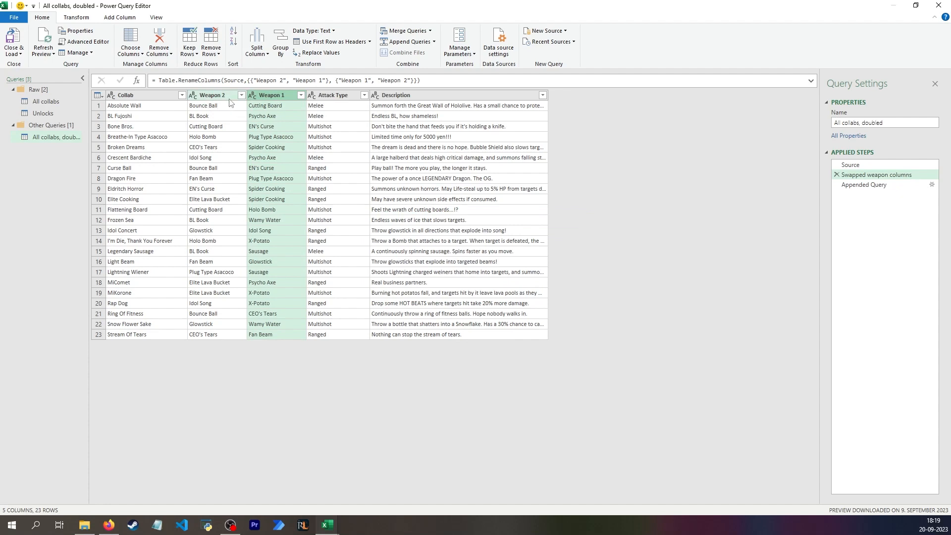
{"action": "left_click", "coordinate": [863, 184]}
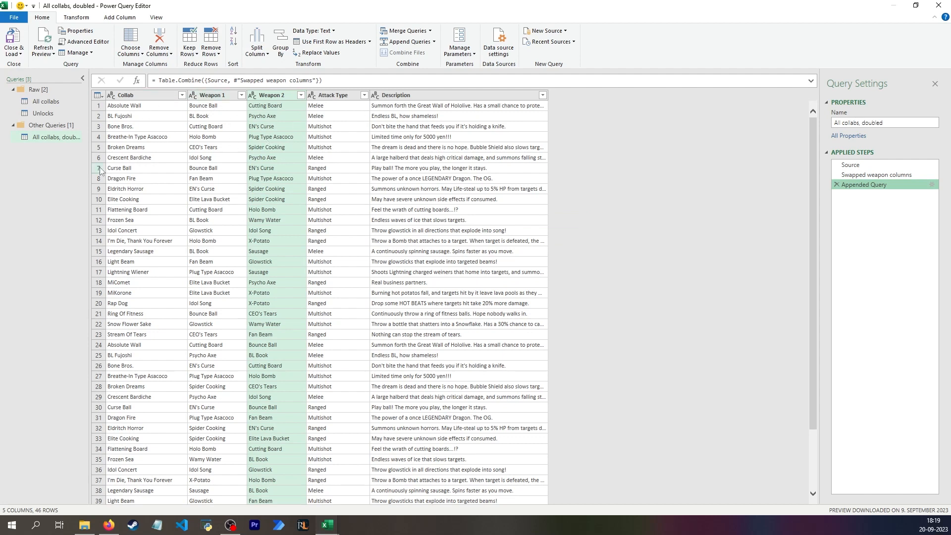
Compare the weapon columns of the All collabs, doubled query with those of the original All collabs query
{"action": "left_click", "coordinate": [51, 140]}
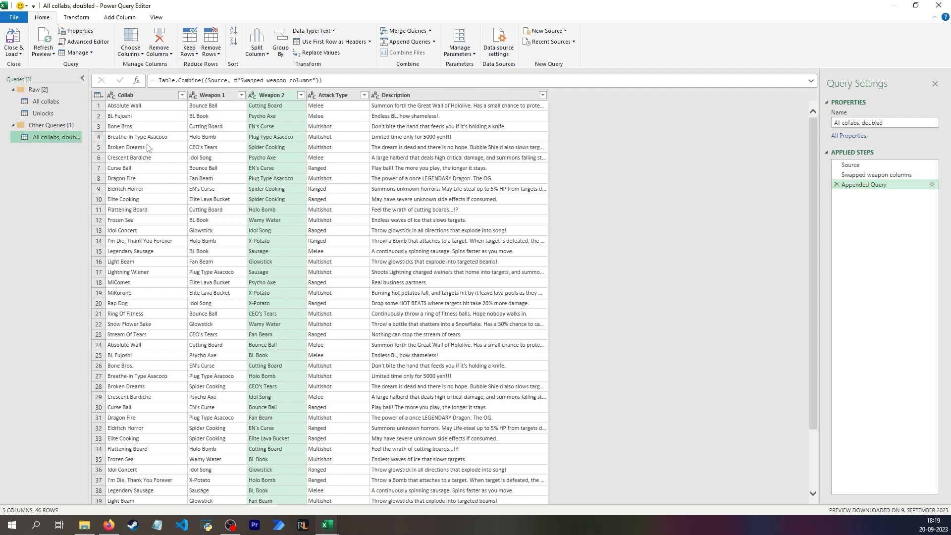
{"action": "left_click", "coordinate": [45, 101]}
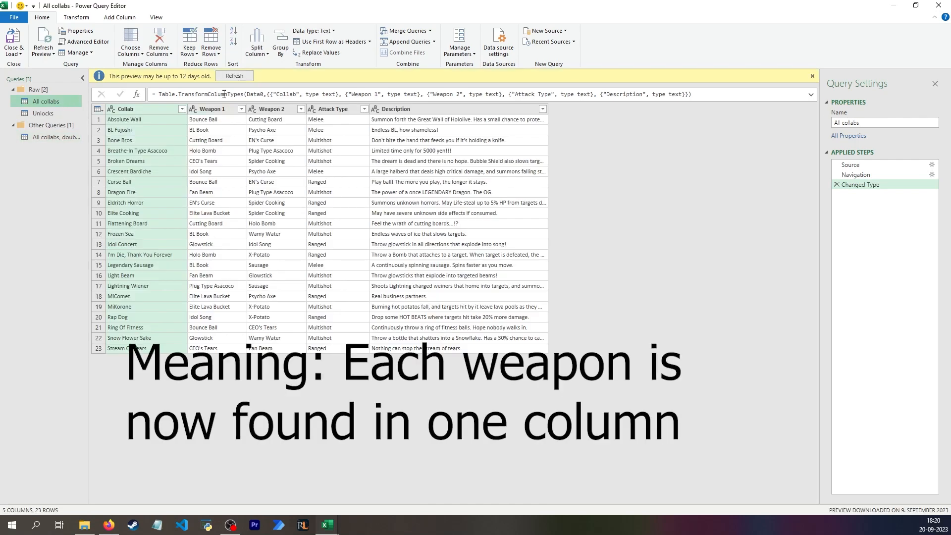
{"action": "left_click", "coordinate": [52, 137]}
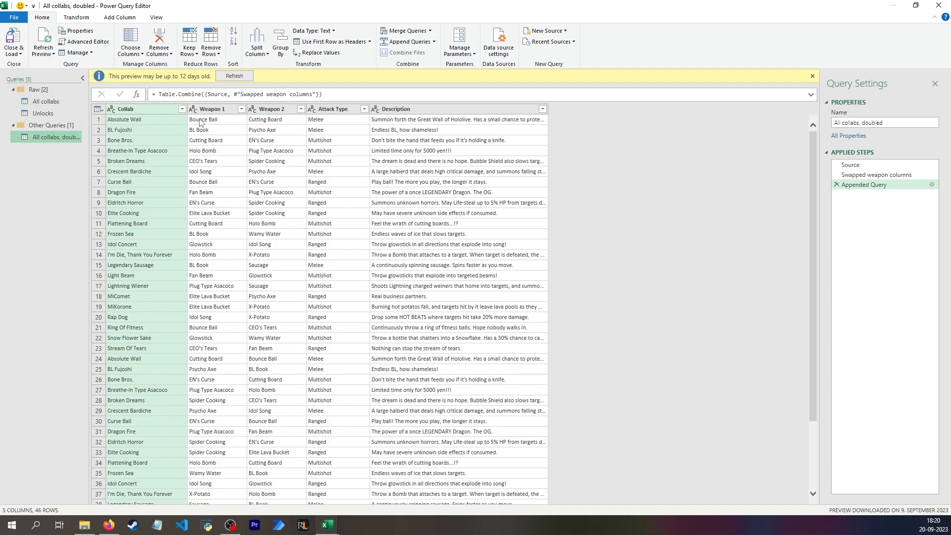
{"action": "left_click", "coordinate": [210, 110]}
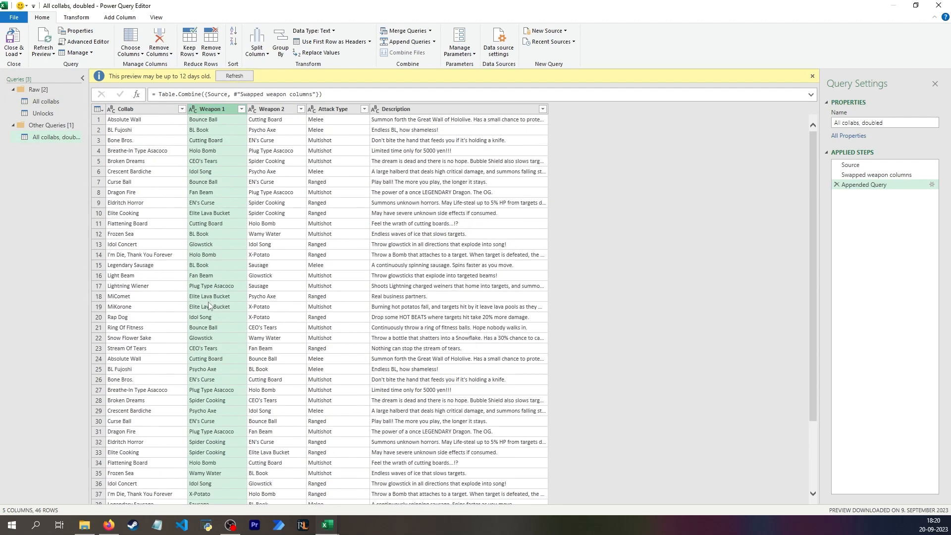
{"action": "left_click", "coordinate": [271, 161]}
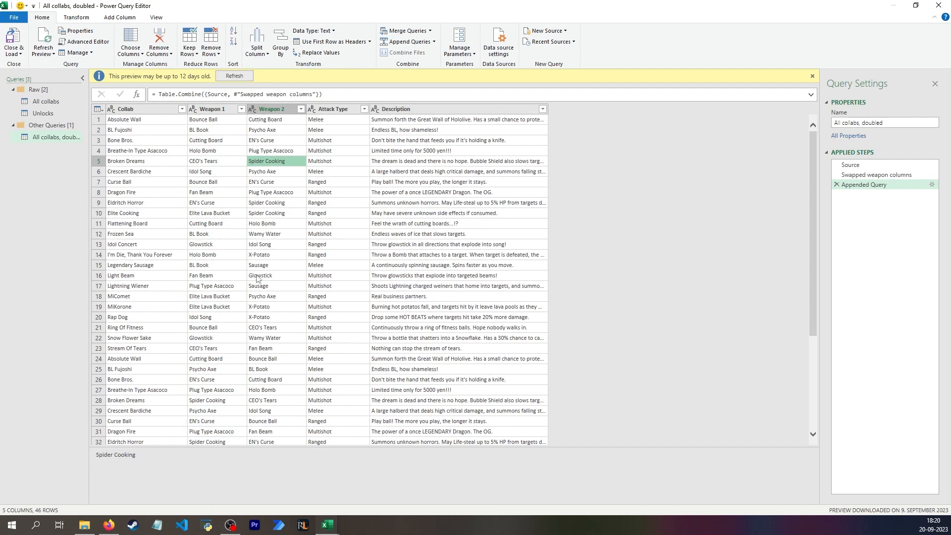
{"action": "left_click", "coordinate": [225, 110]}
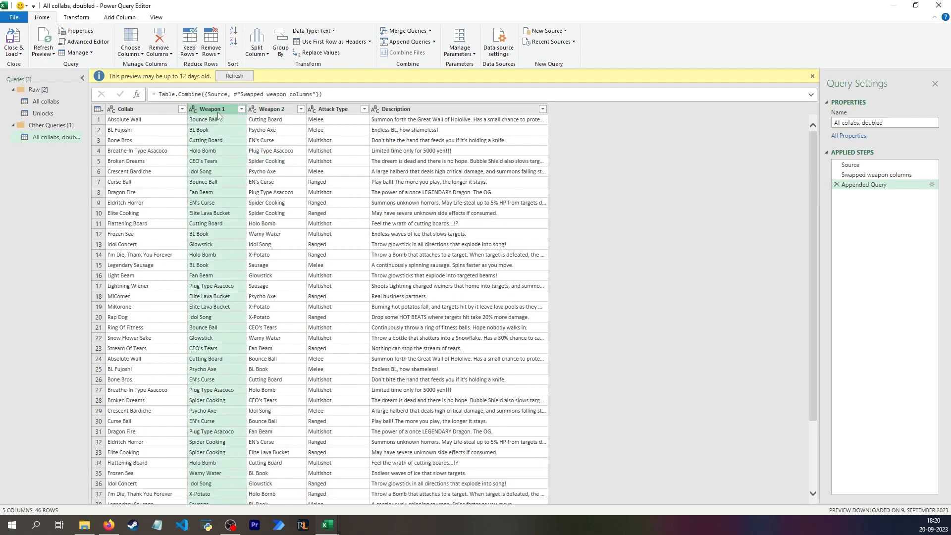
Create a reference to the All collabs, doubled query and name it All weapon names
{"action": "right_click", "coordinate": [68, 139]}
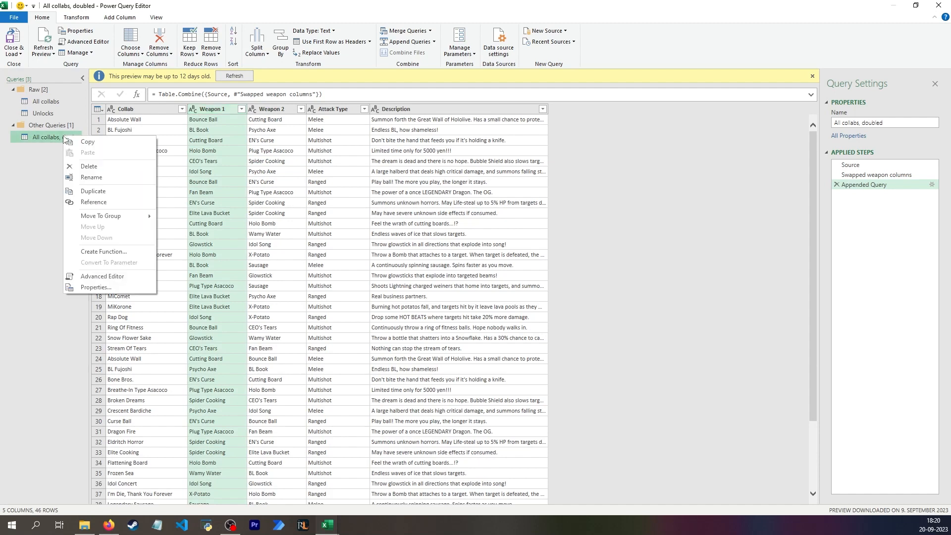
{"action": "left_click", "coordinate": [97, 203]}
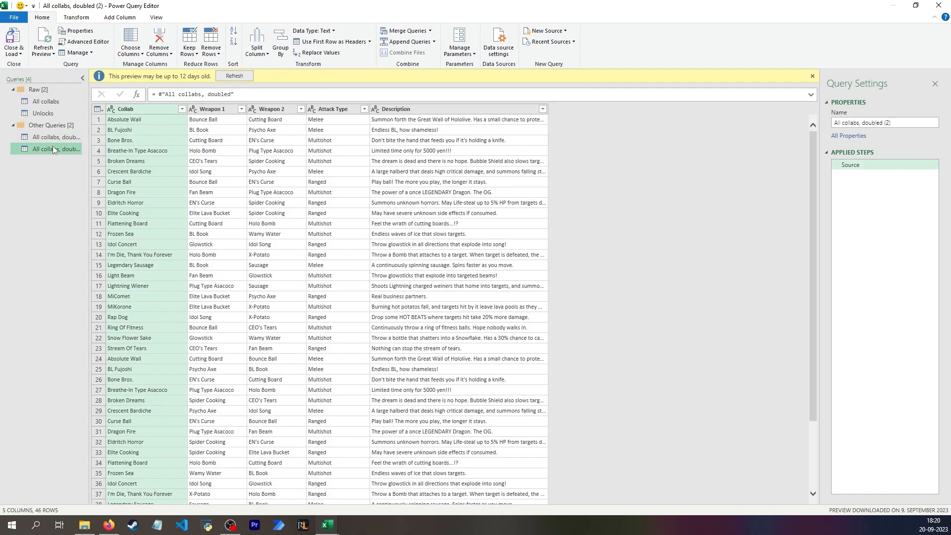
{"action": "double_click", "coordinate": [54, 148]}
{"action": "type", "text": "All weapon names"}
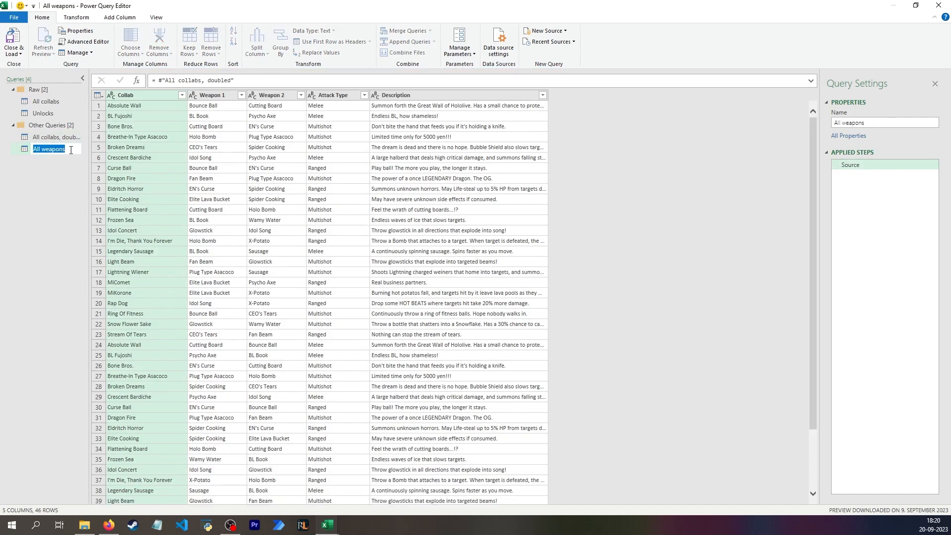
Remove every column except Weapon 1 from the All weapon names query
{"action": "left_click", "coordinate": [221, 99]}
{"action": "right_click", "coordinate": [222, 99]}
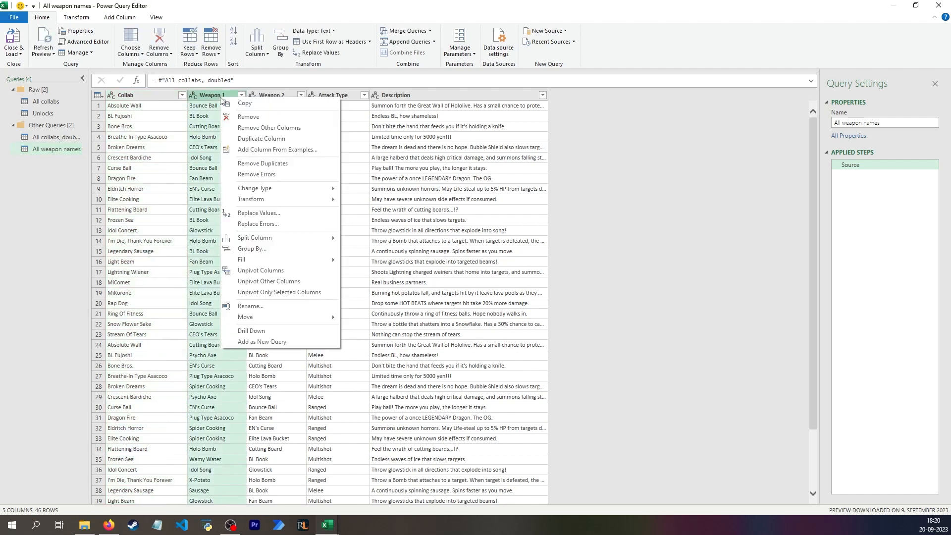
{"action": "left_click", "coordinate": [257, 131]}
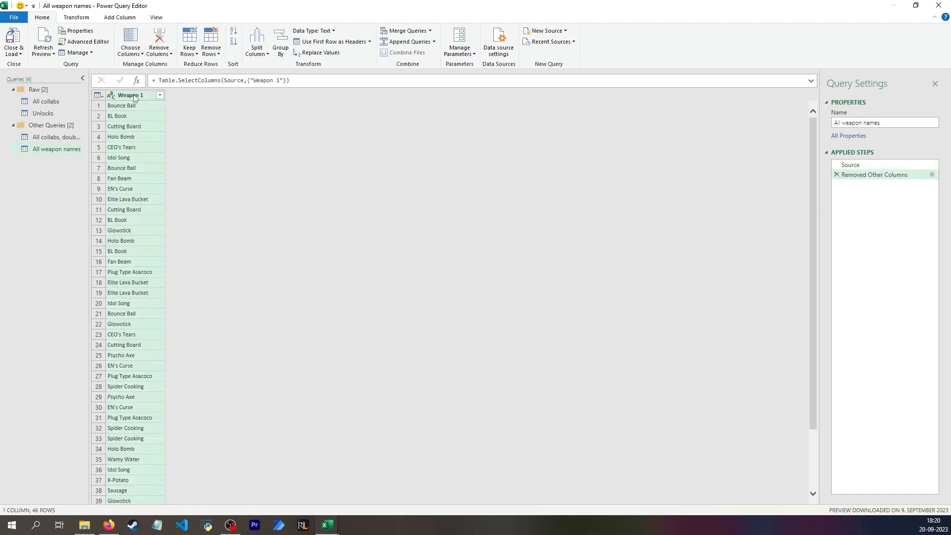
Remove duplicates from the Weapon 1 column and sort the remaining weapon names in ascending order
{"action": "right_click", "coordinate": [144, 97]}
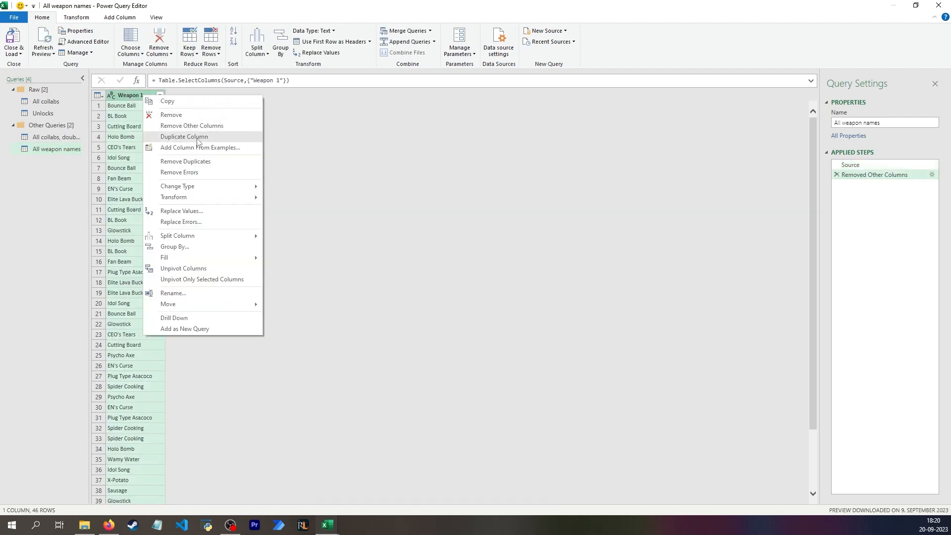
{"action": "left_click", "coordinate": [198, 161]}
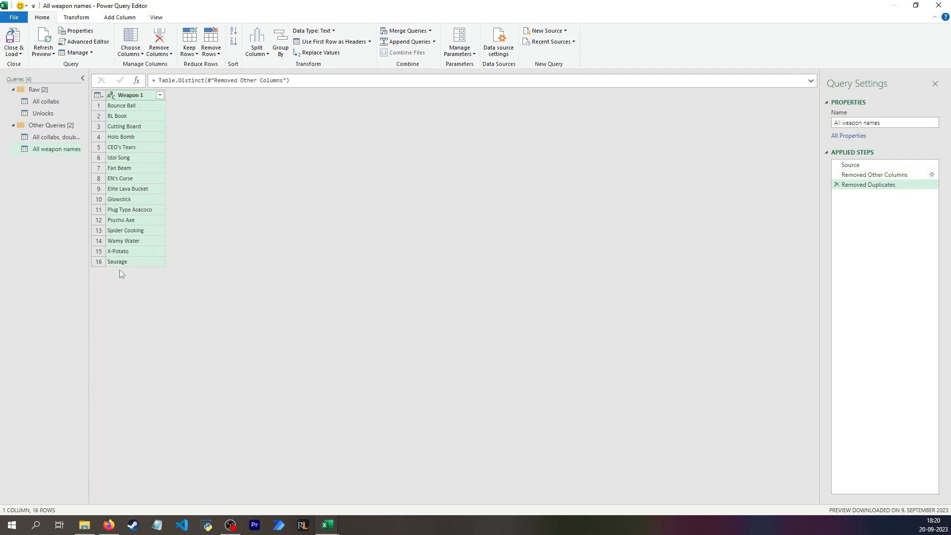
{"action": "left_click", "coordinate": [161, 95]}
{"action": "left_click", "coordinate": [171, 109]}
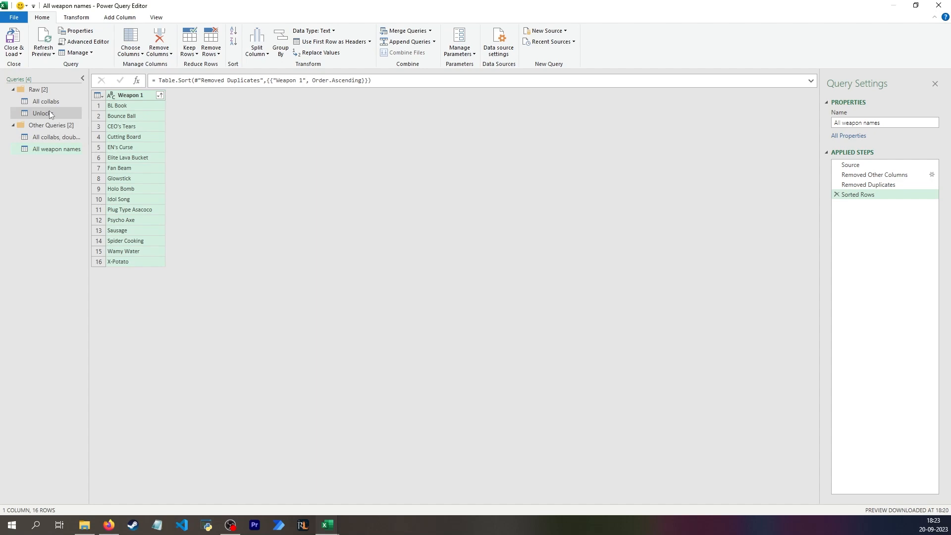
Merge Unlocks with All collabs into a new query named Unlocked, all info, left-outer joining Unlocked collabs to Collab
{"action": "left_click", "coordinate": [49, 111]}
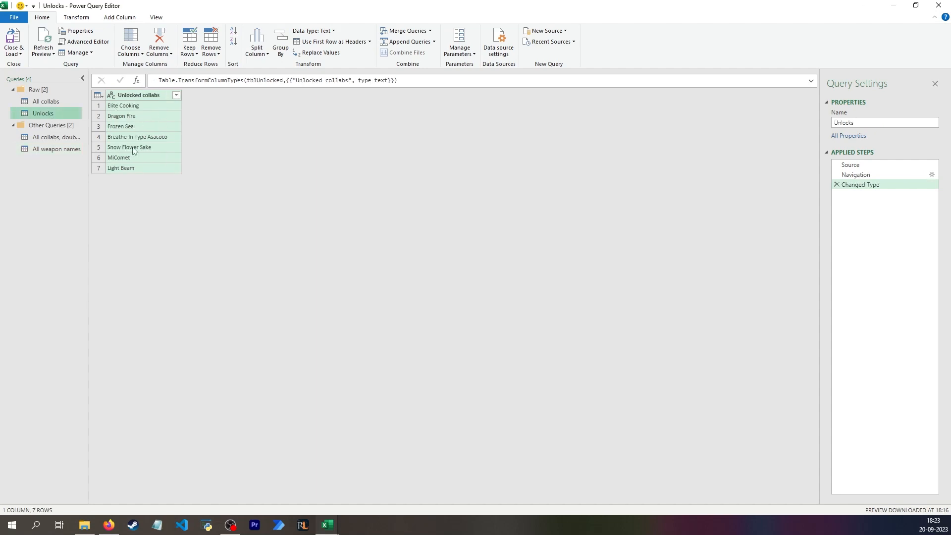
{"action": "left_click", "coordinate": [52, 103]}
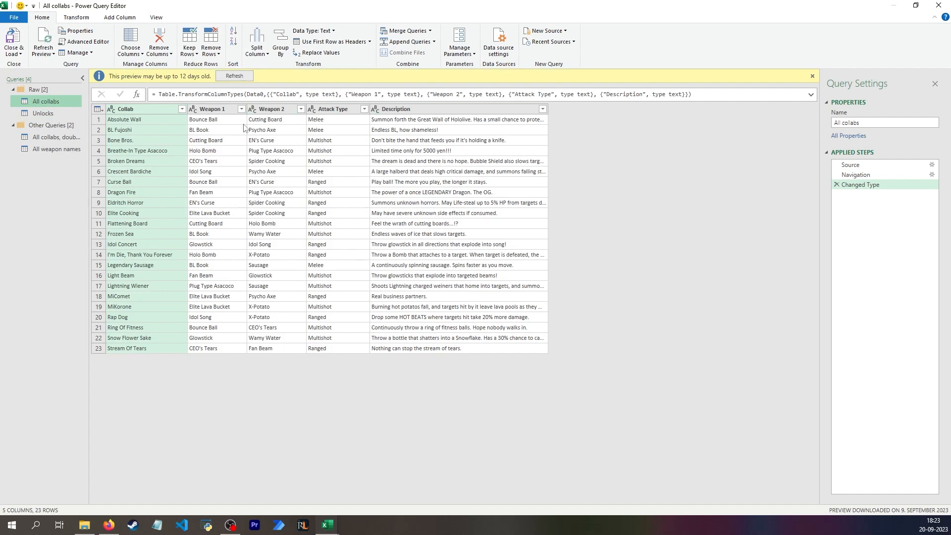
{"action": "left_click", "coordinate": [49, 114]}
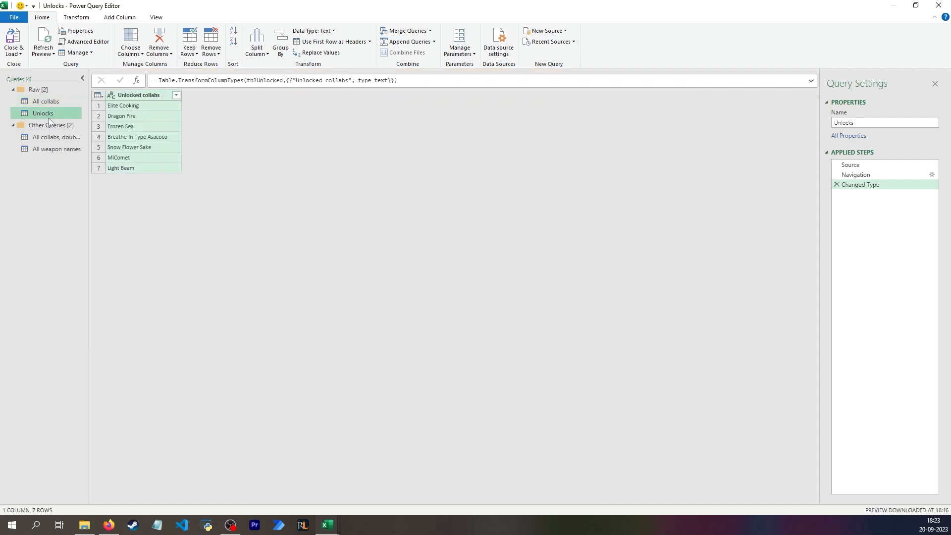
{"action": "left_click", "coordinate": [430, 31]}
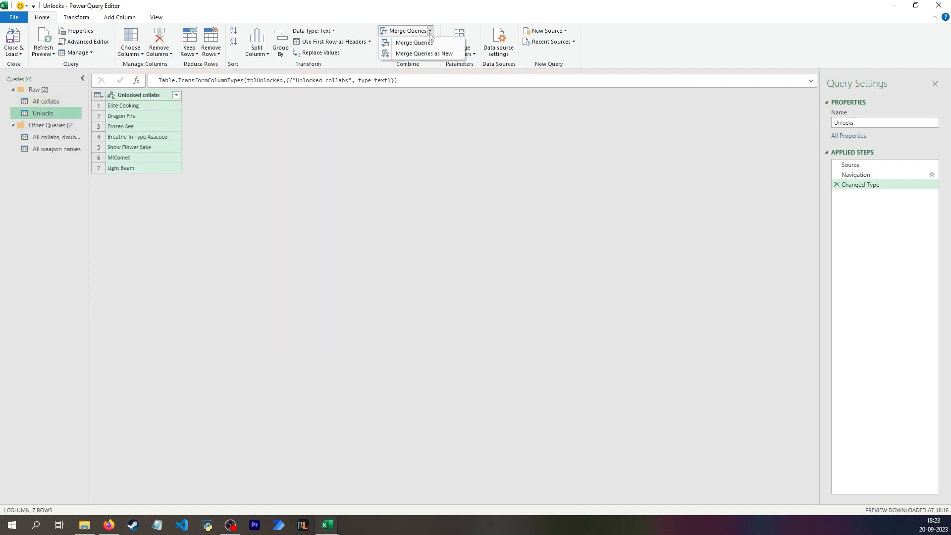
{"action": "left_click", "coordinate": [413, 43]}
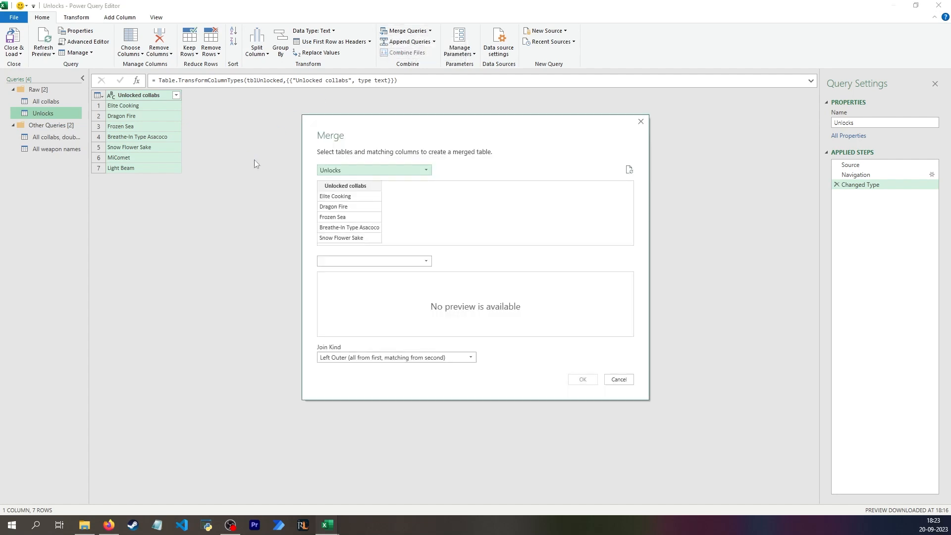
{"action": "left_click", "coordinate": [361, 258]}
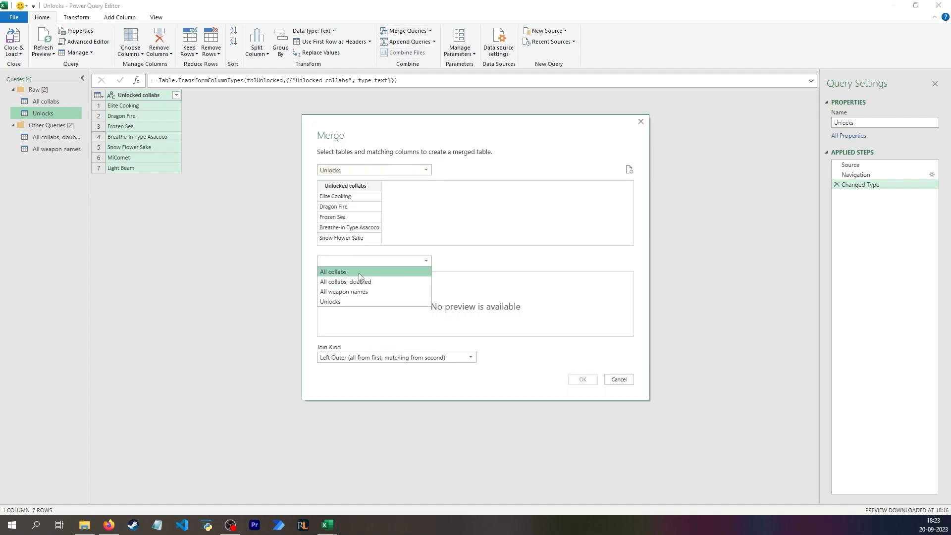
{"action": "left_click", "coordinate": [359, 276]}
{"action": "left_click", "coordinate": [342, 272]}
{"action": "left_click", "coordinate": [582, 379]}
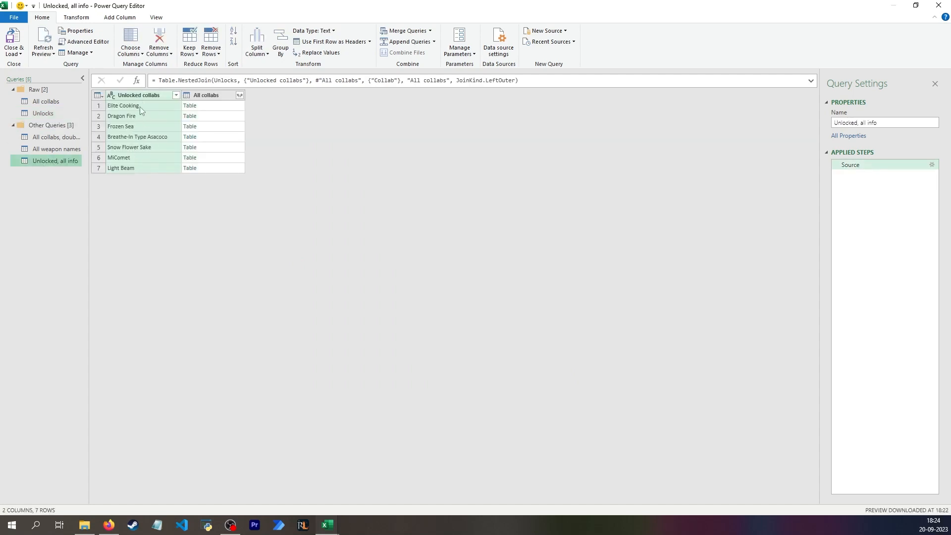
Expand the All collabs column into Weapon 1, Weapon 2, Attack Type and Description, excluding Collab and without the column name prefix
{"action": "left_click", "coordinate": [222, 108]}
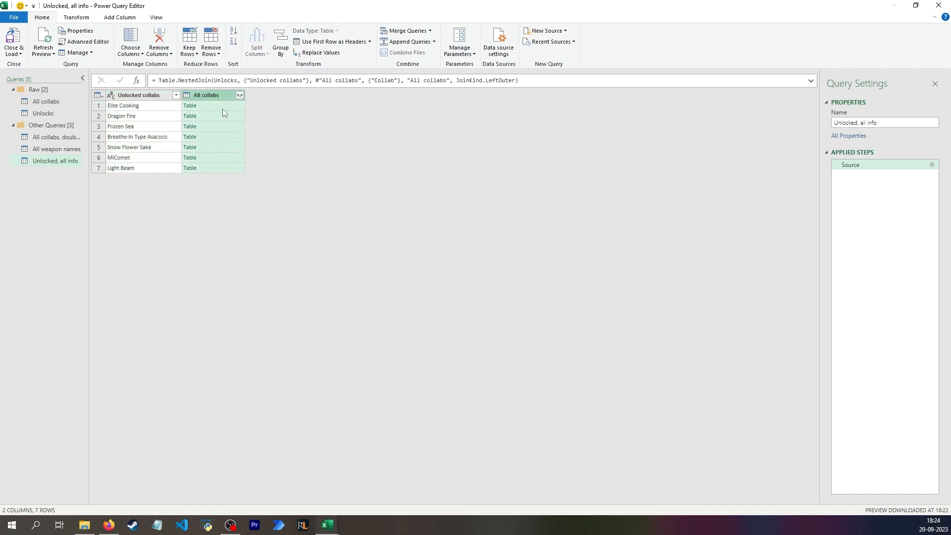
{"action": "left_click", "coordinate": [222, 109]}
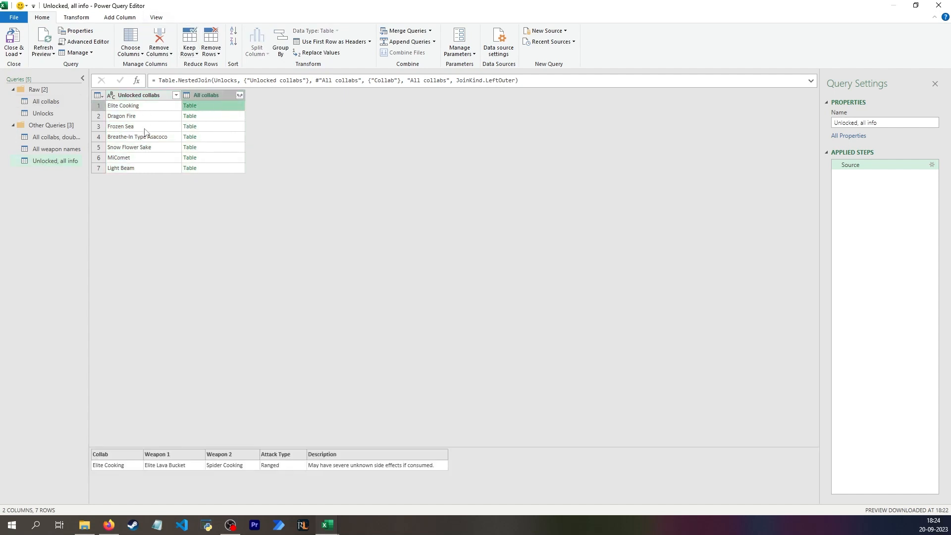
{"action": "left_click", "coordinate": [241, 95]}
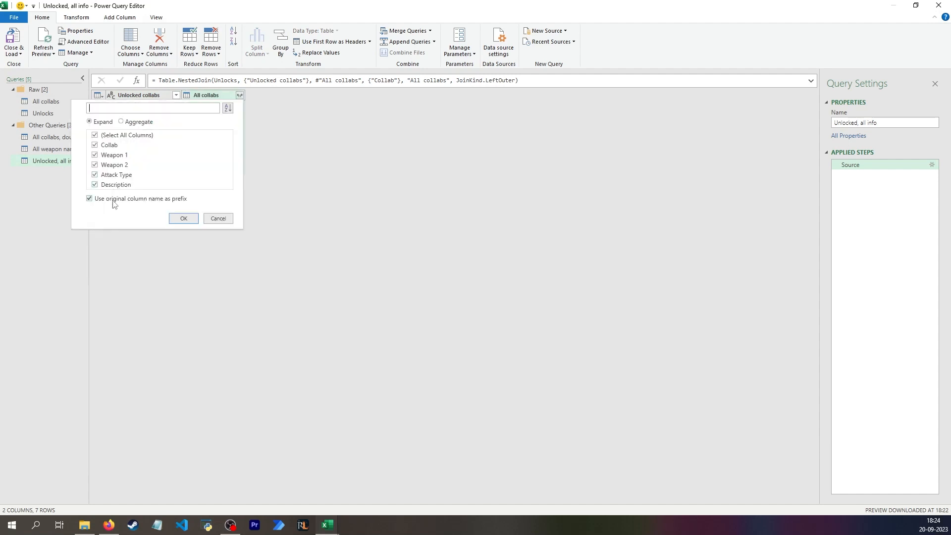
{"action": "left_click", "coordinate": [109, 145]}
{"action": "left_click", "coordinate": [183, 218]}
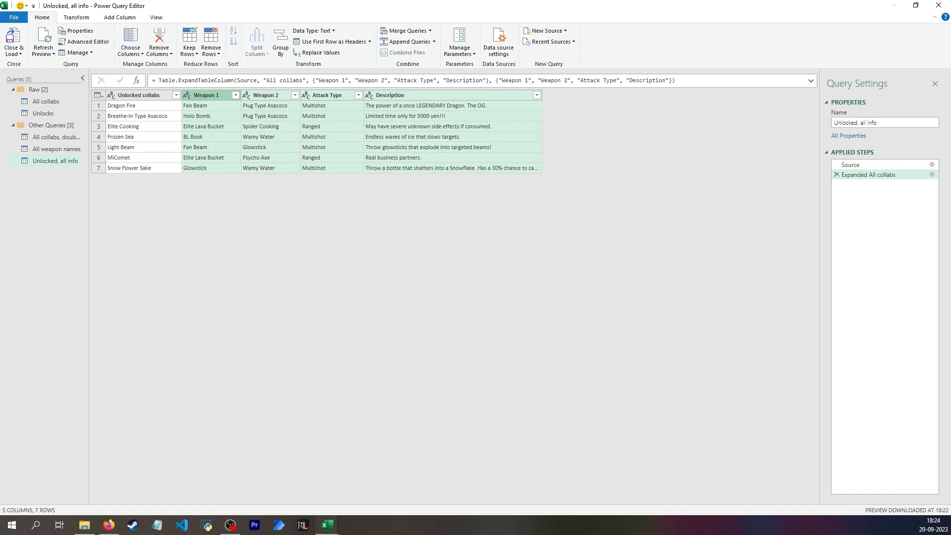
{"action": "left_click", "coordinate": [281, 139]}
{"action": "left_click", "coordinate": [196, 138]}
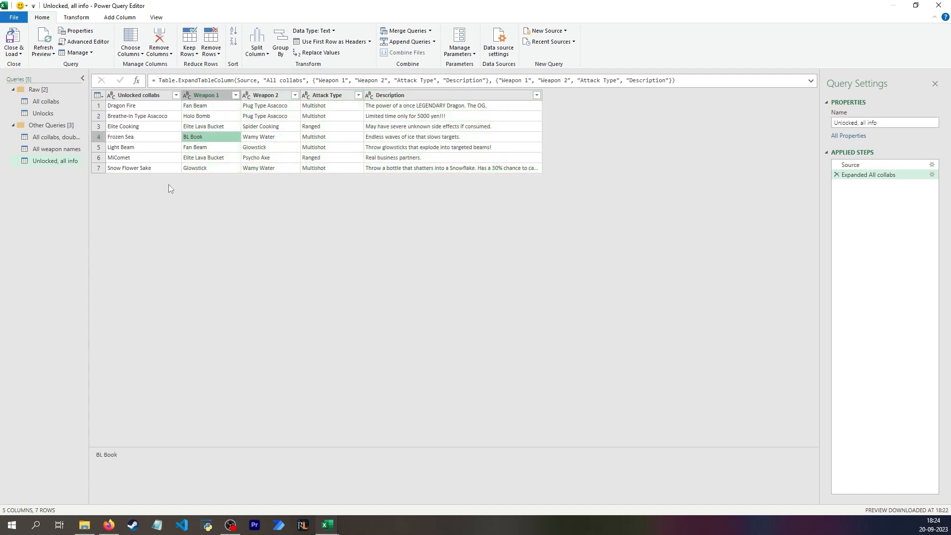
{"action": "left_click", "coordinate": [54, 137]}
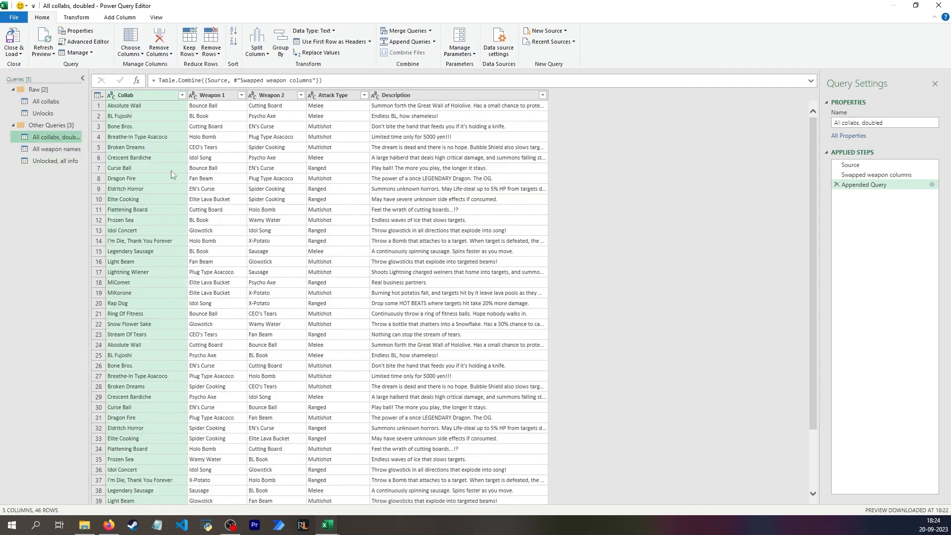
{"action": "left_click", "coordinate": [55, 161]}
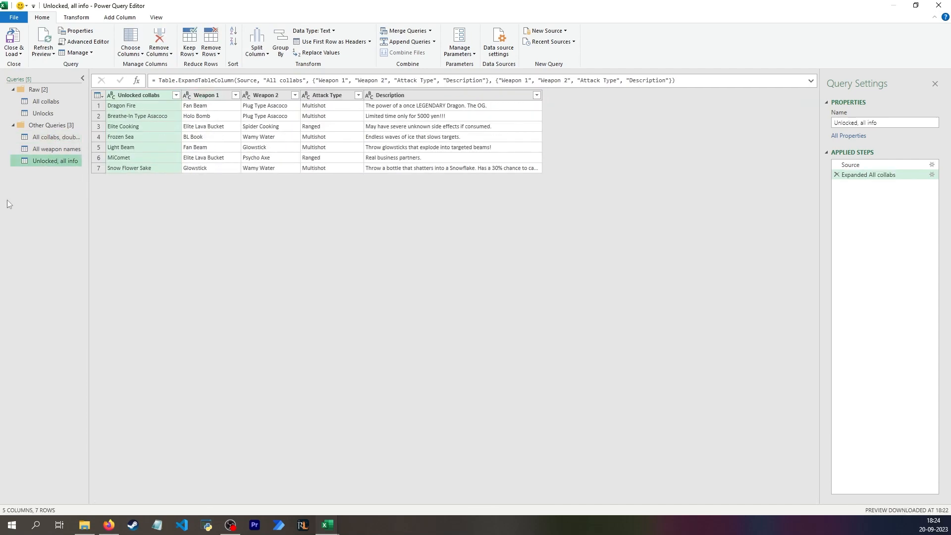
Compare the collab lists in the Unlocks, Unlocked, all info and All collabs queries
{"action": "left_click", "coordinate": [204, 201]}
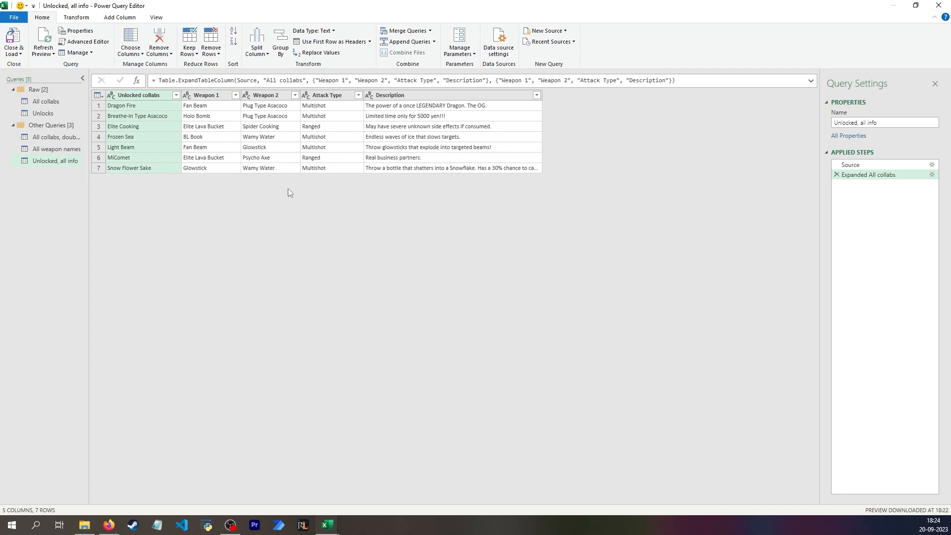
{"action": "left_click", "coordinate": [61, 112]}
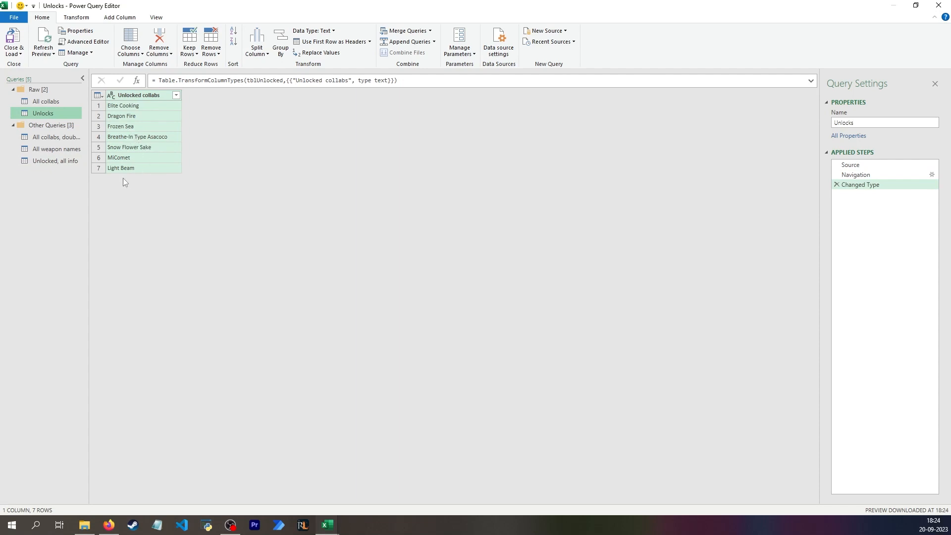
{"action": "left_click", "coordinate": [55, 161]}
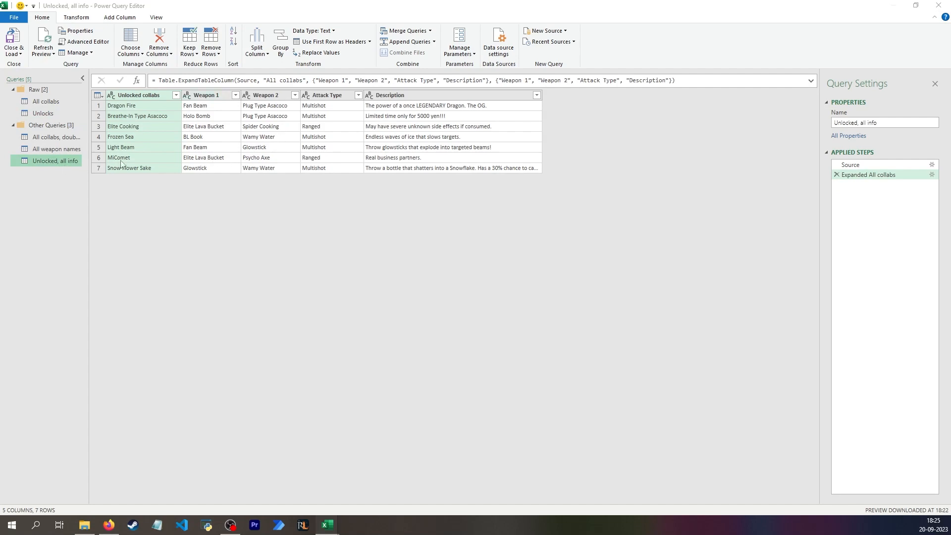
{"action": "left_click", "coordinate": [55, 101]}
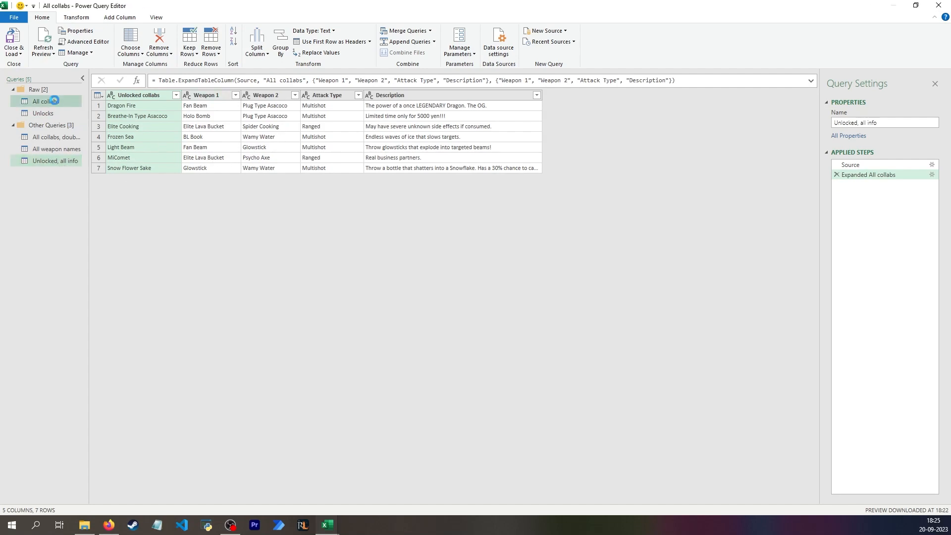
{"action": "left_click", "coordinate": [46, 113]}
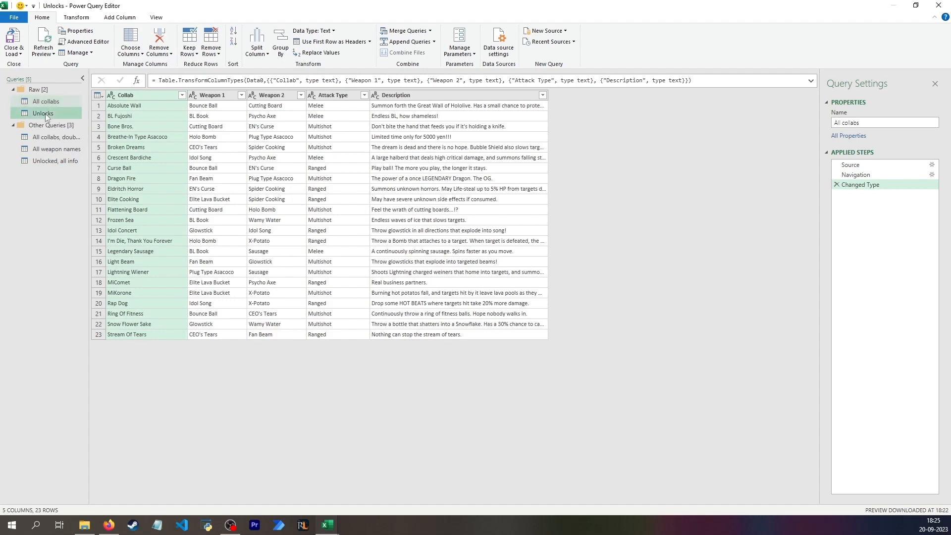
{"action": "left_click", "coordinate": [56, 105]}
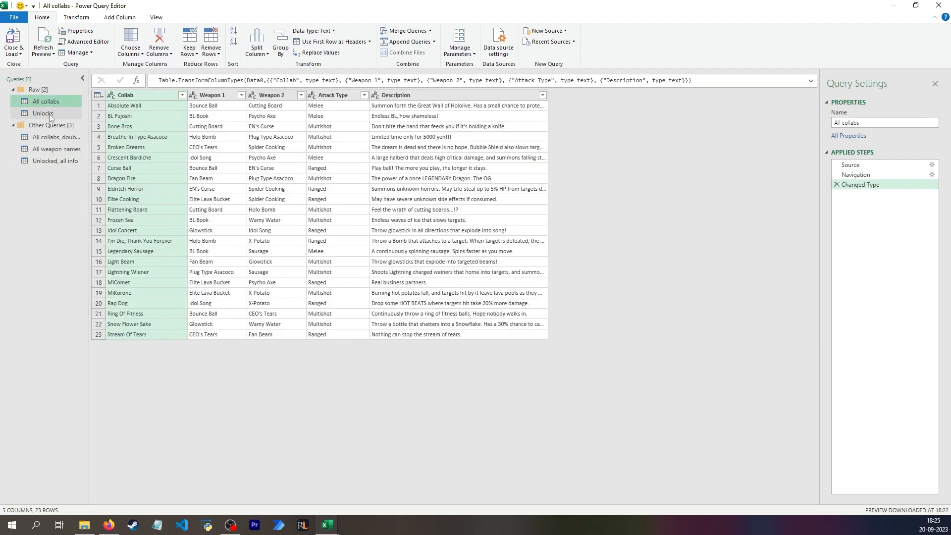
{"action": "left_click", "coordinate": [52, 114]}
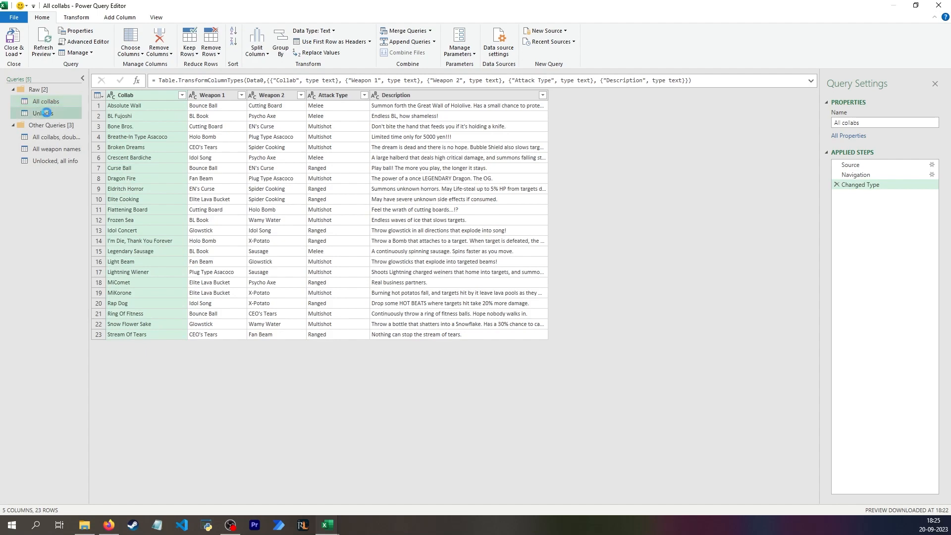
Merge All collabs with Unlocks into a new query named Remaining collabs, left-anti joining Collab to Unlocked collabs
{"action": "left_click", "coordinate": [55, 102]}
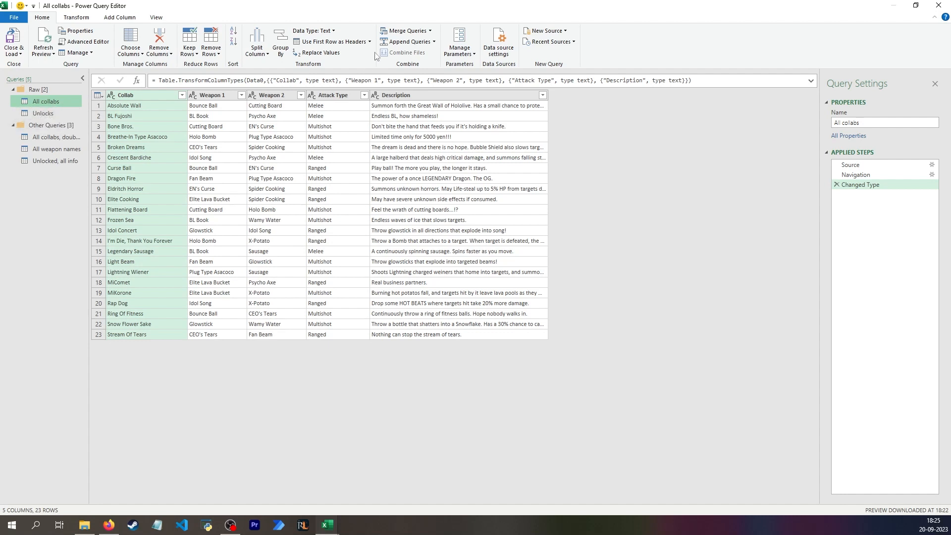
{"action": "left_click", "coordinate": [429, 32]}
{"action": "left_click", "coordinate": [429, 55]}
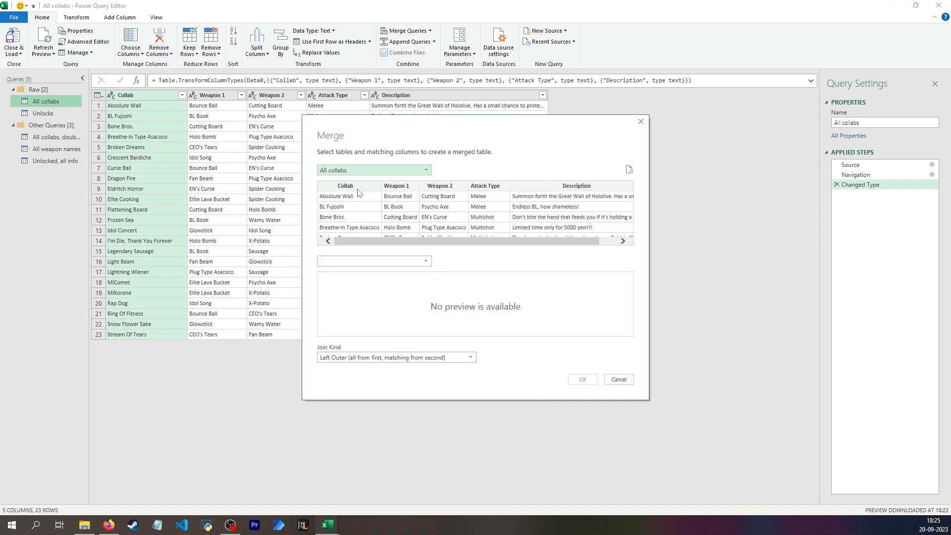
{"action": "left_click", "coordinate": [357, 188]}
{"action": "left_click", "coordinate": [373, 261]}
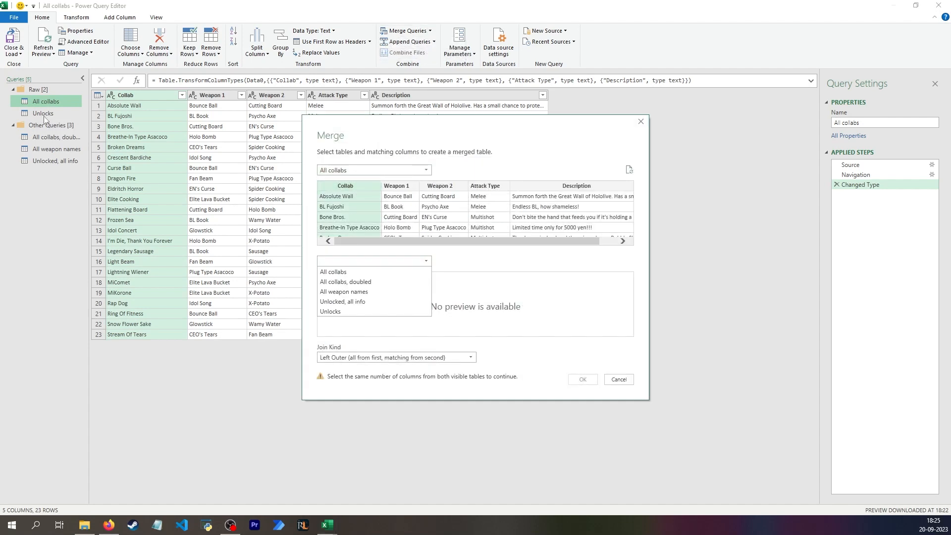
{"action": "left_click", "coordinate": [331, 312]}
{"action": "left_click", "coordinate": [346, 276]}
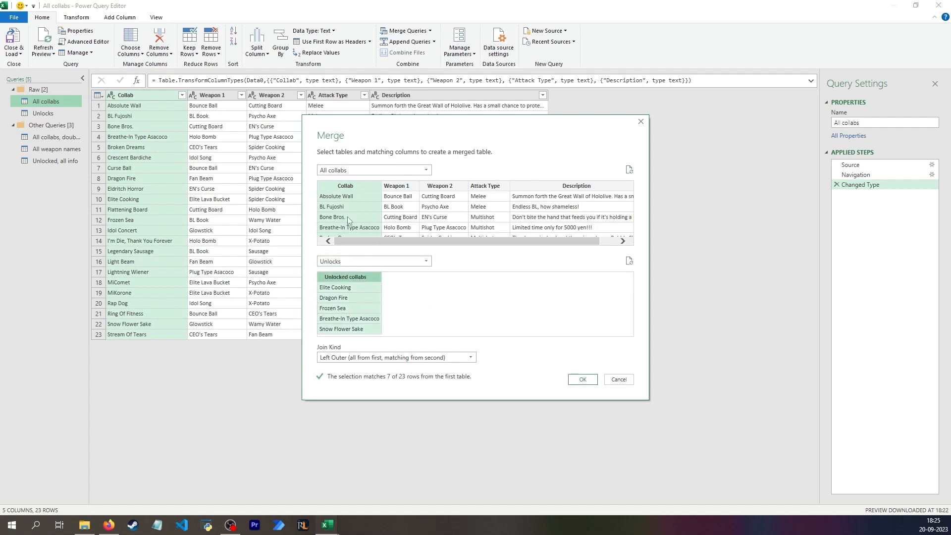
{"action": "left_click", "coordinate": [352, 354]}
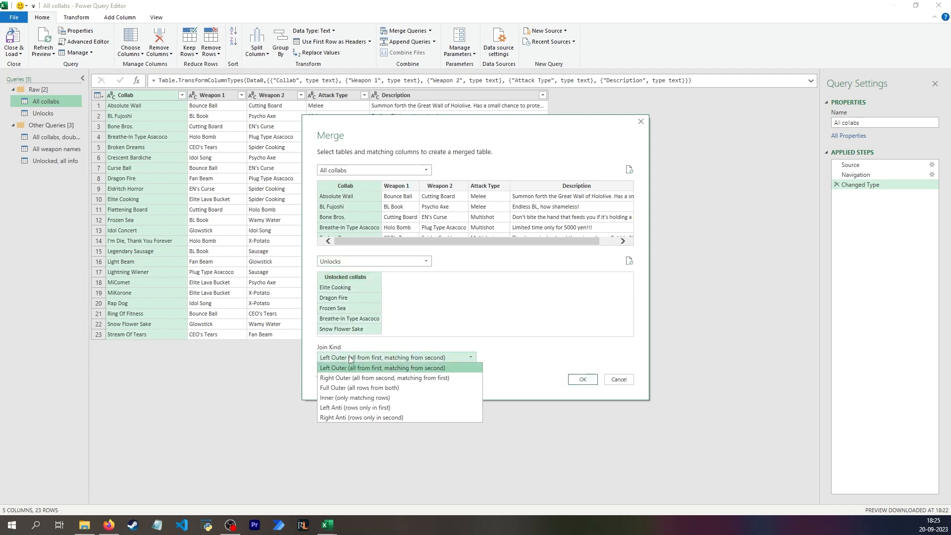
{"action": "left_click", "coordinate": [353, 402]}
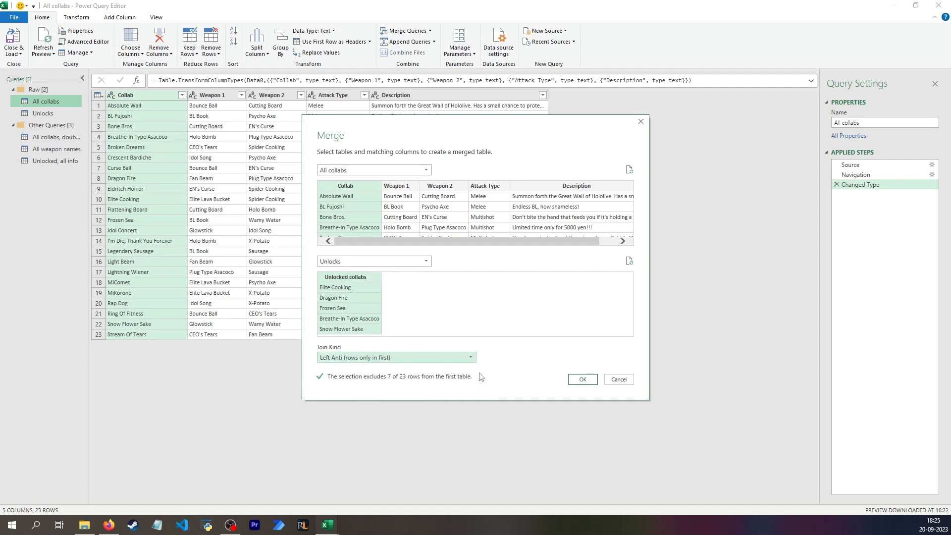
{"action": "left_click", "coordinate": [583, 379]}
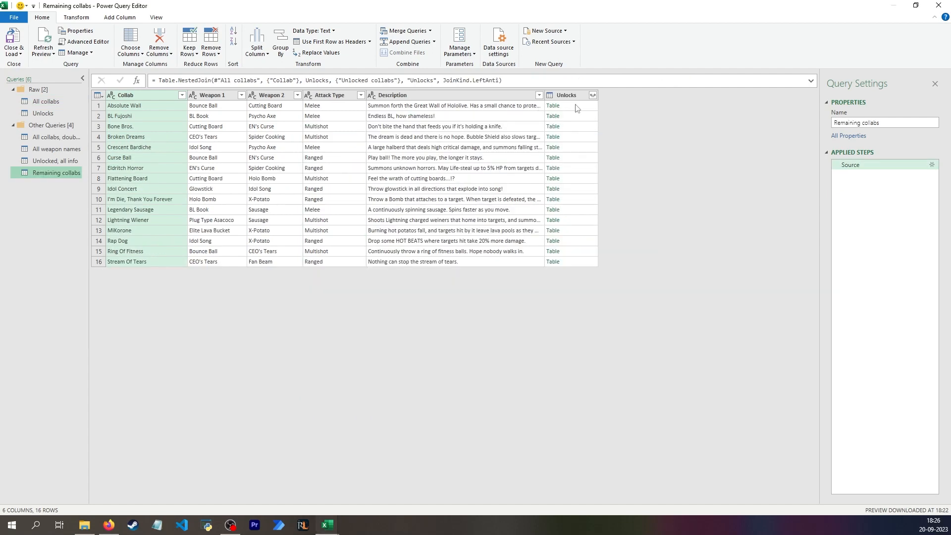
Remove the Unlocks column from Remaining collabs and sort the rows by Collab in ascending order
{"action": "left_click", "coordinate": [576, 107]}
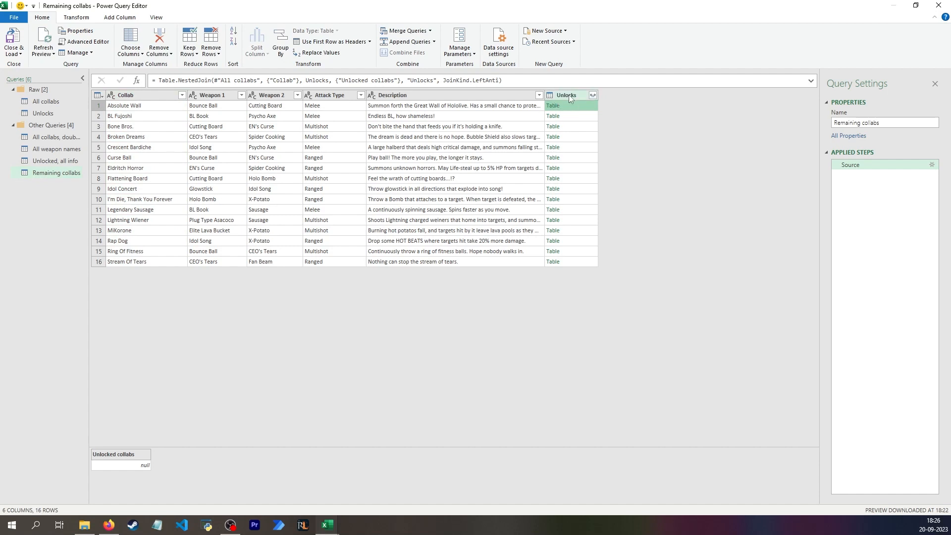
{"action": "left_click", "coordinate": [568, 94]}
{"action": "key", "text": "Delete"}
{"action": "left_click", "coordinate": [181, 95]}
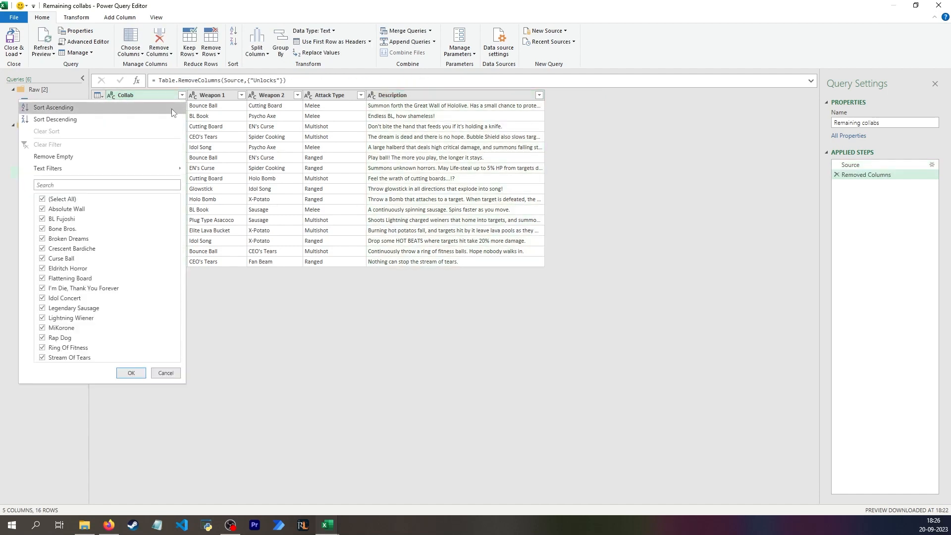
{"action": "left_click", "coordinate": [171, 109]}
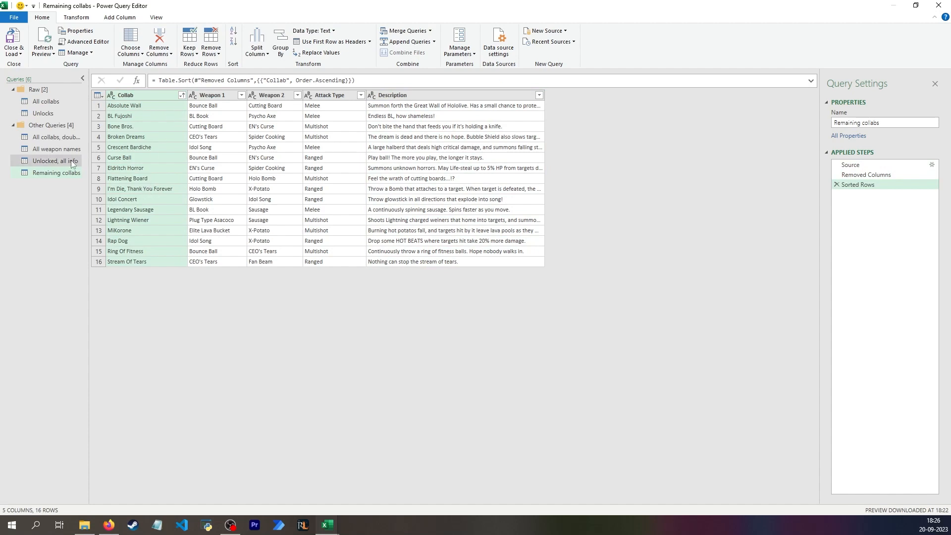
Sort the Unlocked, all info query by Unlocked collabs in ascending order
{"action": "left_click", "coordinate": [52, 160]}
{"action": "left_click", "coordinate": [176, 95]}
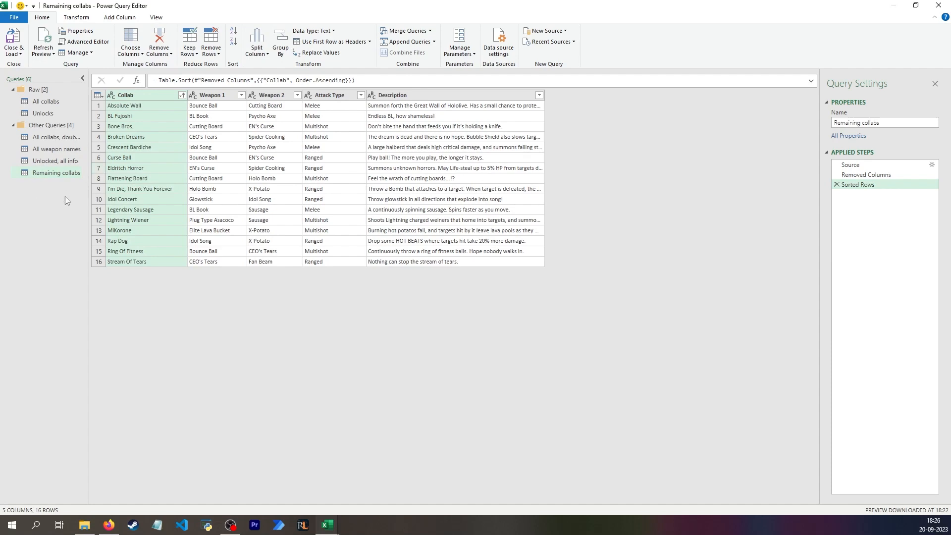
{"action": "left_click", "coordinate": [63, 162]}
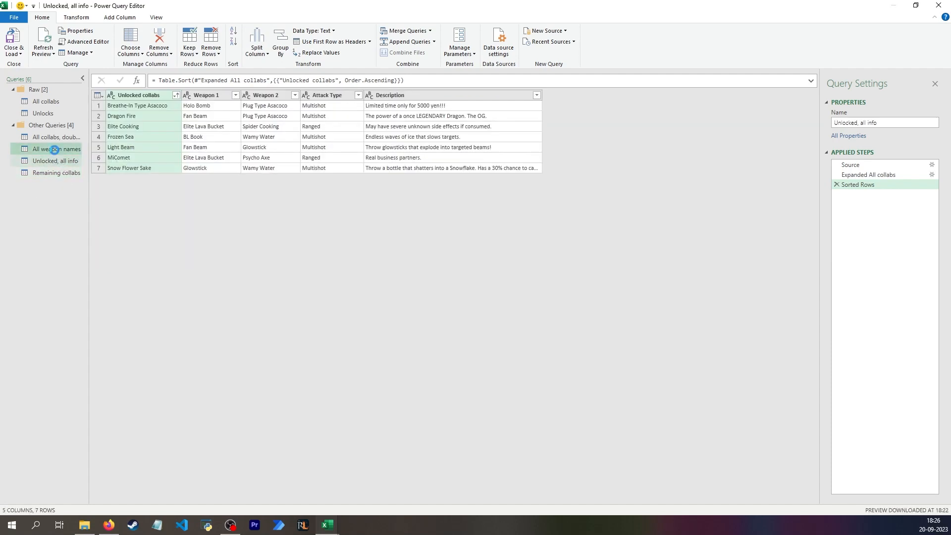
Create a query referencing All collabs, doubled and count its rows per Weapon 1, sorted by Count in descending order
{"action": "left_click", "coordinate": [56, 149]}
{"action": "left_click", "coordinate": [56, 137]}
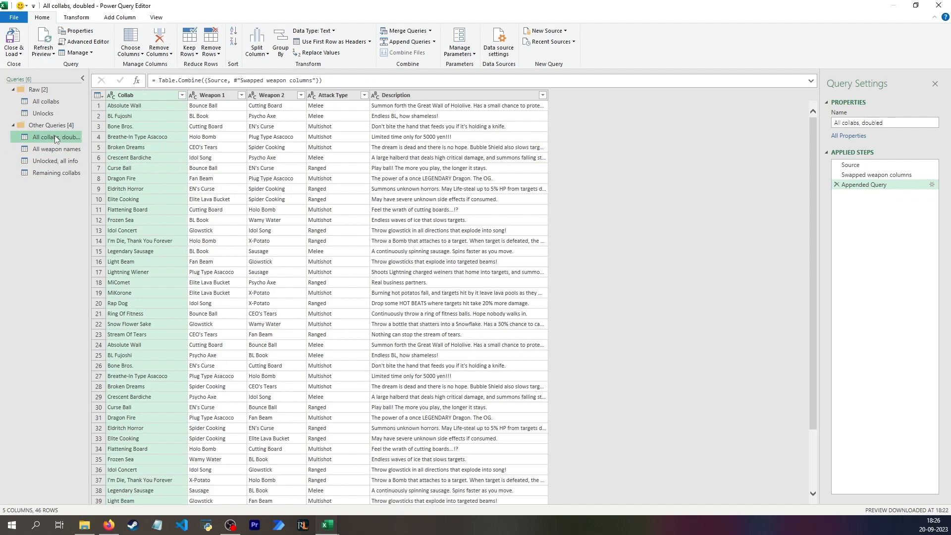
{"action": "right_click", "coordinate": [51, 140]}
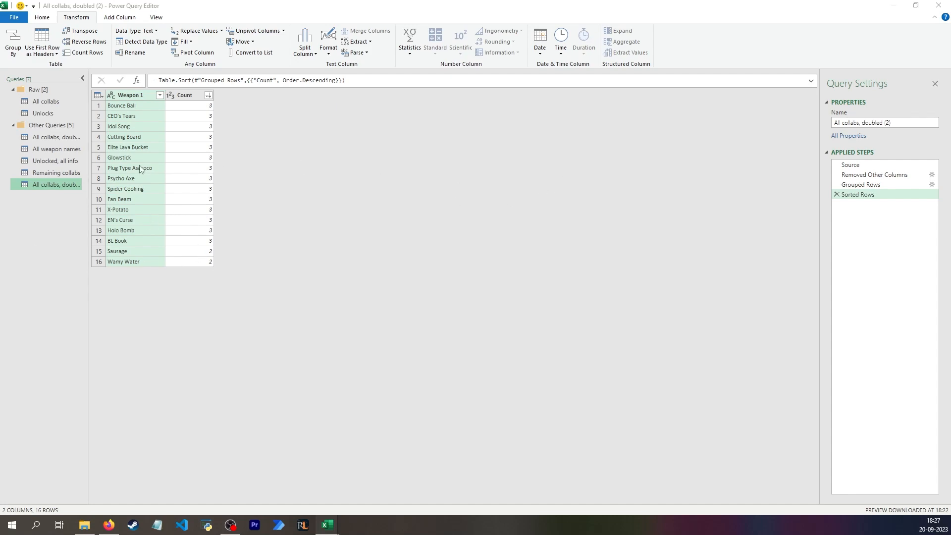
Strip the new query back to its Source step and point that source to Remaining collabs
{"action": "left_click", "coordinate": [874, 167]}
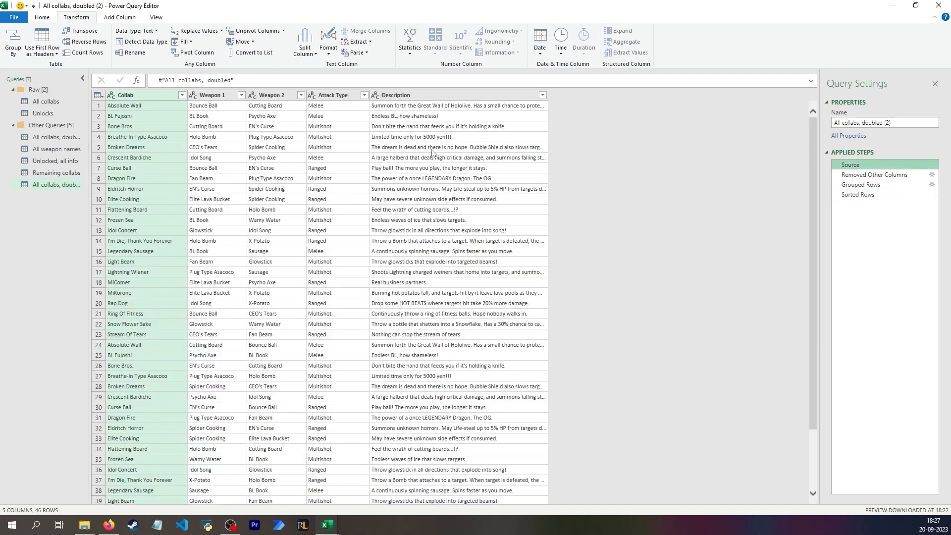
{"action": "left_click", "coordinate": [56, 173]}
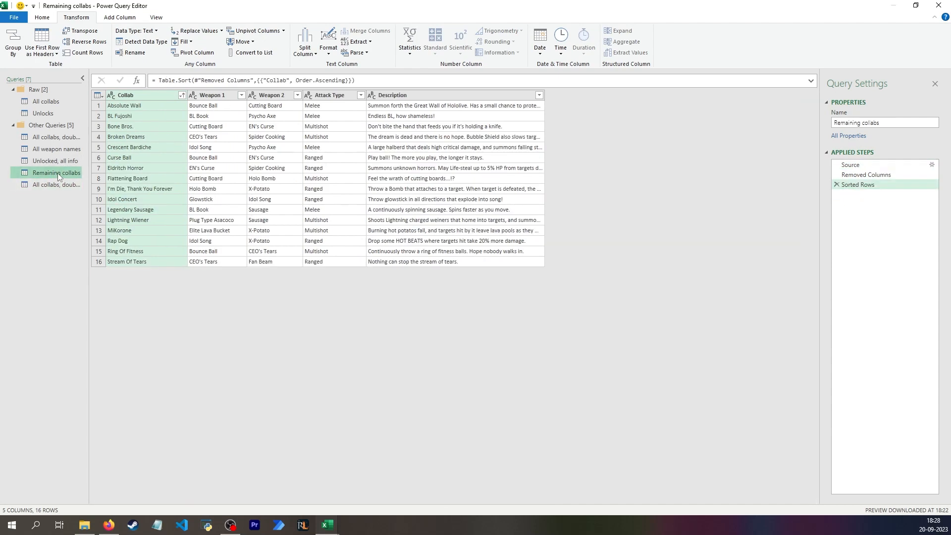
{"action": "left_click", "coordinate": [45, 184]}
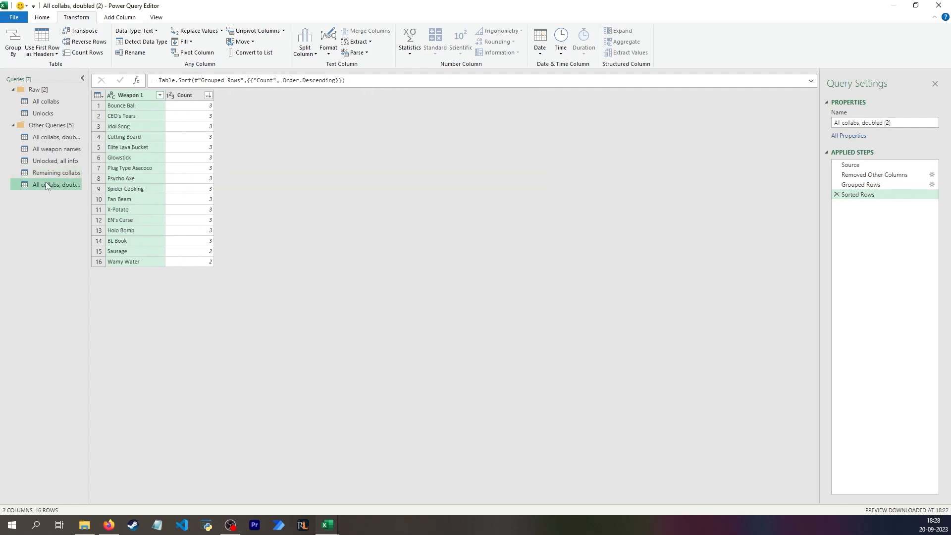
{"action": "double_click", "coordinate": [58, 173]}
{"action": "key", "text": "ctrl+c"}
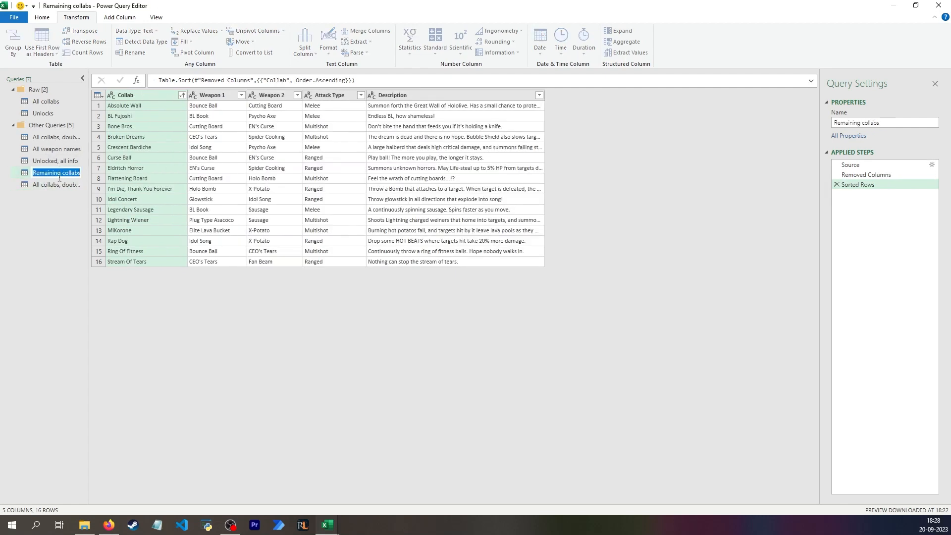
{"action": "left_click", "coordinate": [69, 186]}
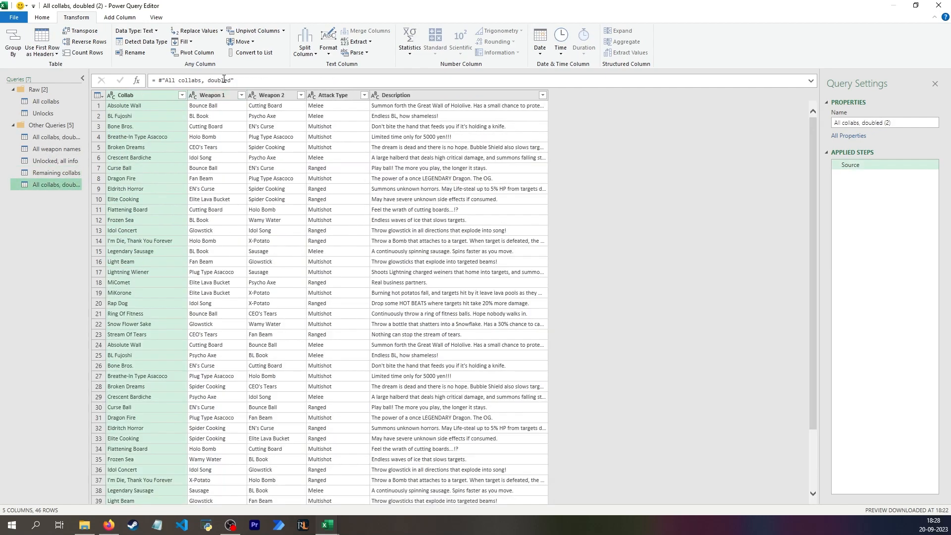
{"action": "left_click_drag", "start_coordinate": [232, 80], "coordinate": [170, 82]}
{"action": "key", "text": "ctrl+v"}
{"action": "key", "text": "Return"}
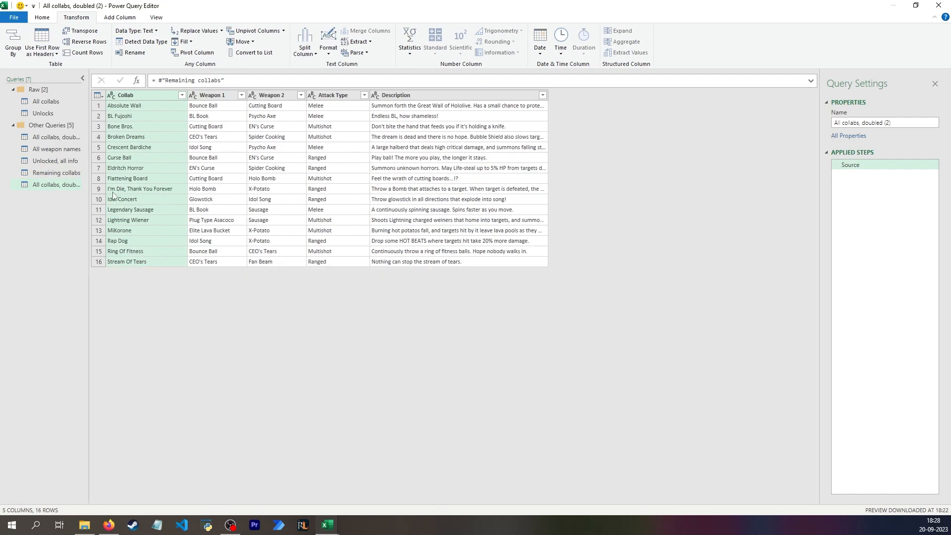
Rename the query based on Remaining collabs to Weapons remaining
{"action": "double_click", "coordinate": [50, 185]}
{"action": "type", "text": "Weapons re"}
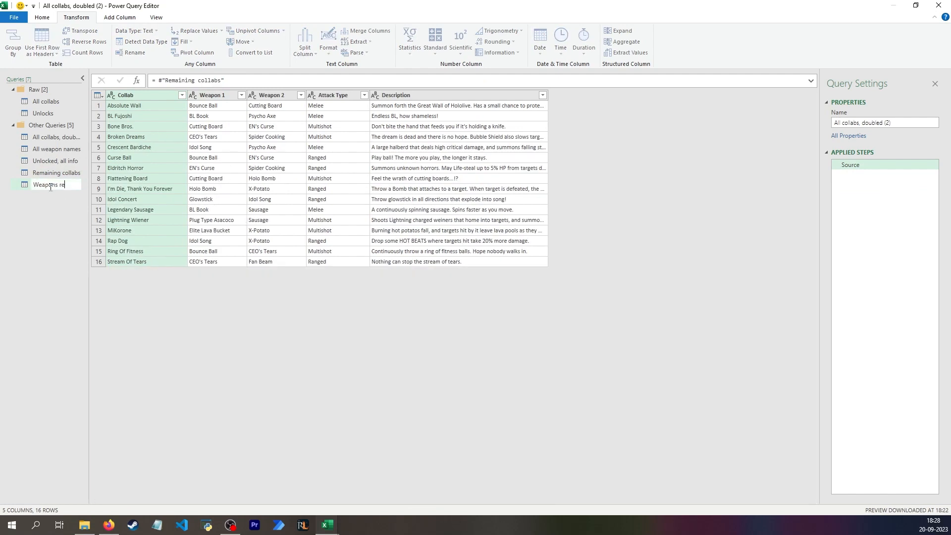
{"action": "type", "text": "maining"}
{"action": "key", "text": "Return"}
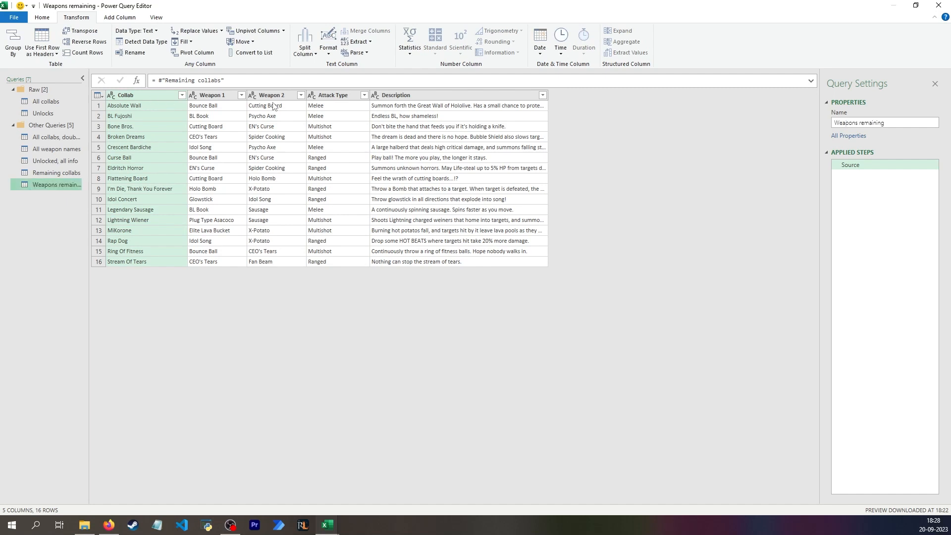
Swap the Weapon 1 and Weapon 2 column names in the Weapons remaining query
{"action": "left_click", "coordinate": [277, 95]}
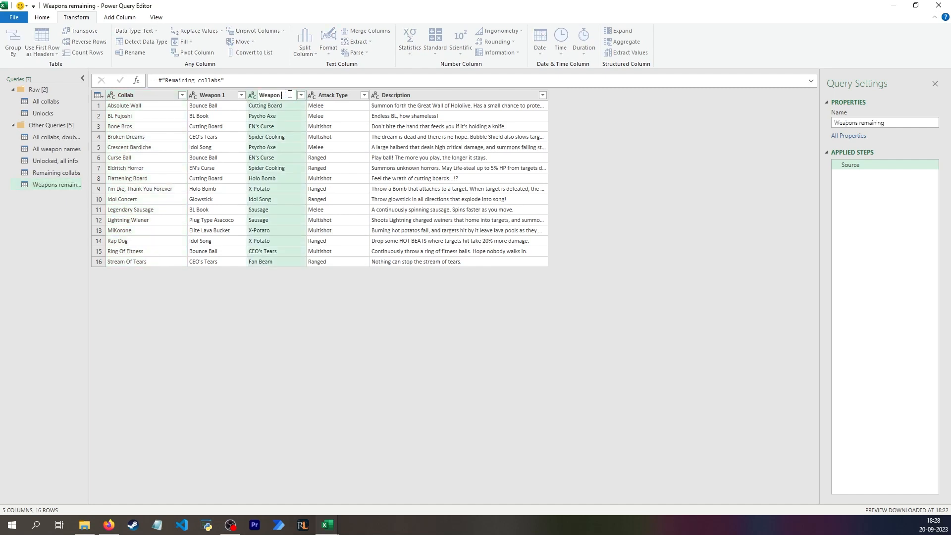
{"action": "double_click", "coordinate": [226, 94]}
{"action": "key", "text": "BackSpace"}
{"action": "type", "text": "2"}
{"action": "key", "text": "Return"}
{"action": "double_click", "coordinate": [289, 94]}
{"action": "key", "text": "BackSpace"}
{"action": "type", "text": "1"}
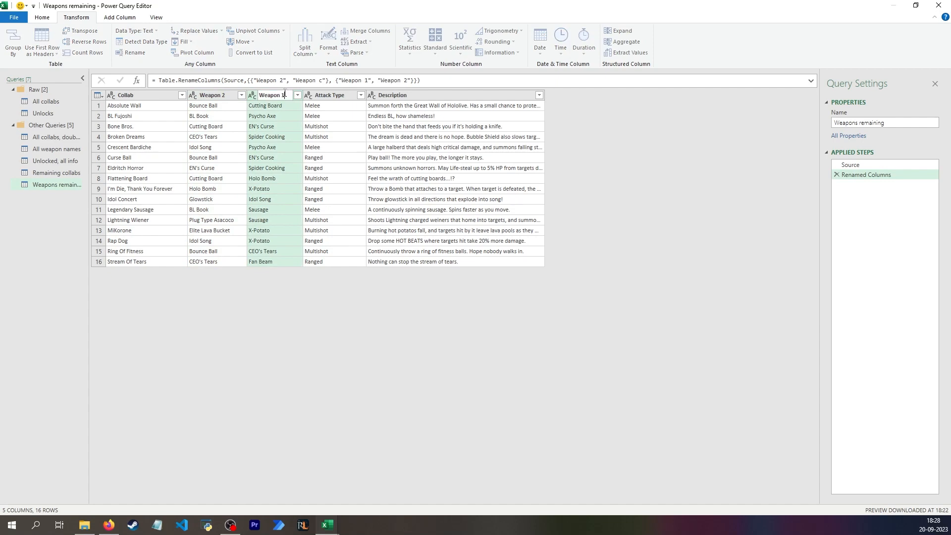
{"action": "key", "text": "Return"}
Append the Weapons remaining query to itself and edit the formula to combine Source with Renamed Columns
{"action": "left_click", "coordinate": [42, 17]}
{"action": "left_click", "coordinate": [409, 41]}
{"action": "left_click", "coordinate": [373, 273]}
{"action": "left_click", "coordinate": [364, 341]}
{"action": "left_click", "coordinate": [581, 300]}
{"action": "double_click", "coordinate": [221, 79]}
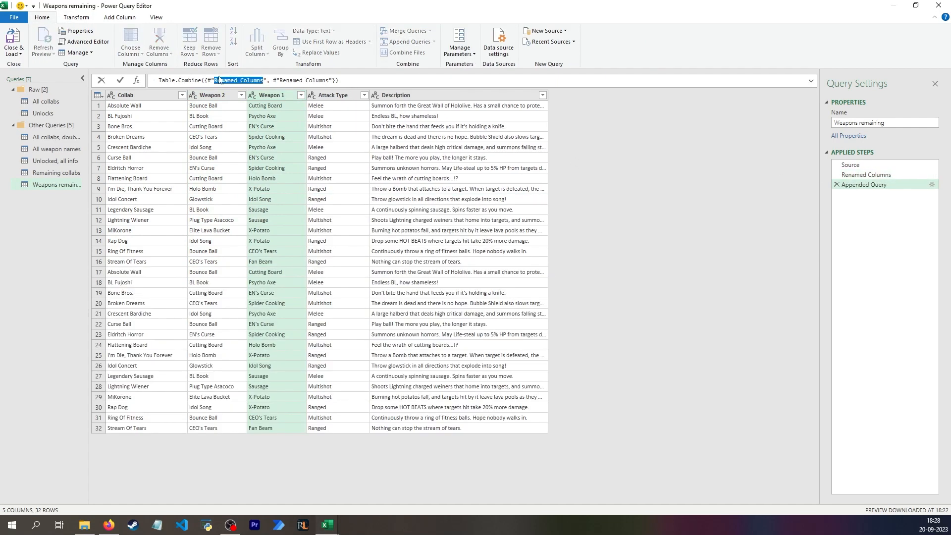
{"action": "key", "text": "BackSpace"}
{"action": "key", "text": "BackSpace"}
{"action": "key", "text": "BackSpace"}
{"action": "type", "text": "Source"}
{"action": "key", "text": "Return"}
Remove every column except Weapon 1 and group the rows by Weapon 1 with a row count named Count
{"action": "right_click", "coordinate": [219, 95]}
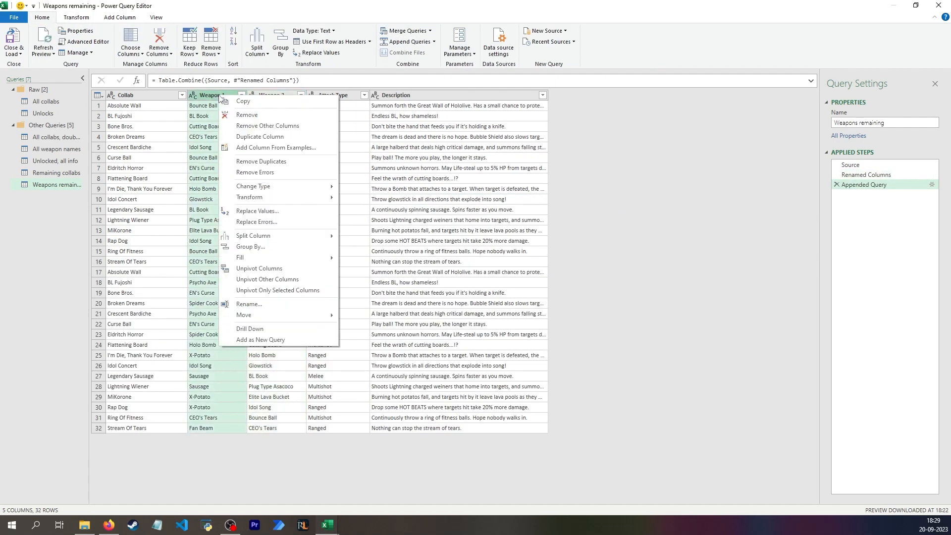
{"action": "left_click", "coordinate": [267, 125]}
{"action": "left_click", "coordinate": [76, 18]}
{"action": "left_click", "coordinate": [13, 42]}
{"action": "left_click", "coordinate": [583, 325]}
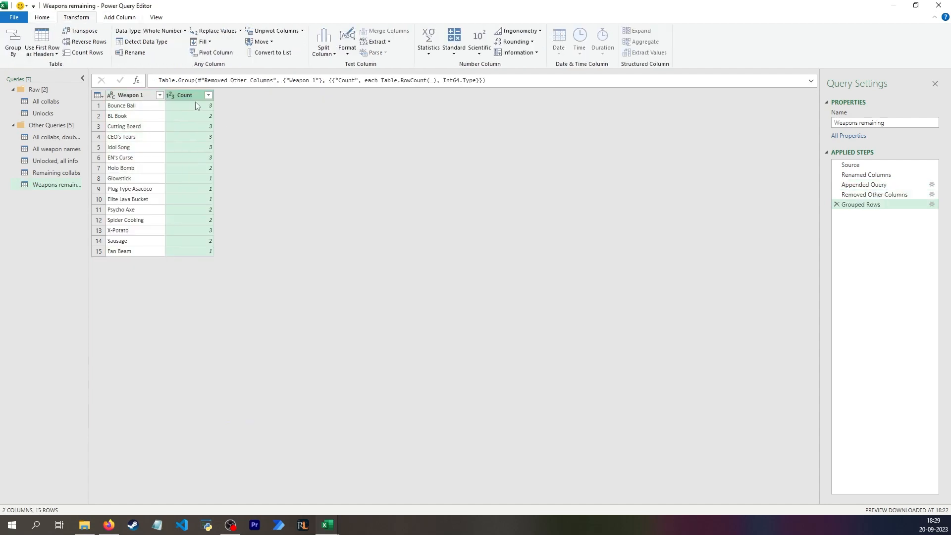
Sort the grouped weapons by Count in descending order and by Weapon 1 in ascending order
{"action": "left_click", "coordinate": [209, 95]}
{"action": "left_click", "coordinate": [242, 119]}
{"action": "left_click", "coordinate": [159, 95]}
{"action": "left_click", "coordinate": [169, 108]}
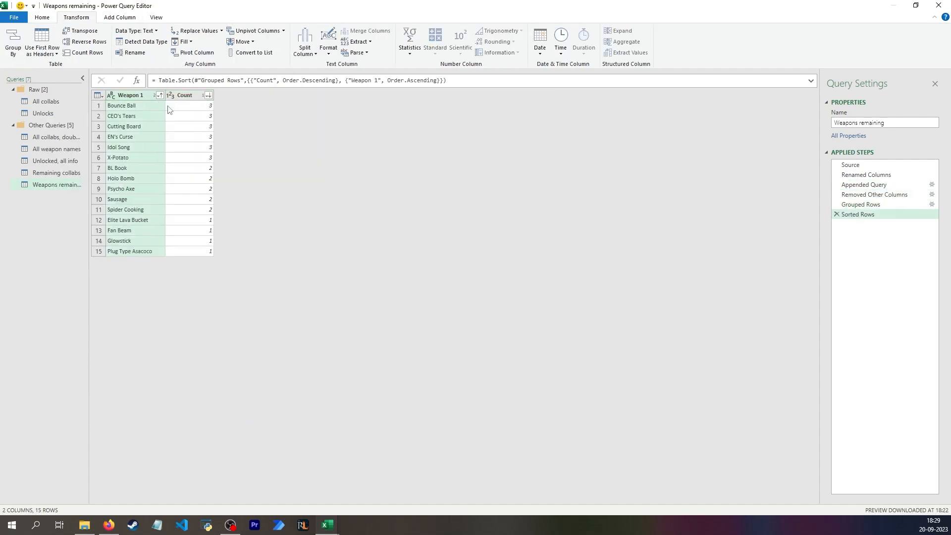
Close the query editor and load all the queries to the workbook as connections only
{"action": "left_click", "coordinate": [204, 105]}
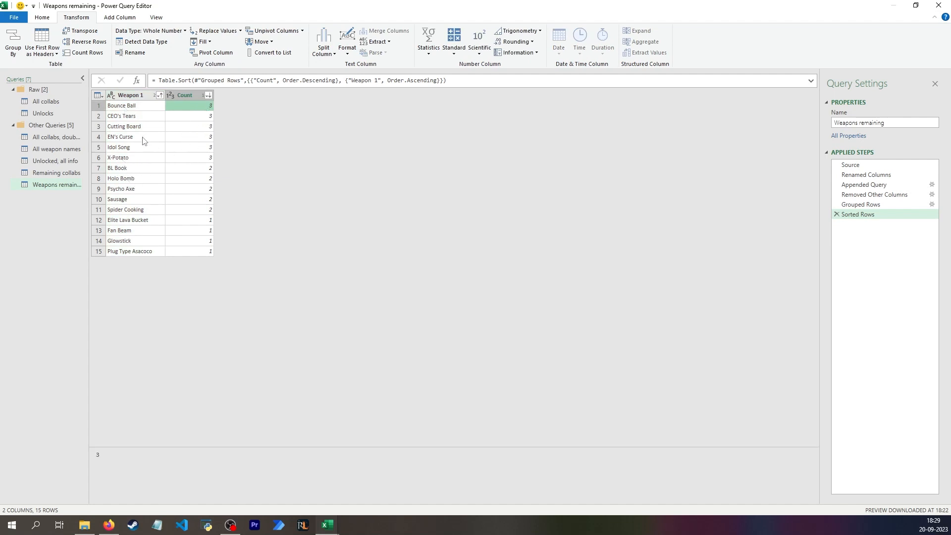
{"action": "left_click", "coordinate": [186, 210]}
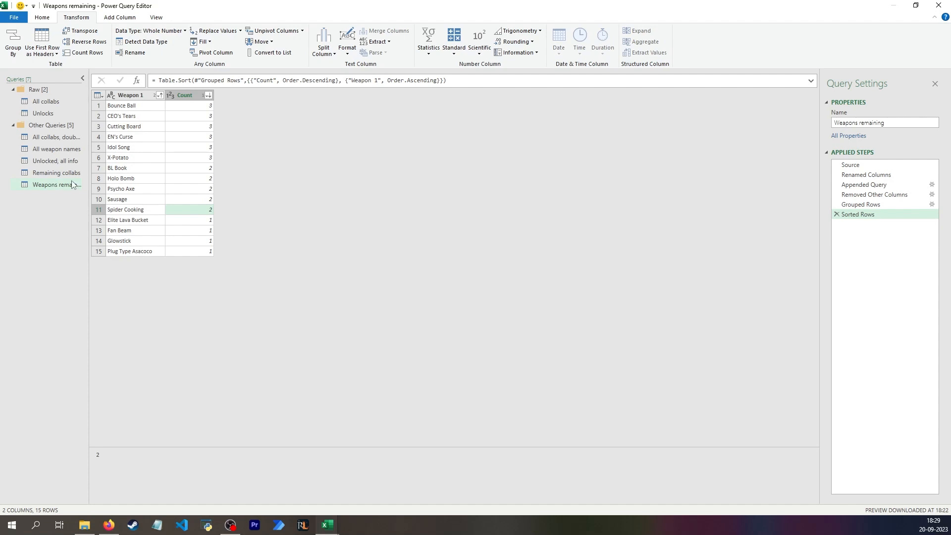
{"action": "left_click", "coordinate": [42, 17]}
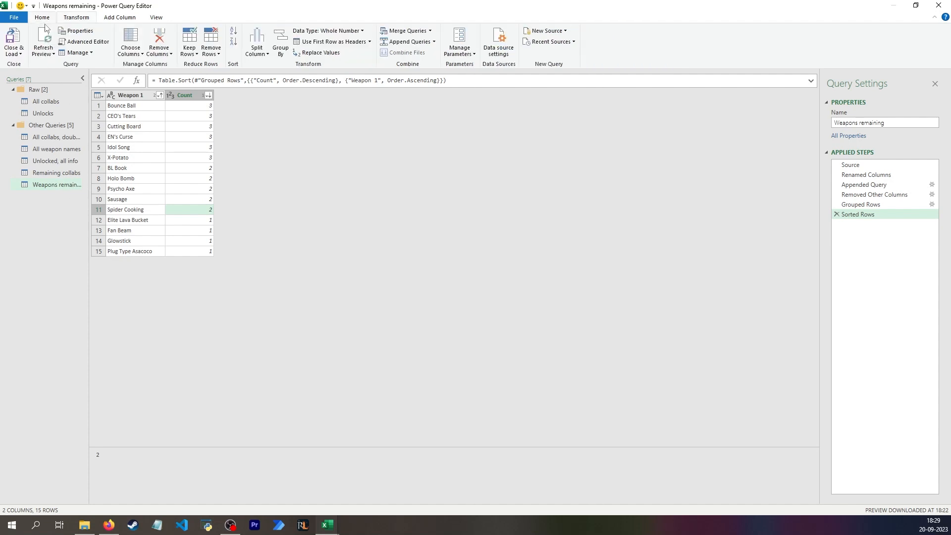
{"action": "left_click", "coordinate": [15, 53]}
{"action": "left_click", "coordinate": [37, 65]}
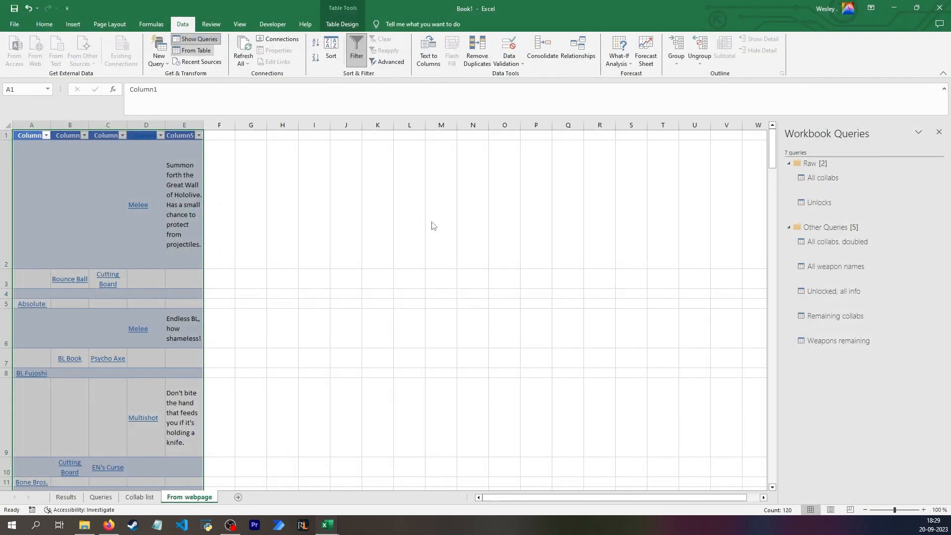
{"action": "left_click", "coordinate": [416, 230]}
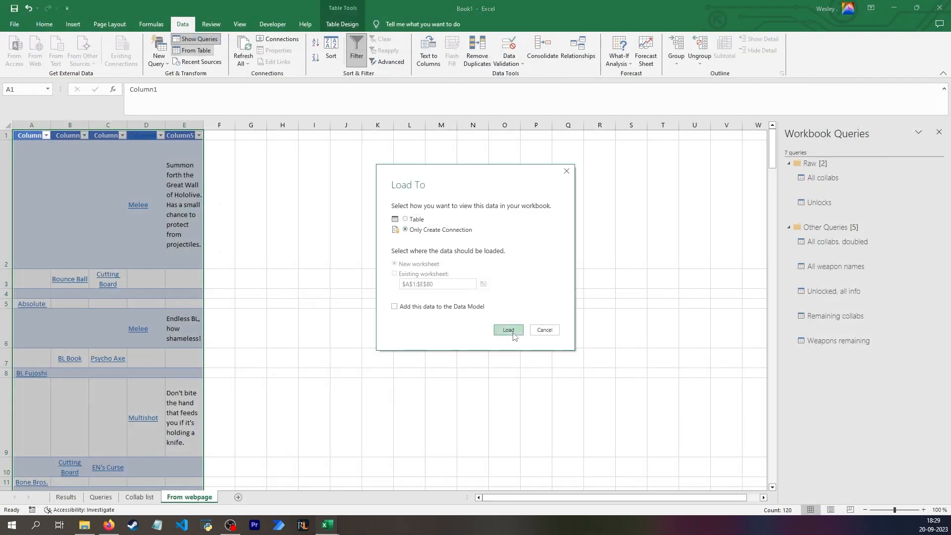
{"action": "left_click", "coordinate": [513, 334]}
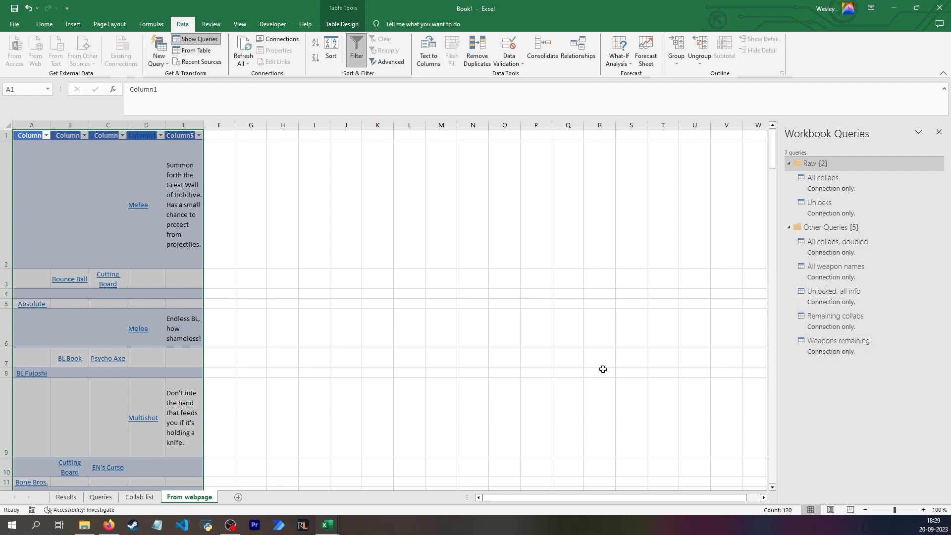
Load the All weapon names query as a table at cell A5 of the Queries sheet
{"action": "left_click", "coordinate": [101, 496]}
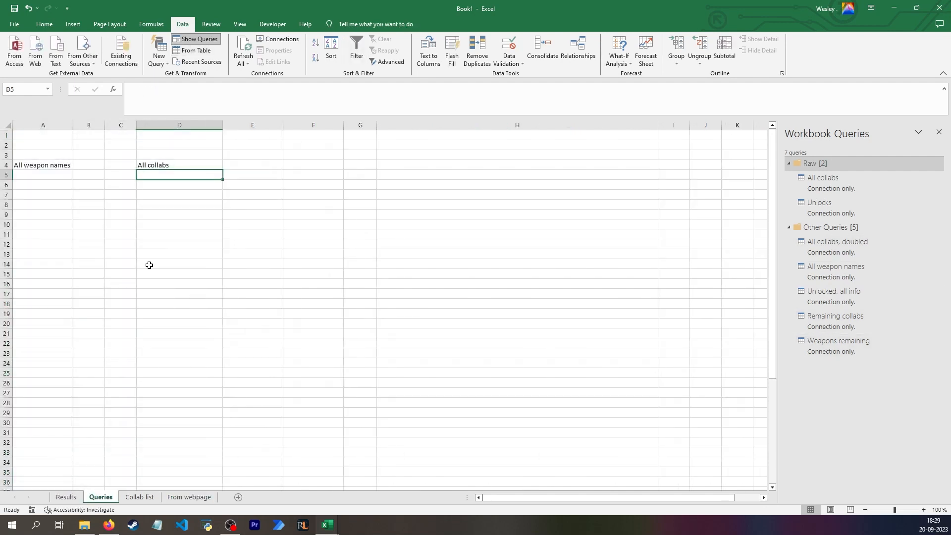
{"action": "left_click", "coordinate": [35, 173]}
{"action": "right_click", "coordinate": [822, 271]}
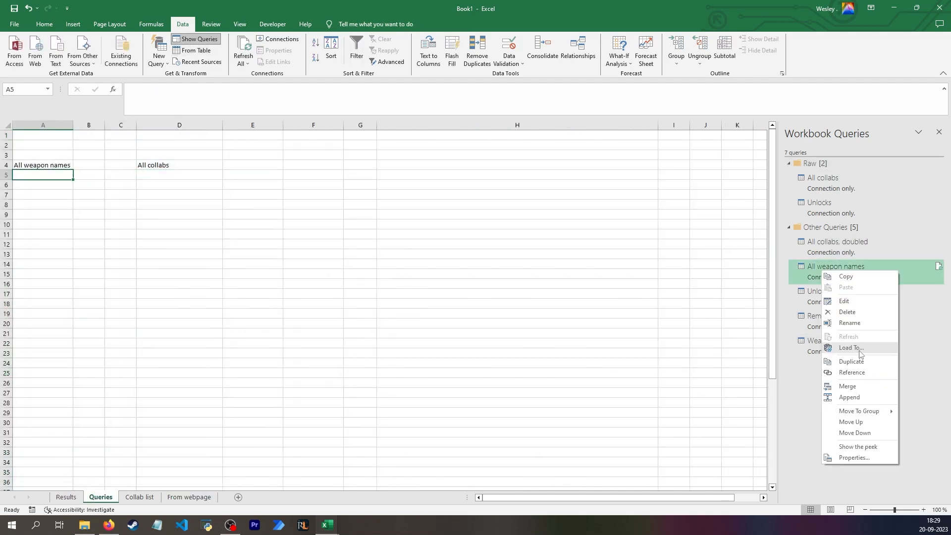
{"action": "left_click", "coordinate": [850, 348]}
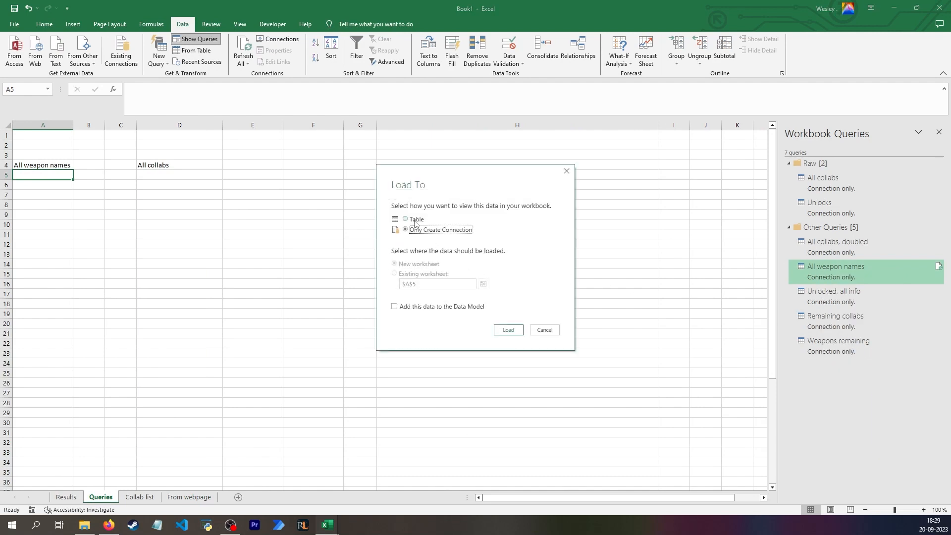
{"action": "left_click", "coordinate": [422, 274]}
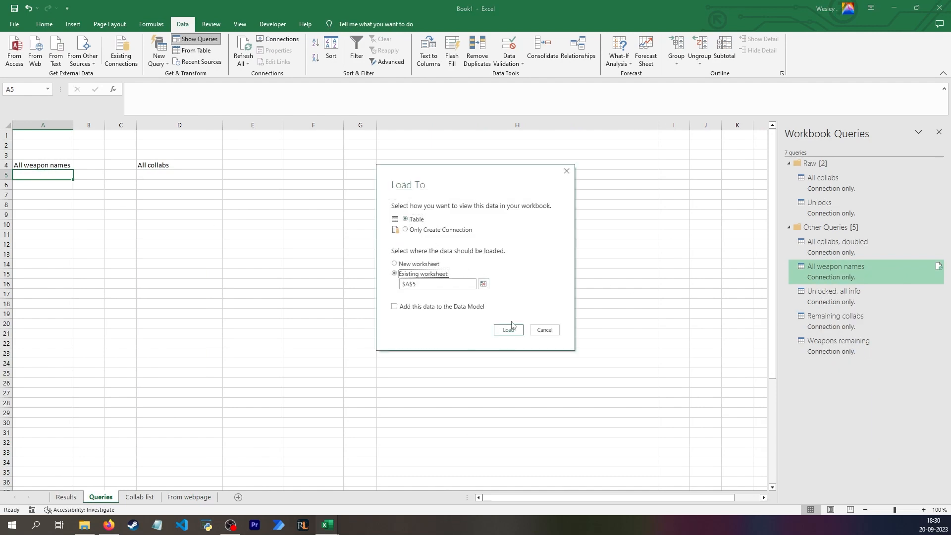
{"action": "left_click", "coordinate": [509, 329]}
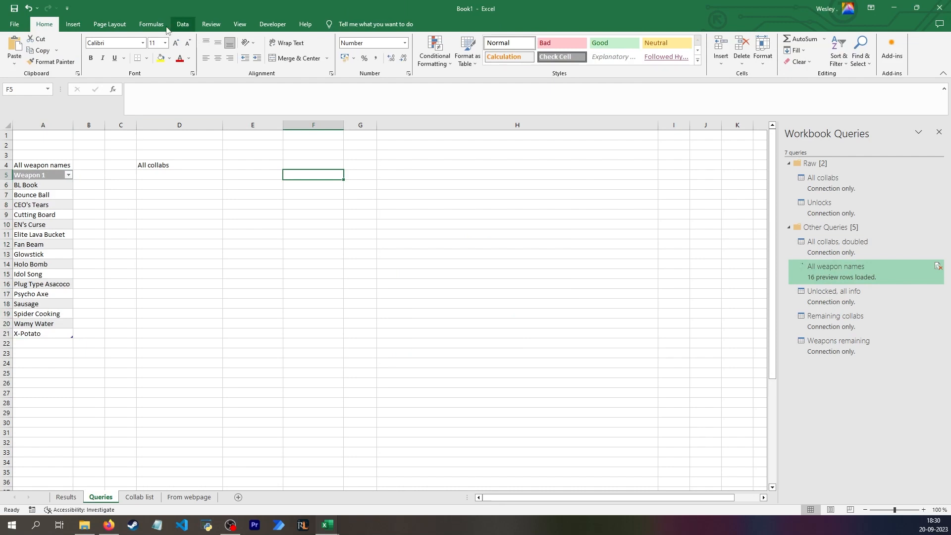
{"action": "left_click", "coordinate": [182, 24]}
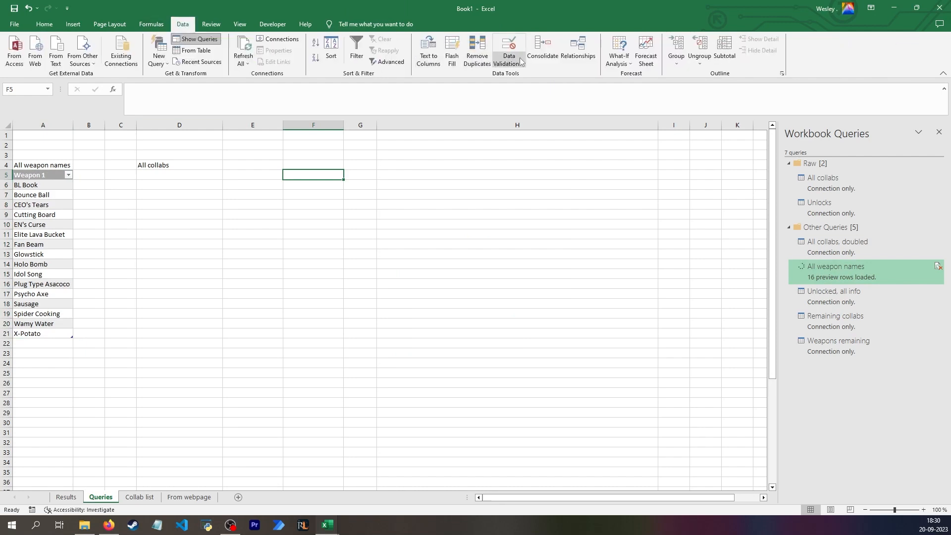
{"action": "mouse_move", "coordinate": [841, 251]}
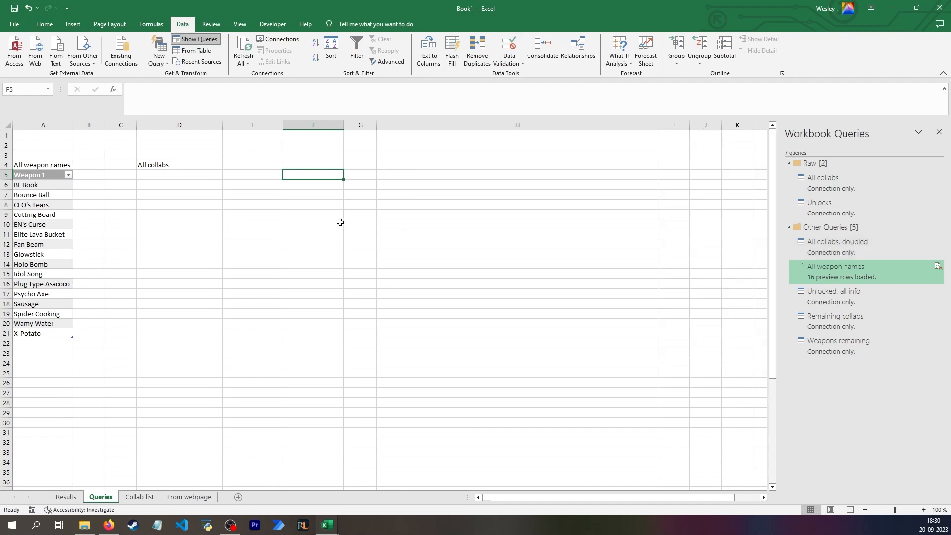
{"action": "type", "text": "=all"}
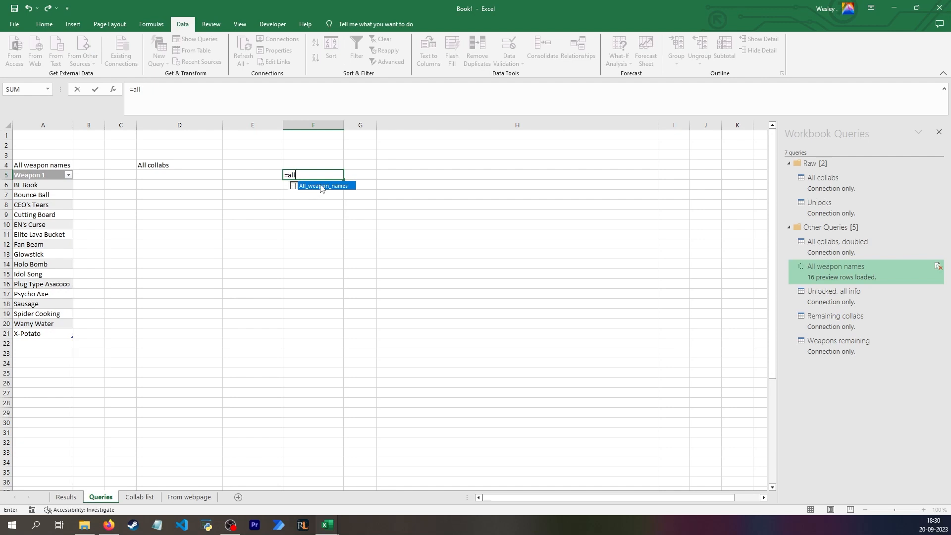
{"action": "key", "text": "Escape"}
{"action": "key", "text": "Escape"}
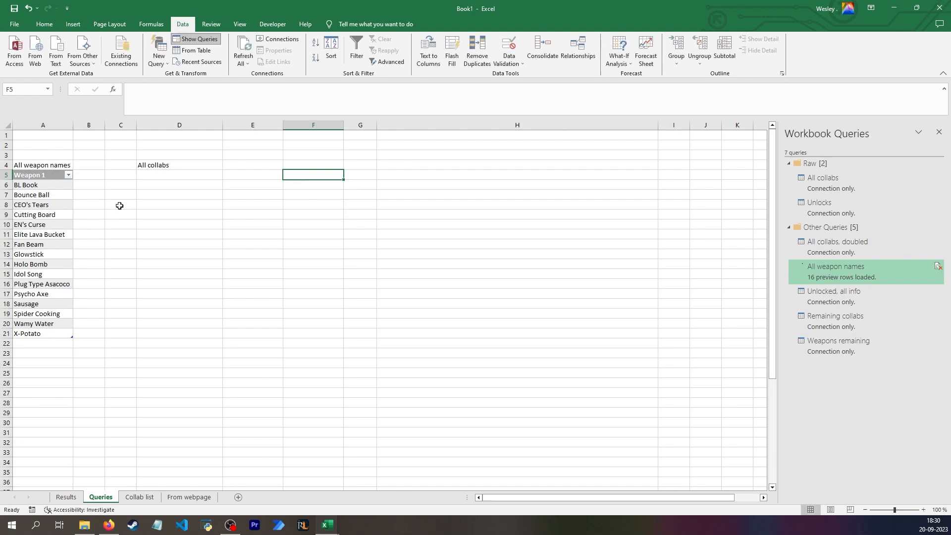
Check the workbook's defined names and look over the collab data and unlocked collabs on the Collab list sheet
{"action": "key", "text": "ctrl+F3"}
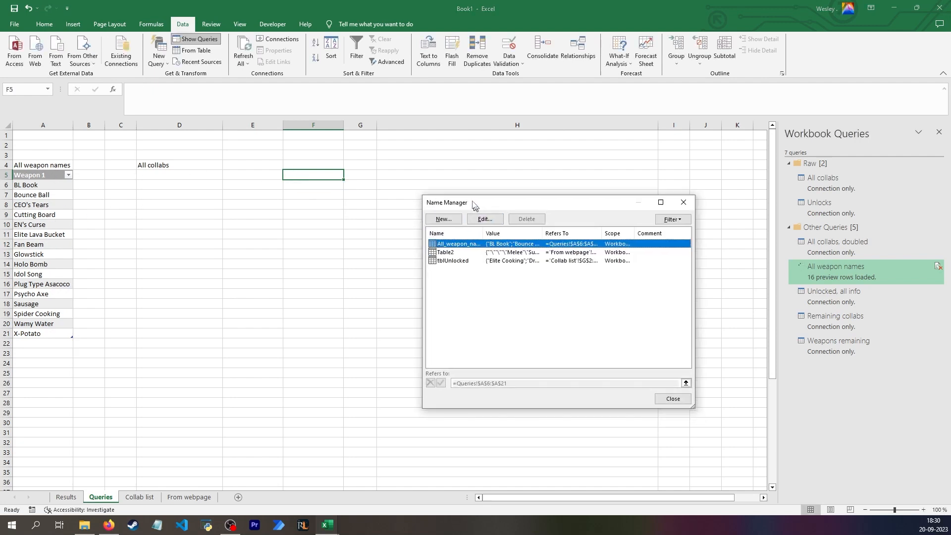
{"action": "left_click_drag", "start_coordinate": [473, 204], "coordinate": [448, 171]}
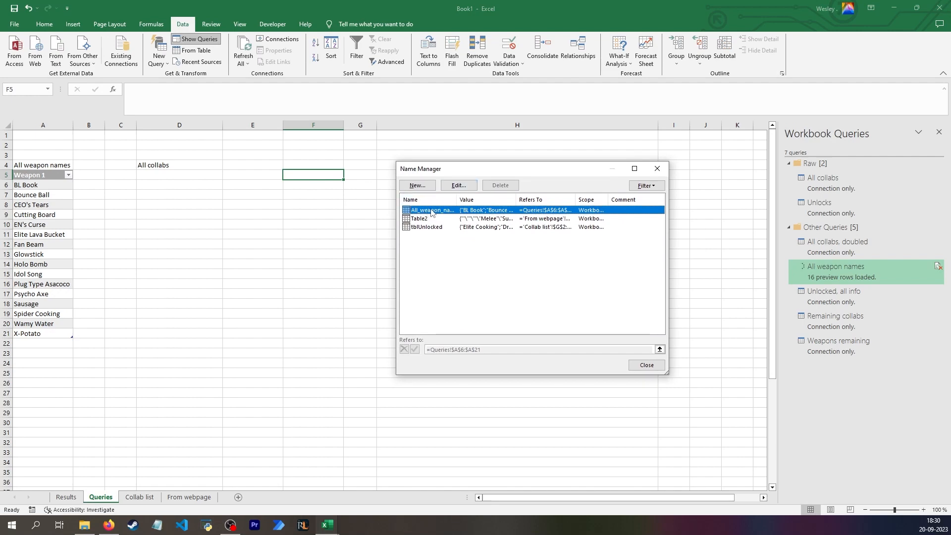
{"action": "key", "text": "Escape"}
{"action": "left_click", "coordinate": [133, 496]}
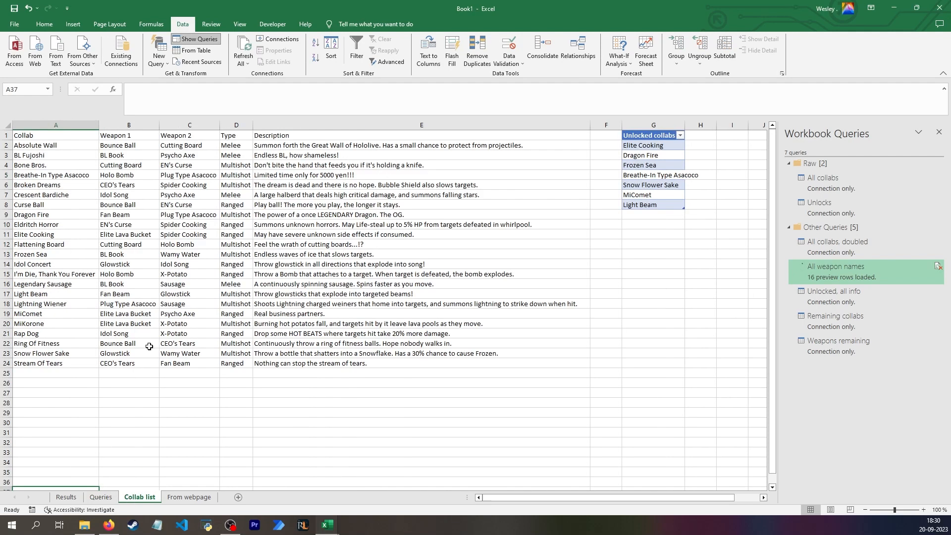
{"action": "left_click_drag", "start_coordinate": [54, 137], "coordinate": [423, 353]}
{"action": "left_click", "coordinate": [423, 353]}
{"action": "left_click", "coordinate": [667, 166]}
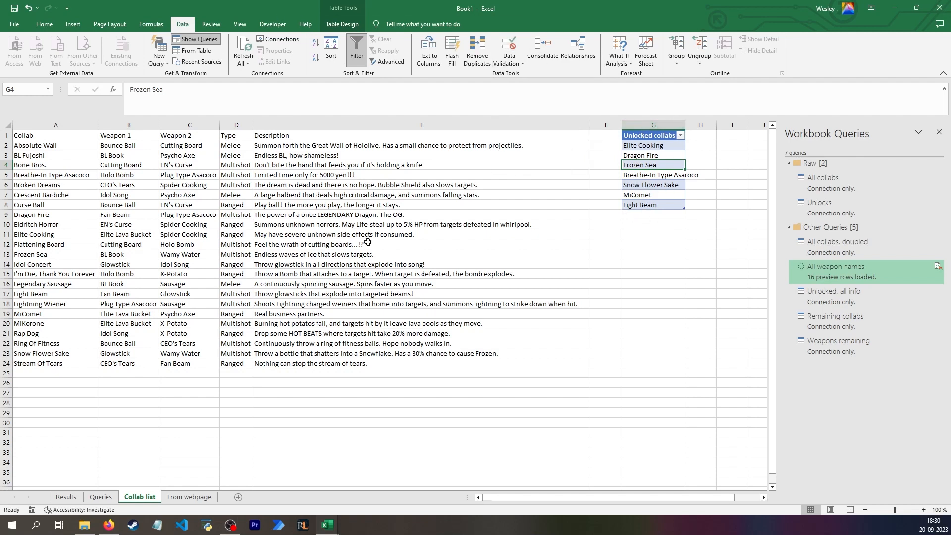
Load the All collabs, doubled query as a table at cell D5 of the Queries sheet
{"action": "left_click", "coordinate": [103, 498]}
{"action": "left_click", "coordinate": [184, 176]}
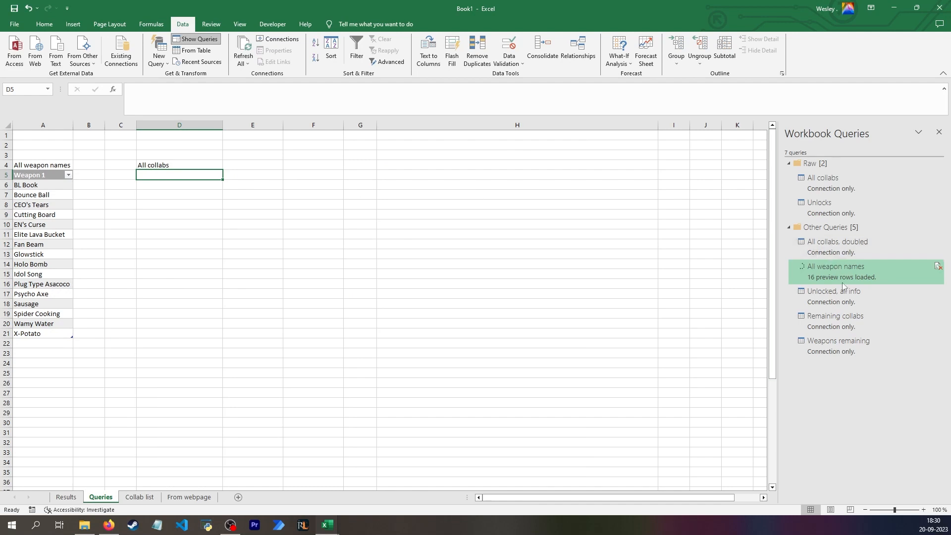
{"action": "right_click", "coordinate": [867, 251]}
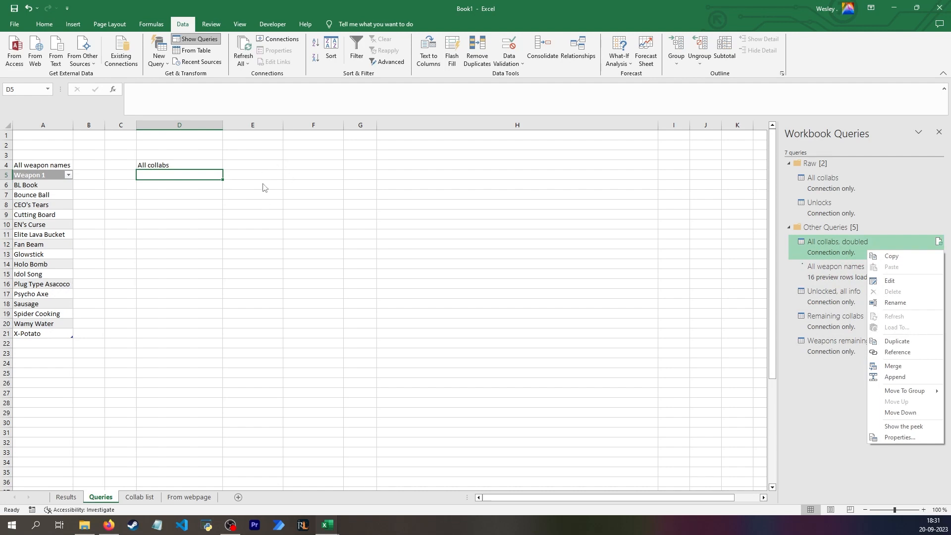
{"action": "left_click", "coordinate": [837, 278]}
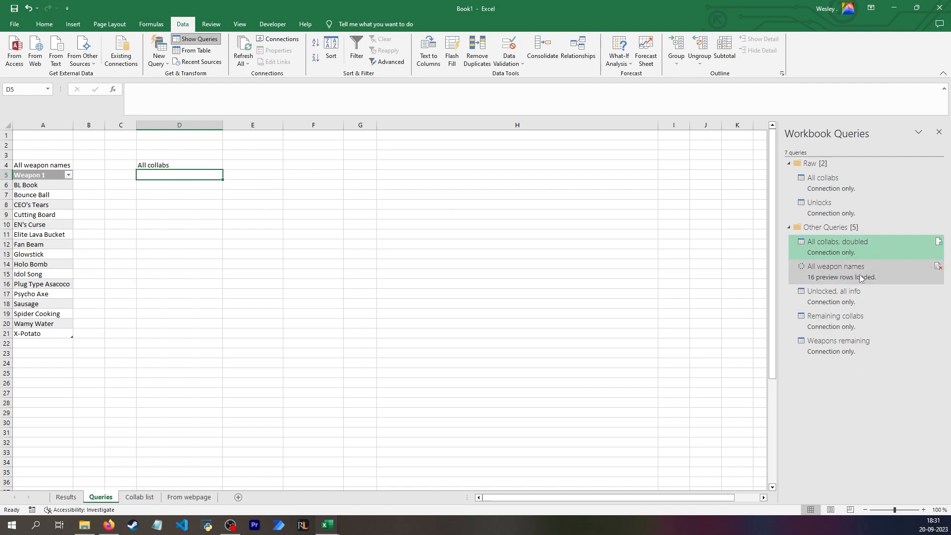
{"action": "right_click", "coordinate": [857, 250]}
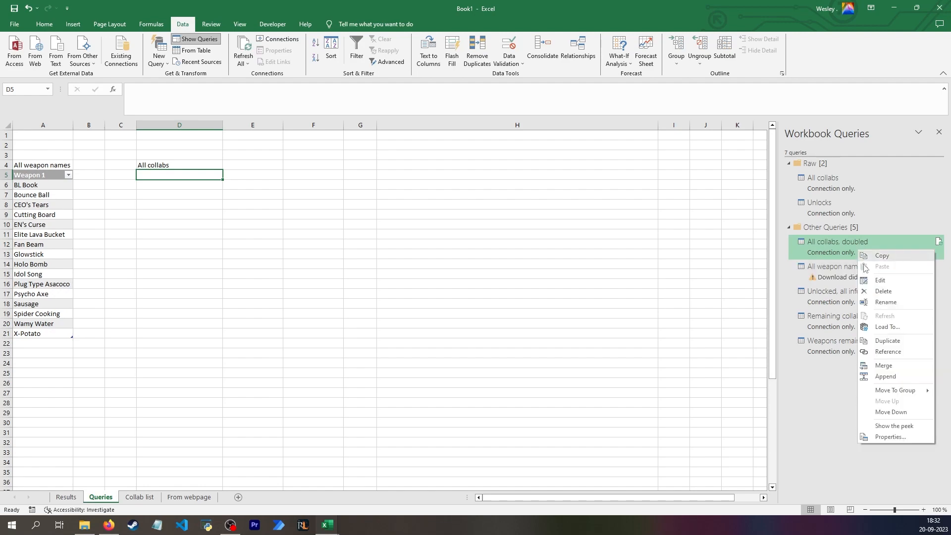
{"action": "left_click", "coordinate": [876, 327]}
{"action": "left_click", "coordinate": [418, 219]}
{"action": "left_click", "coordinate": [426, 273]}
{"action": "left_click", "coordinate": [507, 330]}
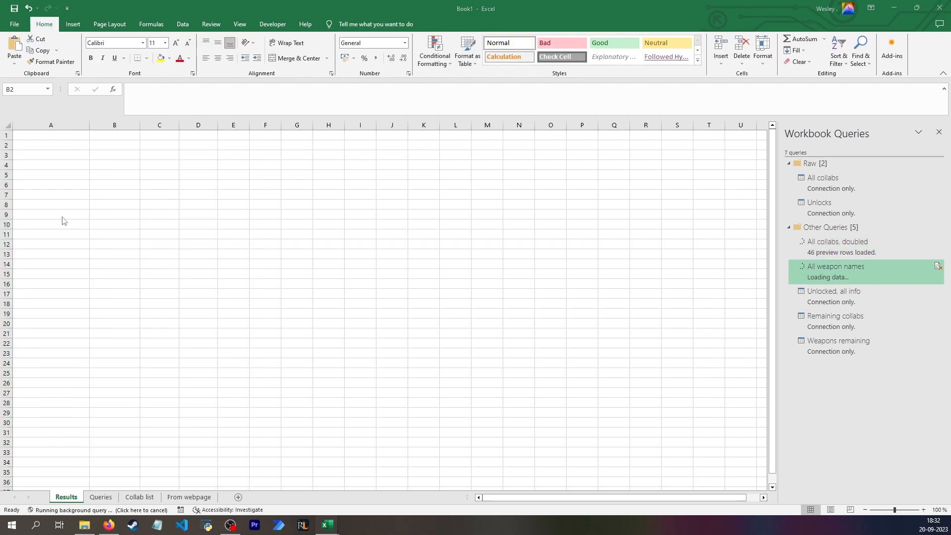
Label cell A2 of the Results sheet "Collab to look up:" and fill cell B2 yellow
{"action": "left_click", "coordinate": [55, 144]}
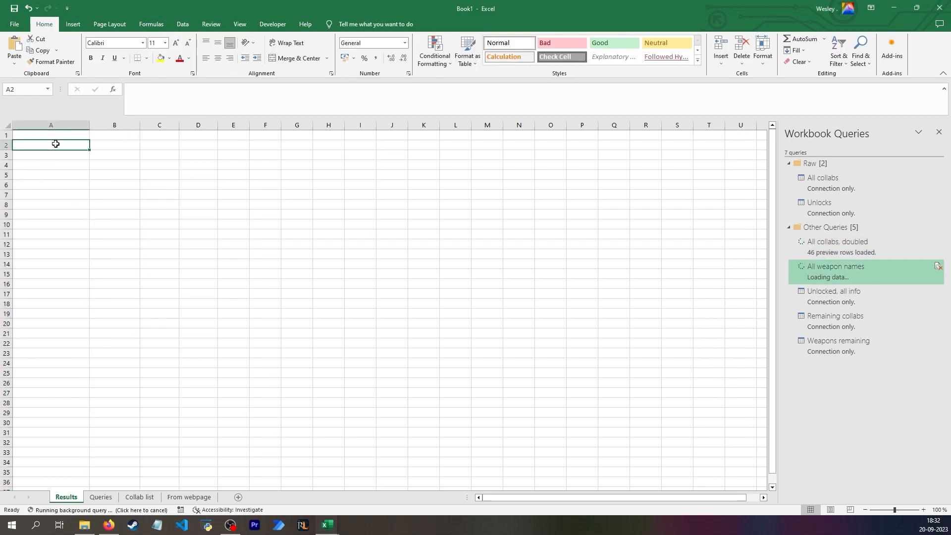
{"action": "type", "text": "Collab"}
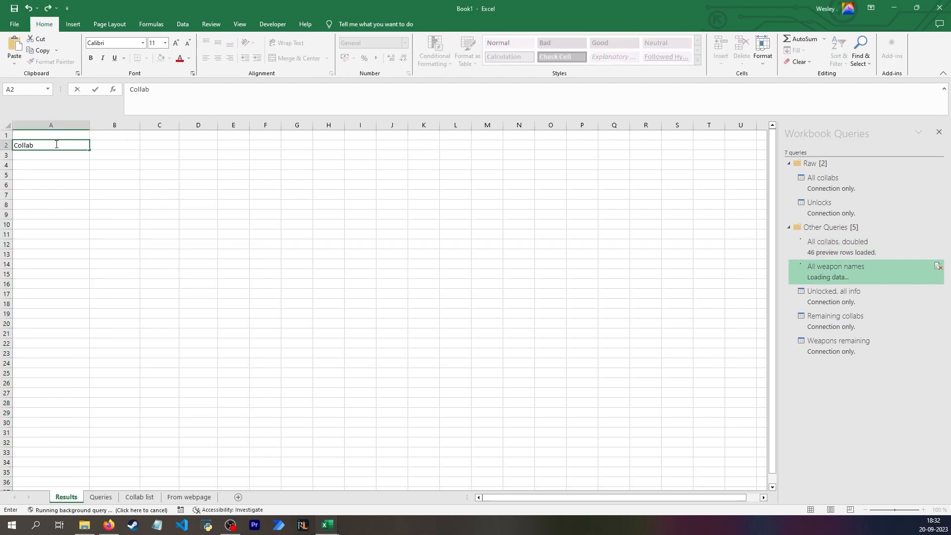
{"action": "type", "text": " to lookup:"}
{"action": "key", "text": "Tab"}
{"action": "left_click", "coordinate": [160, 58]}
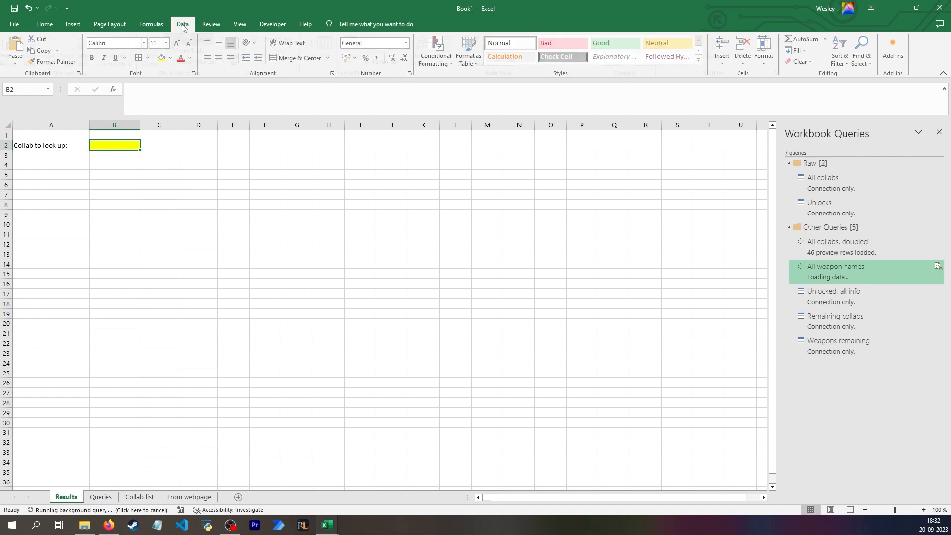
Add list data validation to cell B2, using the Collab column of the All collabs table on the Queries sheet as source
{"action": "left_click", "coordinate": [183, 24]}
{"action": "left_click", "coordinate": [510, 50]}
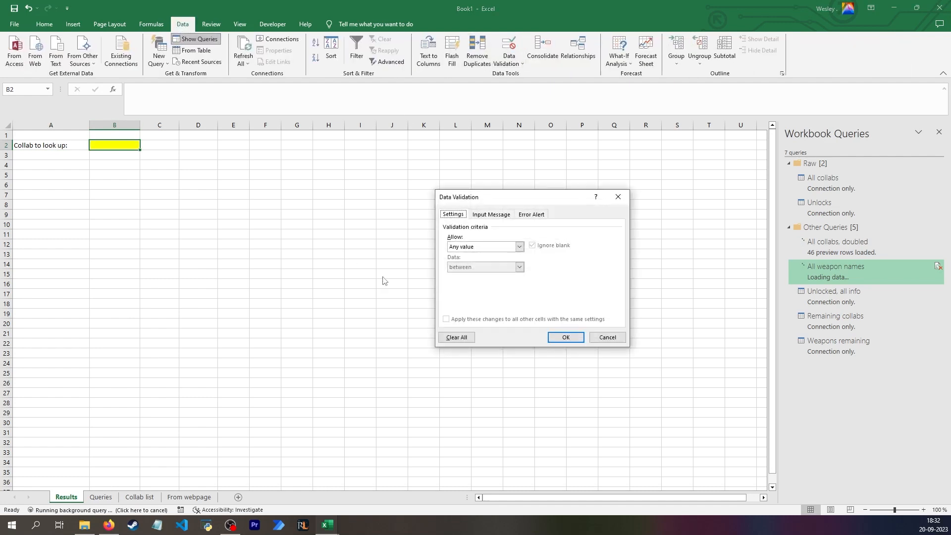
{"action": "left_click", "coordinate": [518, 246]}
{"action": "left_click", "coordinate": [466, 276]}
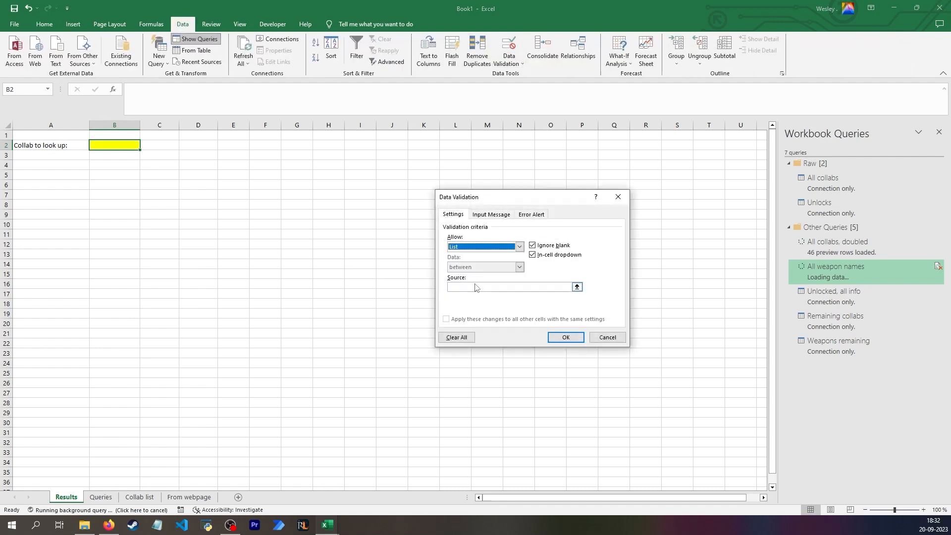
{"action": "left_click", "coordinate": [476, 286]}
{"action": "left_click", "coordinate": [113, 499]}
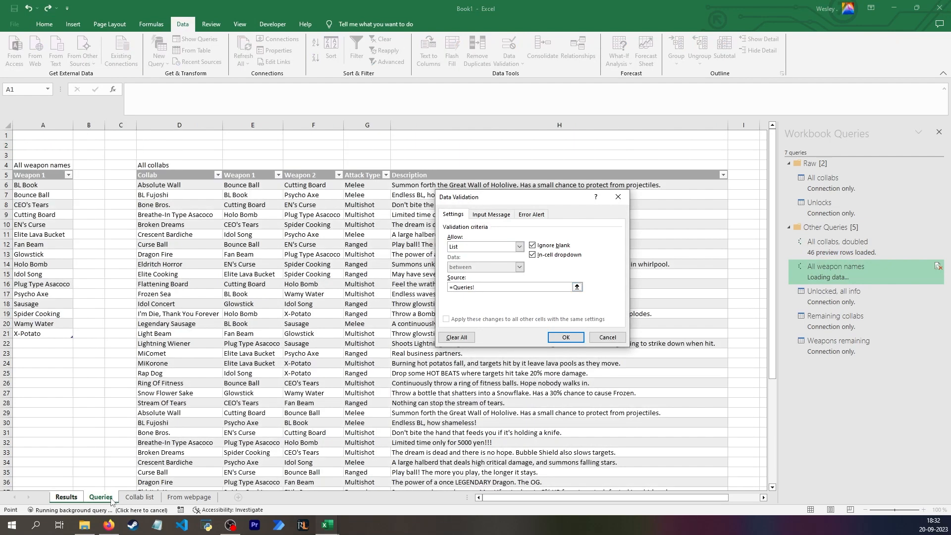
{"action": "left_click", "coordinate": [190, 171]}
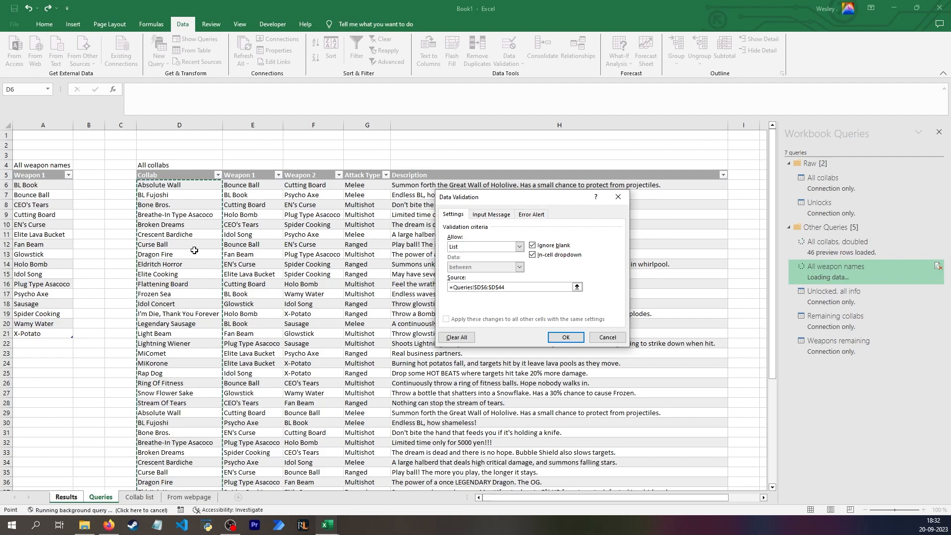
{"action": "key", "text": "Return"}
Browse the collab choices offered in cell B2 and look at the loaded tables on the Queries sheet
{"action": "left_click", "coordinate": [144, 145]}
{"action": "scroll", "coordinate": [137, 198], "scroll_direction": "down", "scroll_amount": 4}
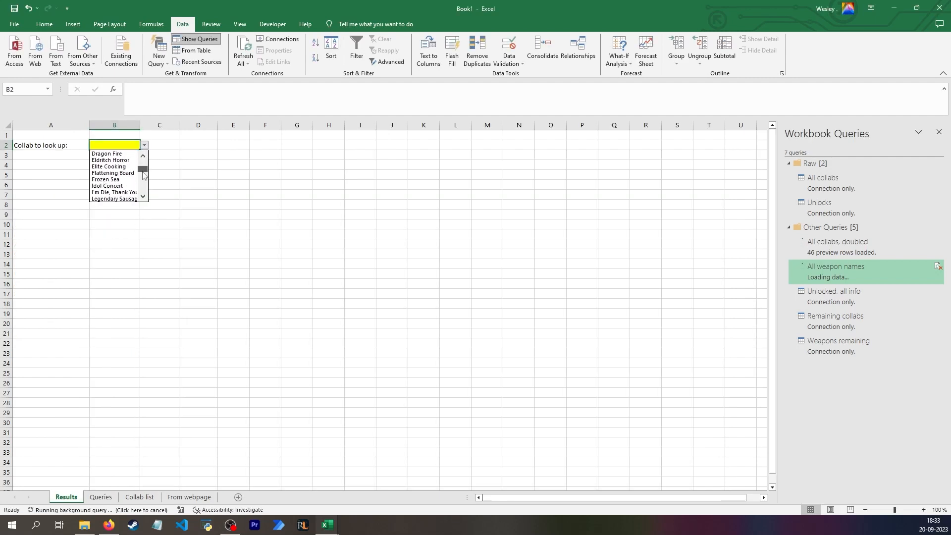
{"action": "left_click_drag", "start_coordinate": [143, 188], "coordinate": [147, 156]}
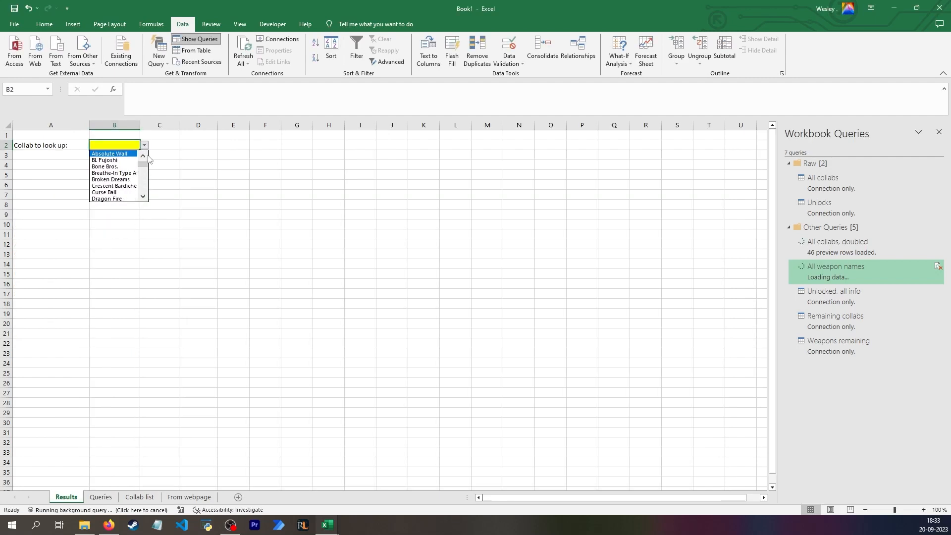
{"action": "left_click", "coordinate": [160, 197]}
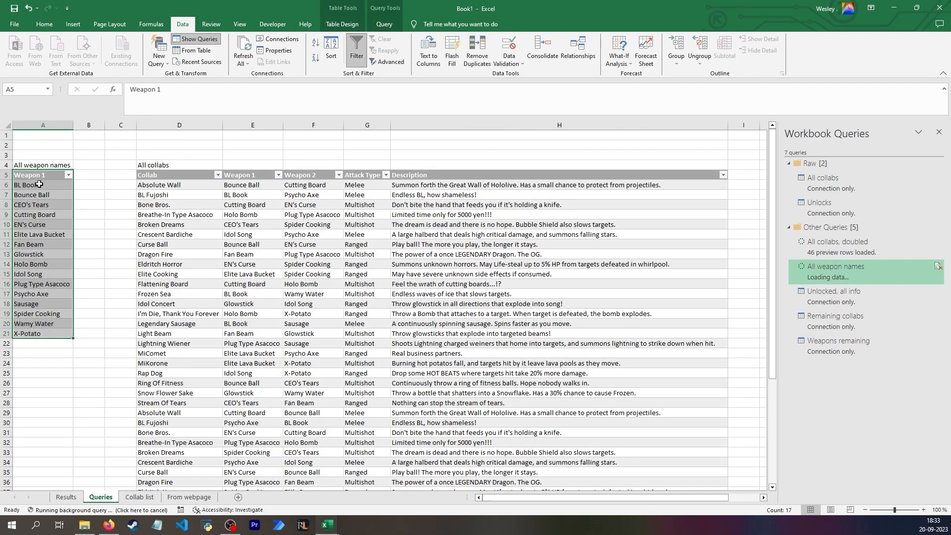
{"action": "left_click", "coordinate": [177, 203]}
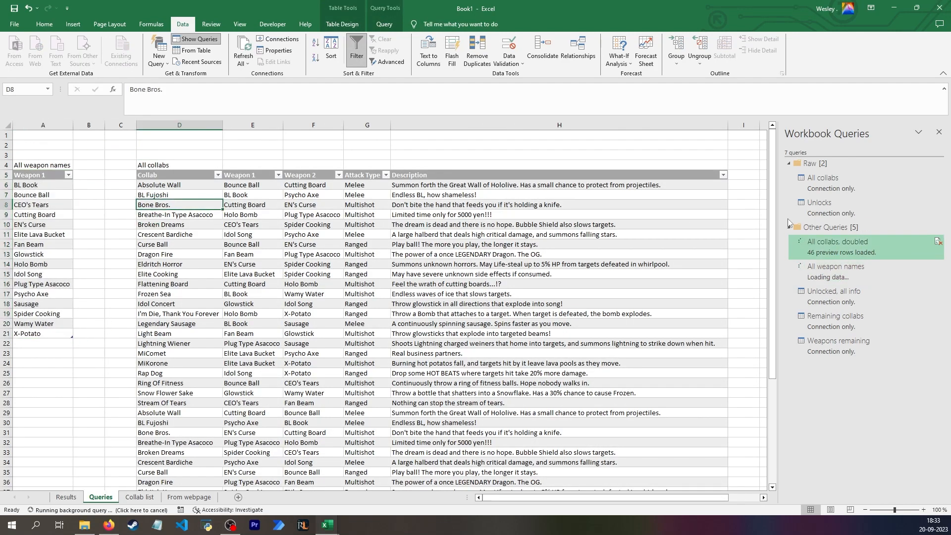
Create a new query that references the raw All collabs query and name it "All collab names"
{"action": "double_click", "coordinate": [847, 245]}
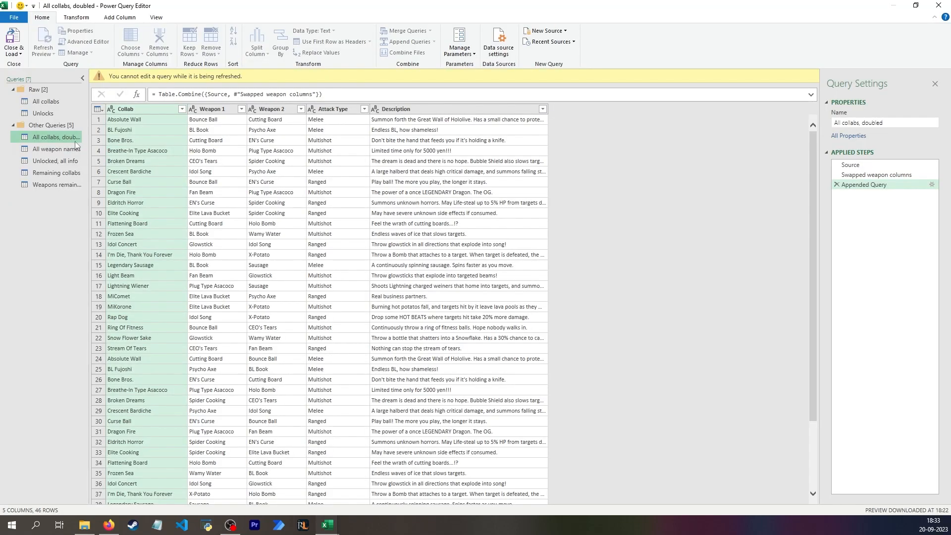
{"action": "left_click", "coordinate": [65, 101]}
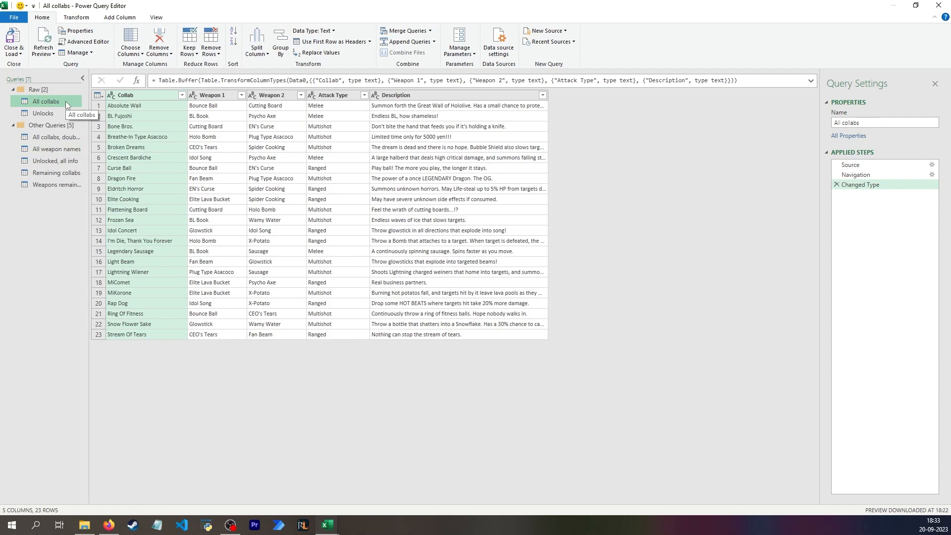
{"action": "right_click", "coordinate": [59, 100]}
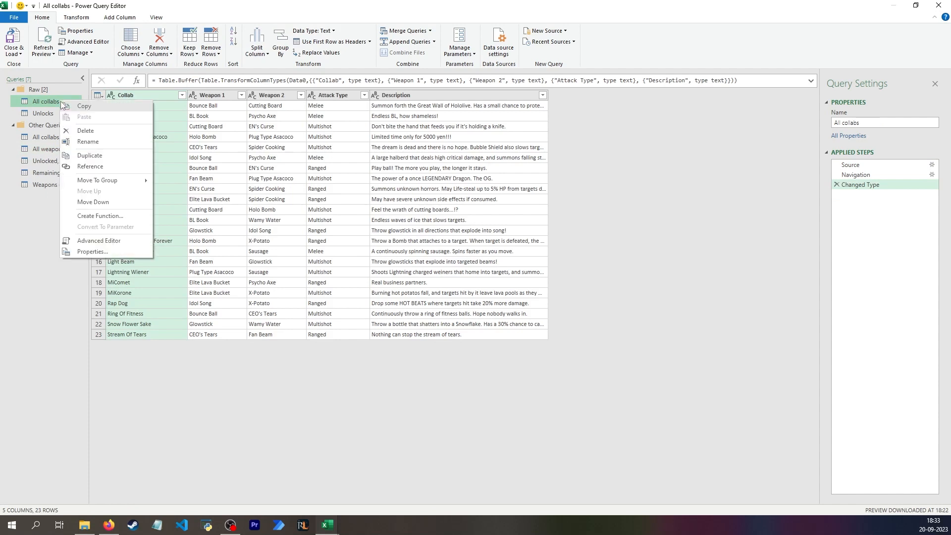
{"action": "left_click", "coordinate": [99, 165]}
{"action": "type", "text": "names"}
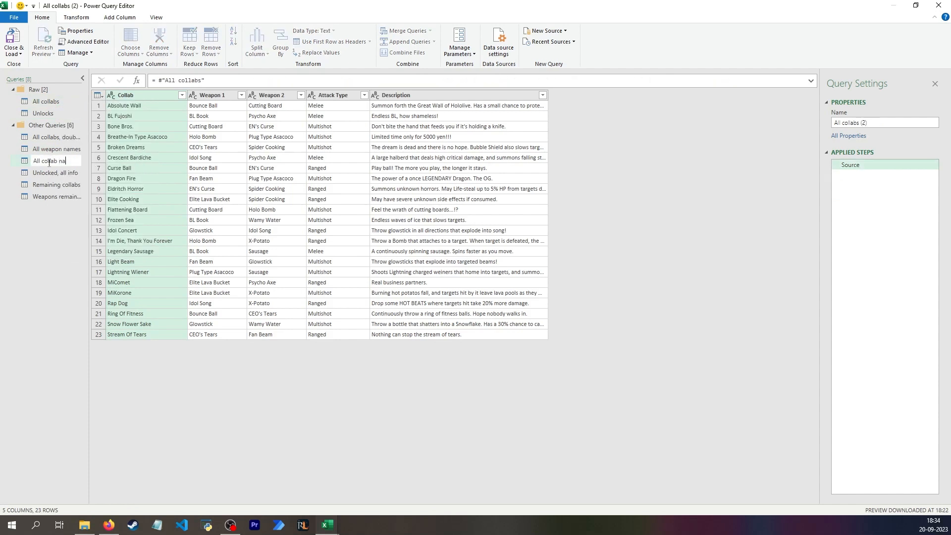
{"action": "key", "text": "Return"}
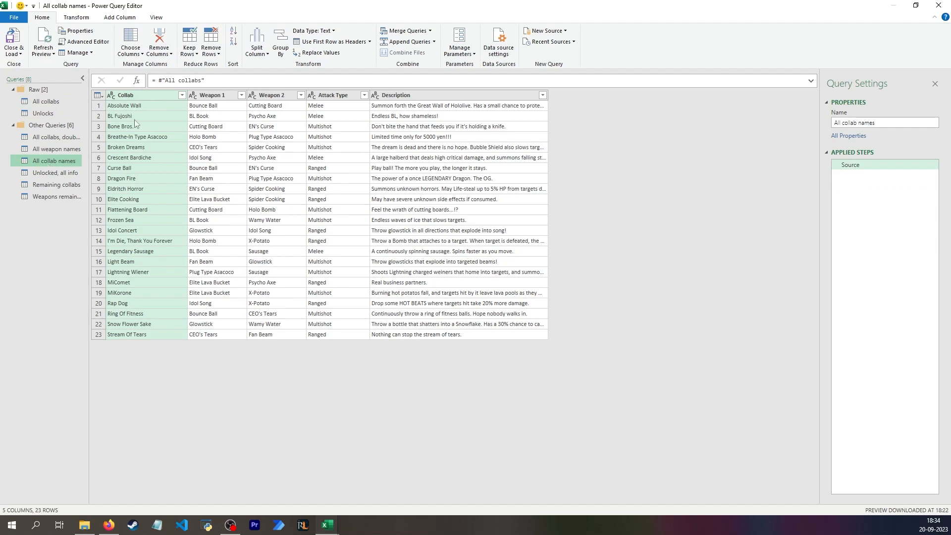
Keep only the Collab column in the All collab names query and load it as a table at K5 of the Queries sheet, labelled "All collabs"
{"action": "right_click", "coordinate": [138, 93]}
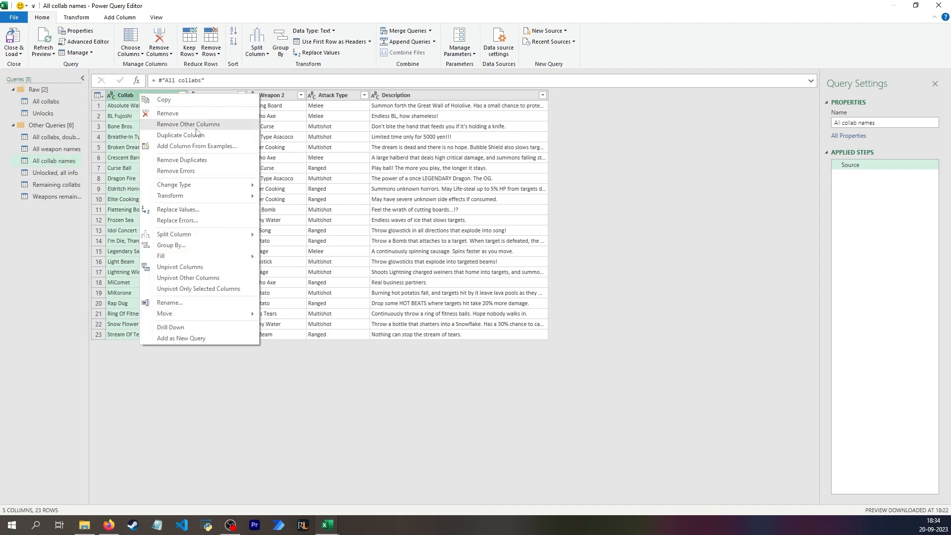
{"action": "left_click", "coordinate": [164, 124]}
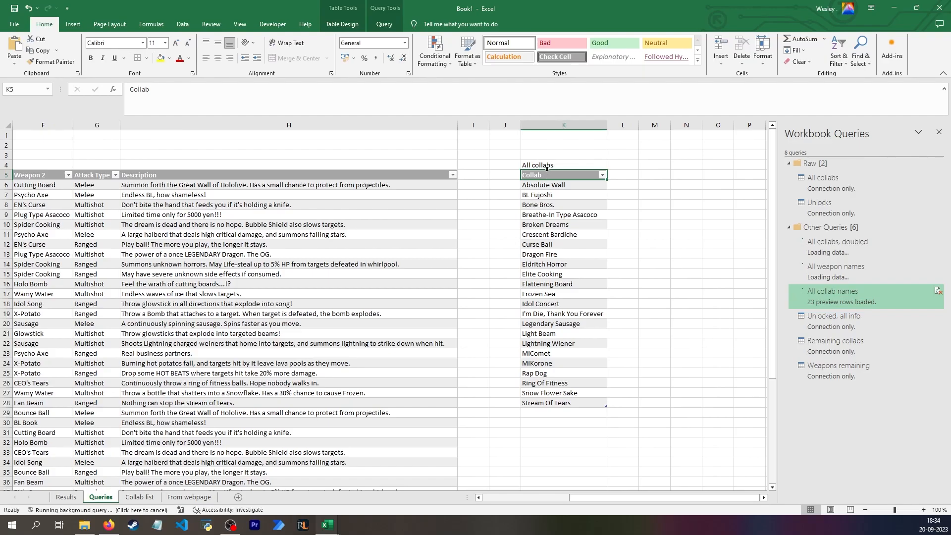
{"action": "left_click", "coordinate": [547, 169]}
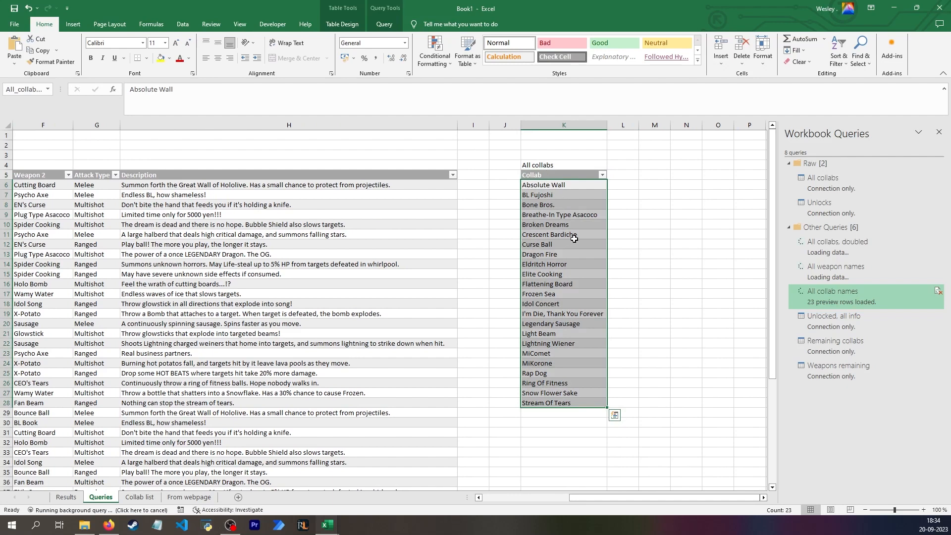
Change the list validation source of cell B2 on the Results sheet to =Queries!$K$6:$K$28
{"action": "left_click", "coordinate": [66, 496]}
{"action": "left_click", "coordinate": [114, 146]}
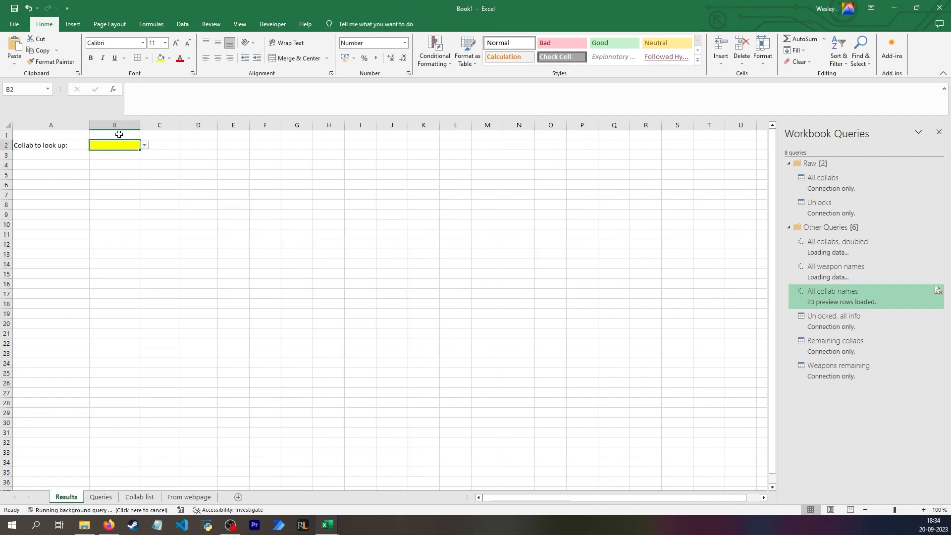
{"action": "left_click", "coordinate": [183, 24]}
{"action": "left_click", "coordinate": [508, 62]}
{"action": "left_click", "coordinate": [533, 75]}
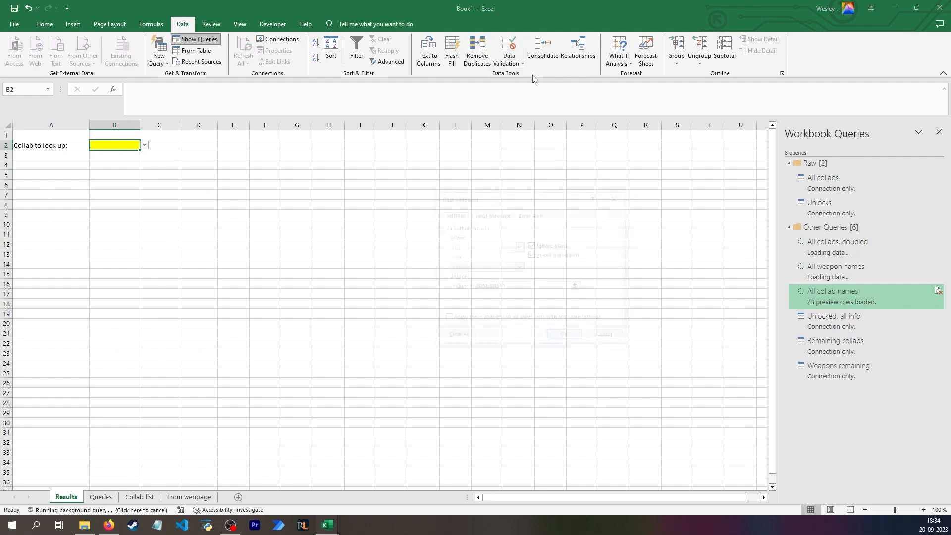
{"action": "left_click_drag", "start_coordinate": [520, 287], "coordinate": [403, 314]}
{"action": "key", "text": "BackSpace"}
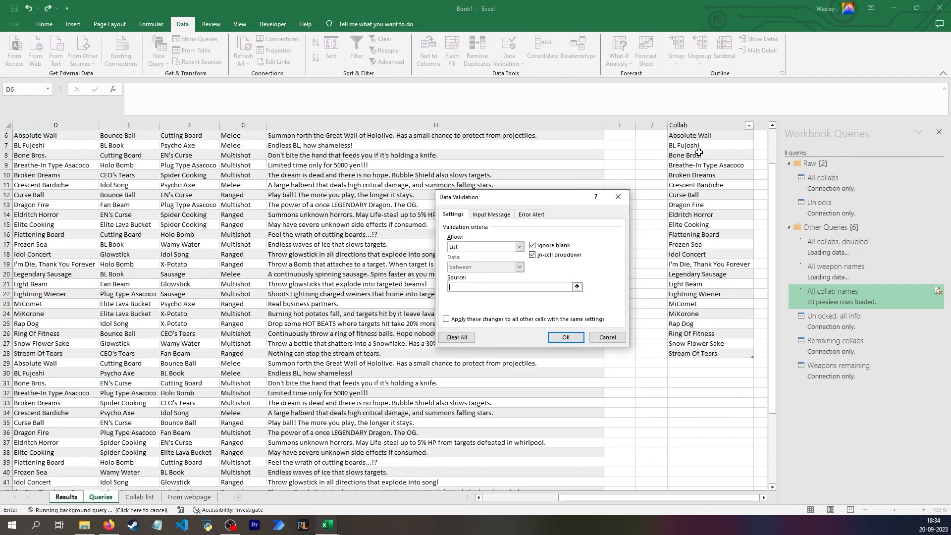
{"action": "scroll", "coordinate": [699, 152], "scroll_direction": "up", "scroll_amount": 2}
{"action": "left_click", "coordinate": [710, 168]}
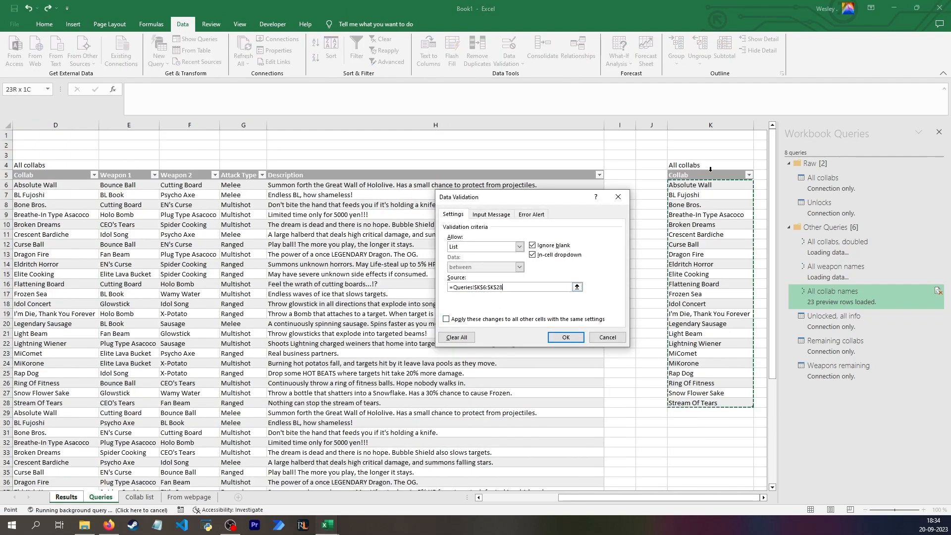
{"action": "left_click", "coordinate": [566, 337]}
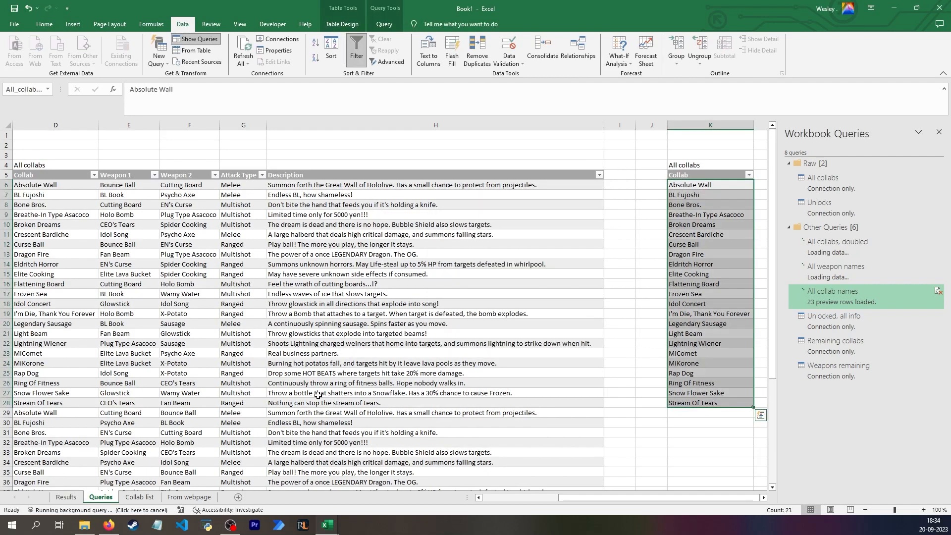
Add list validation to the whole Unlocked collabs column on the Collab list sheet, using the single-column Collab table on the Queries sheet as source
{"action": "left_click", "coordinate": [149, 496]}
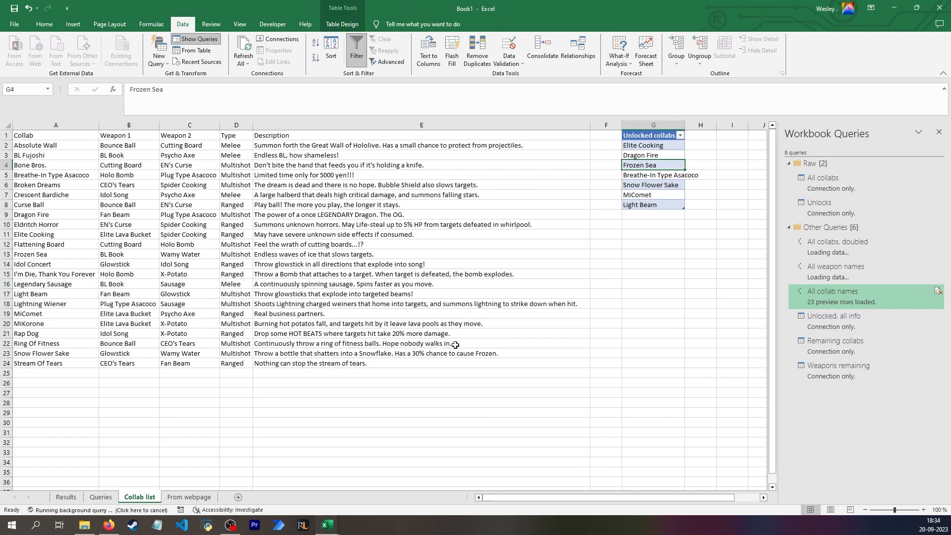
{"action": "left_click", "coordinate": [655, 122]}
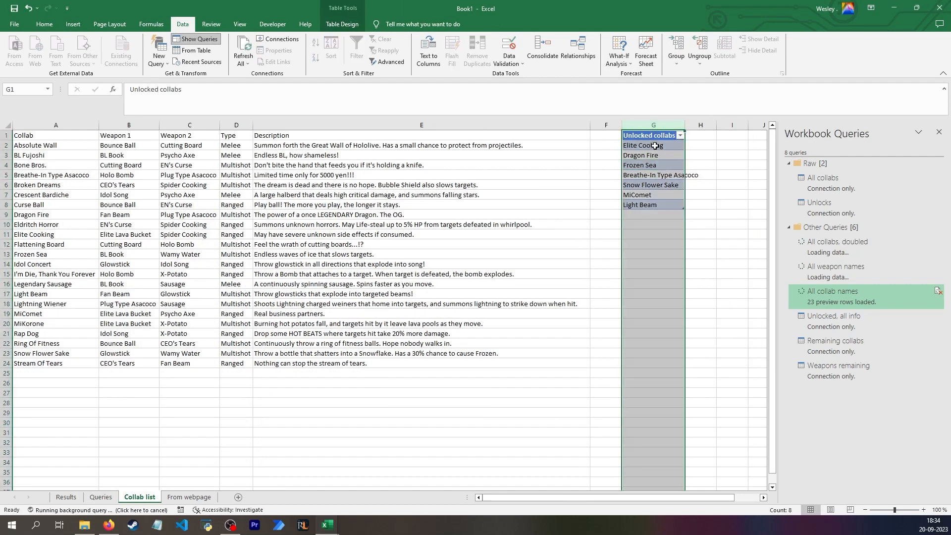
{"action": "left_click", "coordinate": [514, 45]}
{"action": "left_click", "coordinate": [519, 246]}
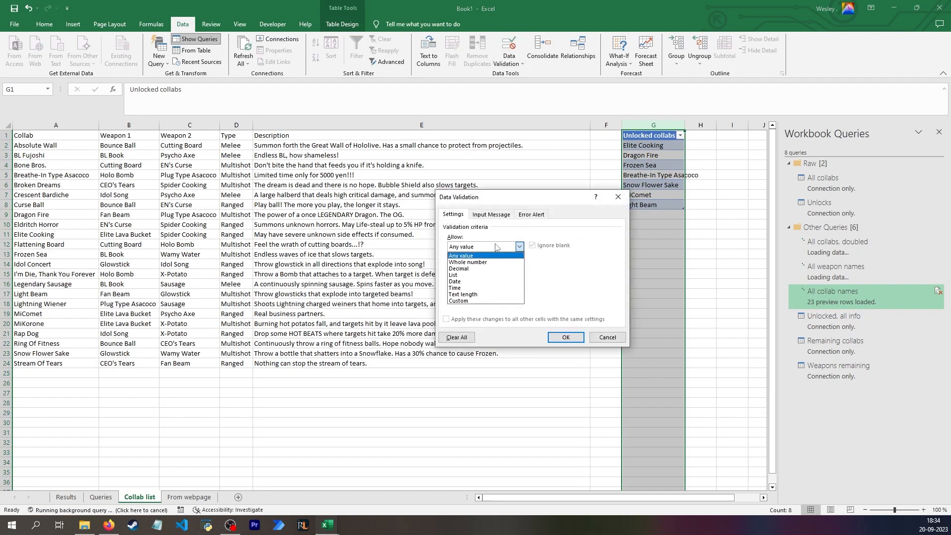
{"action": "left_click", "coordinate": [475, 275]}
{"action": "left_click", "coordinate": [477, 287]}
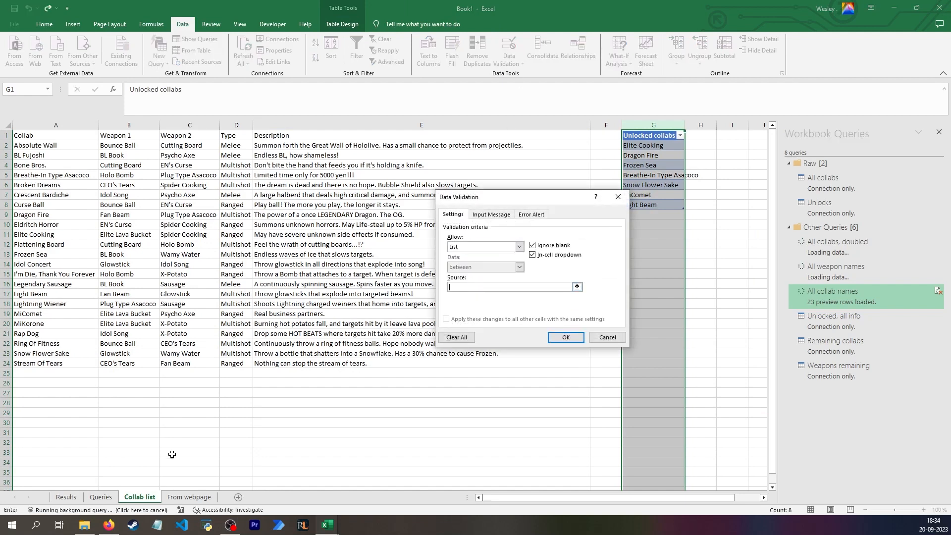
{"action": "left_click", "coordinate": [101, 496]}
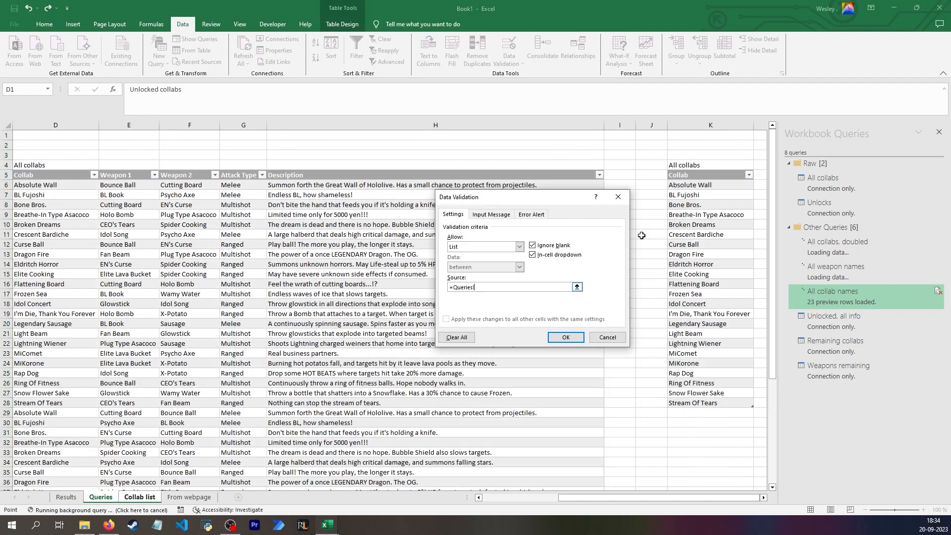
{"action": "left_click", "coordinate": [691, 168]}
{"action": "key", "text": "Return"}
Add Crescent Bardiche to the Unlocked collabs table by choosing it from the validation list in cell G9
{"action": "left_click", "coordinate": [653, 214]}
{"action": "left_click", "coordinate": [689, 213]}
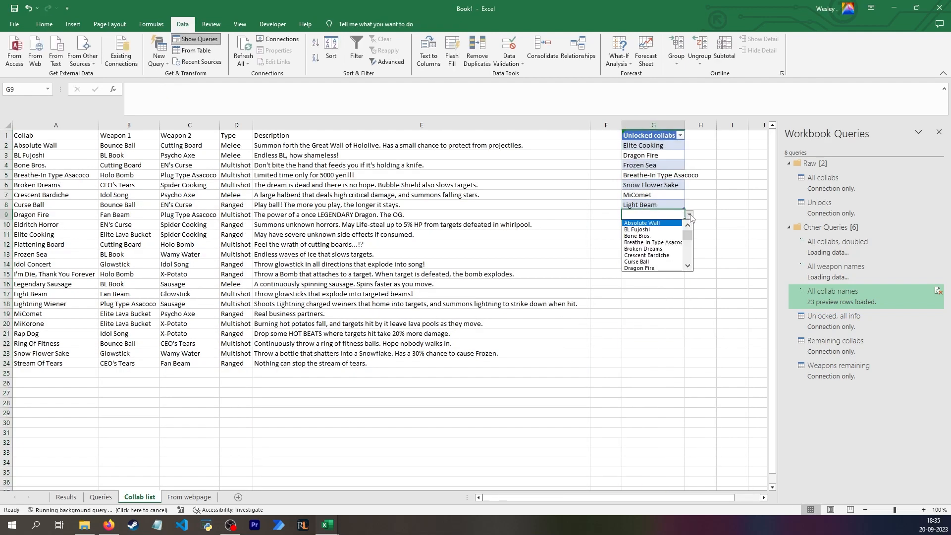
{"action": "left_click", "coordinate": [660, 255]}
{"action": "key", "text": "Down"}
{"action": "key", "text": "Down"}
{"action": "key", "text": "Down"}
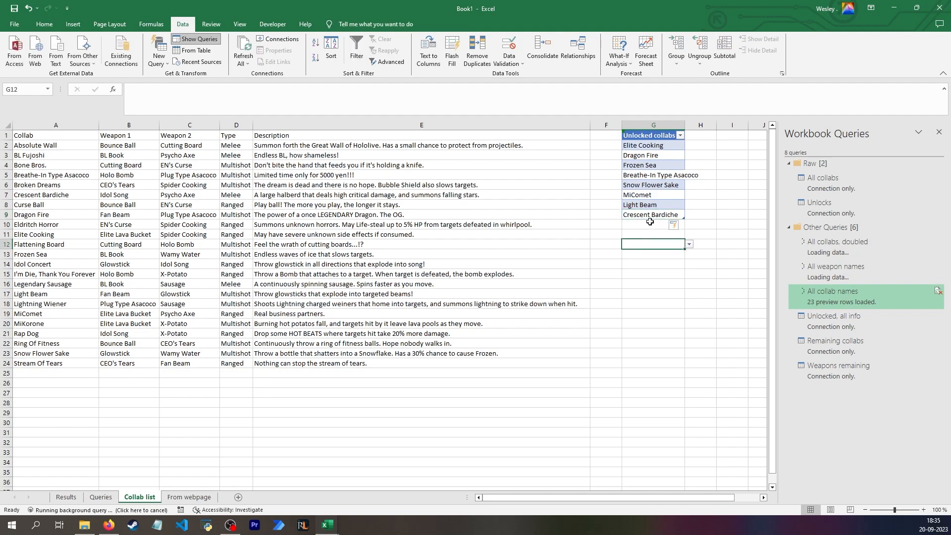
{"action": "key", "text": "Up"}
{"action": "key", "text": "Up"}
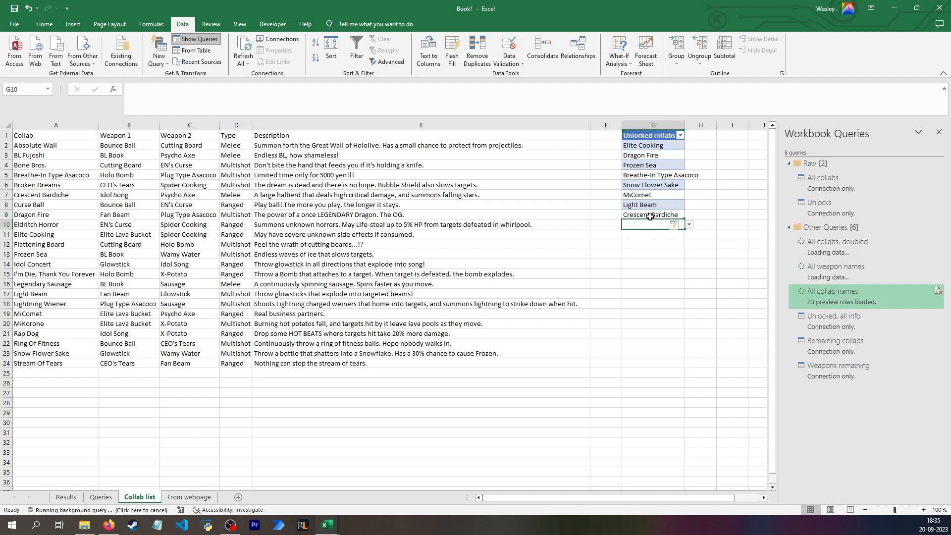
Try the validation list outside the table by choosing Bone Bros. in cell G11, and clear the cell
{"action": "left_click", "coordinate": [649, 237]}
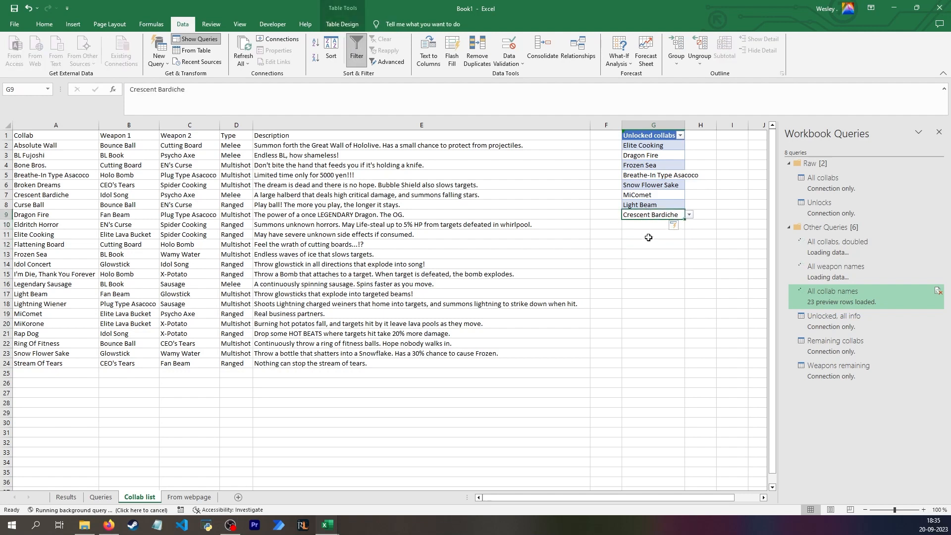
{"action": "left_click", "coordinate": [689, 234]}
{"action": "left_click", "coordinate": [664, 254]}
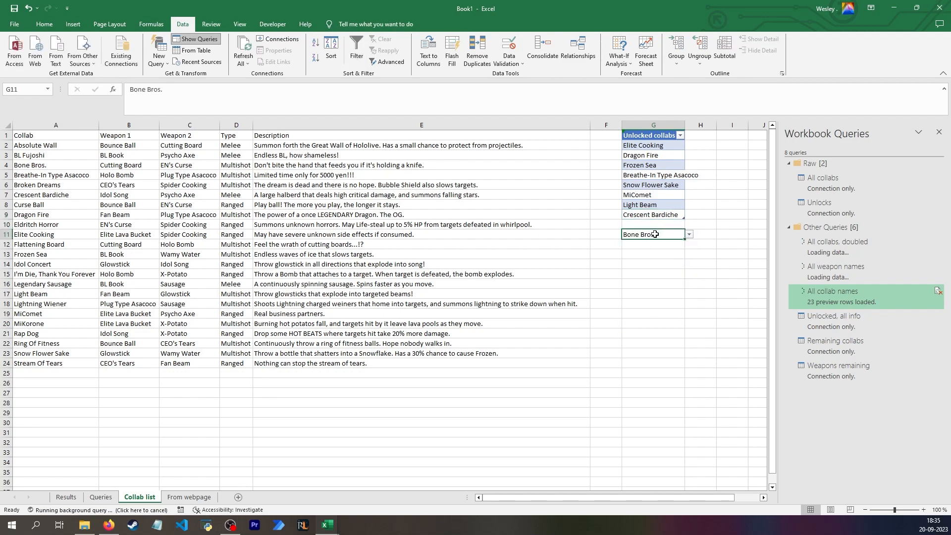
{"action": "key", "text": "Delete"}
{"action": "key", "text": "Up"}
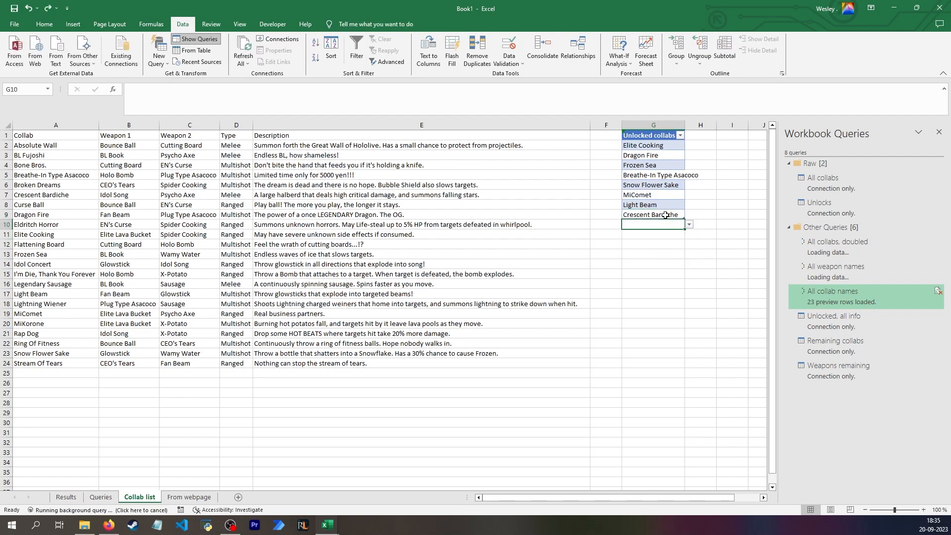
Remove duplicates from the Unlocked collabs column in the Unlocks query and save the query back to the workbook
{"action": "left_click", "coordinate": [666, 215]}
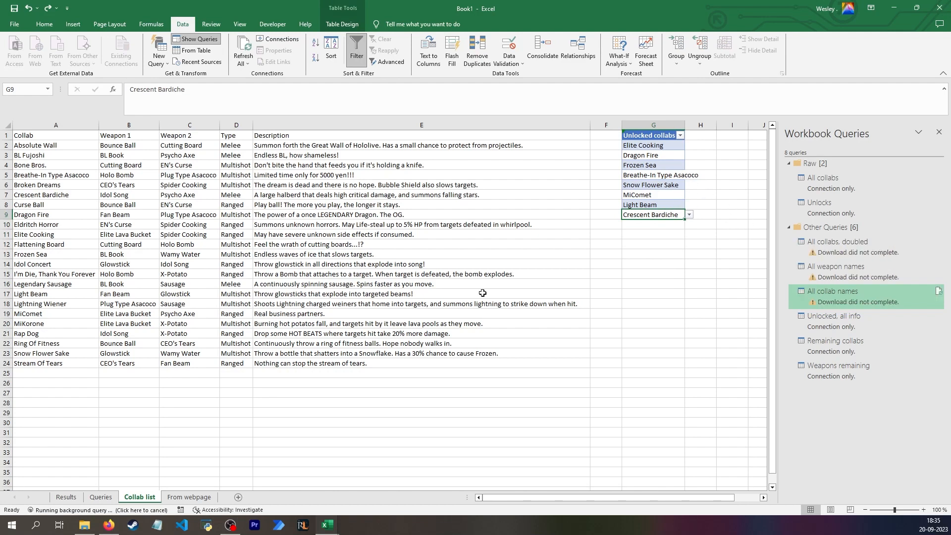
{"action": "left_click", "coordinate": [650, 183]}
{"action": "left_click", "coordinate": [650, 165]}
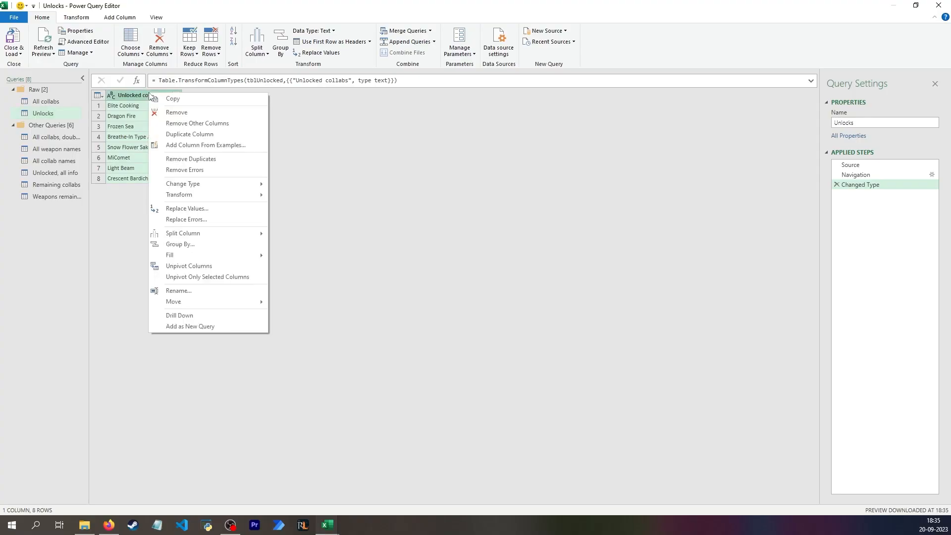
{"action": "right_click", "coordinate": [150, 95]}
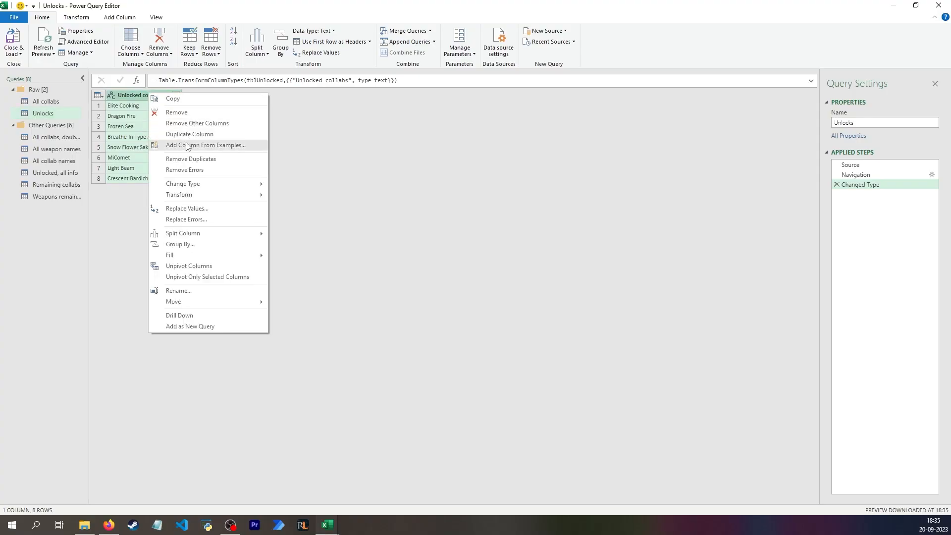
{"action": "left_click", "coordinate": [191, 159]}
{"action": "left_click", "coordinate": [13, 41]}
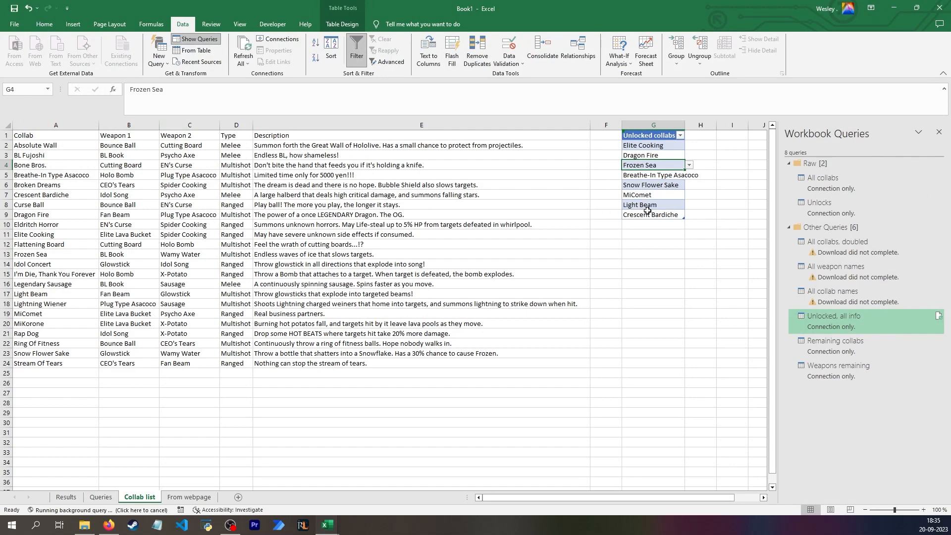
On the Results sheet, enter =MATCH(B2;All_collabs__doubled[Collab];0) in D2, taking the Collab column from the All collabs table on the Queries sheet
{"action": "left_click", "coordinate": [66, 497]}
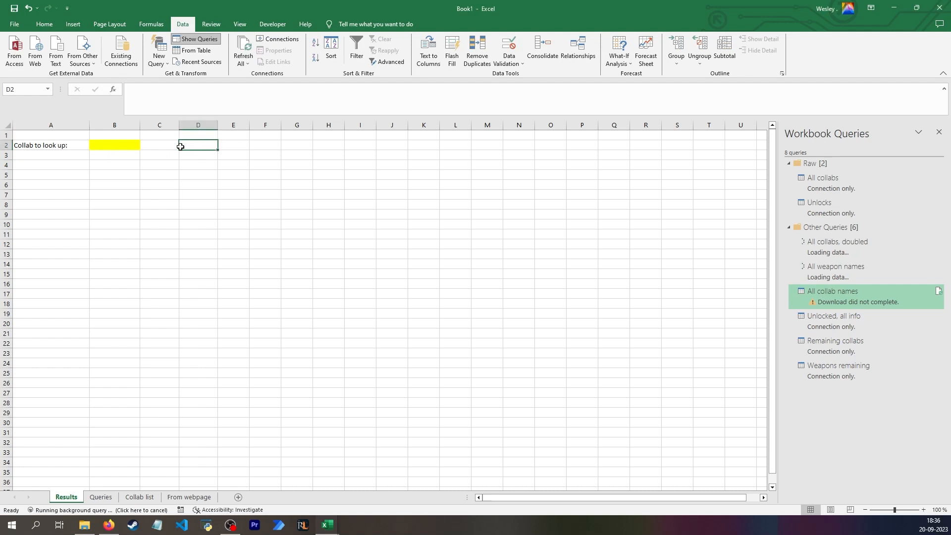
{"action": "type", "text": "=match"}
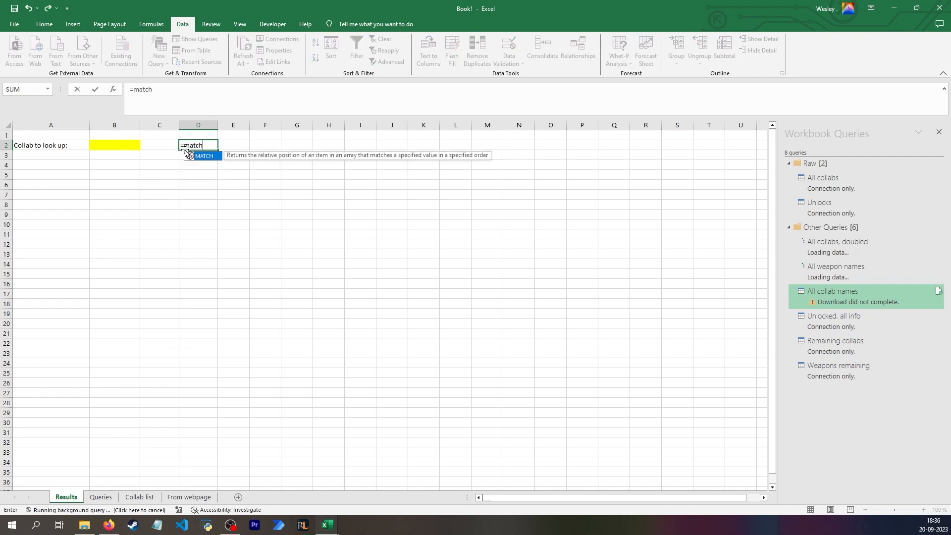
{"action": "key", "text": "Tab"}
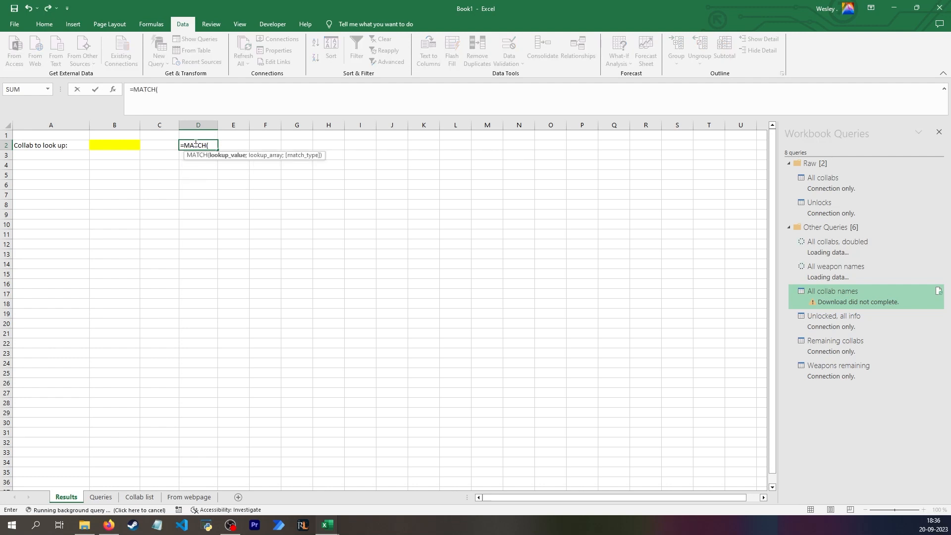
{"action": "left_click", "coordinate": [113, 144]}
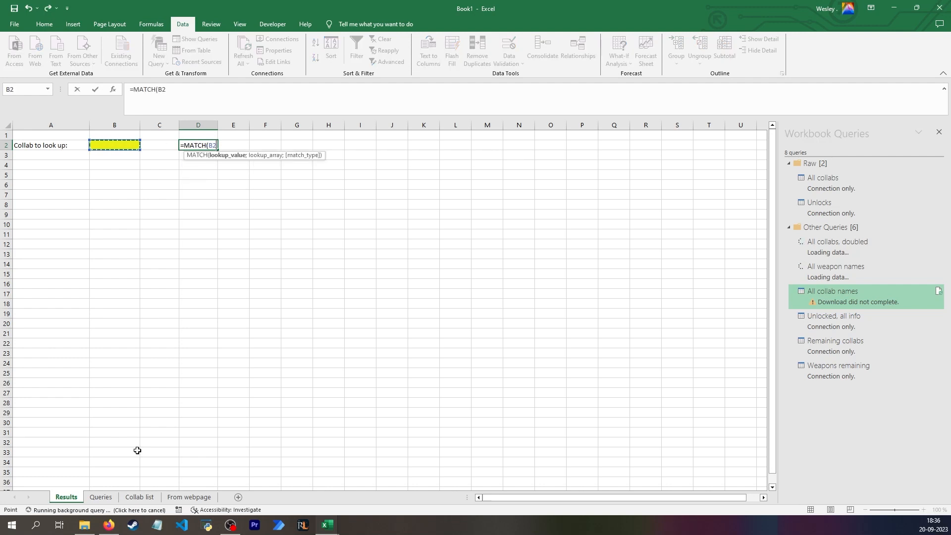
{"action": "type", "text": ";"}
{"action": "left_click", "coordinate": [100, 496]}
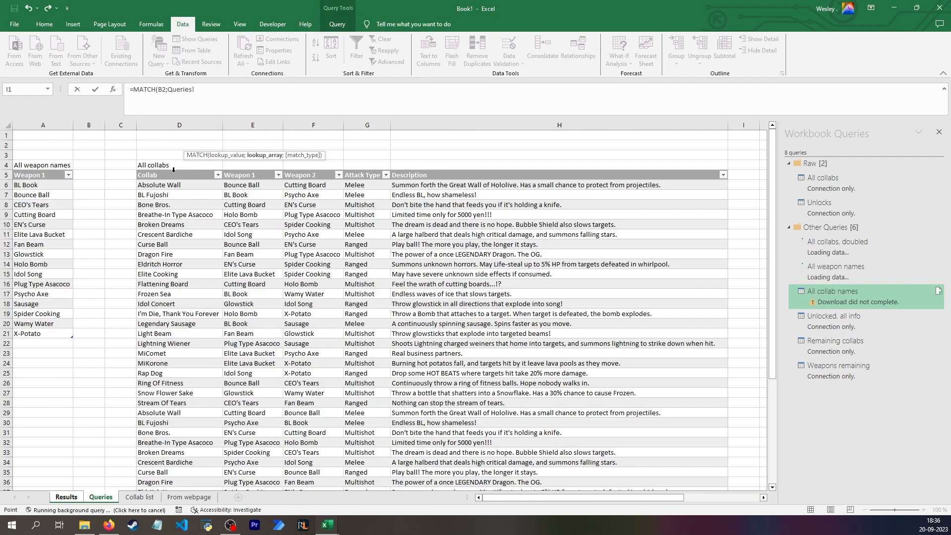
{"action": "left_click", "coordinate": [180, 171]}
{"action": "left_click", "coordinate": [284, 107]}
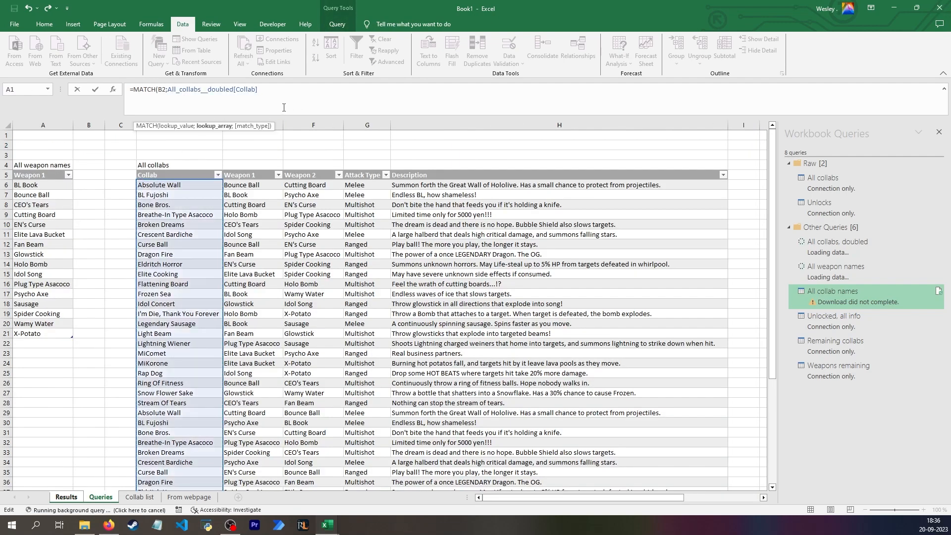
{"action": "type", "text": ";0"}
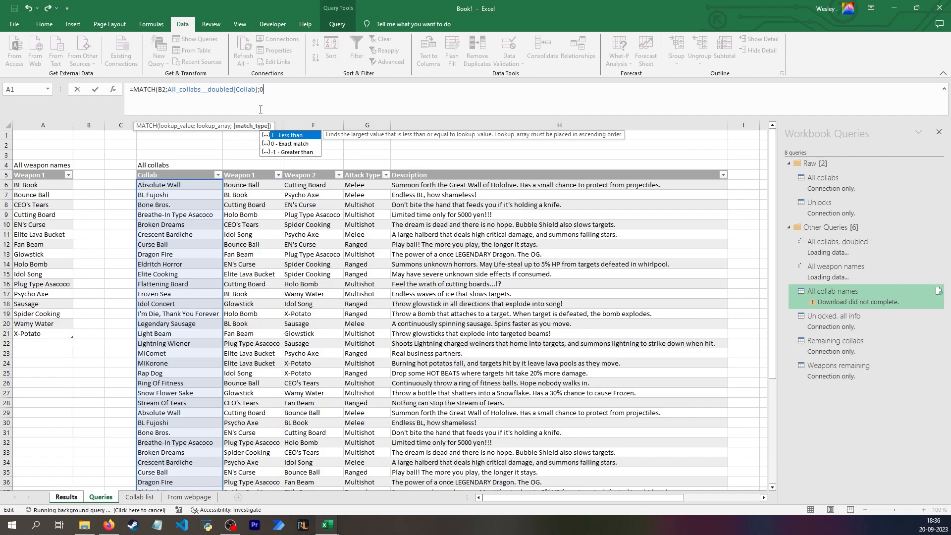
{"action": "type", "text": ")"}
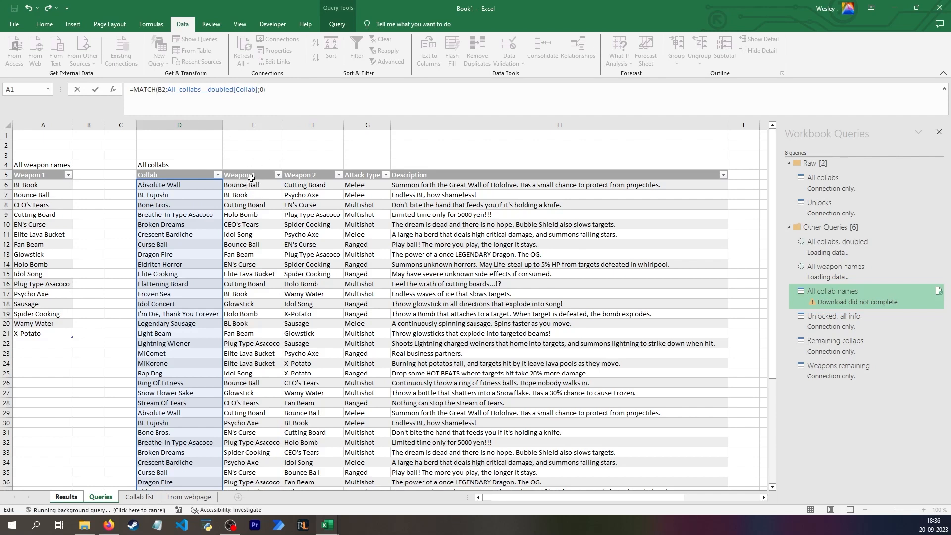
{"action": "key", "text": "Return"}
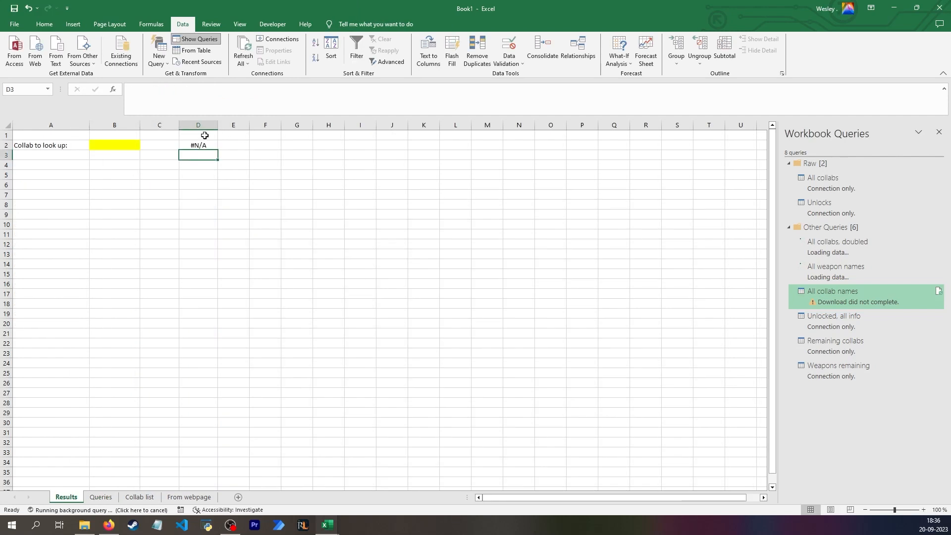
Choose Crescent Bardiche as the collab in B2 and add the headings Weapon 1, Weapon 2, Attack Type and Description in A4:D4
{"action": "left_click", "coordinate": [200, 145]}
{"action": "key", "text": "Left"}
{"action": "key", "text": "Left"}
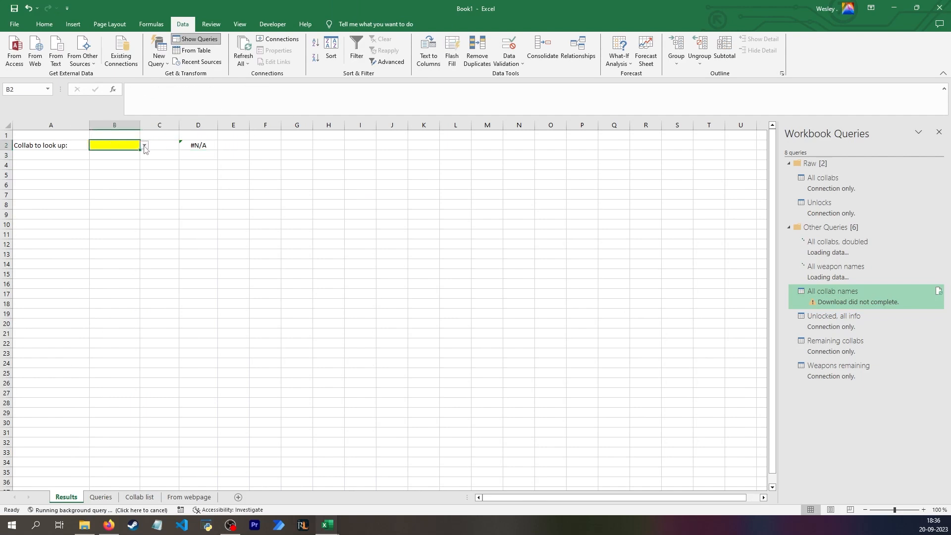
{"action": "left_click", "coordinate": [145, 145]}
{"action": "left_click", "coordinate": [123, 180]}
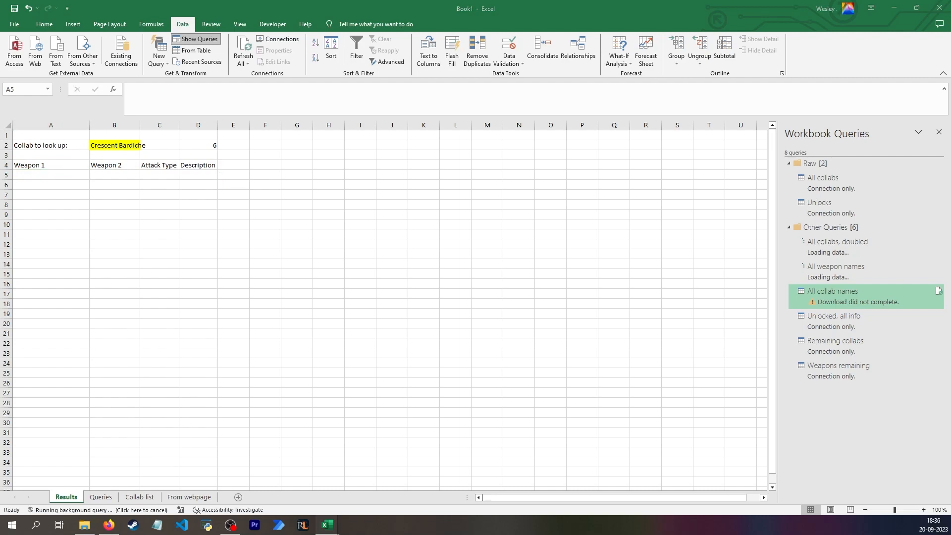
Enter =INDEX(All_collabs__doubled[Weapon 1];$D$2) in A5 and fill the formula across through D5
{"action": "left_click", "coordinate": [40, 177]}
{"action": "type", "text": "=INDEX("}
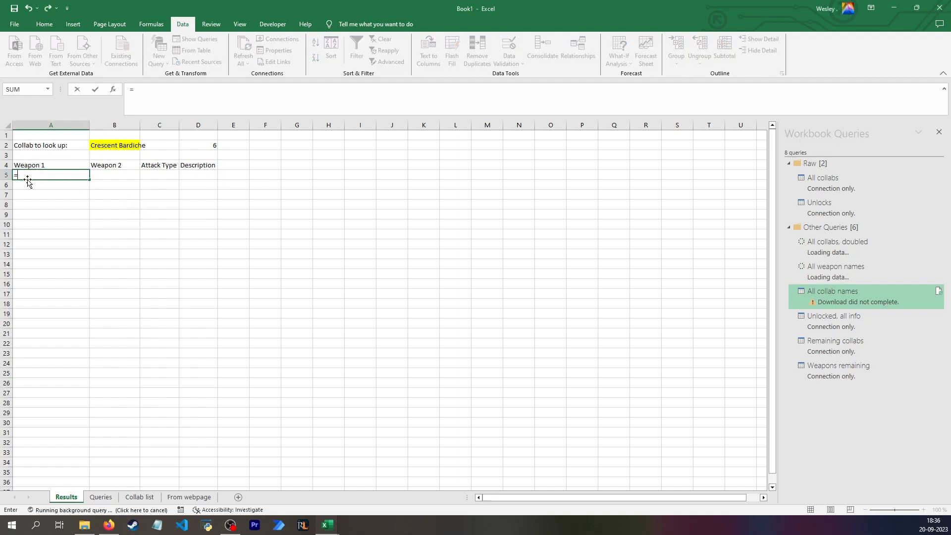
{"action": "left_click", "coordinate": [100, 496]}
{"action": "left_click", "coordinate": [245, 169]}
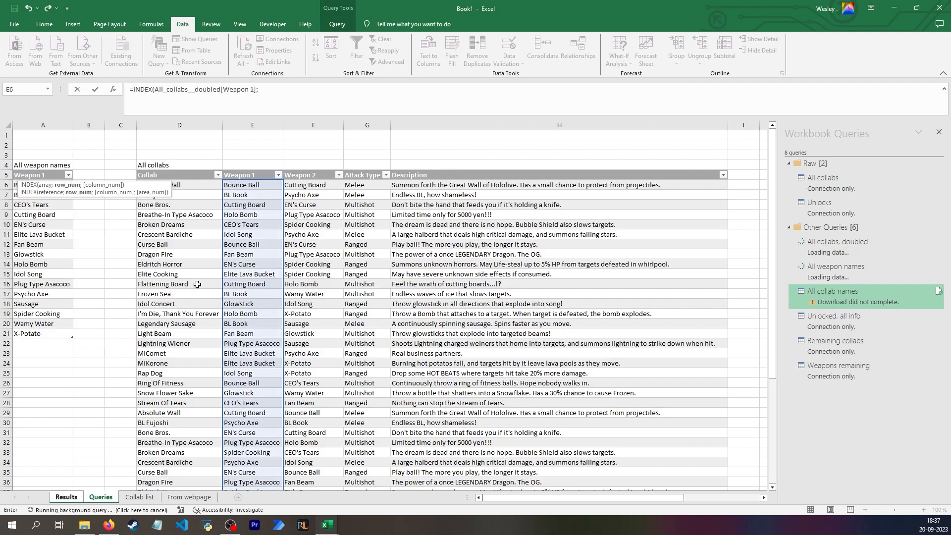
{"action": "type", "text": ";"}
{"action": "left_click", "coordinate": [66, 497]}
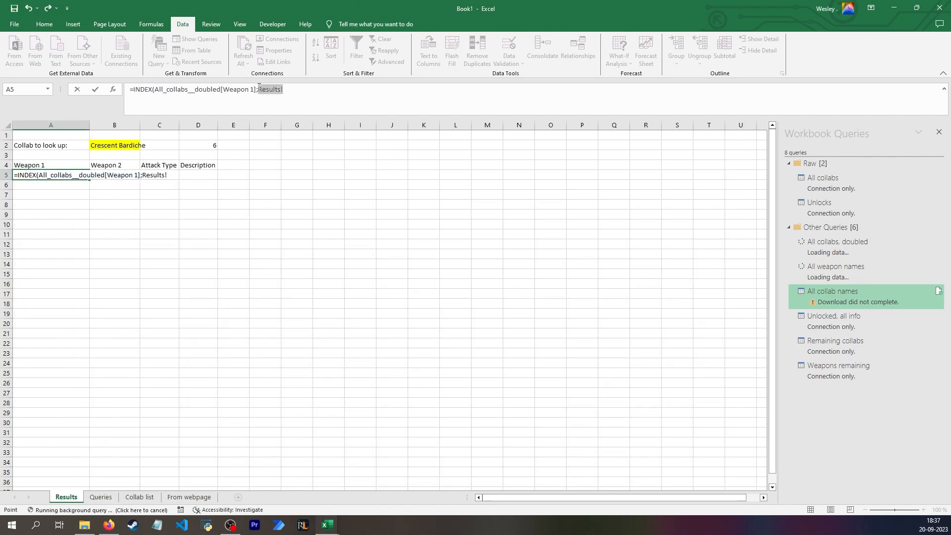
{"action": "left_click", "coordinate": [190, 144]}
{"action": "key", "text": "F4"}
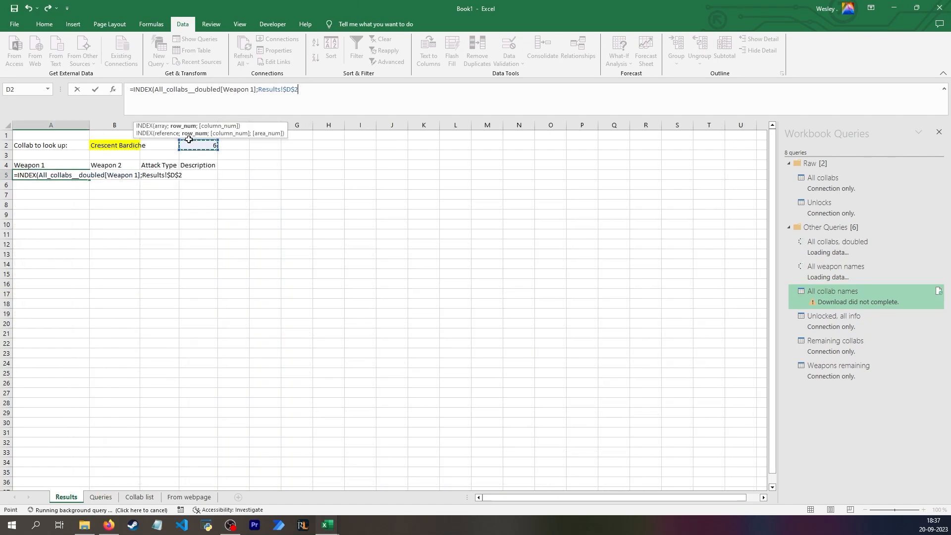
{"action": "left_click_drag", "start_coordinate": [258, 89], "coordinate": [280, 90]}
{"action": "key", "text": "Delete"}
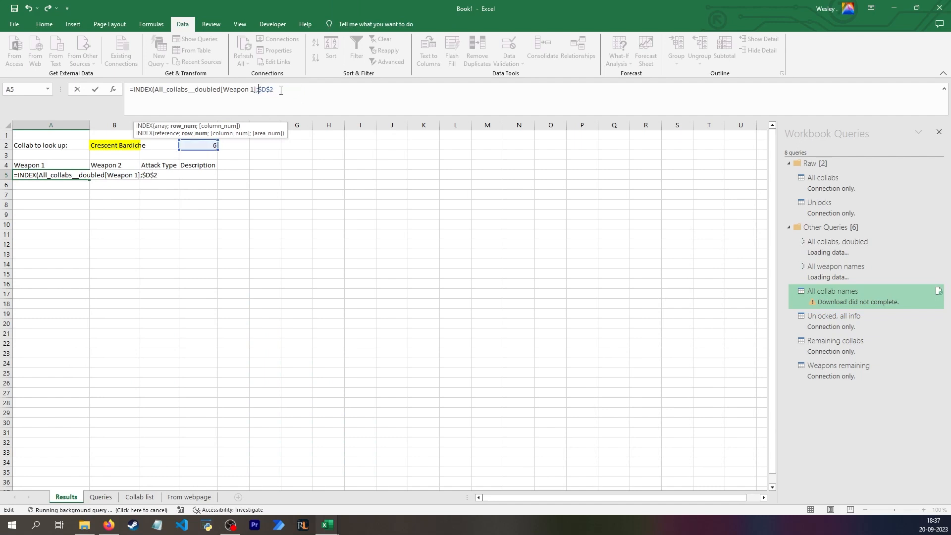
{"action": "type", "text": ")"}
{"action": "key", "text": "ctrl+Return"}
{"action": "left_click_drag", "start_coordinate": [90, 179], "coordinate": [208, 175]}
Test the collab lookup by choosing Eldritch Horror and finally Flattening Board from the list in B2
{"action": "left_click", "coordinate": [127, 144]}
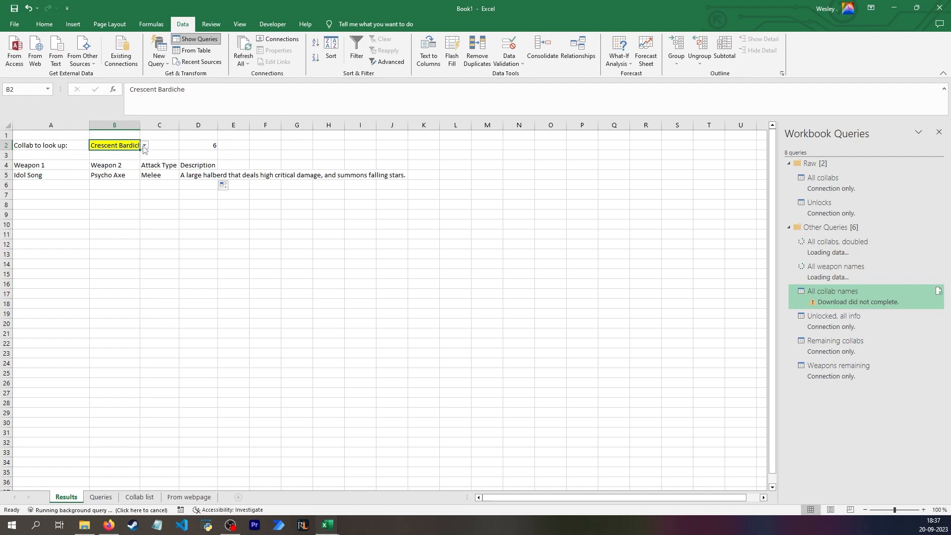
{"action": "left_click", "coordinate": [145, 145]}
{"action": "left_click", "coordinate": [119, 175]}
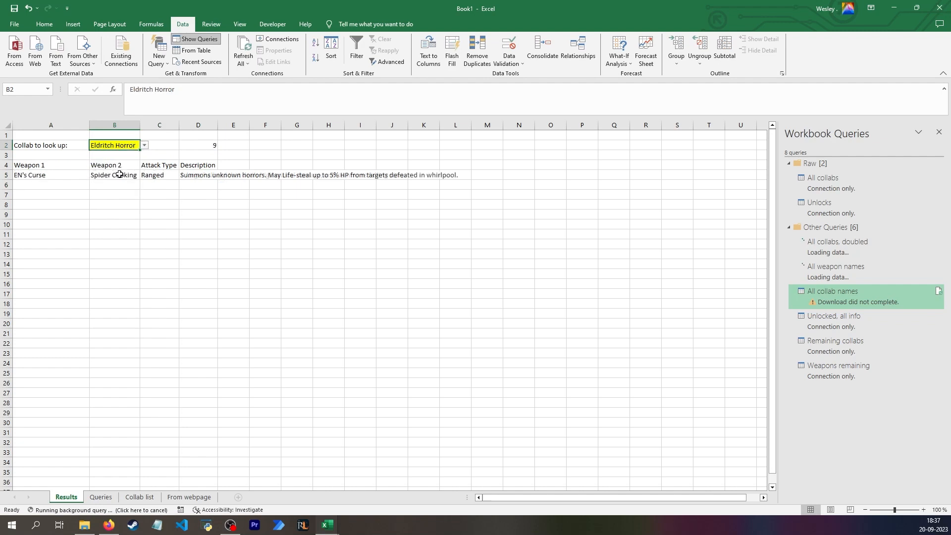
{"action": "left_click", "coordinate": [145, 145]}
{"action": "left_click", "coordinate": [112, 157]}
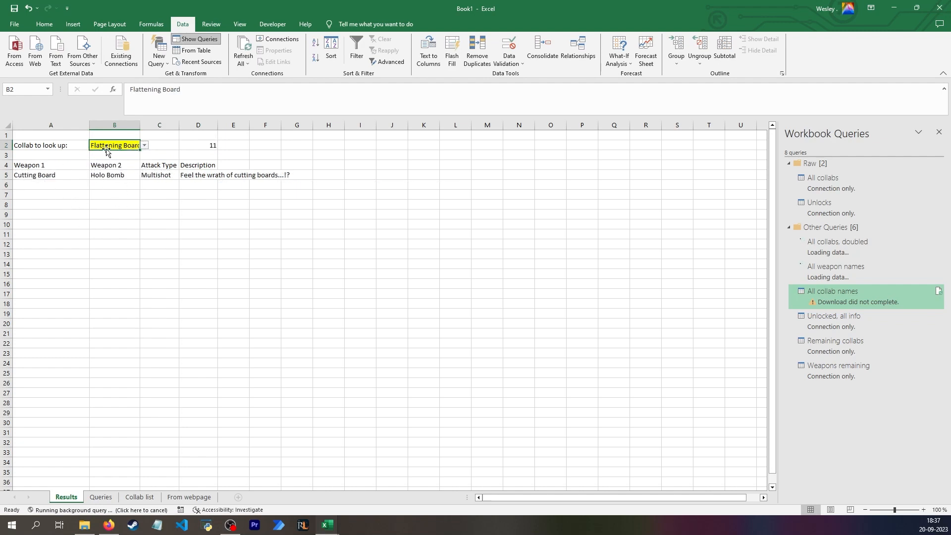
Enter the label "Weapon to look up:" in A10 and fill the input cell B10 with yellow
{"action": "left_click", "coordinate": [32, 228]}
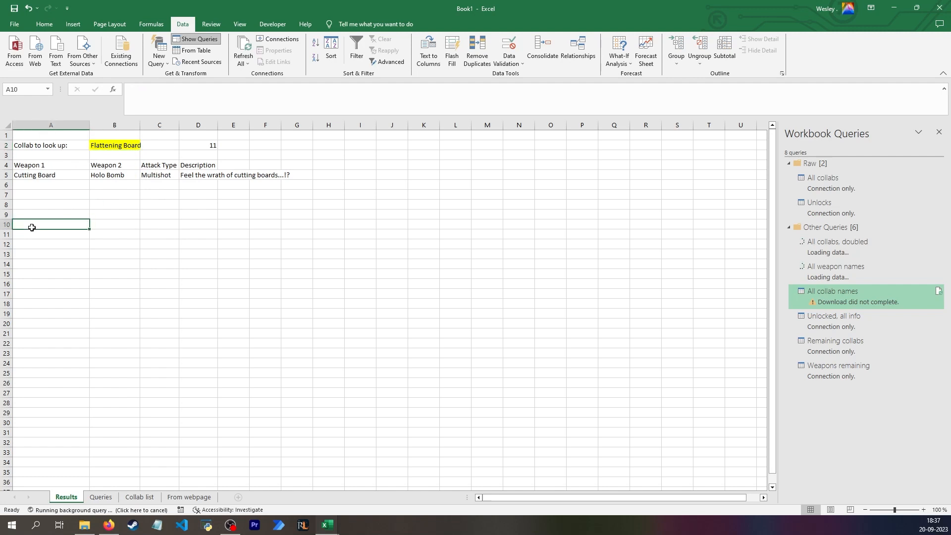
{"action": "type", "text": "Weapon t"}
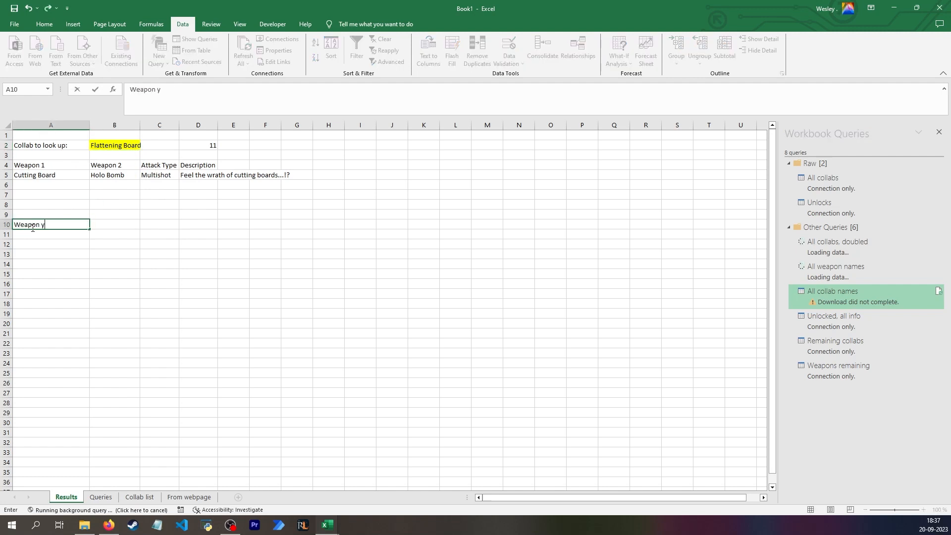
{"action": "type", "text": "o look up:"}
{"action": "key", "text": "Tab"}
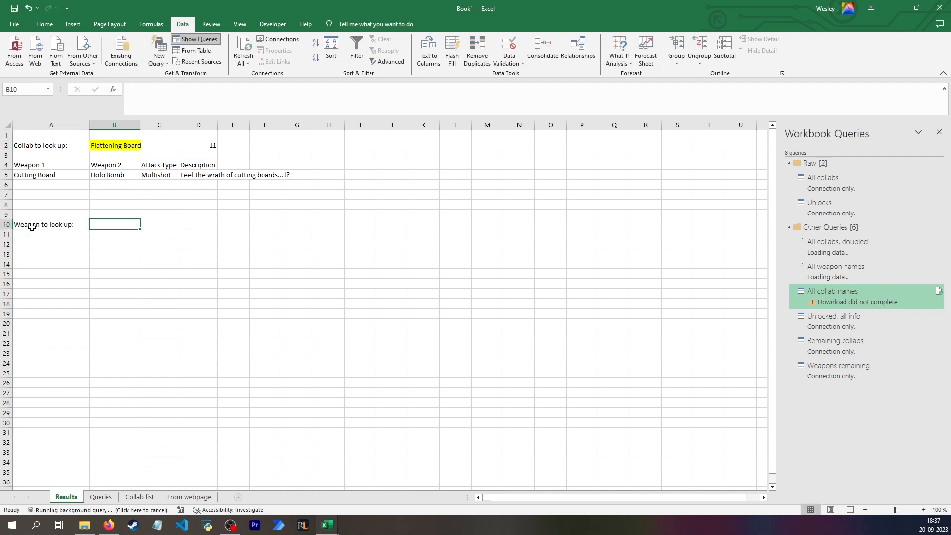
{"action": "left_click", "coordinate": [44, 24]}
{"action": "left_click", "coordinate": [133, 51]}
Add list validation to B10 with the weapon names in Queries!$A$6:$A$21 as source
{"action": "left_click", "coordinate": [183, 25]}
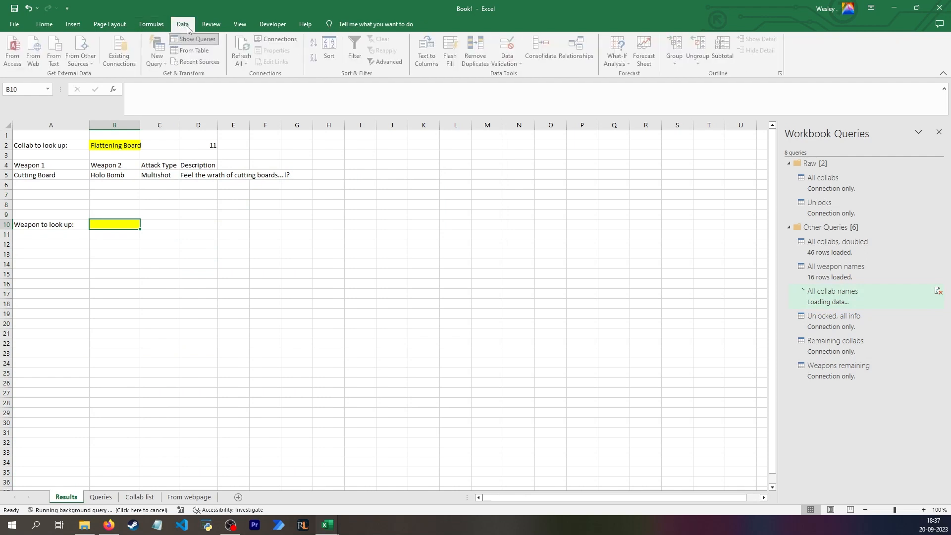
{"action": "left_click", "coordinate": [517, 50]}
{"action": "left_click", "coordinate": [519, 247]}
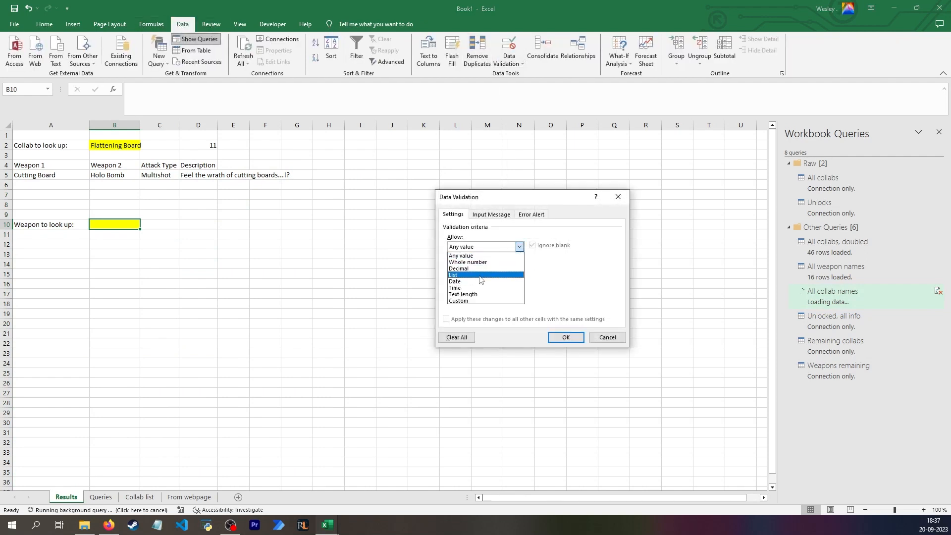
{"action": "left_click", "coordinate": [479, 276]}
{"action": "left_click", "coordinate": [486, 286]}
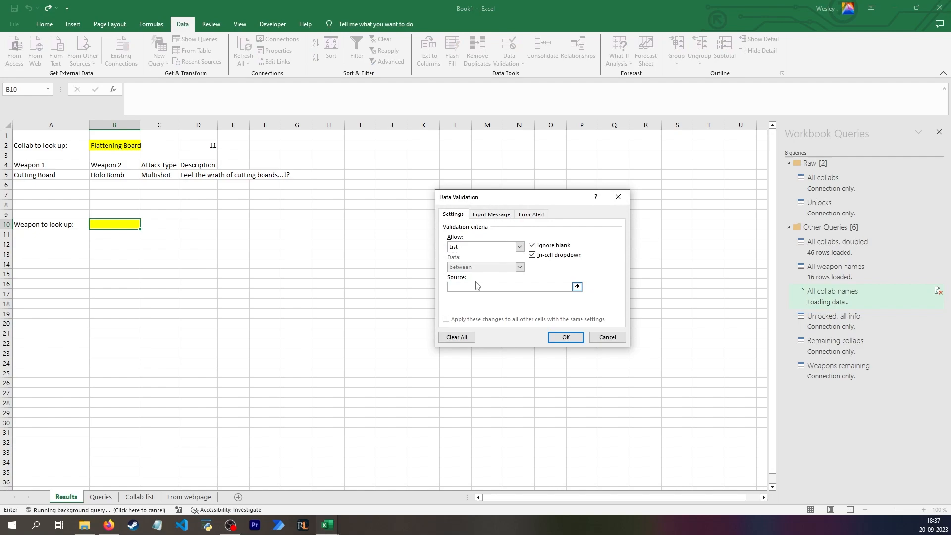
{"action": "left_click", "coordinate": [101, 497]}
{"action": "left_click_drag", "start_coordinate": [580, 496], "coordinate": [482, 495]}
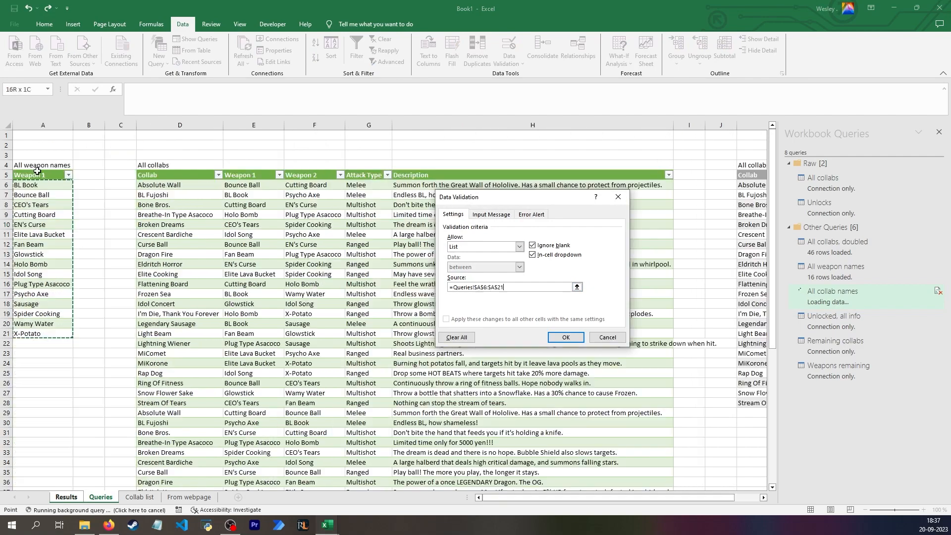
{"action": "left_click_drag", "start_coordinate": [43, 185], "coordinate": [43, 334]}
{"action": "left_click", "coordinate": [565, 337]}
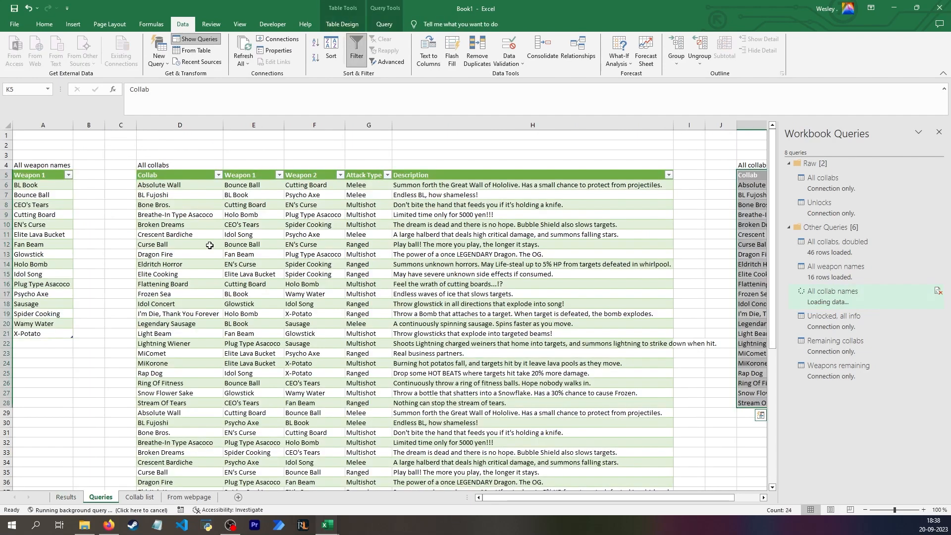
{"action": "left_click", "coordinate": [185, 171]}
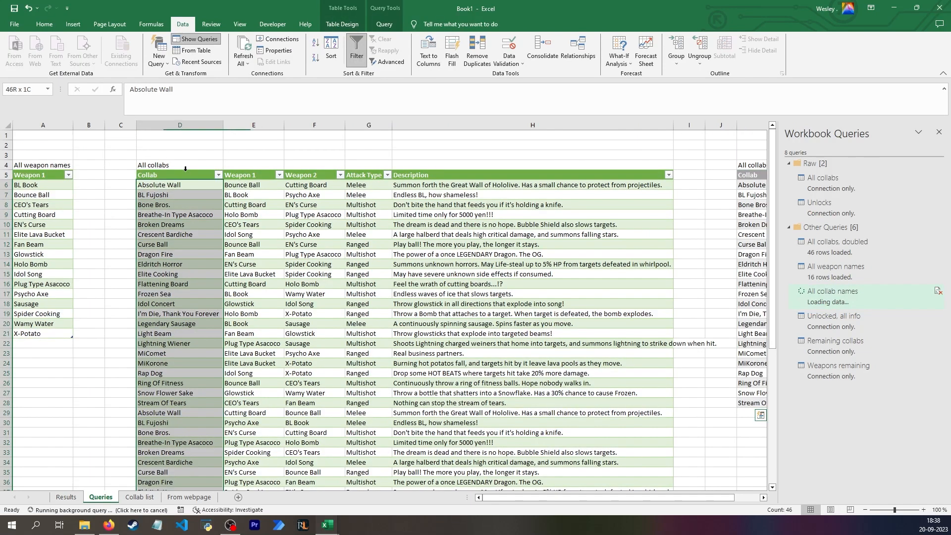
{"action": "left_click", "coordinate": [256, 169], "text": "shift"}
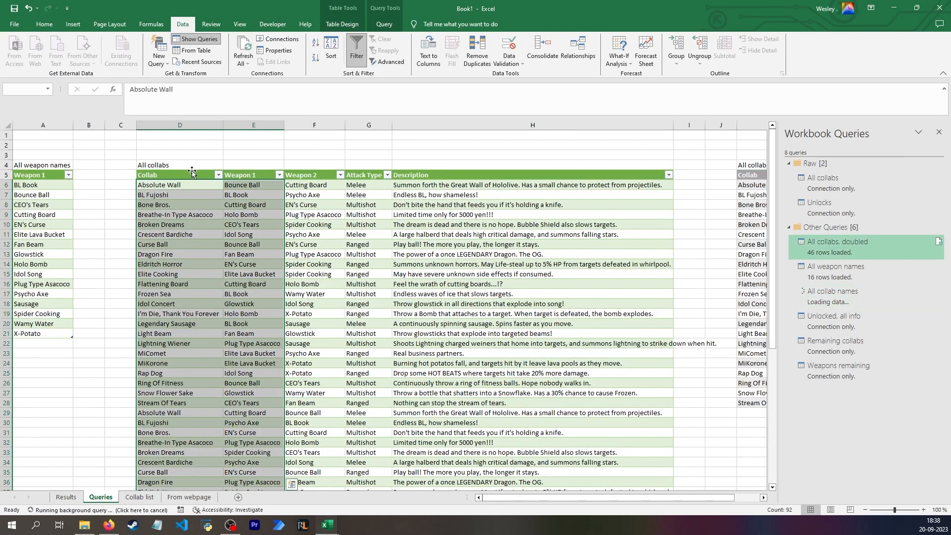
{"action": "left_click", "coordinate": [190, 171]}
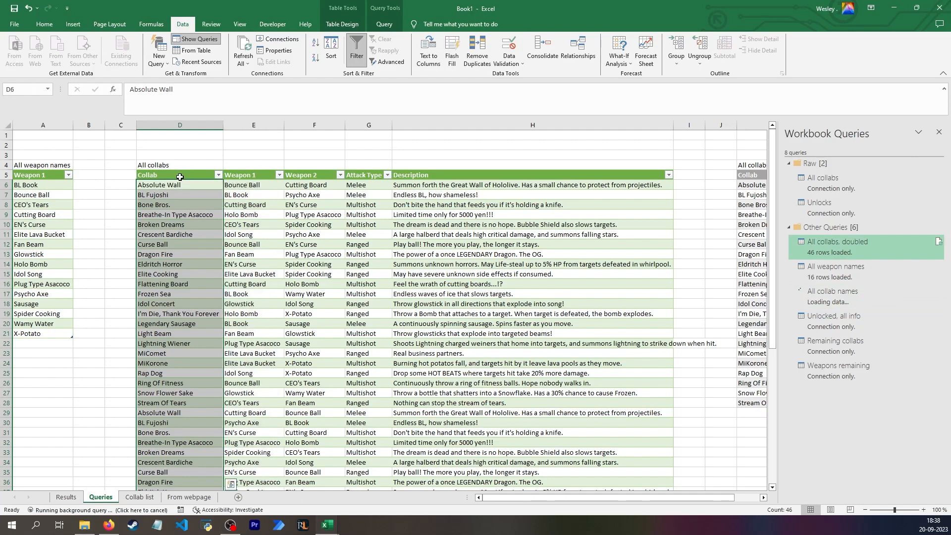
{"action": "left_click", "coordinate": [238, 169]}
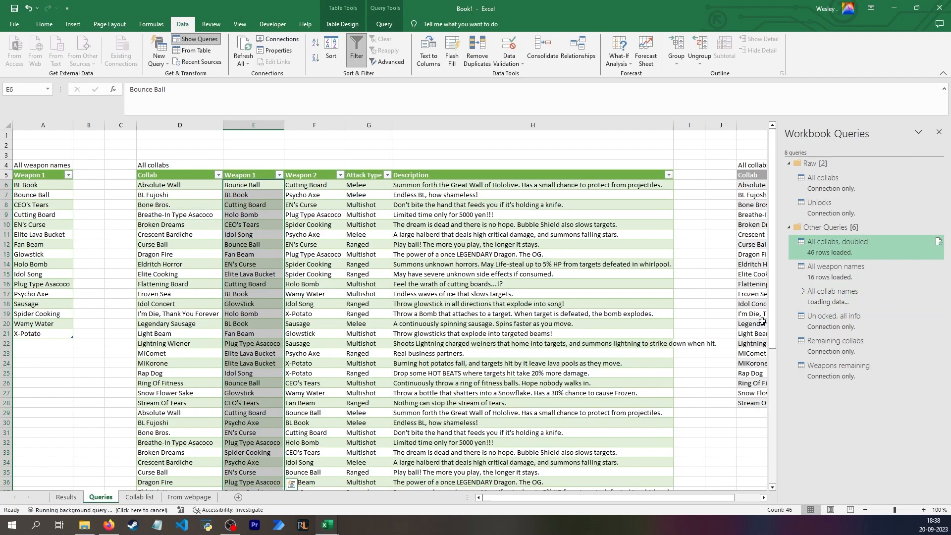
On the Results sheet, label A12:A14 First, Second and Third, and choose Wamy Water from the weapon list in B10
{"action": "left_click", "coordinate": [66, 496]}
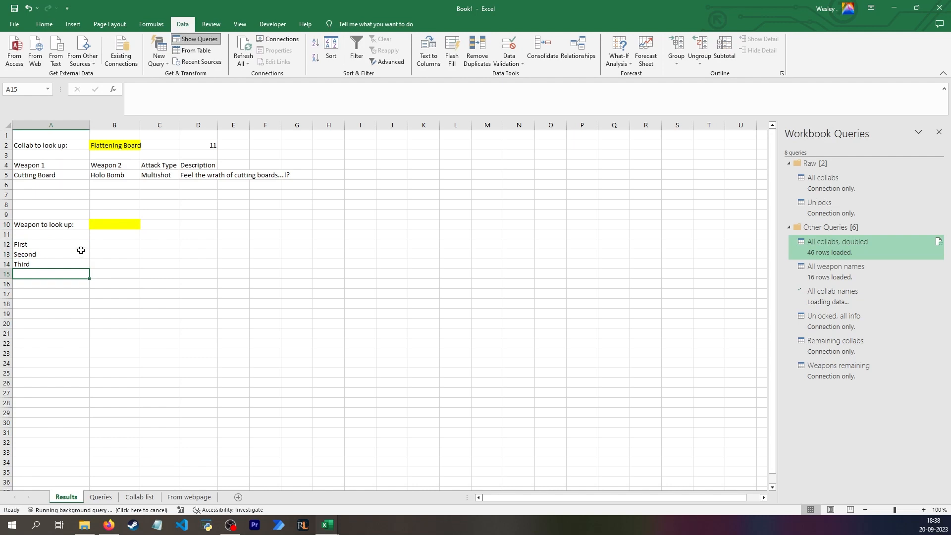
{"action": "left_click", "coordinate": [132, 225]}
{"action": "left_click", "coordinate": [144, 225]}
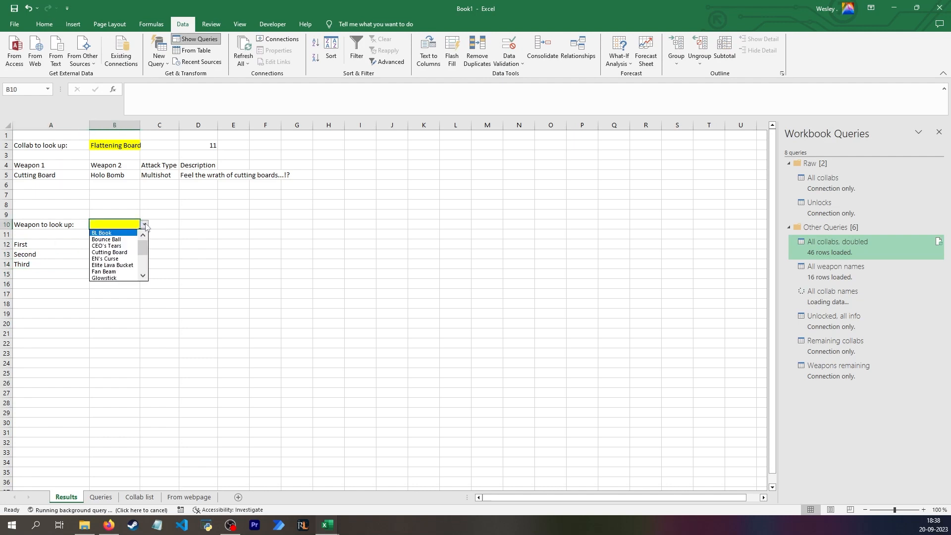
{"action": "scroll", "coordinate": [124, 268], "scroll_direction": "down", "scroll_amount": 3}
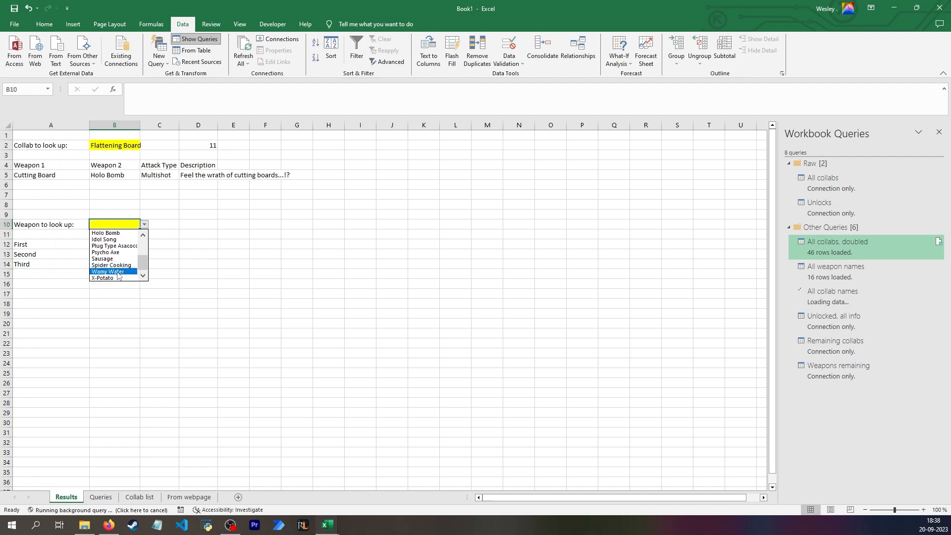
{"action": "left_click", "coordinate": [118, 272]}
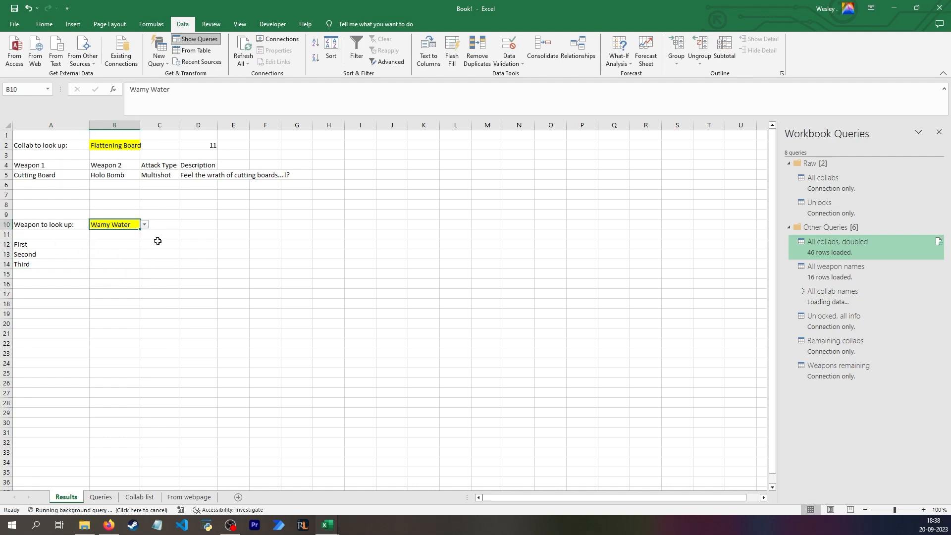
Move the First, Second and Third labels to A13:A15 and head B12:G12 Row number, Is a number, Collab, Weapon 2, Type and Description
{"action": "left_click_drag", "start_coordinate": [64, 244], "coordinate": [64, 264]}
{"action": "left_click_drag", "start_coordinate": [65, 269], "coordinate": [428, 276]}
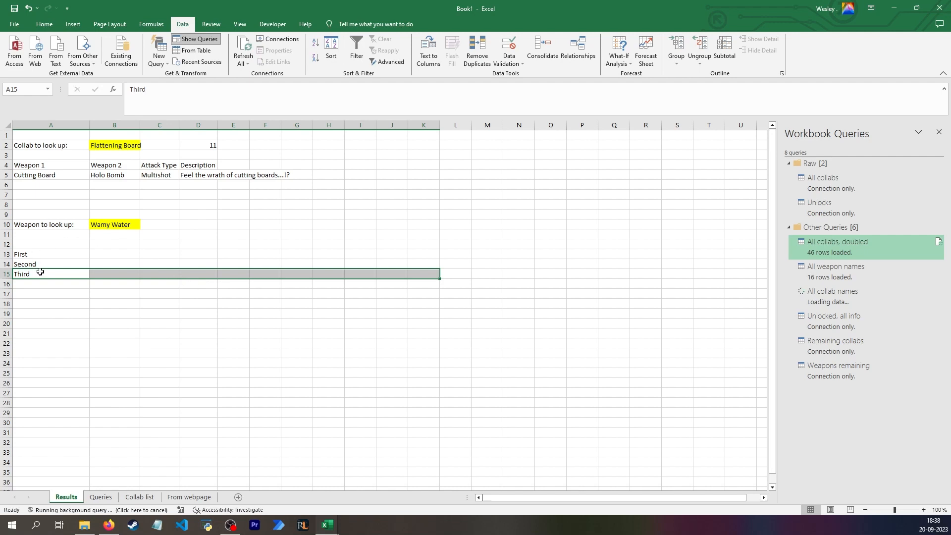
{"action": "left_click", "coordinate": [106, 254]}
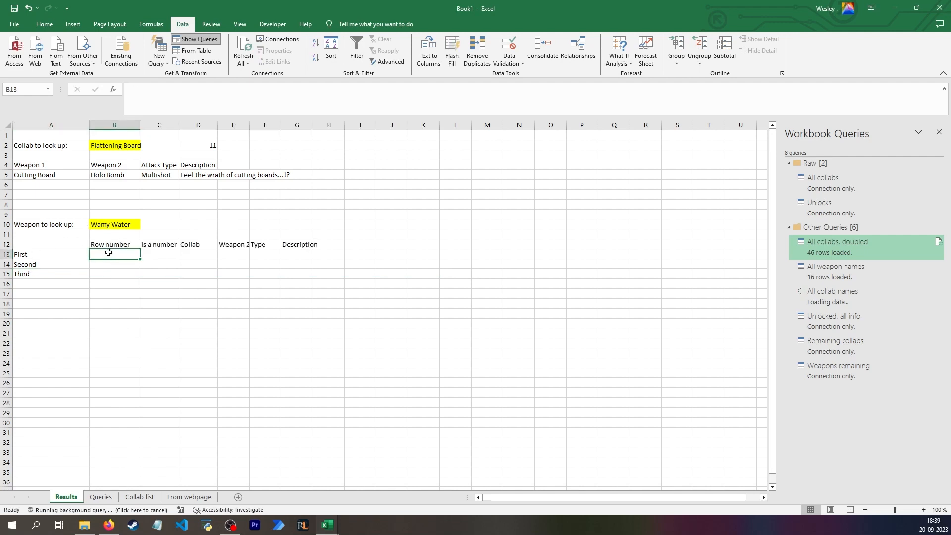
{"action": "type", "text": "=mat"}
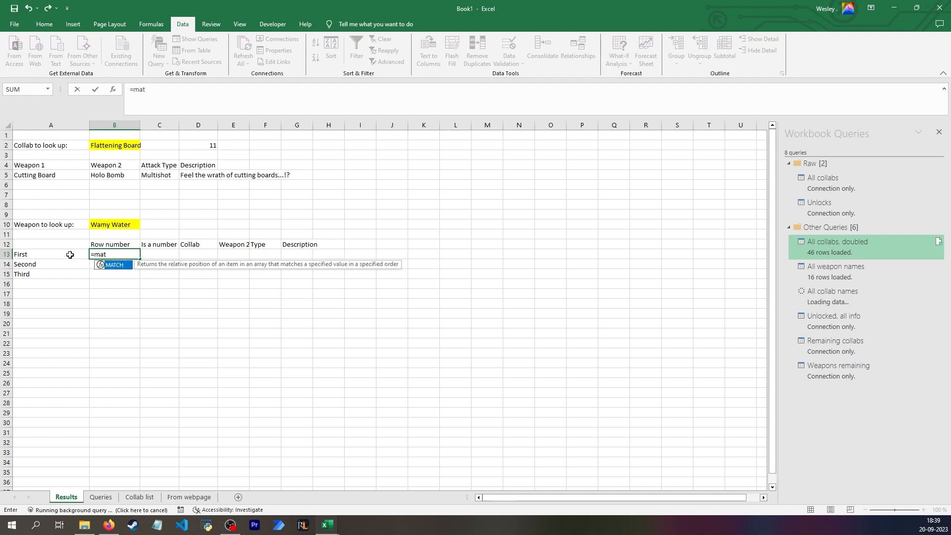
{"action": "key", "text": "Tab"}
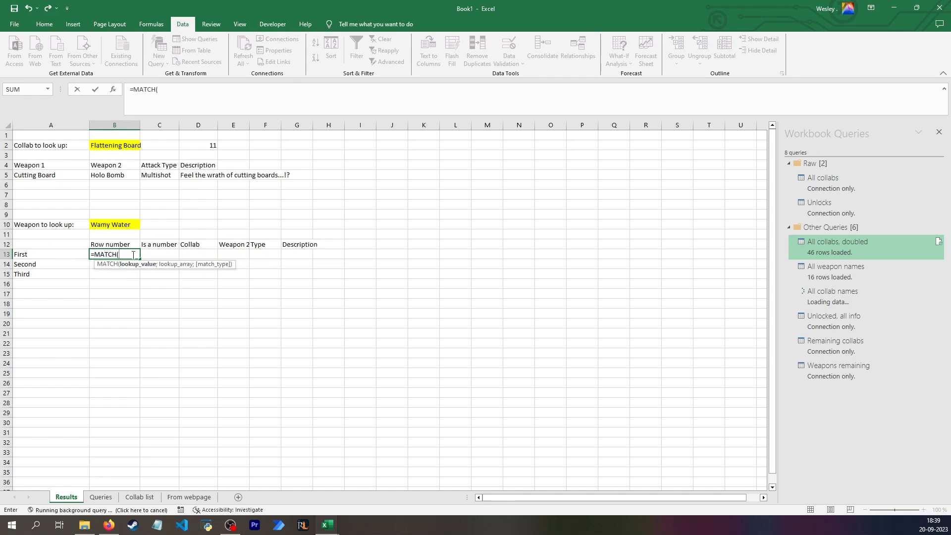
{"action": "key", "text": "Escape"}
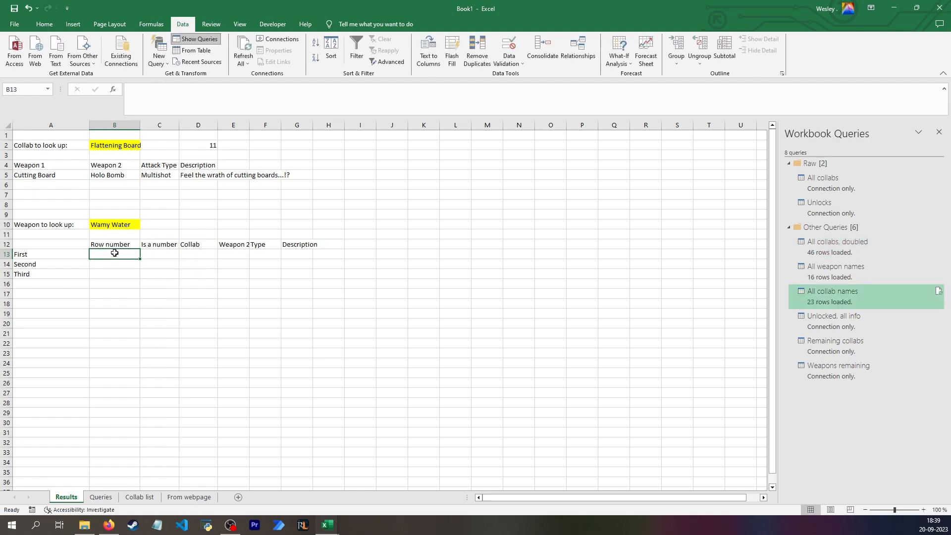
{"action": "left_click_drag", "start_coordinate": [115, 246], "coordinate": [110, 272]}
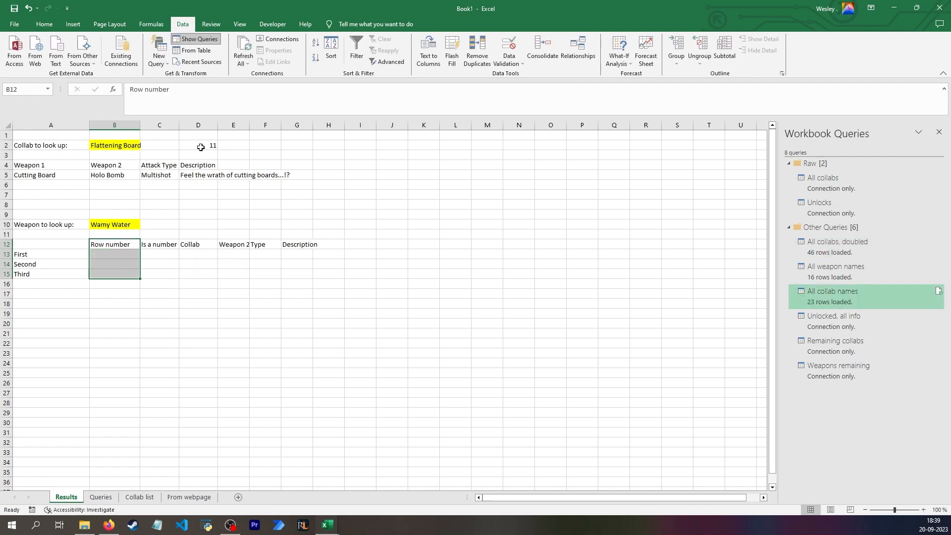
{"action": "left_click", "coordinate": [116, 254]}
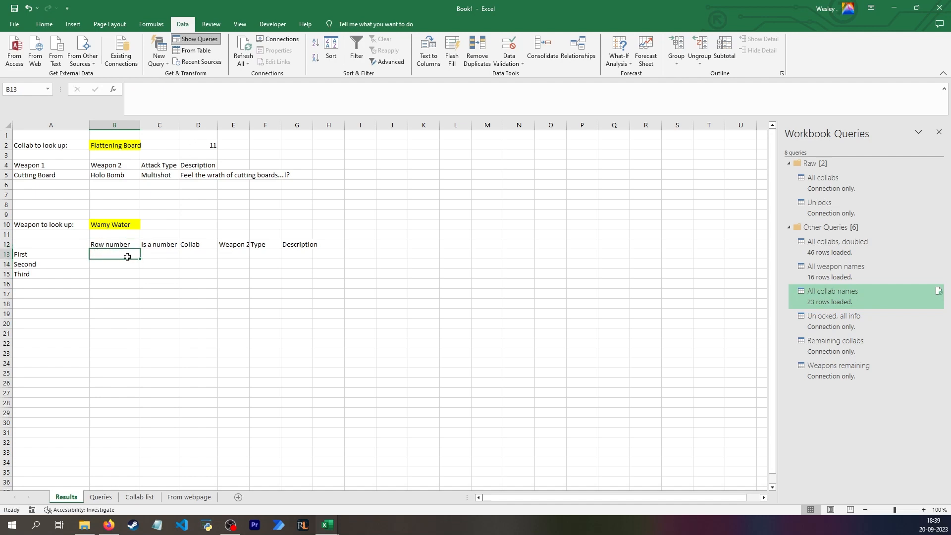
{"action": "left_click_drag", "start_coordinate": [211, 256], "coordinate": [304, 254]}
Start a MATCH formula in B13 with the absolute reference $B$10 as its lookup value
{"action": "left_click", "coordinate": [101, 255]}
{"action": "type", "text": "=match"}
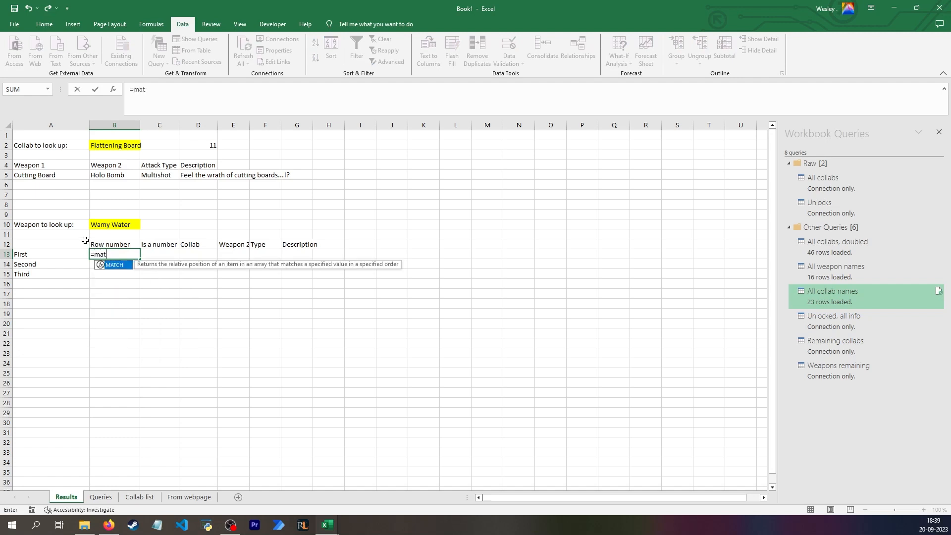
{"action": "key", "text": "Tab"}
{"action": "left_click", "coordinate": [127, 225]}
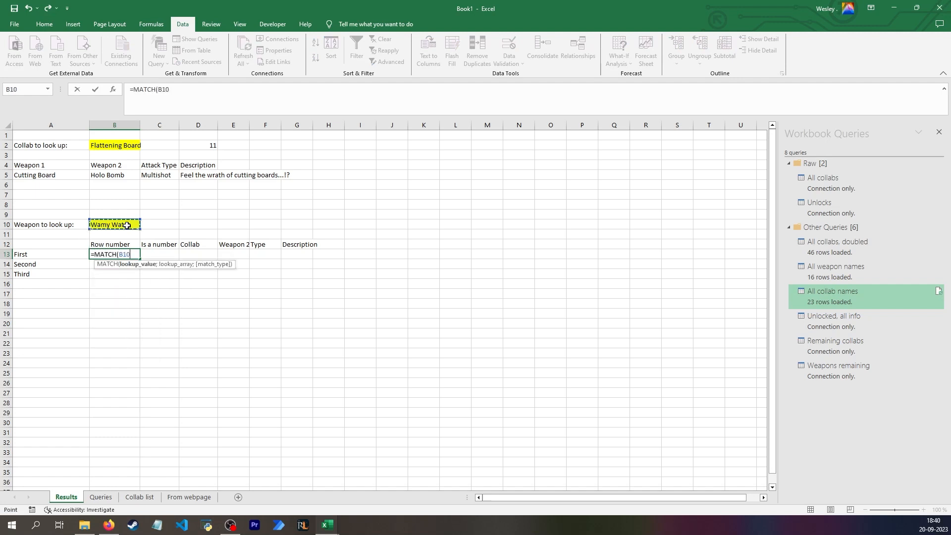
{"action": "key", "text": "F4"}
{"action": "type", "text": ";"}
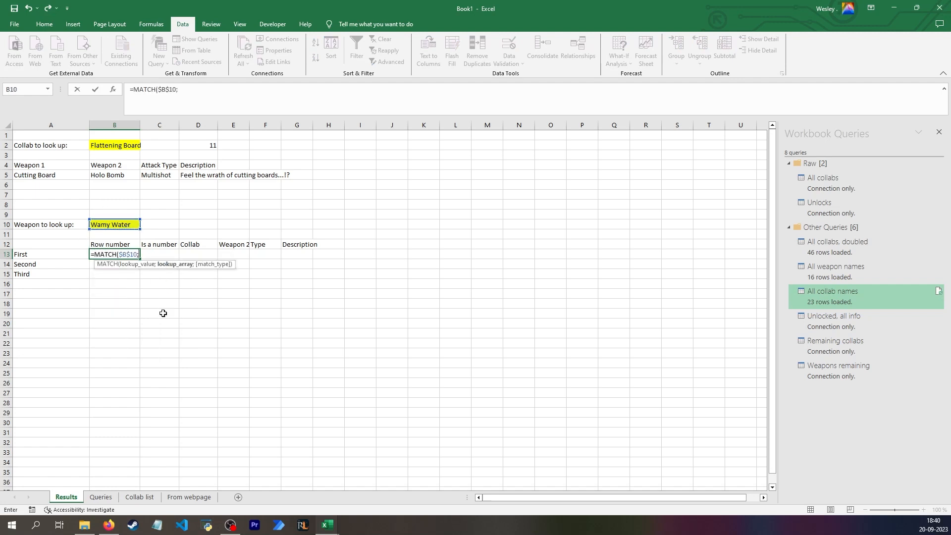
Point the lookup array of B13's MATCH formula at the Weapon 1 column on the Queries sheet, starting the range at E1
{"action": "left_click", "coordinate": [110, 495]}
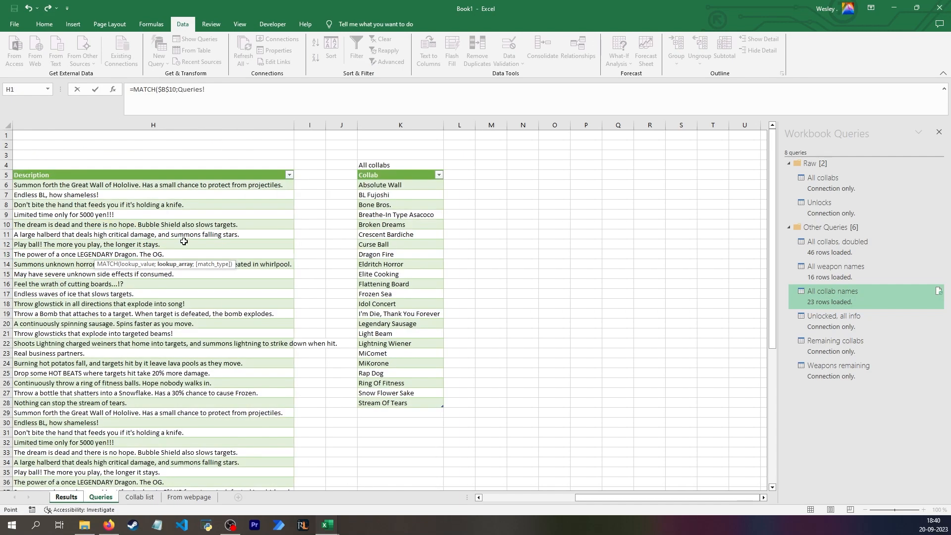
{"action": "left_click", "coordinate": [498, 497]}
{"action": "left_click", "coordinate": [498, 497]}
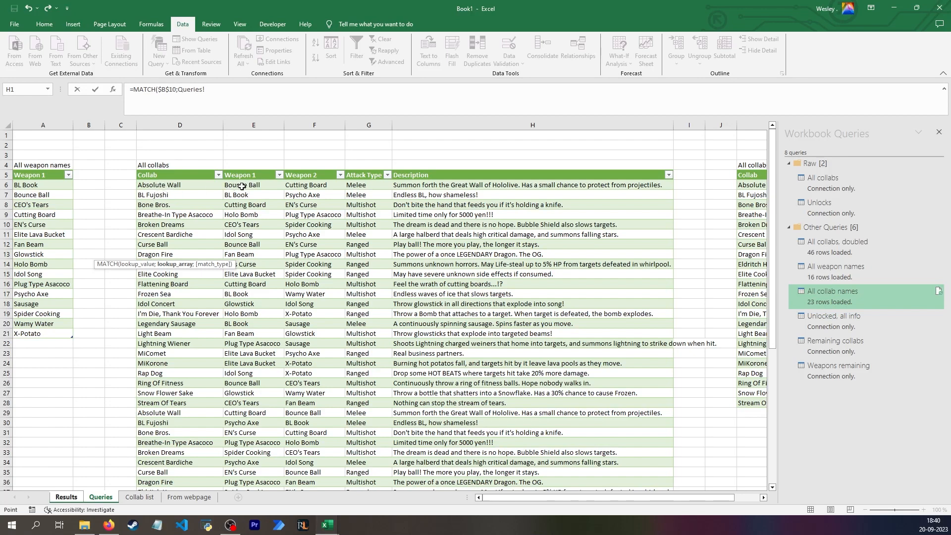
{"action": "left_click", "coordinate": [244, 169]}
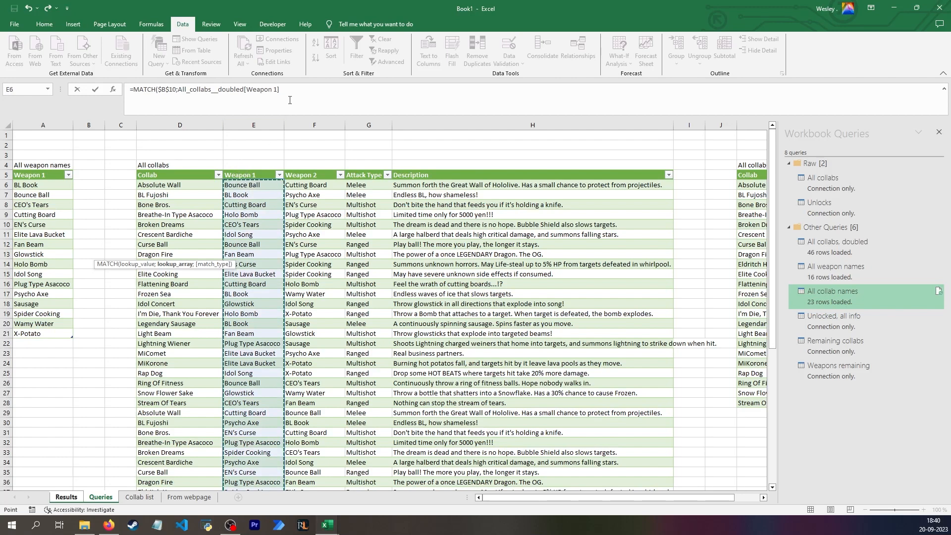
{"action": "left_click", "coordinate": [245, 185]}
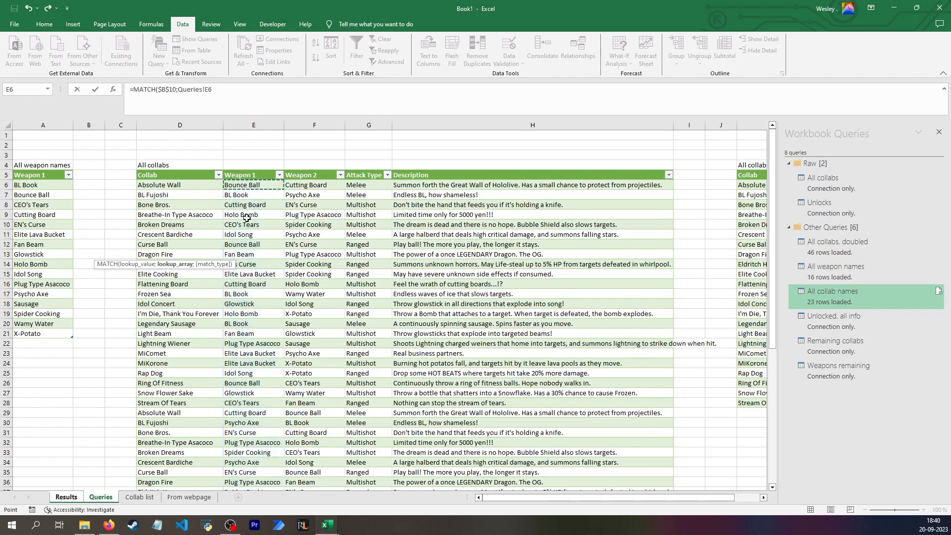
{"action": "key", "text": "BackSpace"}
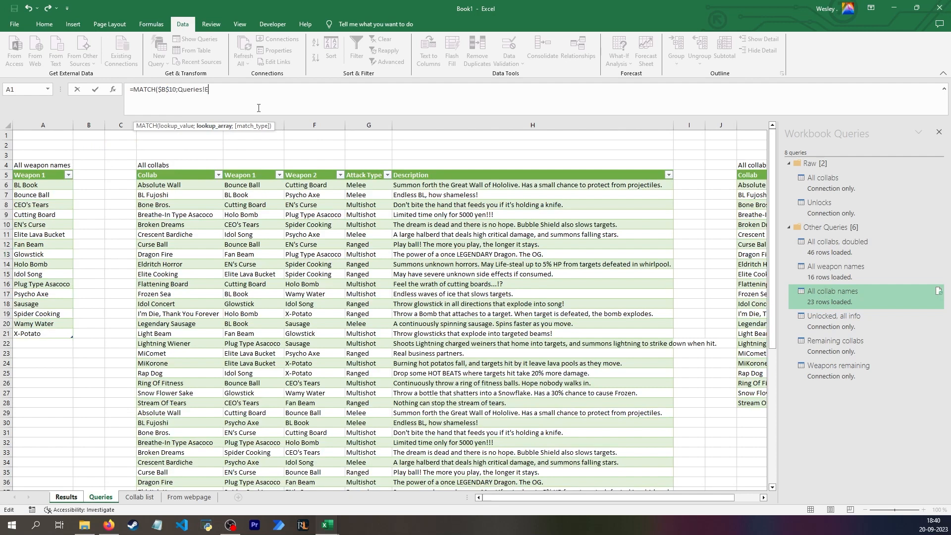
{"action": "left_click", "coordinate": [236, 133]}
{"action": "type", "text": ":"}
Complete the formula in B13 as =MATCH($B$10;Queries!E1:E80;0) so it finds an exact match
{"action": "scroll", "coordinate": [243, 286], "scroll_direction": "down", "scroll_amount": 11}
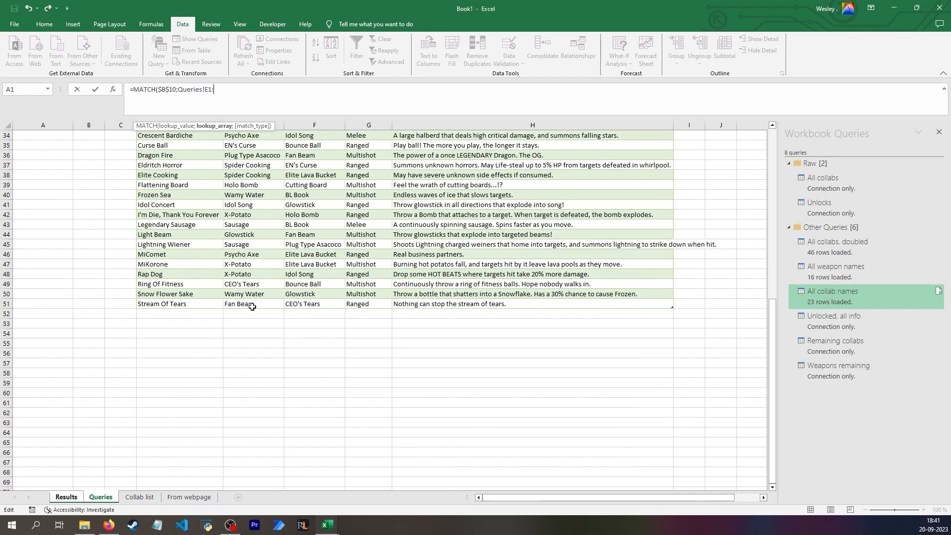
{"action": "scroll", "coordinate": [246, 436], "scroll_direction": "down", "scroll_amount": 4}
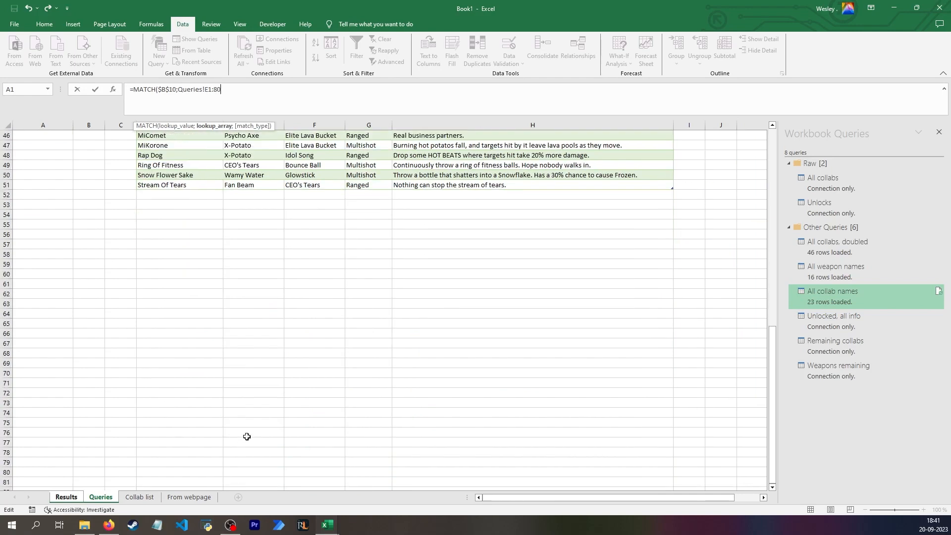
{"action": "scroll", "coordinate": [250, 357], "scroll_direction": "up", "scroll_amount": 15}
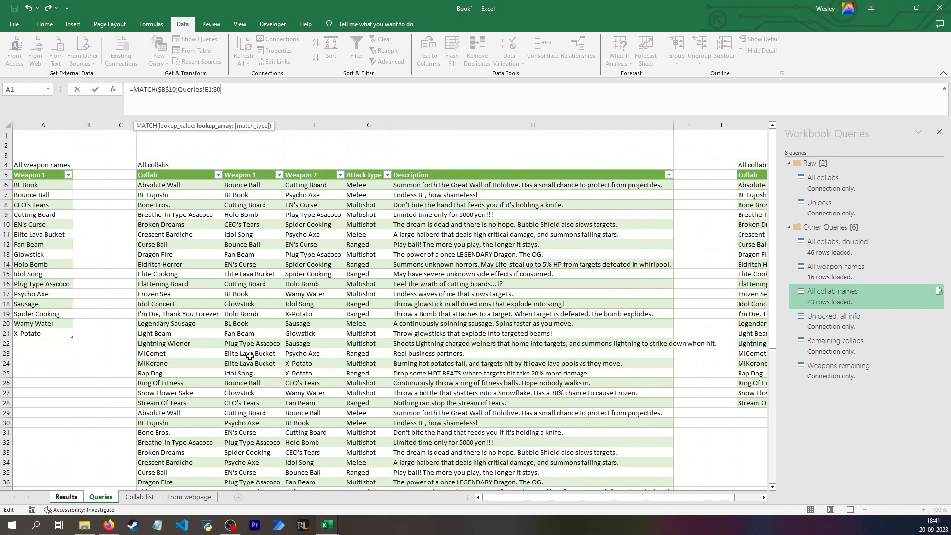
{"action": "type", "text": ";0"}
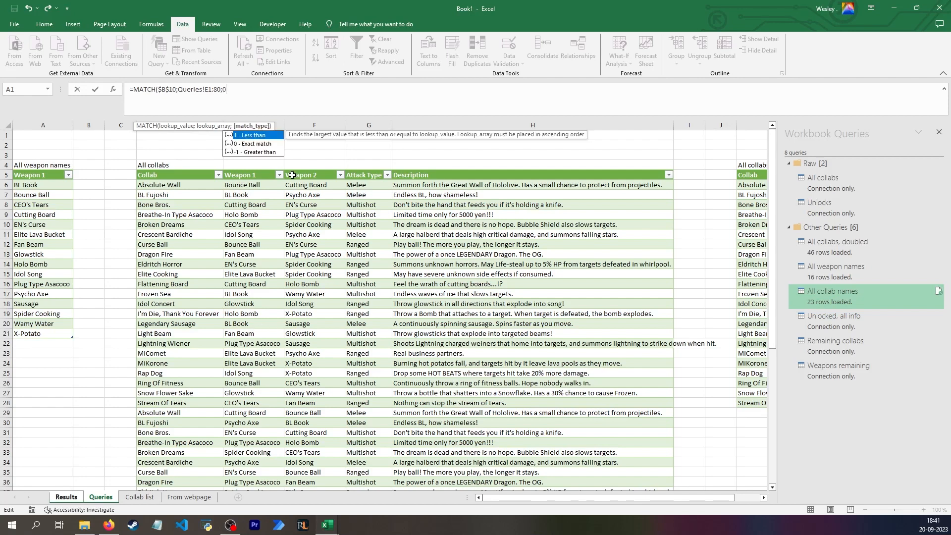
{"action": "type", "text": ")"}
{"action": "key", "text": "Return"}
{"action": "left_click", "coordinate": [216, 93]}
{"action": "type", "text": "E"}
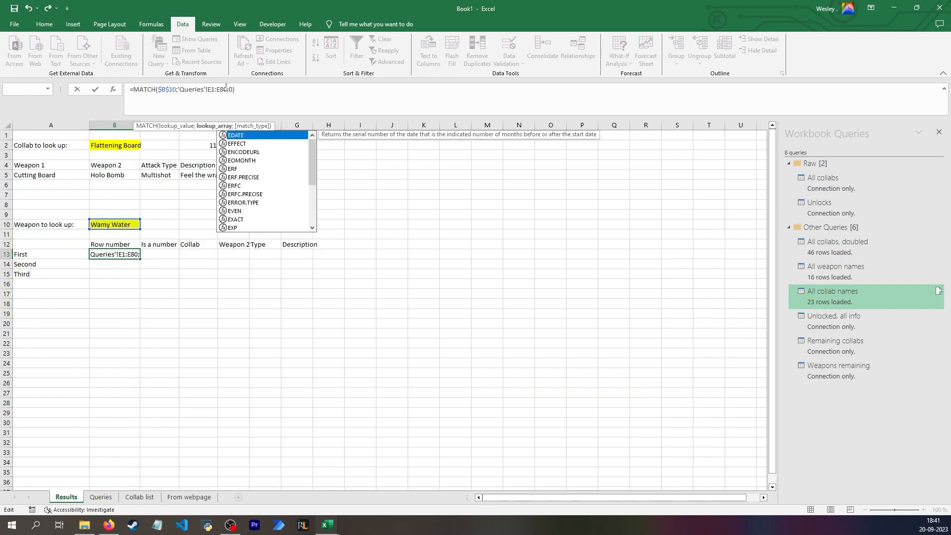
{"action": "key", "text": "End"}
{"action": "key", "text": "Return"}
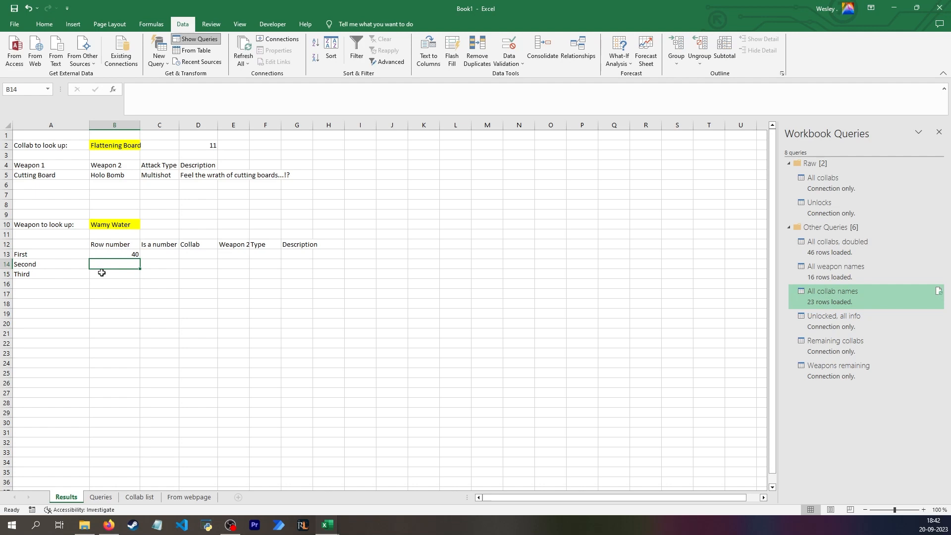
Begin a MATCH formula in B14 that looks up B10 and uses the INDIRECT function for its lookup array
{"action": "type", "text": "=MATCH("}
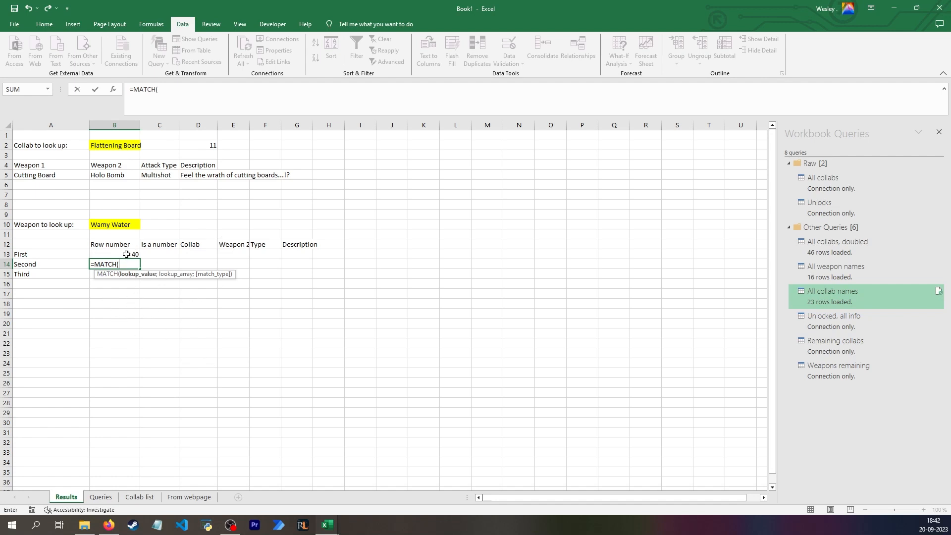
{"action": "left_click", "coordinate": [129, 225]}
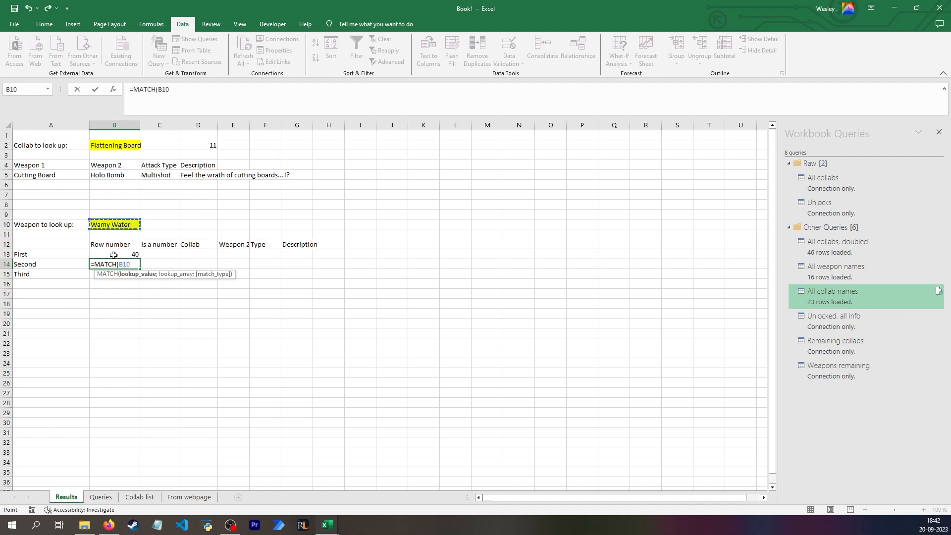
{"action": "type", "text": ";"}
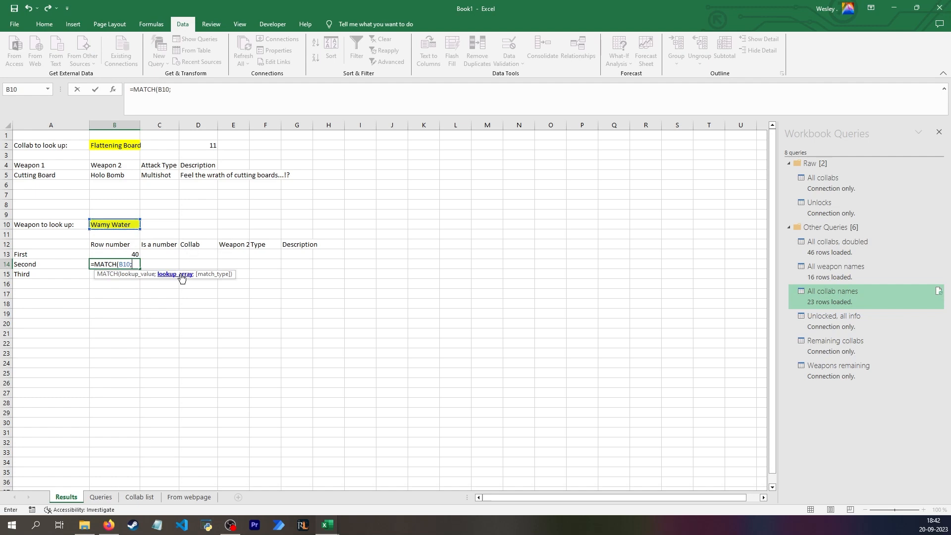
{"action": "type", "text": "in"}
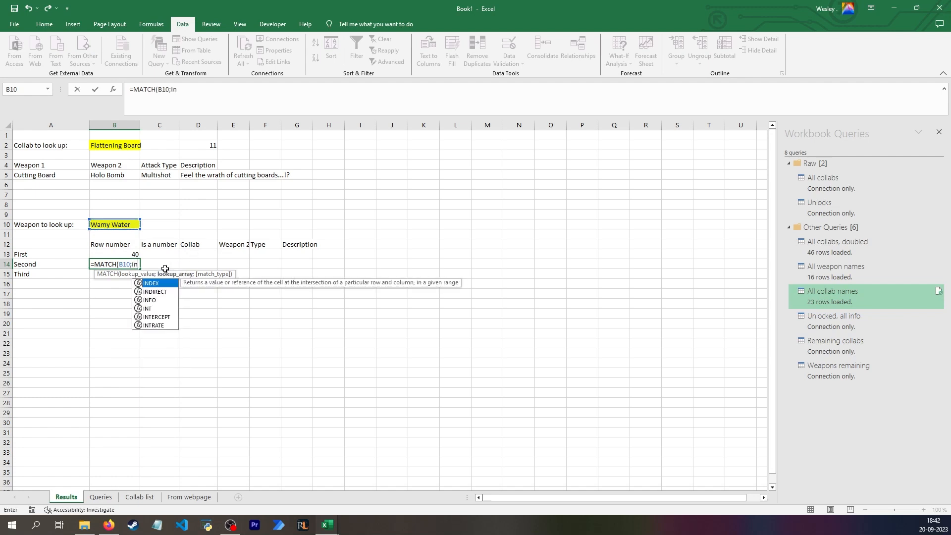
{"action": "key", "text": "Down"}
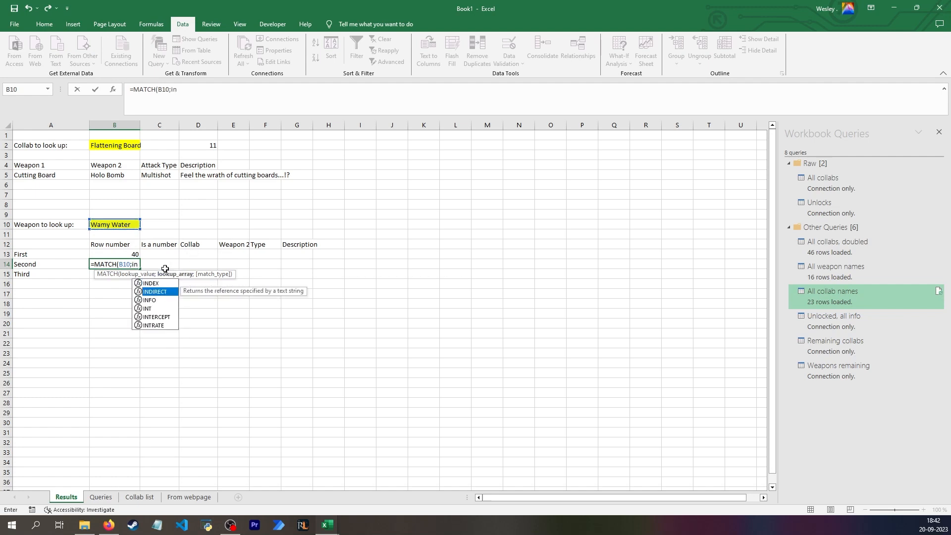
{"action": "double_click", "coordinate": [153, 293]}
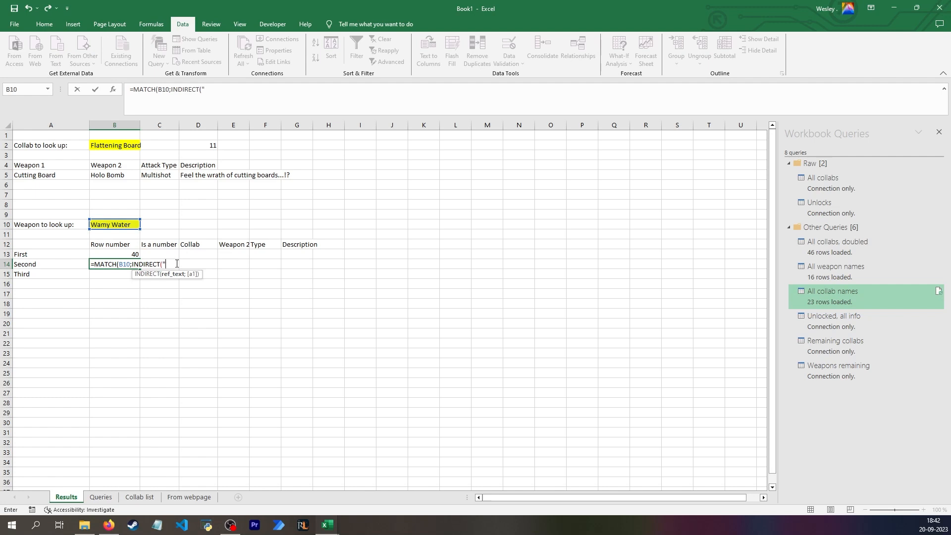
Start the INDIRECT reference in B14 with "Queries!E" & 1 +B13 and make the lookup value absolute as $B$10
{"action": "type", "text": "\"Queries!E\""}
{"action": "type", "text": "& 1 +"}
{"action": "left_click", "coordinate": [108, 253]}
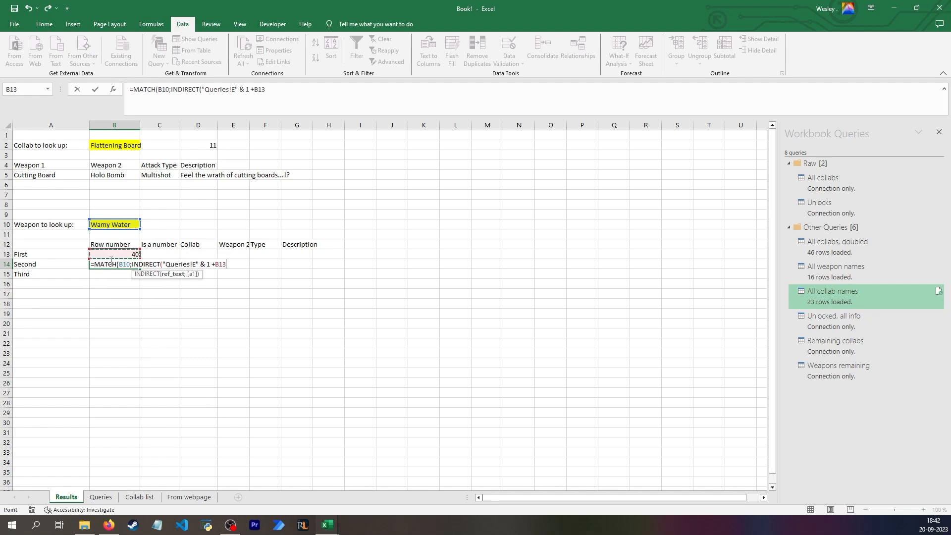
{"action": "left_click", "coordinate": [128, 265]}
{"action": "key", "text": "F4"}
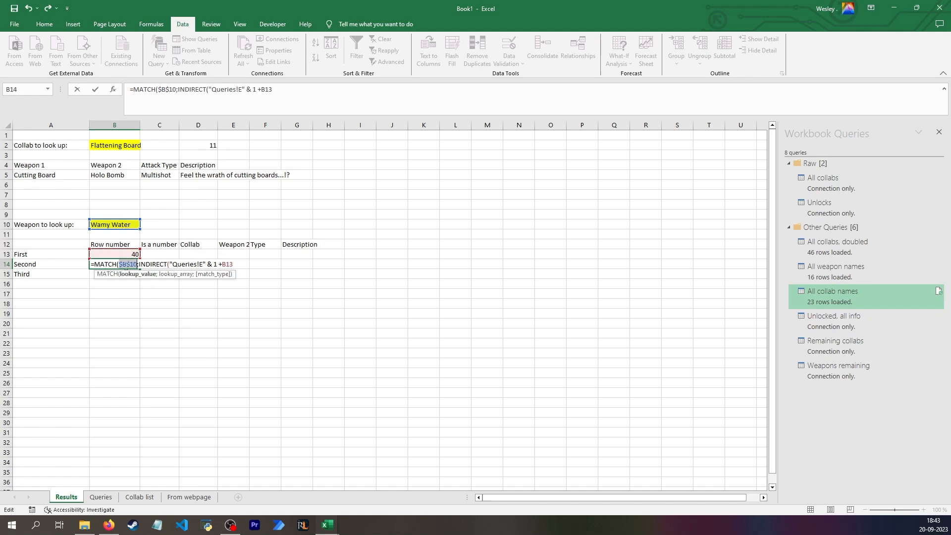
Finish the INDIRECT reference with & ":E80" and append + B13 to the formula in B14
{"action": "left_click", "coordinate": [208, 263]}
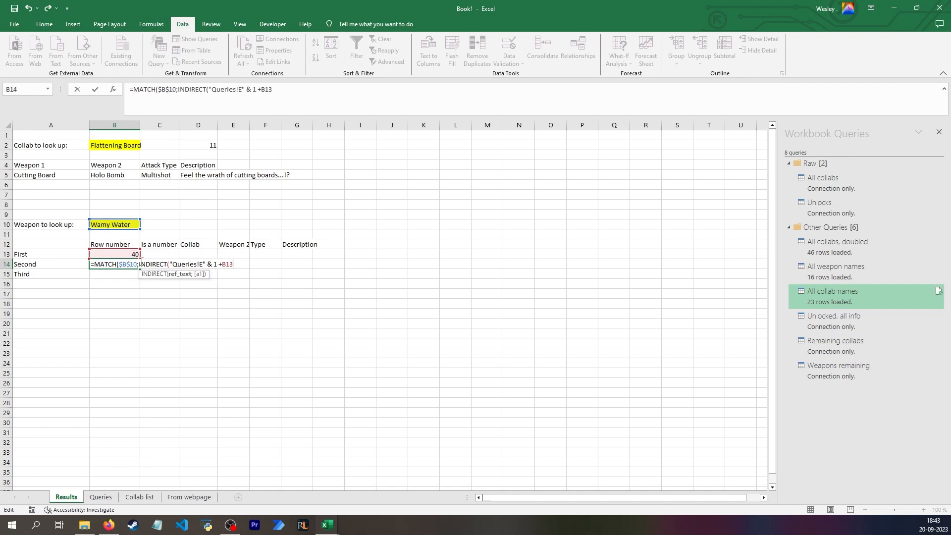
{"action": "type", "text": "&"}
{"action": "key", "text": "shift+space"}
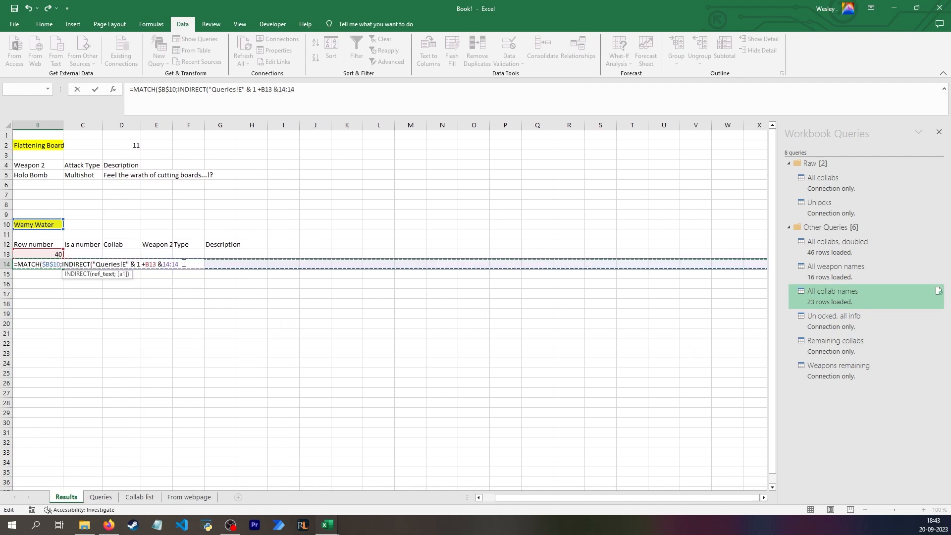
{"action": "left_click_drag", "start_coordinate": [162, 264], "coordinate": [157, 289]}
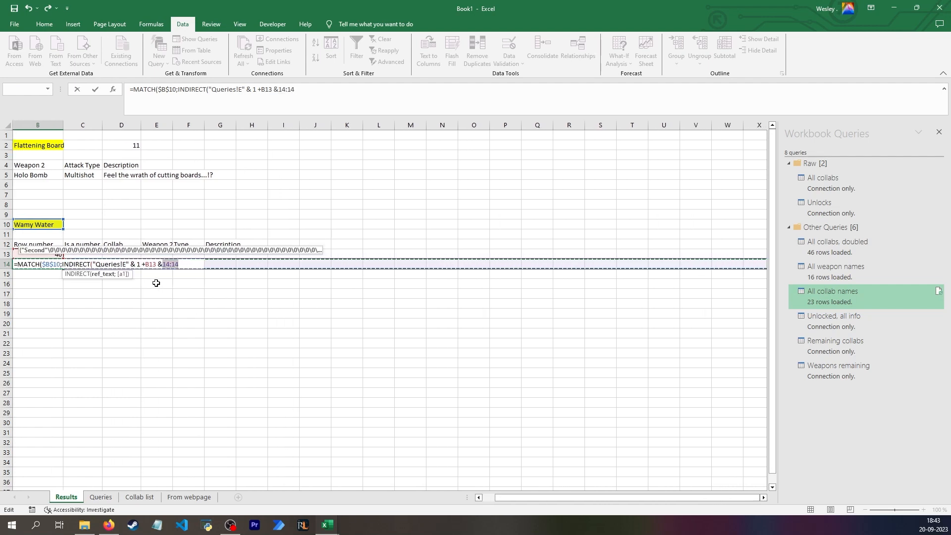
{"action": "key", "text": "BackSpace"}
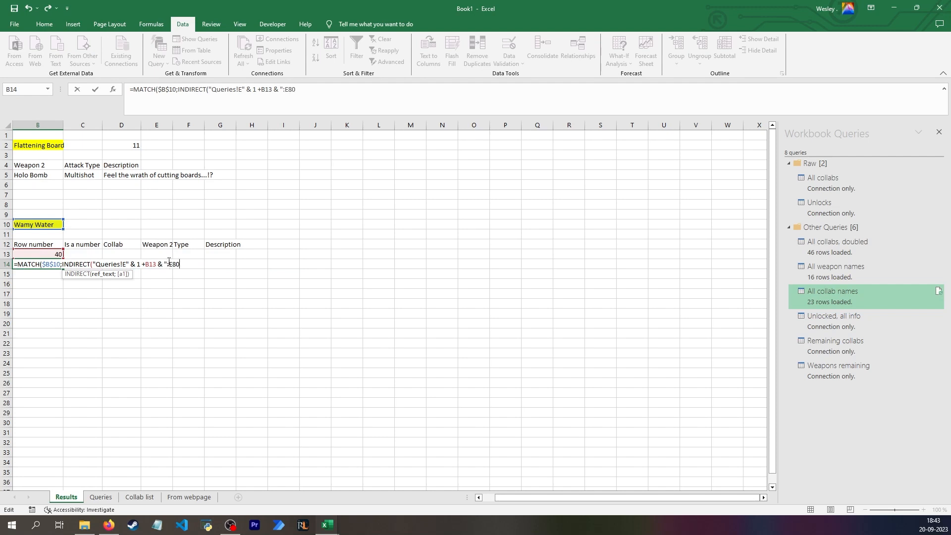
{"action": "type", "text": "\") +"}
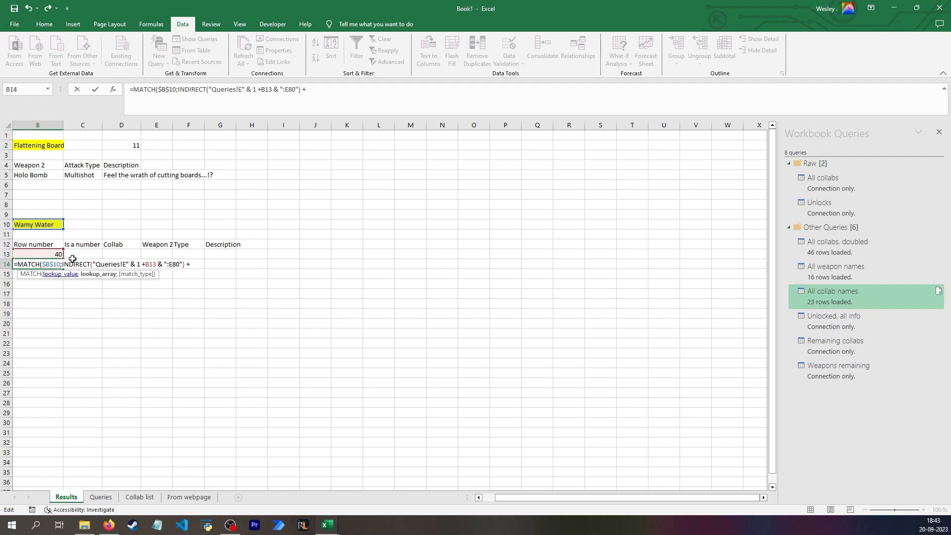
{"action": "left_click", "coordinate": [47, 253]}
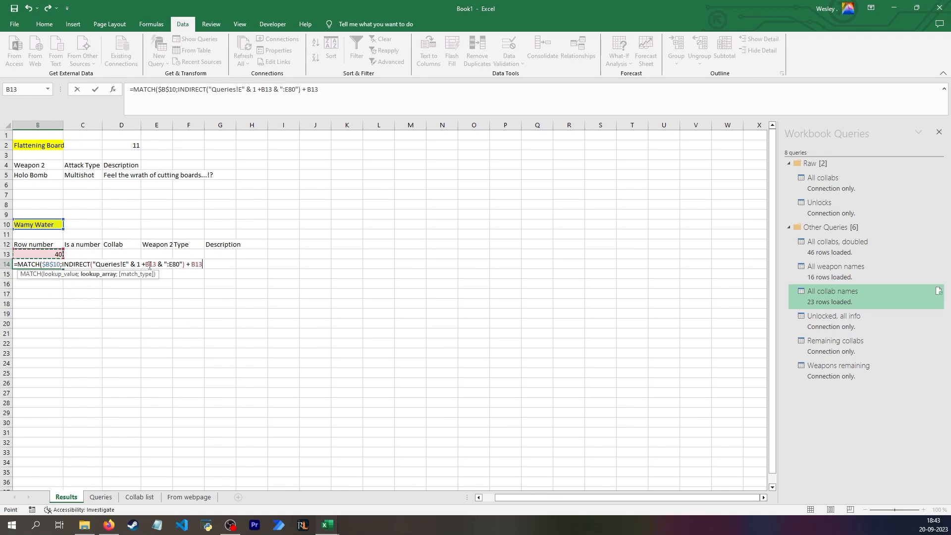
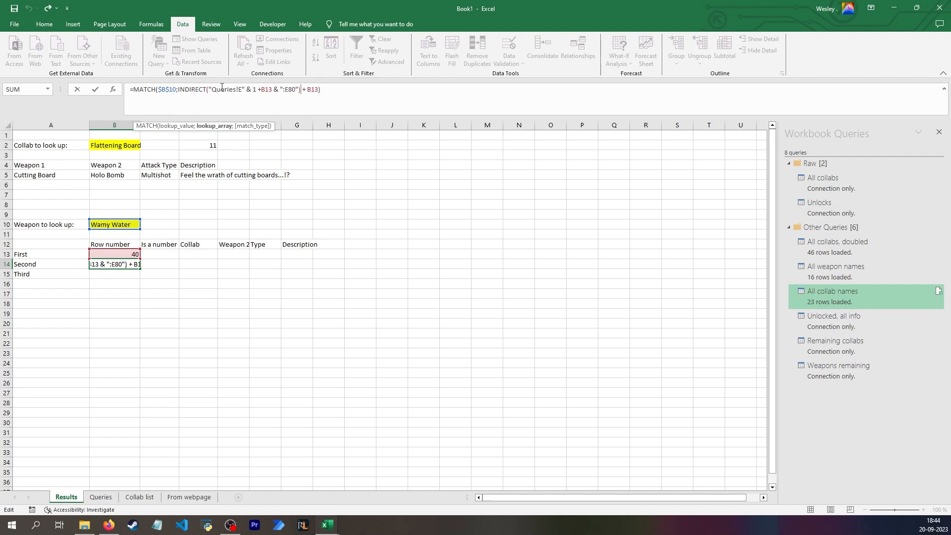
Set the match type in B14 to 0 for an exact match, close MATCH before + B13, and enter the formula
{"action": "type", "text": ";0"}
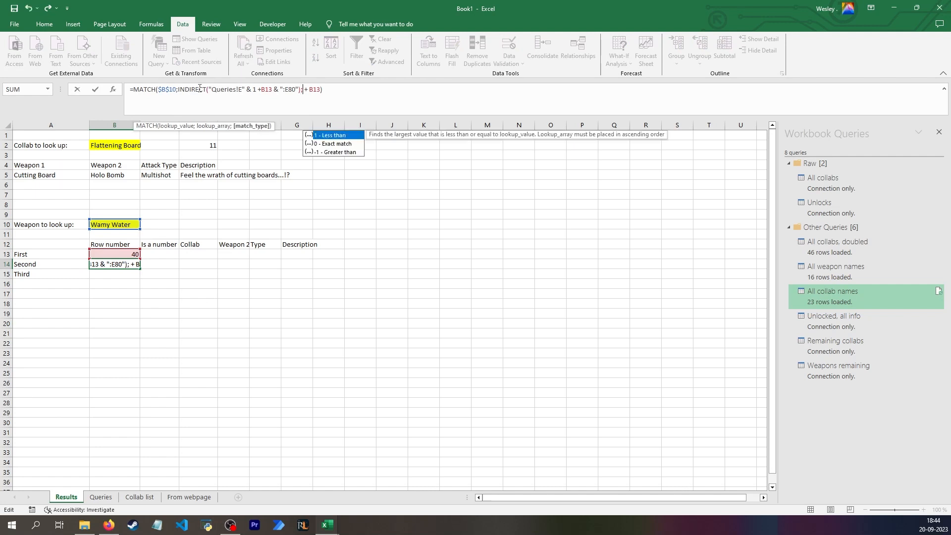
{"action": "double_click", "coordinate": [335, 146]}
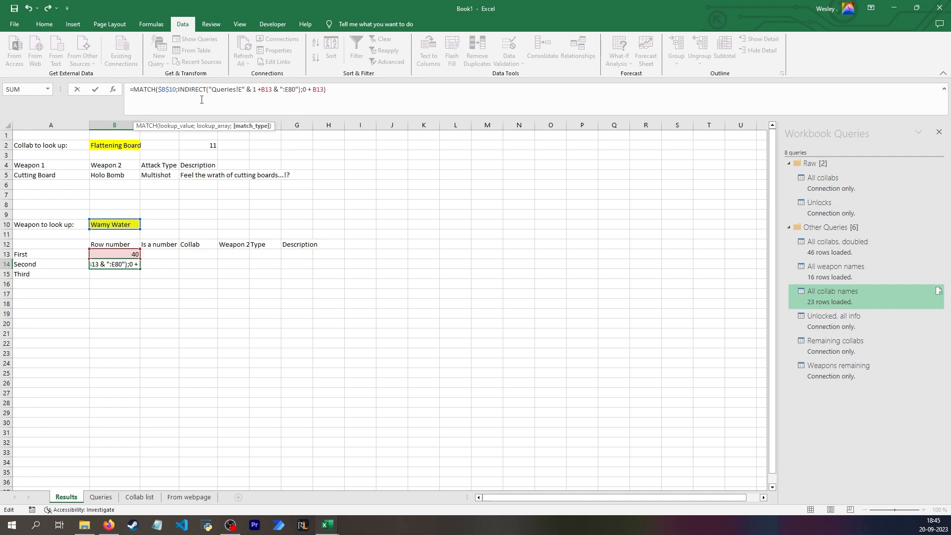
{"action": "type", "text": ")"}
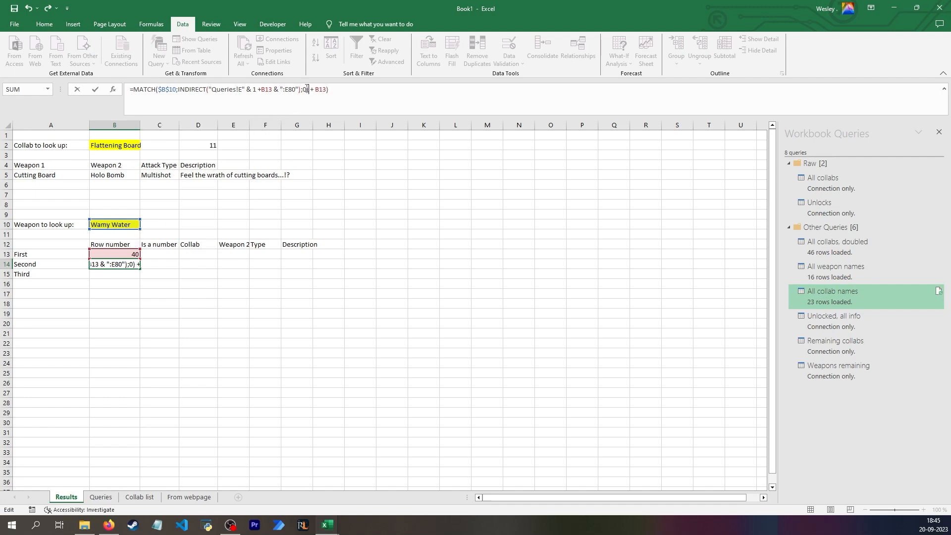
{"action": "left_click", "coordinate": [334, 90]}
{"action": "key", "text": "ctrl+Return"}
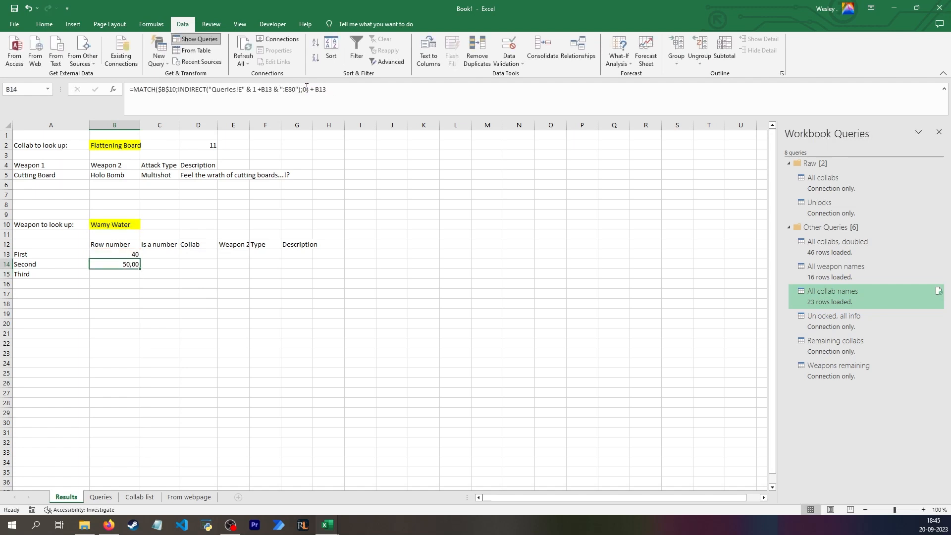
Evaluate only the MATCH part of B14's formula, then leave the formula as it was
{"action": "left_click_drag", "start_coordinate": [310, 91], "coordinate": [133, 89]}
{"action": "key", "text": "F9"}
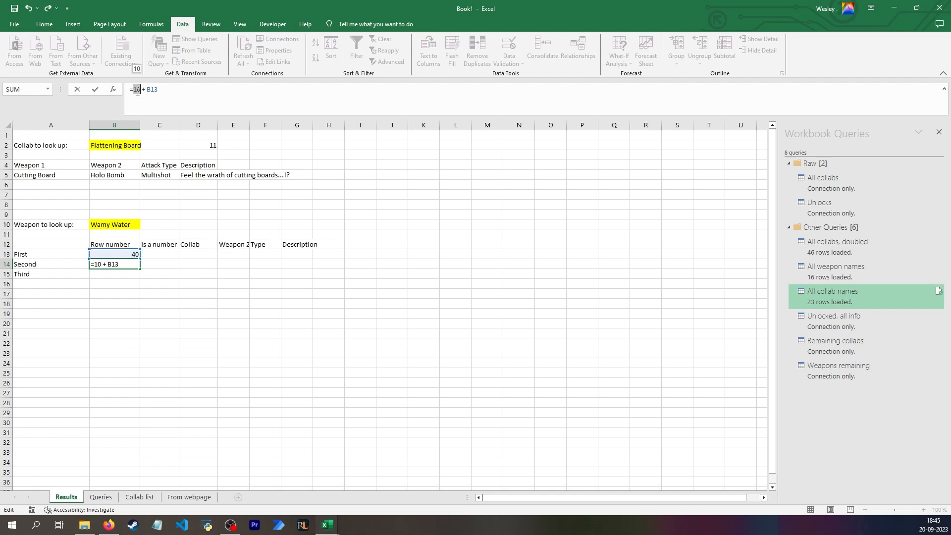
{"action": "key", "text": "Escape"}
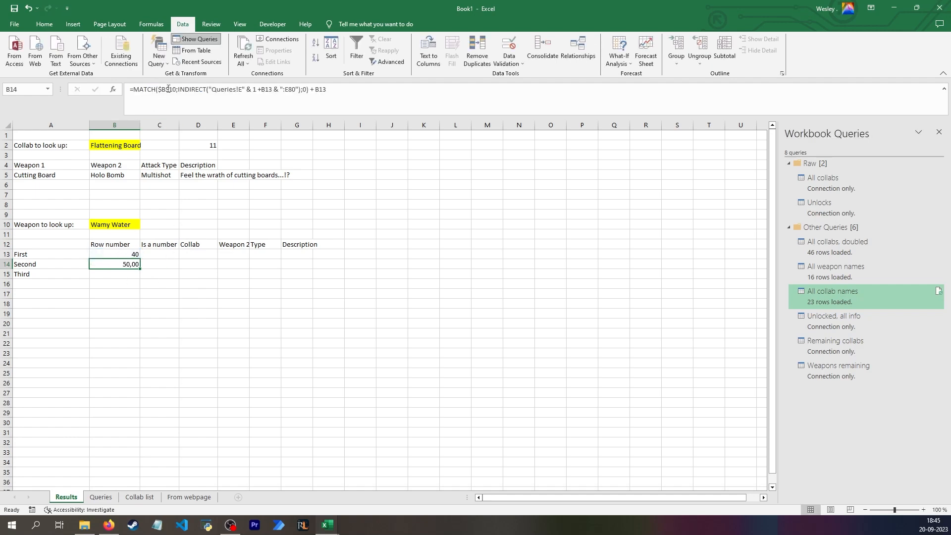
Check row 40 of the doubled collabs table on the Queries sheet against the first row number found
{"action": "left_click", "coordinate": [102, 496]}
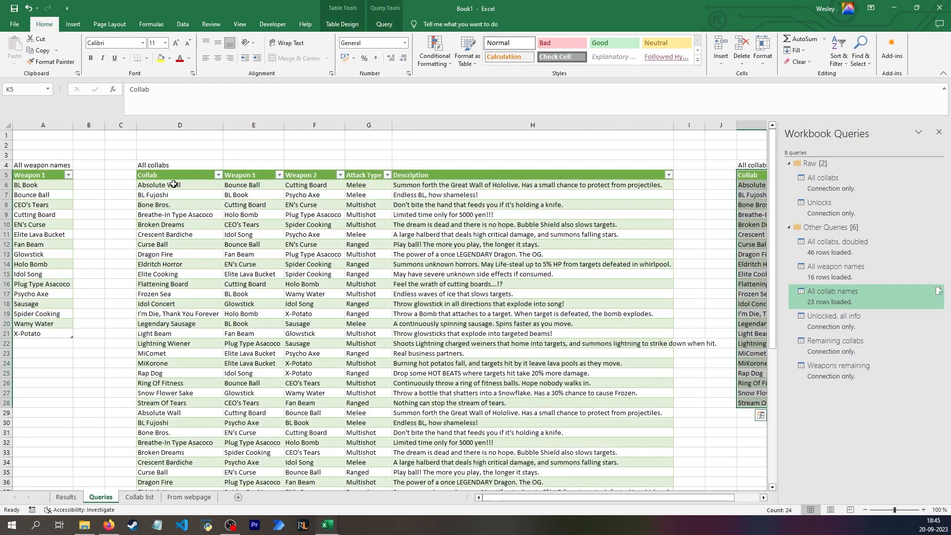
{"action": "scroll", "coordinate": [160, 338], "scroll_direction": "down", "scroll_amount": 7}
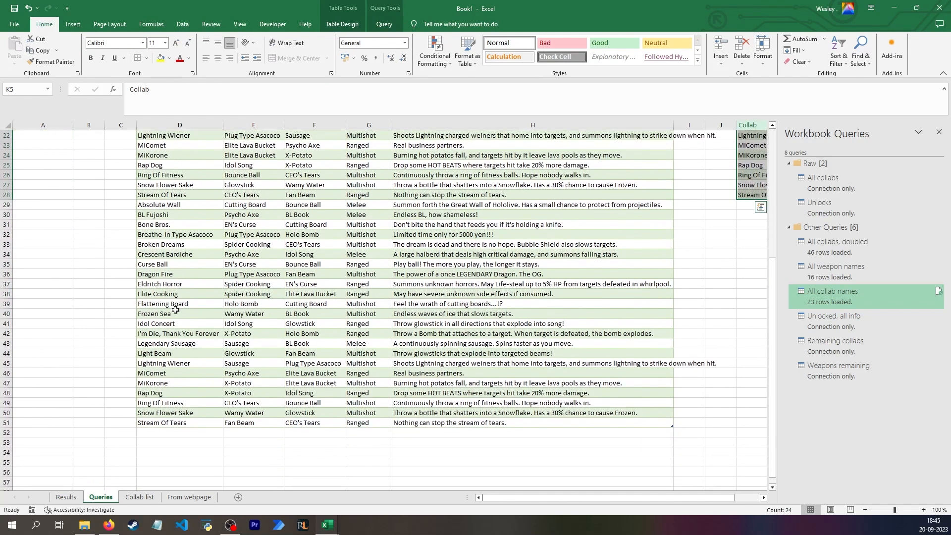
{"action": "left_click", "coordinate": [181, 313]}
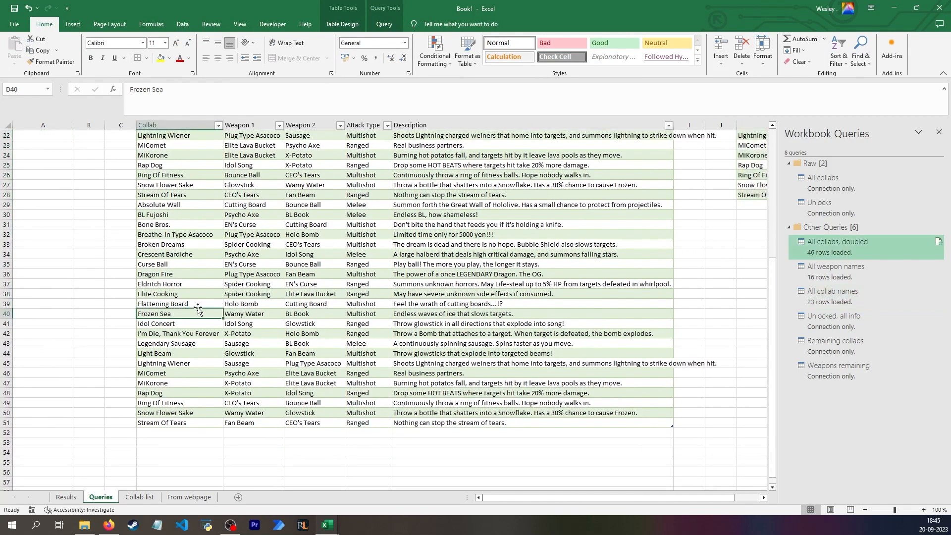
Check rows 40 and 50 of the doubled collabs table against both row numbers found, and return to the Results sheet
{"action": "key", "text": "ctrl+shift+Right"}
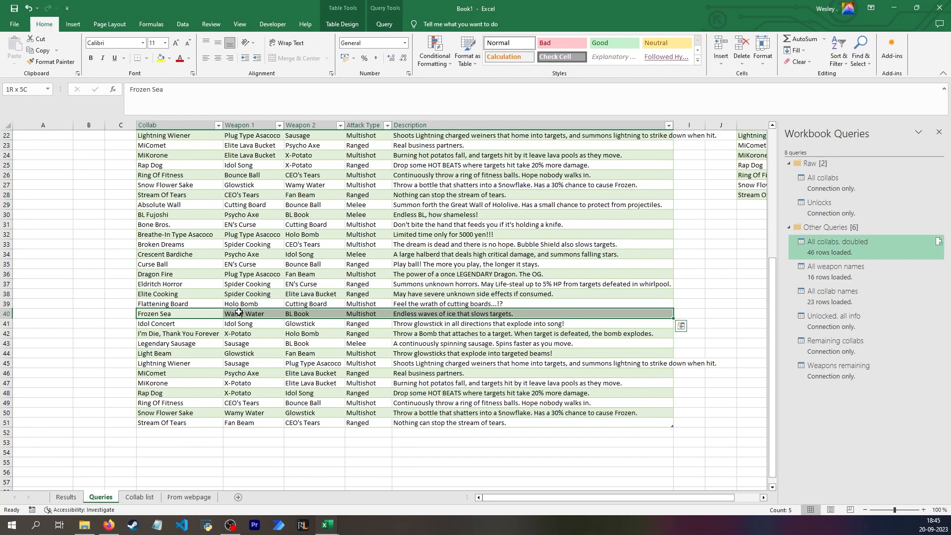
{"action": "left_click", "coordinate": [163, 412], "text": "ctrl"}
{"action": "key", "text": "ctrl+shift+Right"}
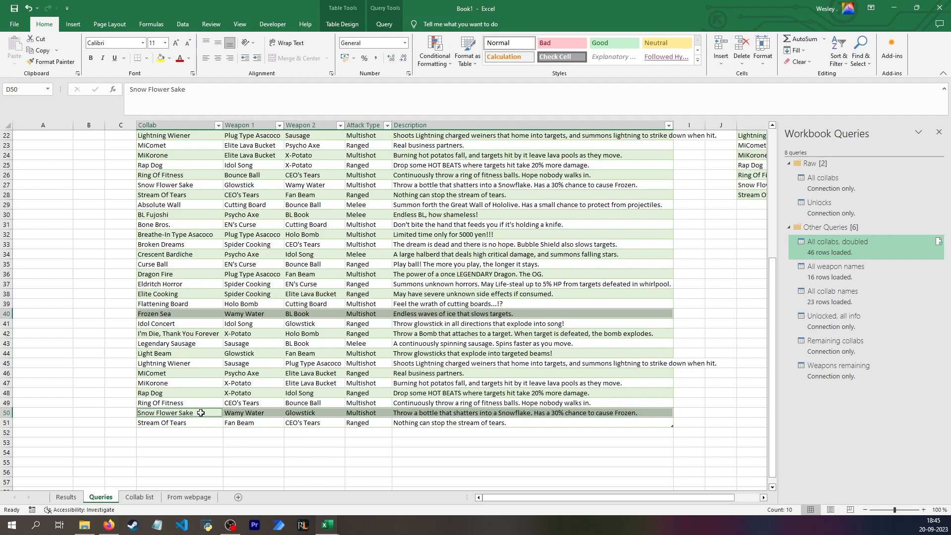
{"action": "key", "text": "ctrl+Page_Up"}
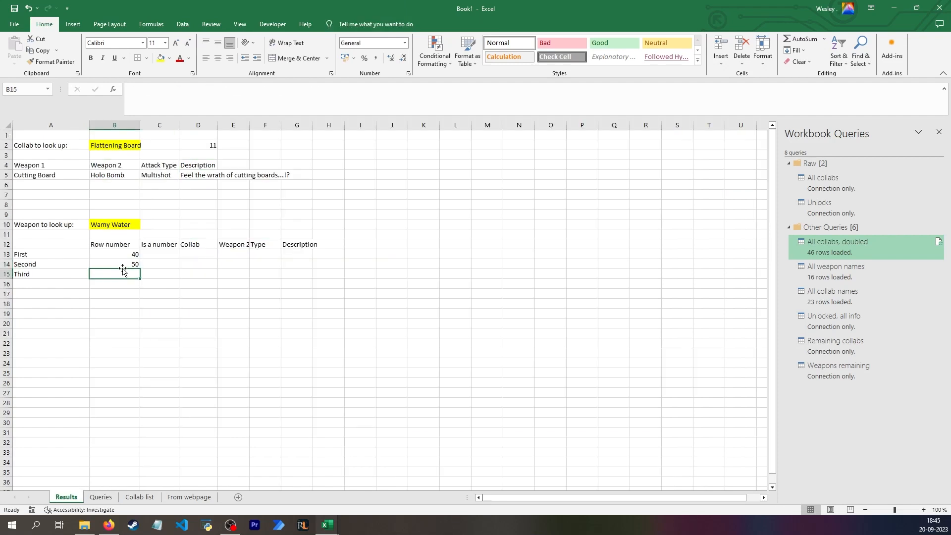
Copy the row number formula from B14 down to B15 and inspect its references
{"action": "left_click", "coordinate": [132, 265]}
{"action": "mouse_move", "coordinate": [141, 268]}
{"action": "left_mouse_down"}
{"action": "mouse_move", "coordinate": [124, 278]}
{"action": "mouse_move", "coordinate": [143, 280]}
{"action": "left_mouse_up"}
{"action": "key", "text": "F2"}
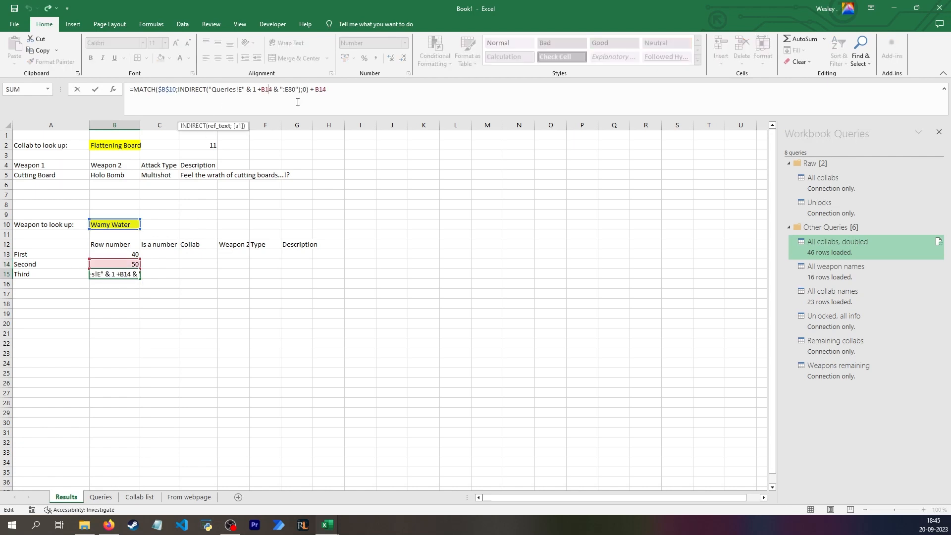
{"action": "key", "text": "Return"}
{"action": "key", "text": "Up"}
Test the weapon lookup in B10 with Spider Cooking, and set the weapon back to Wamy Water
{"action": "left_click", "coordinate": [139, 225]}
{"action": "left_click", "coordinate": [144, 224]}
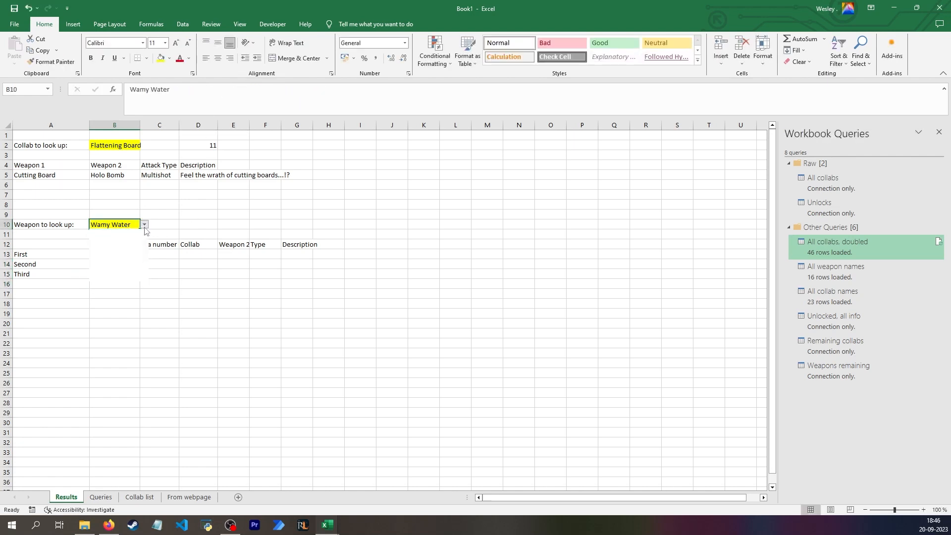
{"action": "left_click", "coordinate": [137, 264]}
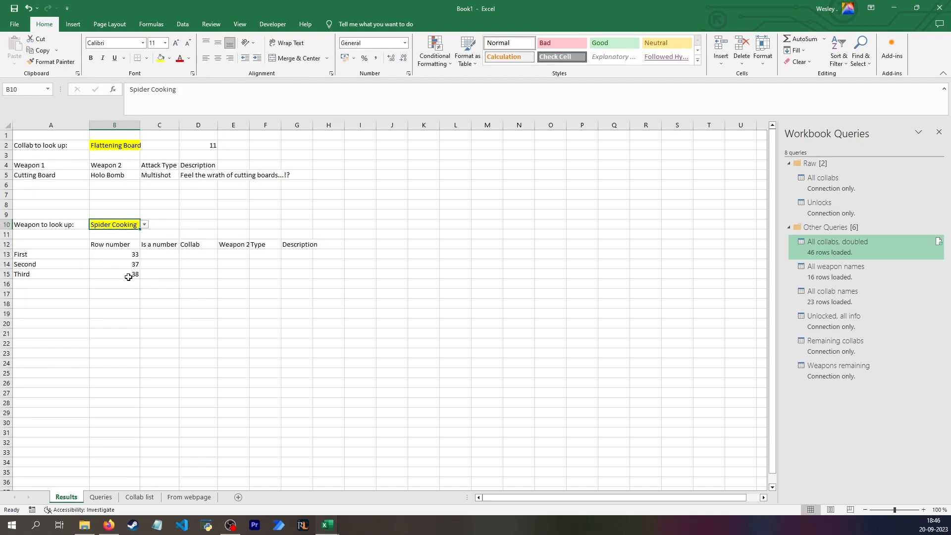
{"action": "left_click", "coordinate": [129, 274]}
{"action": "left_click", "coordinate": [138, 226]}
{"action": "left_click", "coordinate": [144, 226]}
{"action": "left_click", "coordinate": [131, 270]}
{"action": "left_click", "coordinate": [126, 273]}
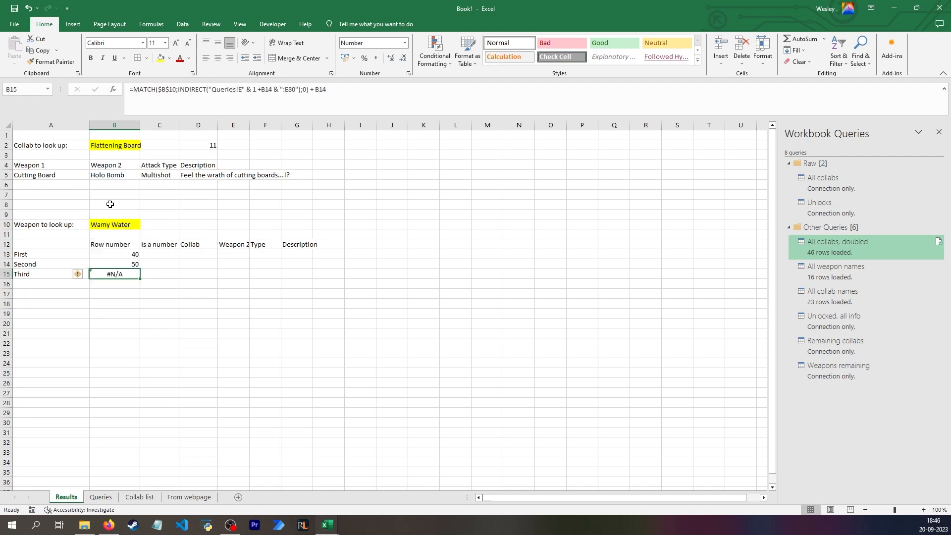
Wrap B15's formula in IFNA with an empty string "" as the fallback value
{"action": "left_click", "coordinate": [134, 88]}
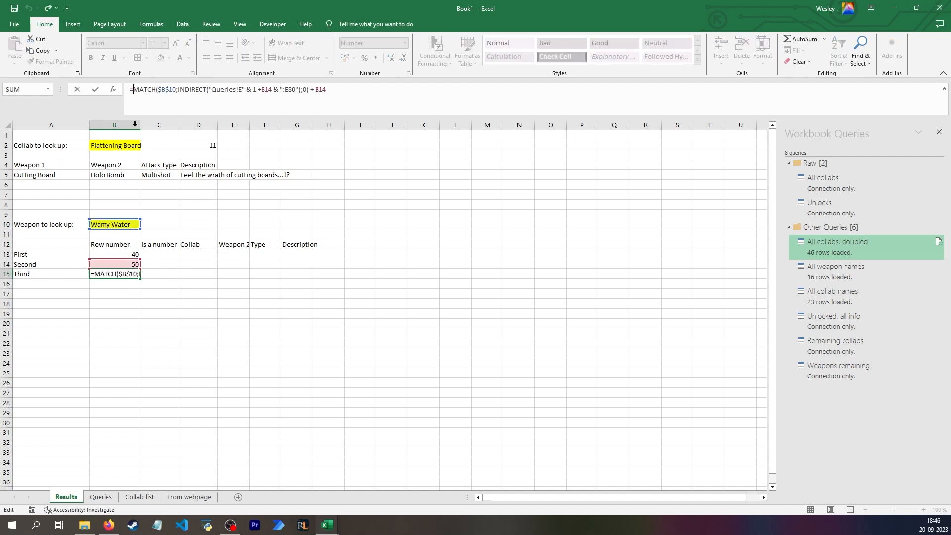
{"action": "type", "text": "if"}
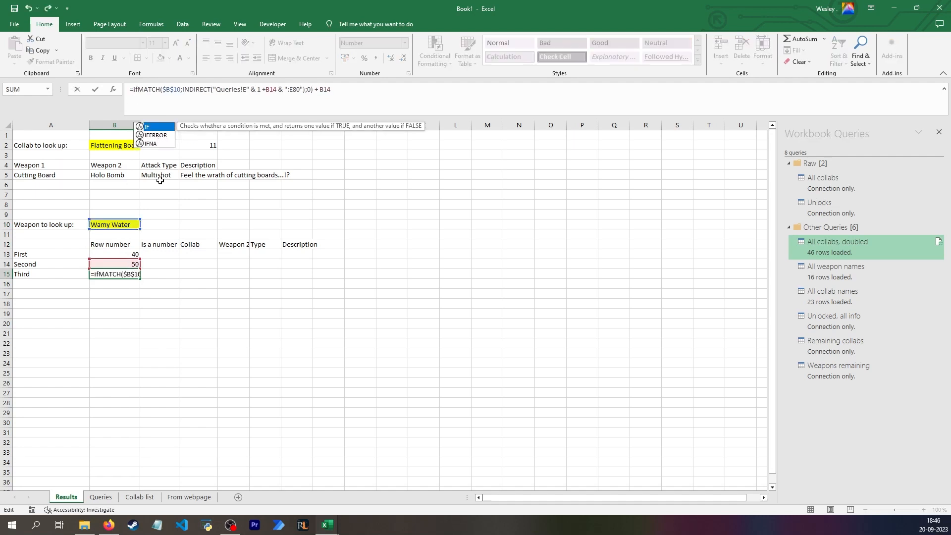
{"action": "key", "text": "Down"}
{"action": "key", "text": "Down"}
{"action": "key", "text": "Tab"}
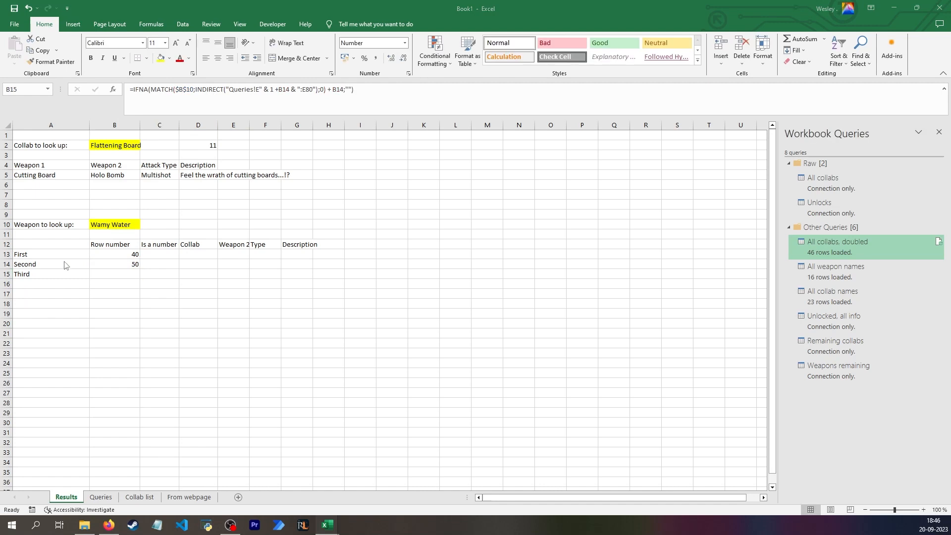
{"action": "left_click", "coordinate": [119, 272]}
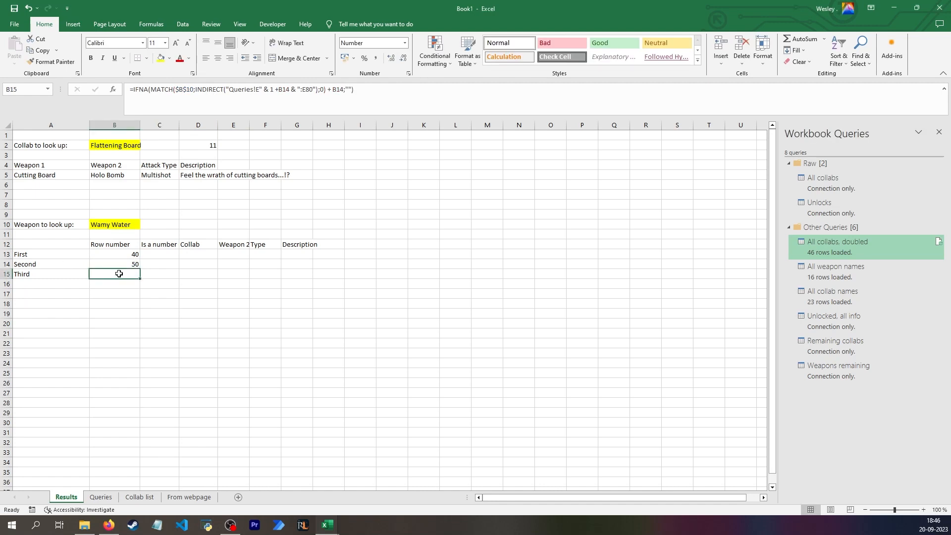
Enter =ISNUMBER(B13) in C13 under the Is a number heading
{"action": "left_click", "coordinate": [161, 256]}
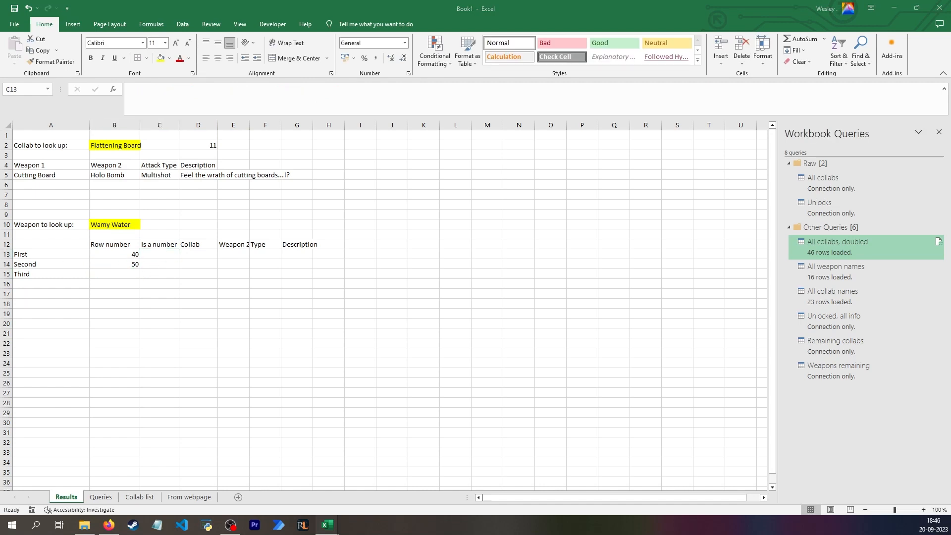
{"action": "type", "text": "=isn"}
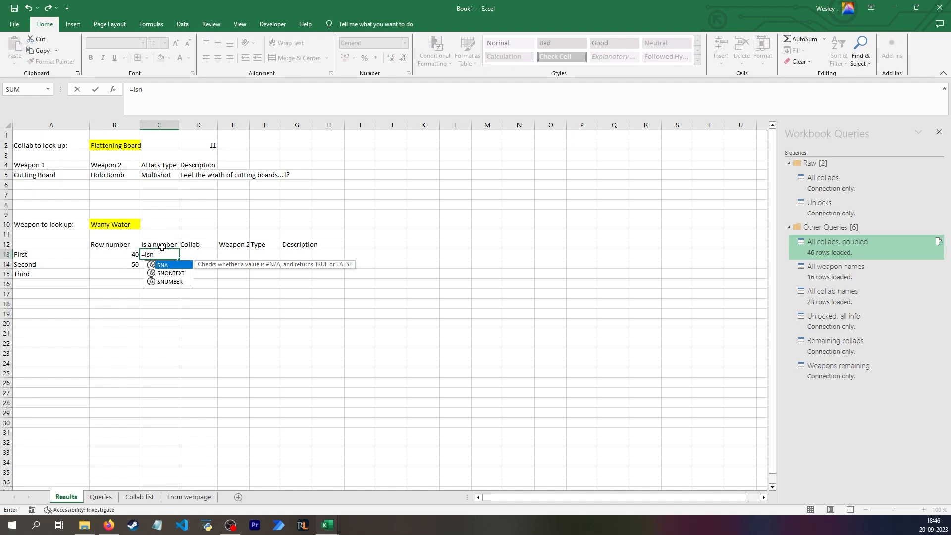
{"action": "key", "text": "Down"}
{"action": "key", "text": "Down"}
{"action": "key", "text": "Tab"}
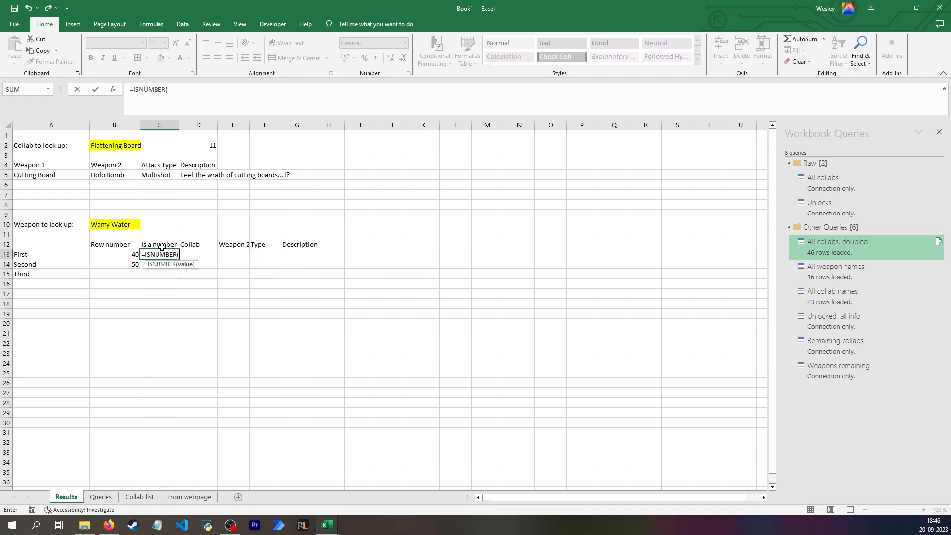
{"action": "left_click", "coordinate": [115, 253]}
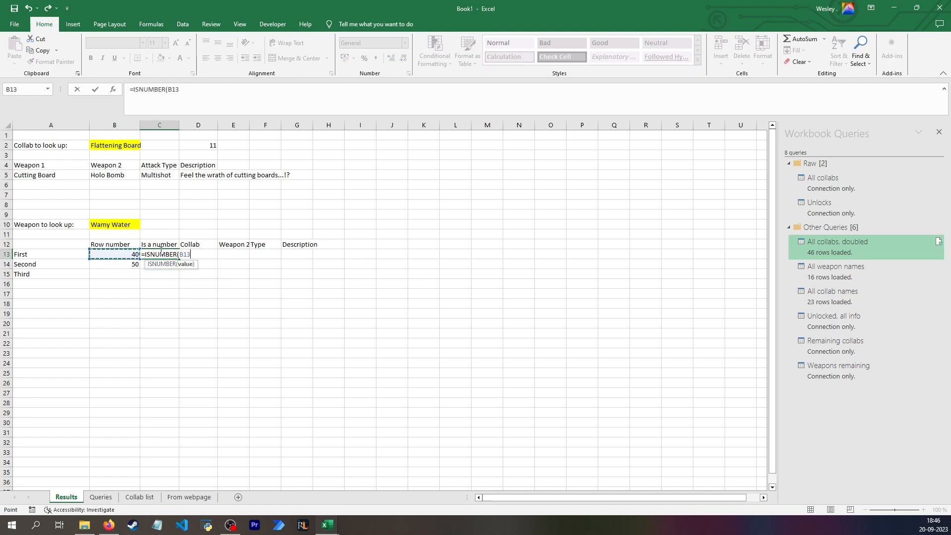
{"action": "type", "text": ")"}
{"action": "key", "text": "Return"}
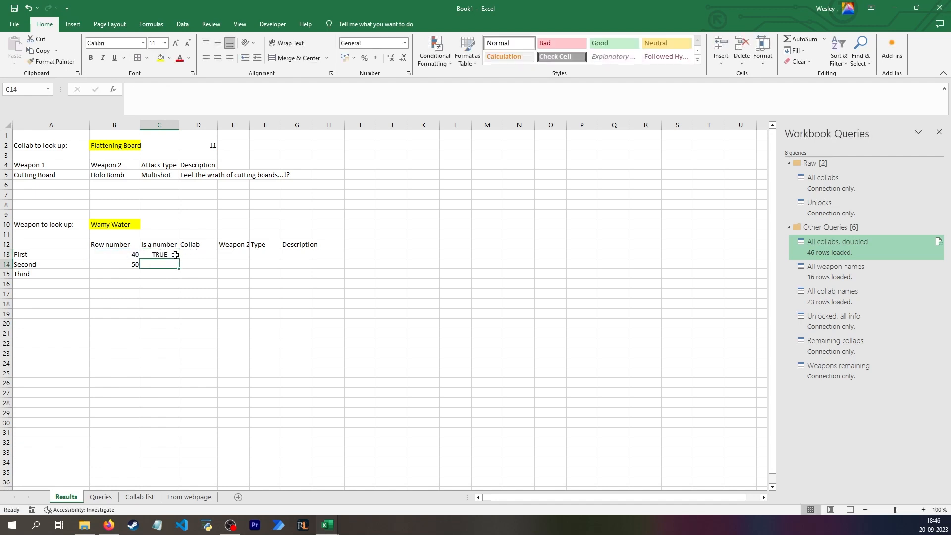
Copy the ISNUMBER formula from C13 down to C15
{"action": "left_click", "coordinate": [175, 254]}
{"action": "double_click", "coordinate": [179, 259]}
{"action": "left_click", "coordinate": [159, 275]}
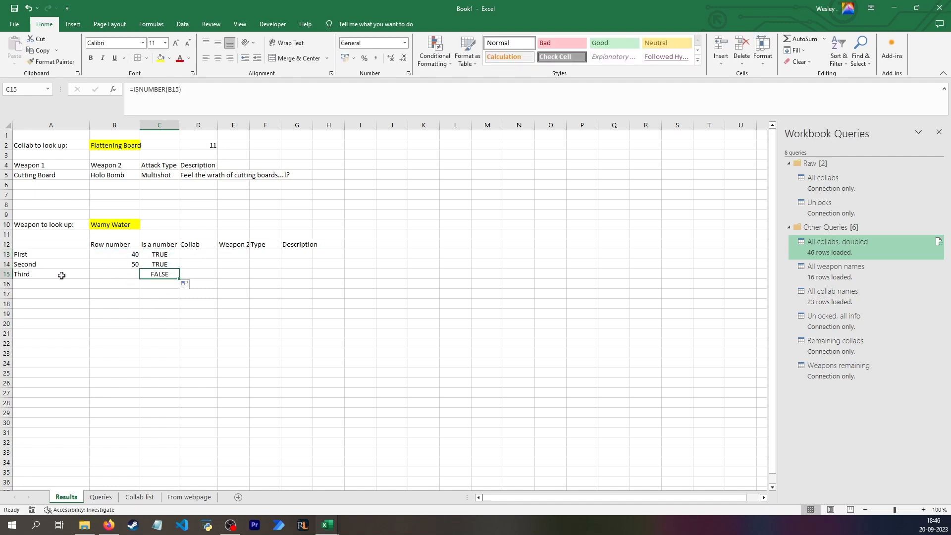
Create a formula-based conditional formatting rule for A15:G15 with the formula =C15=FALSE()
{"action": "left_click_drag", "start_coordinate": [61, 276], "coordinate": [307, 274]}
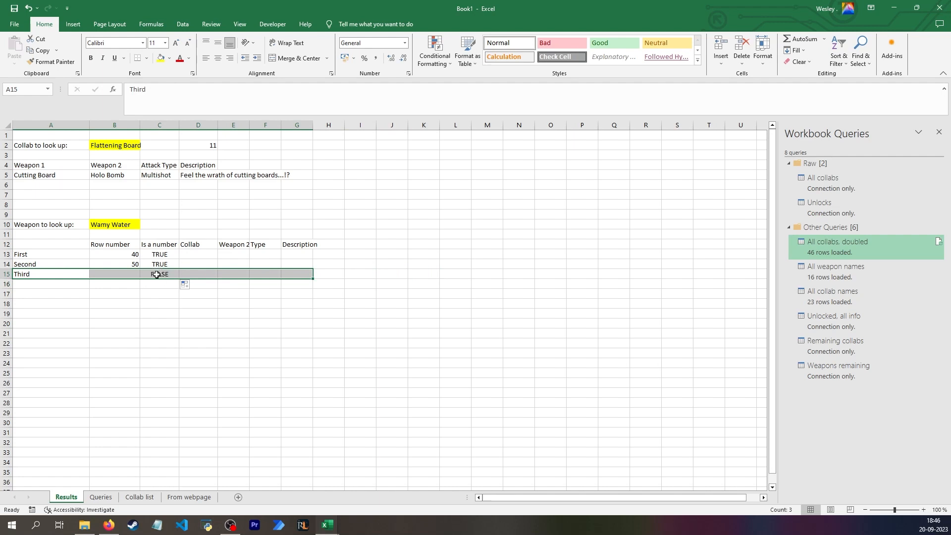
{"action": "left_click", "coordinate": [183, 24]}
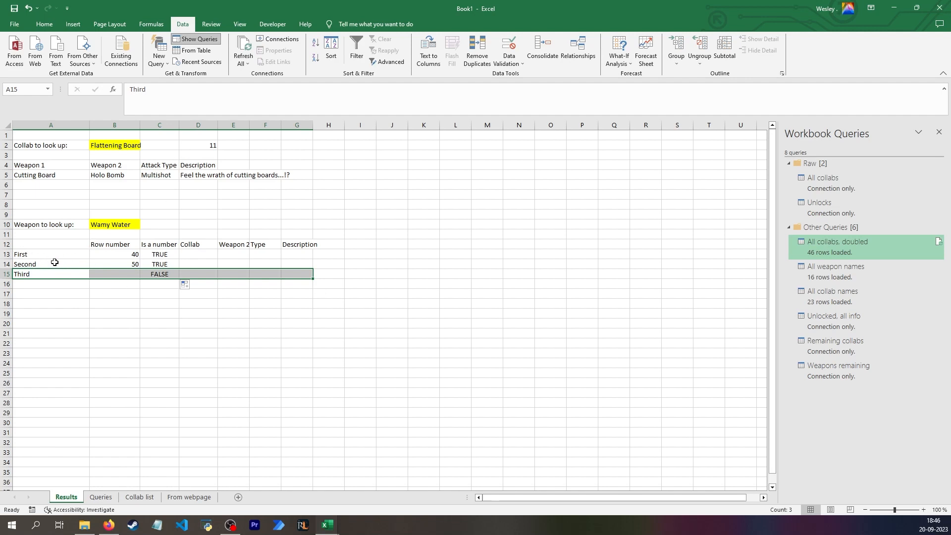
{"action": "left_click", "coordinate": [435, 51]}
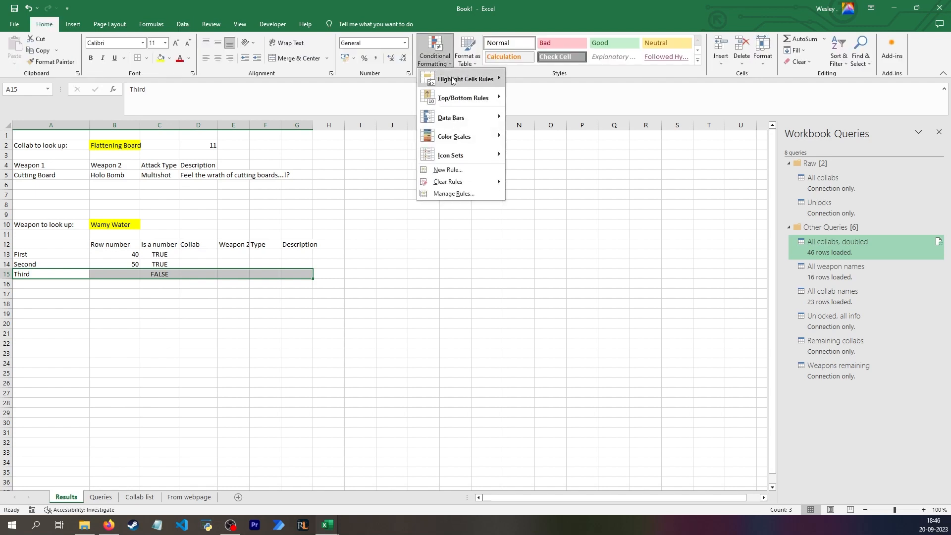
{"action": "mouse_move", "coordinate": [455, 80]}
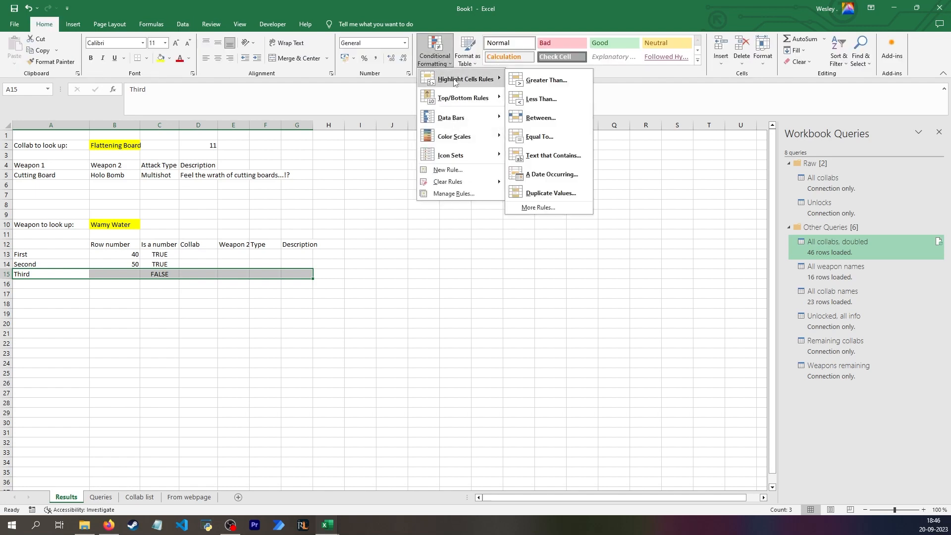
{"action": "left_click", "coordinate": [538, 208]}
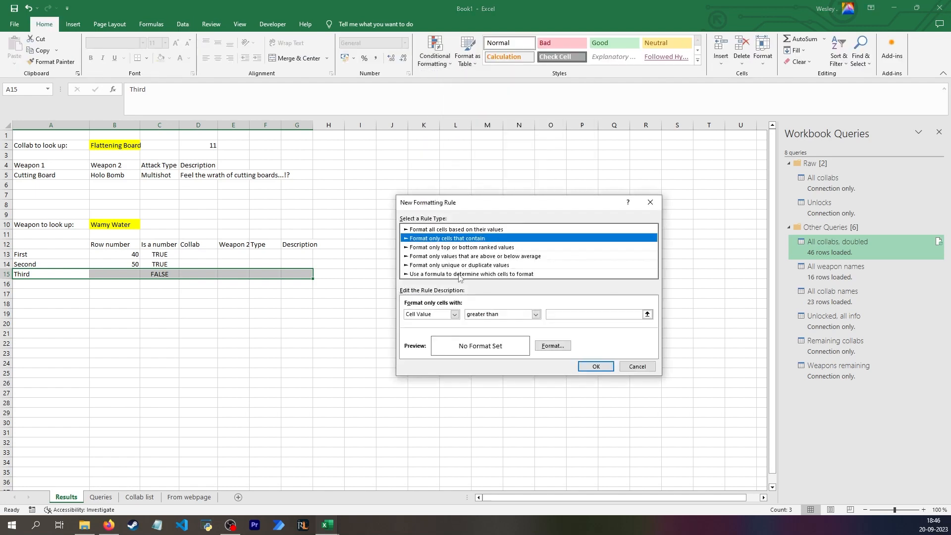
{"action": "left_click", "coordinate": [461, 274]}
{"action": "left_click", "coordinate": [550, 314]}
{"action": "type", "text": "="}
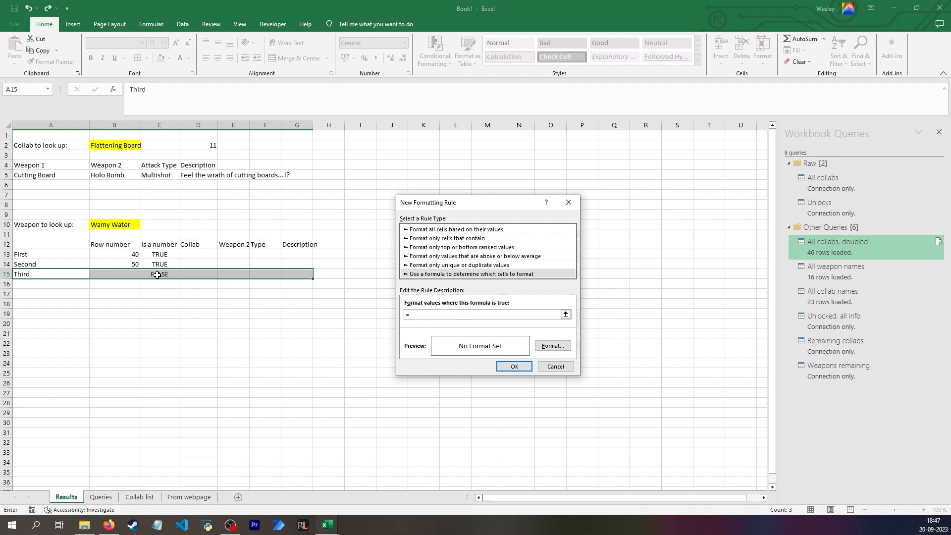
{"action": "type", "text": "C15=False("}
Set the new rule's font colour to white and apply the rule to A15:G15
{"action": "left_click", "coordinate": [553, 345]}
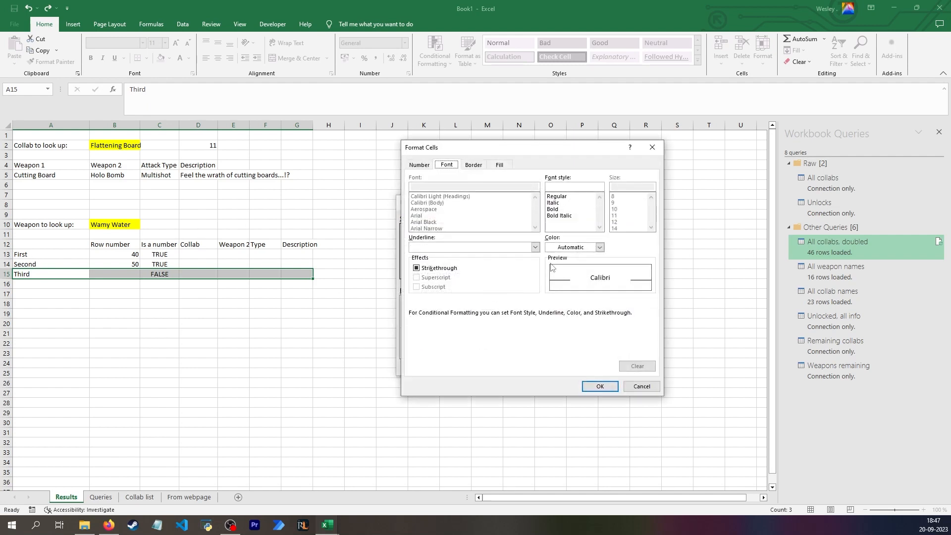
{"action": "left_click", "coordinate": [570, 247]}
{"action": "left_click", "coordinate": [555, 283]}
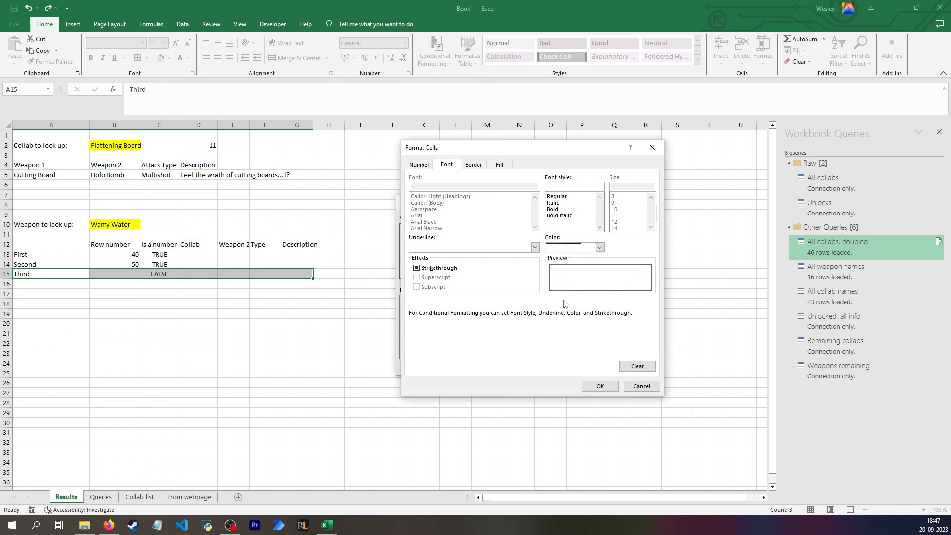
{"action": "left_click", "coordinate": [599, 386]}
{"action": "left_click", "coordinate": [510, 365]}
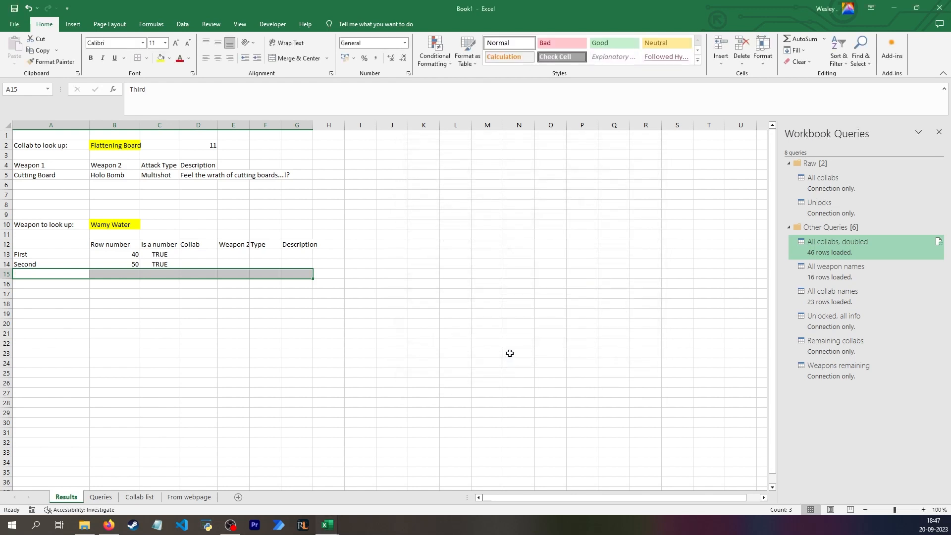
Try the formulas =FALSE and =FALSE() in the empty cell C20, and clear the cell
{"action": "left_click", "coordinate": [161, 323]}
{"action": "type", "text": "=FALSE"}
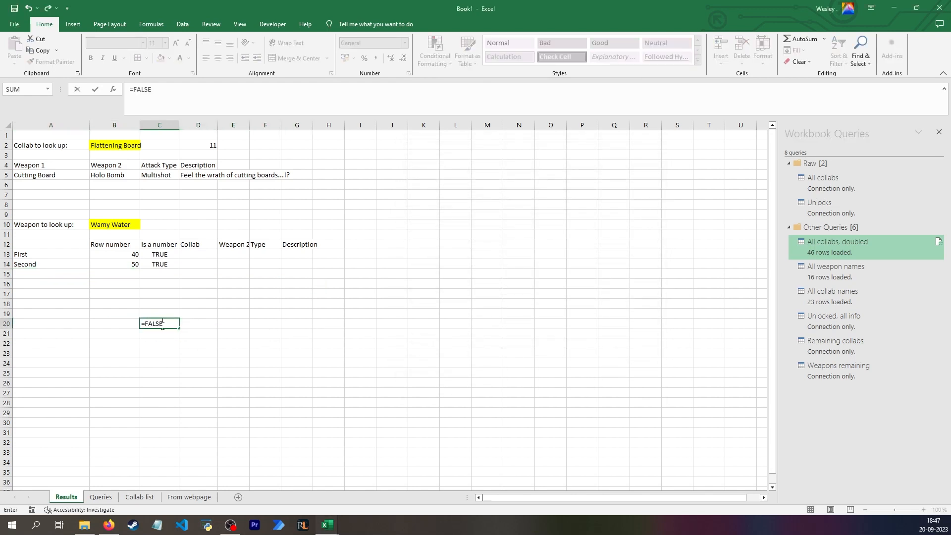
{"action": "key", "text": "Return"}
{"action": "left_click", "coordinate": [162, 325]}
{"action": "left_click", "coordinate": [179, 89]}
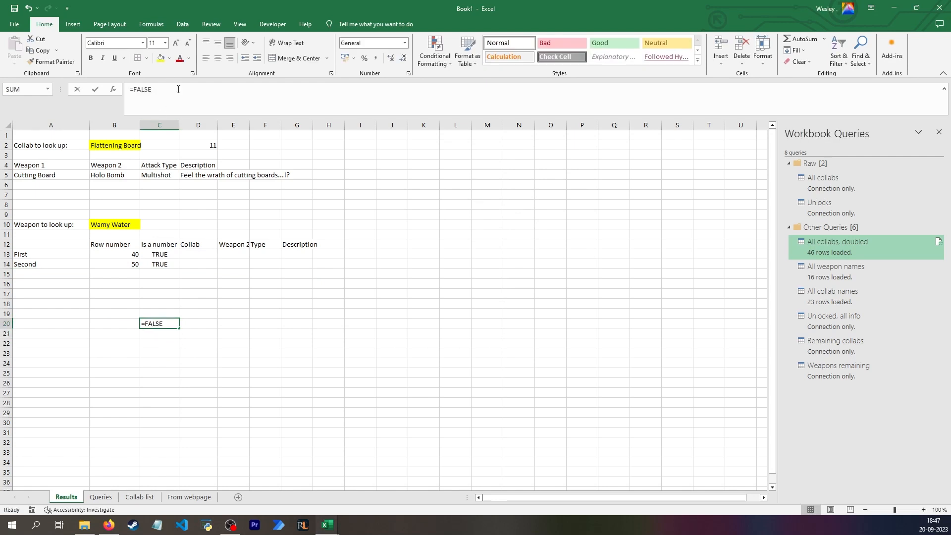
{"action": "type", "text": "()"}
{"action": "key", "text": "Return"}
{"action": "key", "text": "Up"}
{"action": "key", "text": "Delete"}
Test row 15's conditional formatting by setting the weapon in B10 to Sausage and to Plug Type Asacoco
{"action": "left_click", "coordinate": [165, 274]}
{"action": "left_click", "coordinate": [28, 271]}
{"action": "left_click", "coordinate": [117, 226]}
{"action": "left_click", "coordinate": [145, 226]}
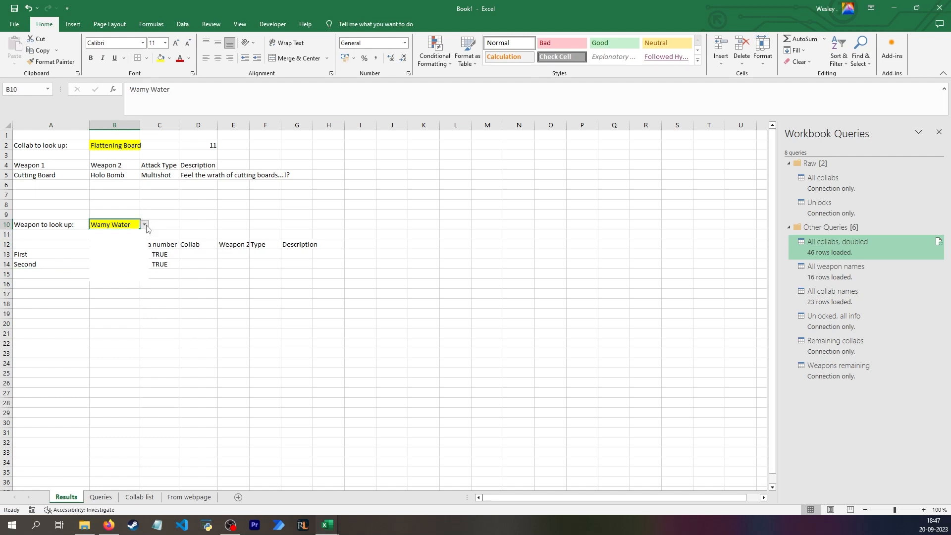
{"action": "left_click", "coordinate": [130, 240]}
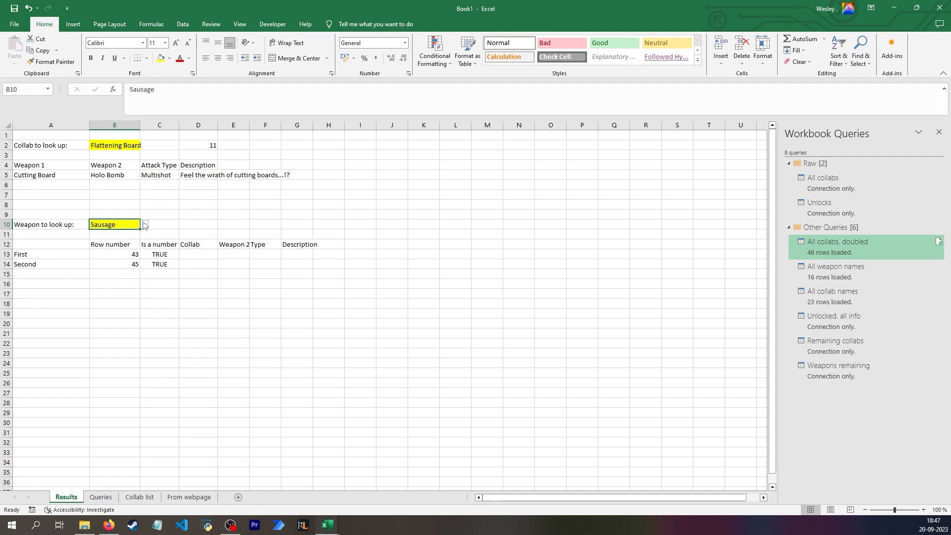
{"action": "left_click", "coordinate": [144, 226]}
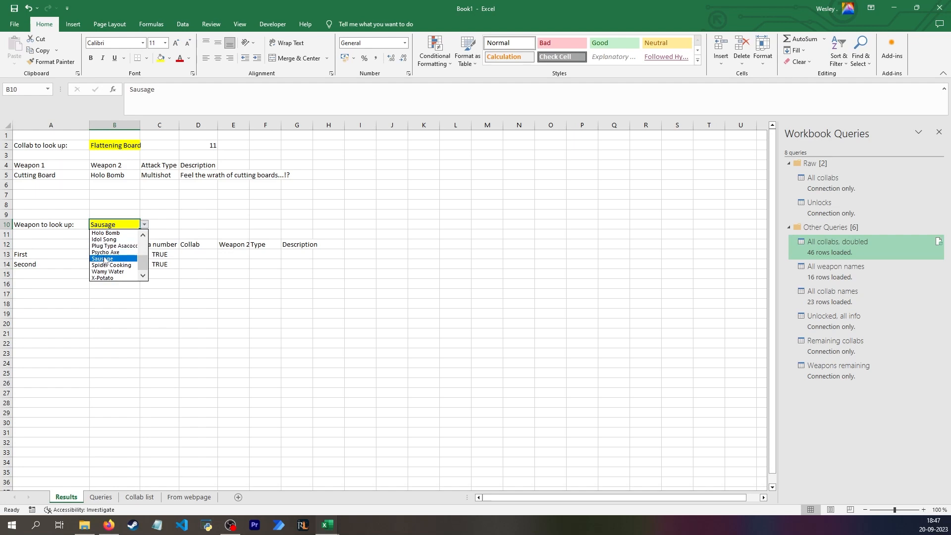
{"action": "left_click", "coordinate": [114, 246]}
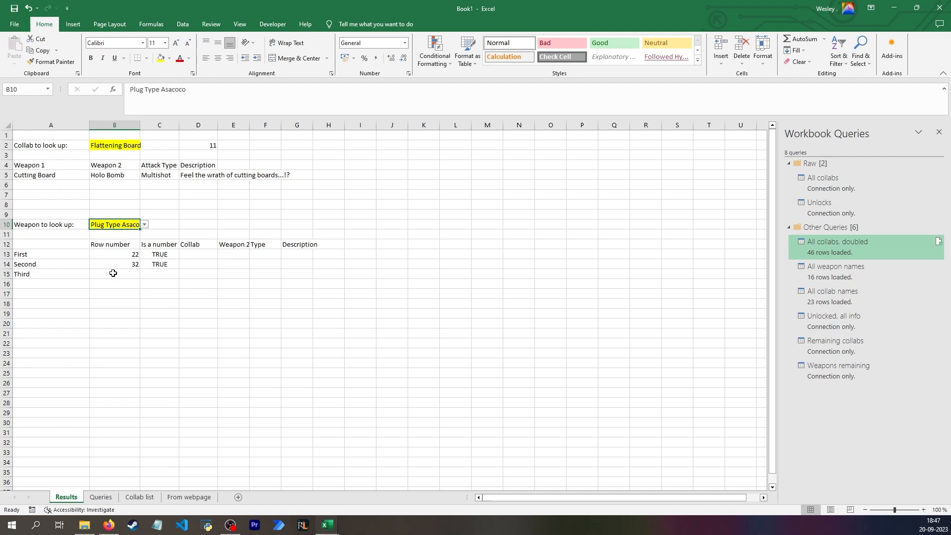
Change the conditional formatting rule on A15:G15 to the formula =$C15=FALSE() so its column reference is absolute
{"action": "left_click", "coordinate": [183, 23]}
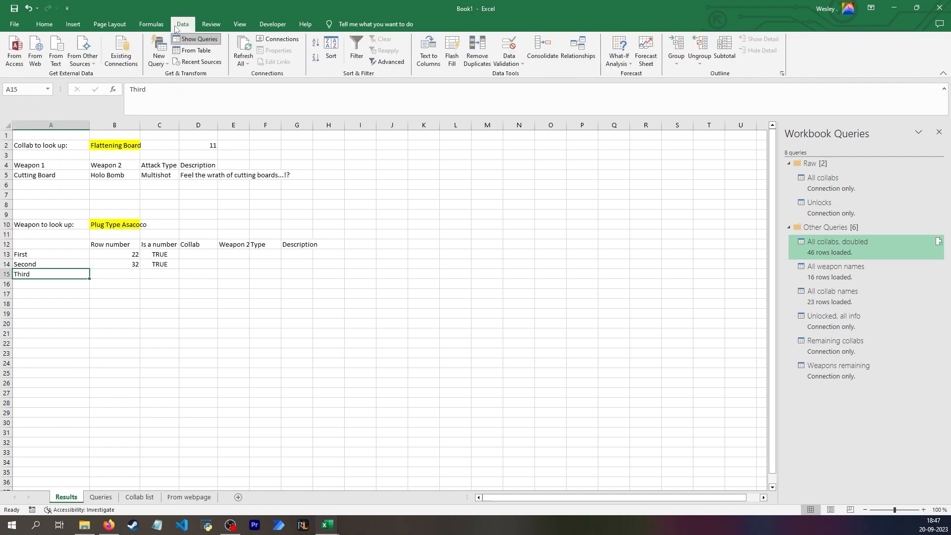
{"action": "left_click", "coordinate": [44, 24]}
{"action": "left_click", "coordinate": [434, 54]}
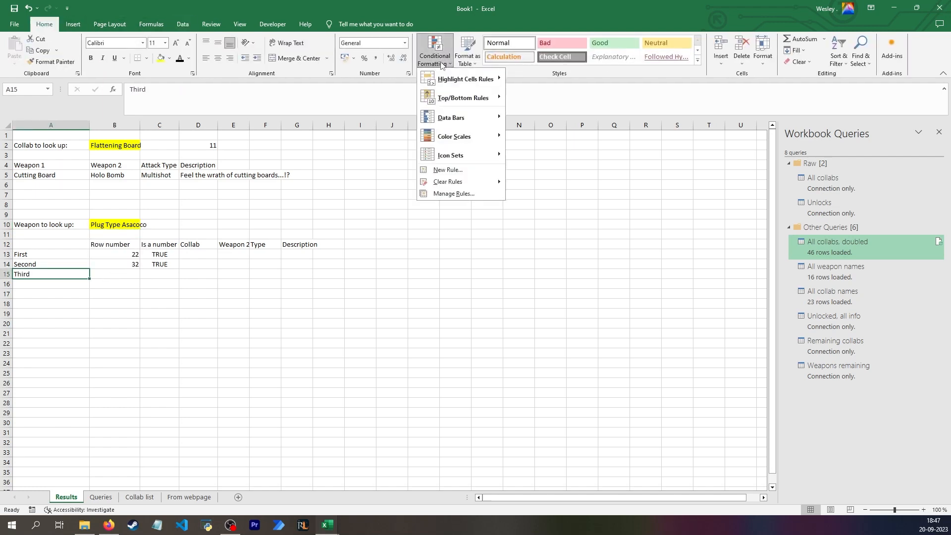
{"action": "left_click", "coordinate": [448, 196]}
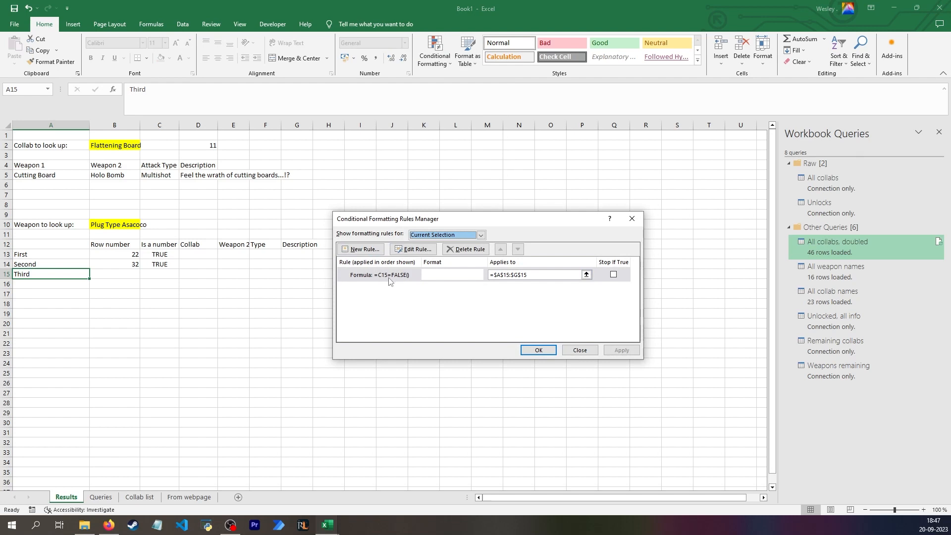
{"action": "double_click", "coordinate": [402, 276]}
{"action": "left_click", "coordinate": [403, 316]}
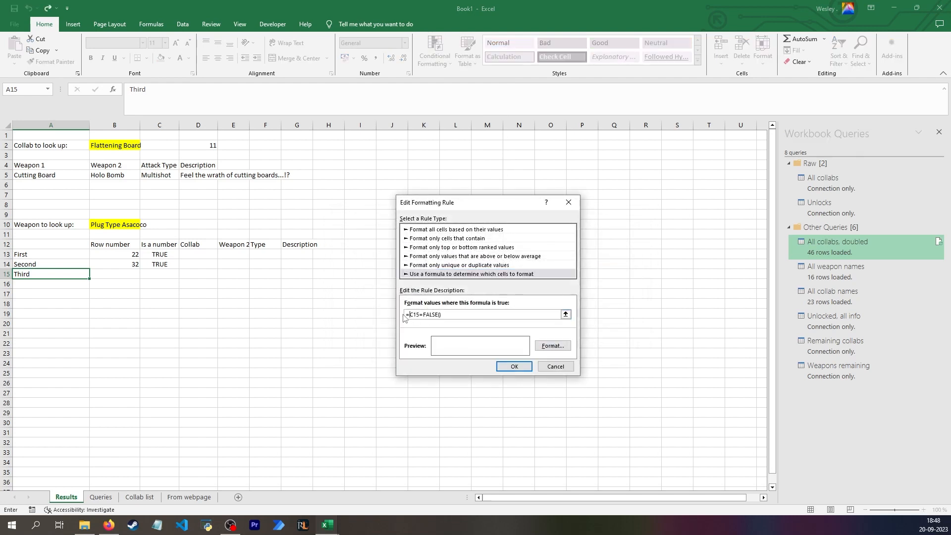
{"action": "type", "text": "$"}
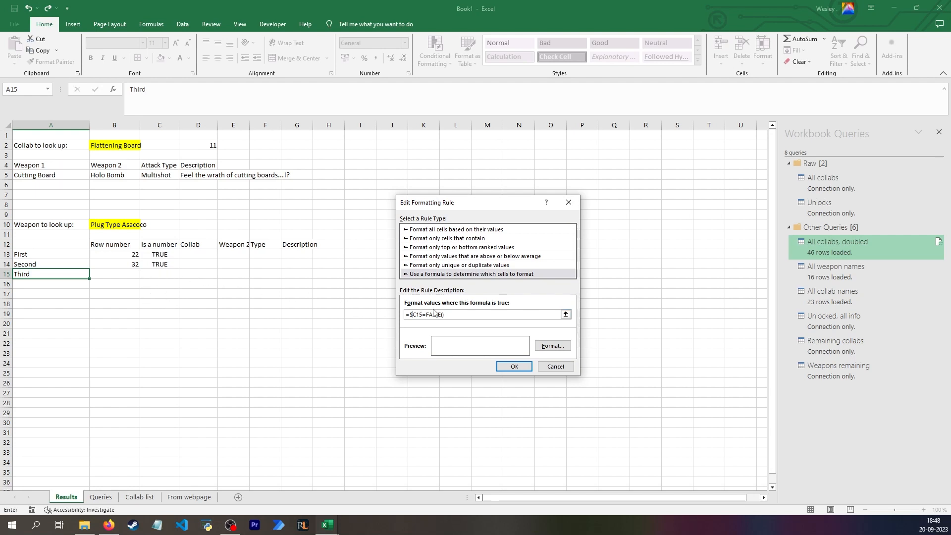
{"action": "key", "text": "Return"}
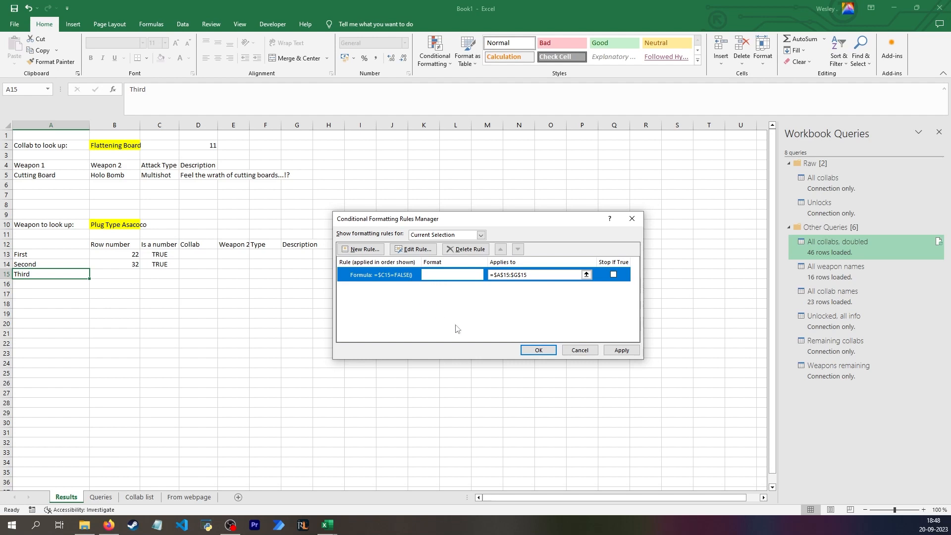
{"action": "left_click", "coordinate": [537, 349]}
Enter =INDIRECT("Queries!D" & Results!B13) in D13 under Collab and fill it down to D15
{"action": "left_click", "coordinate": [198, 254]}
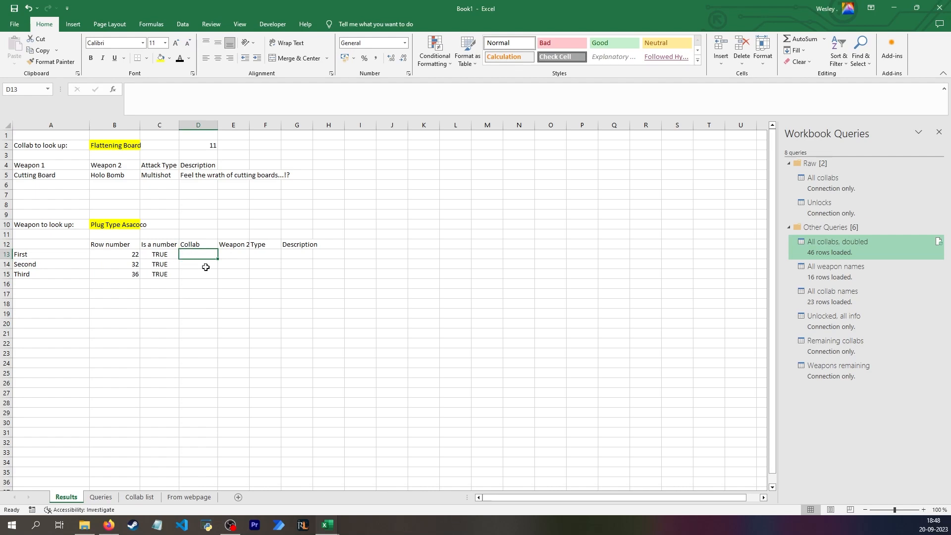
{"action": "left_click", "coordinate": [101, 496]}
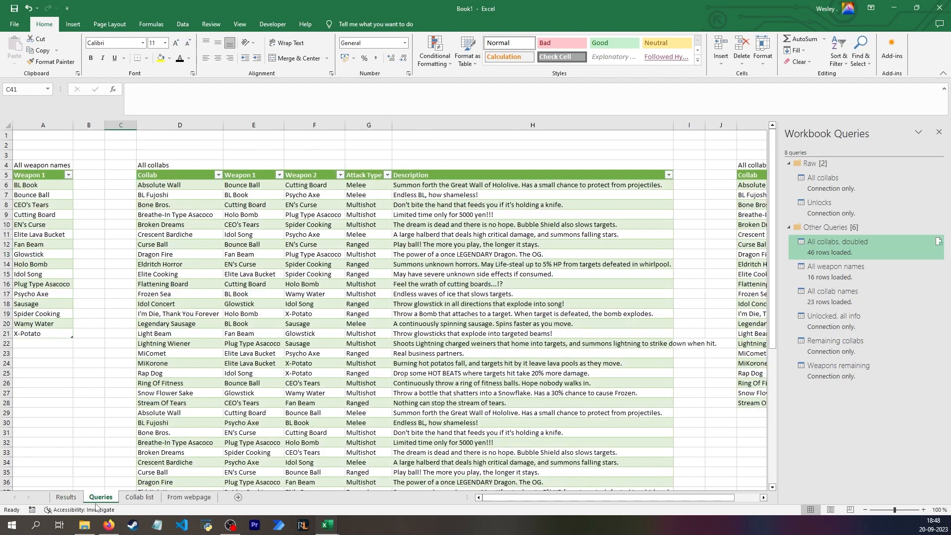
{"action": "left_click", "coordinate": [66, 497]}
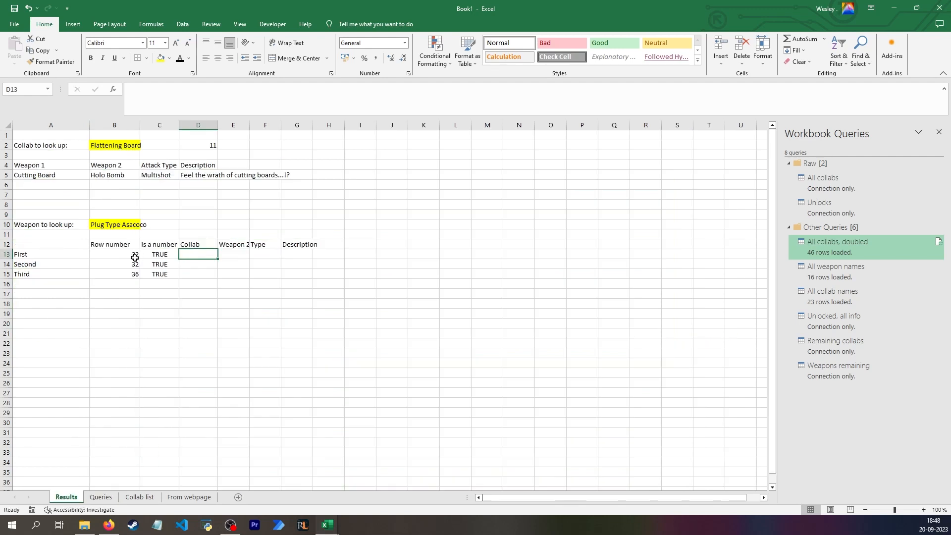
{"action": "left_click", "coordinate": [119, 255]}
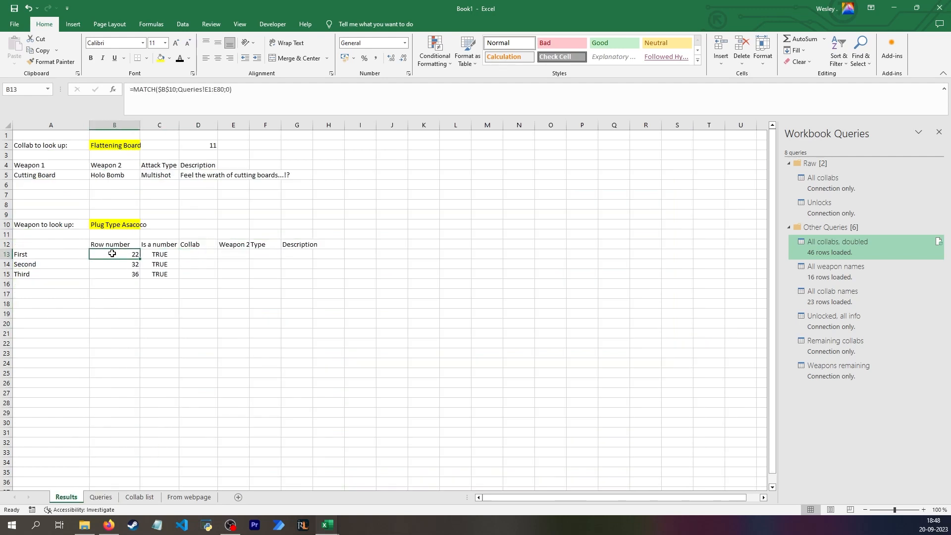
{"action": "left_click", "coordinate": [202, 255]}
{"action": "type", "text": "="}
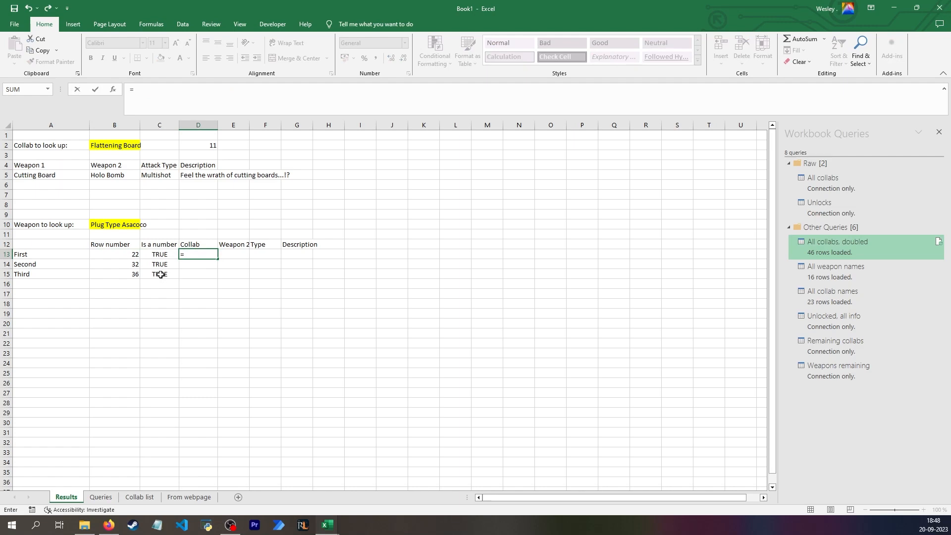
{"action": "type", "text": "INDIRECT("}
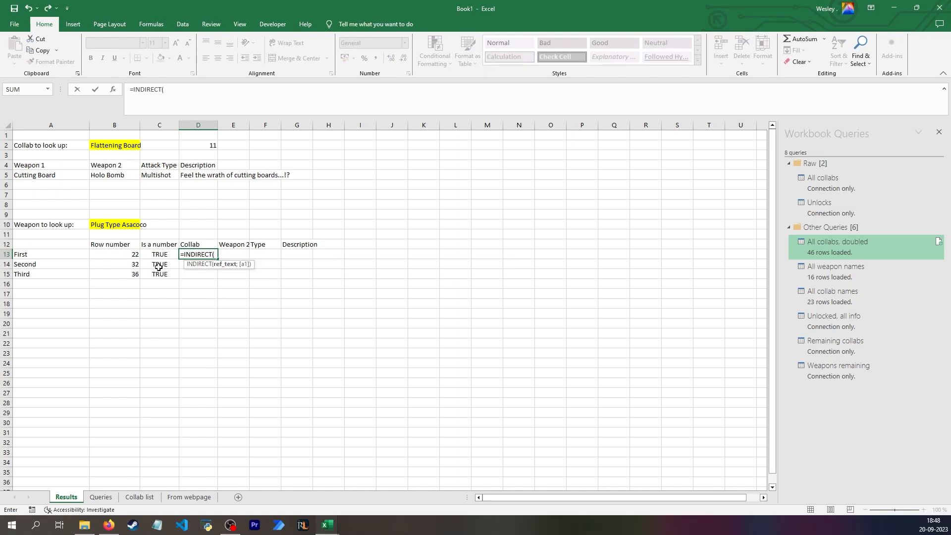
{"action": "left_click", "coordinate": [101, 497]}
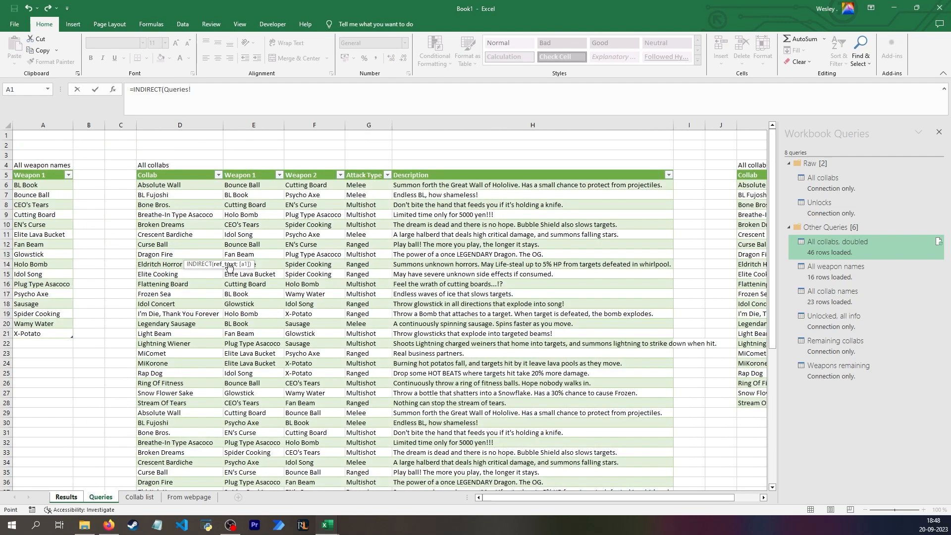
{"action": "left_click", "coordinate": [77, 497]}
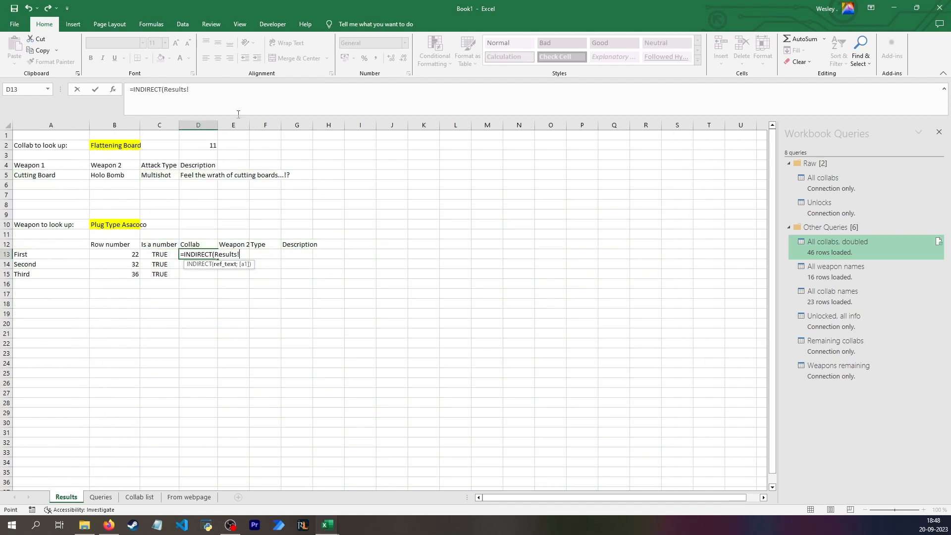
{"action": "left_click_drag", "start_coordinate": [193, 90], "coordinate": [164, 88]}
{"action": "type", "text": "\"Queri"}
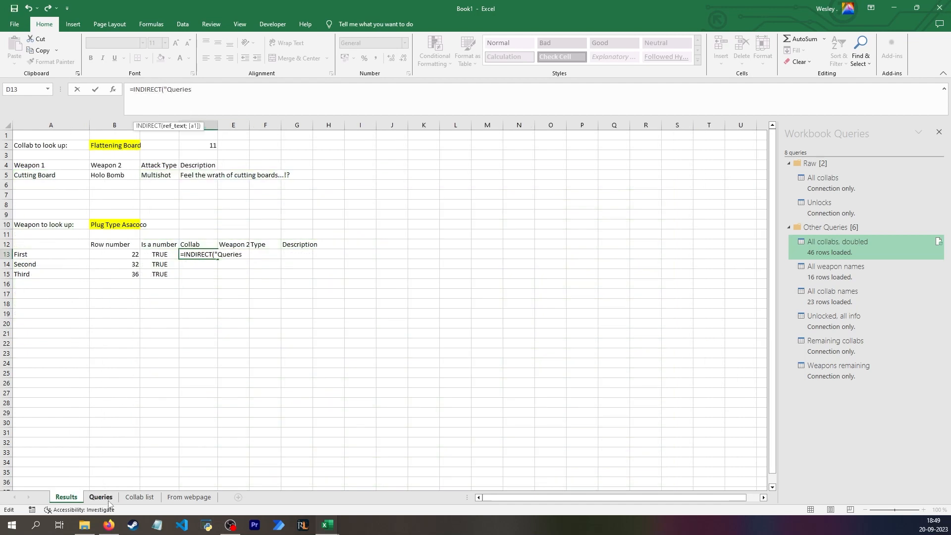
{"action": "type", "text": "es"}
{"action": "left_click", "coordinate": [167, 89]}
{"action": "type", "text": "'"}
{"action": "key", "text": "BackSpace"}
{"action": "left_click", "coordinate": [127, 255]}
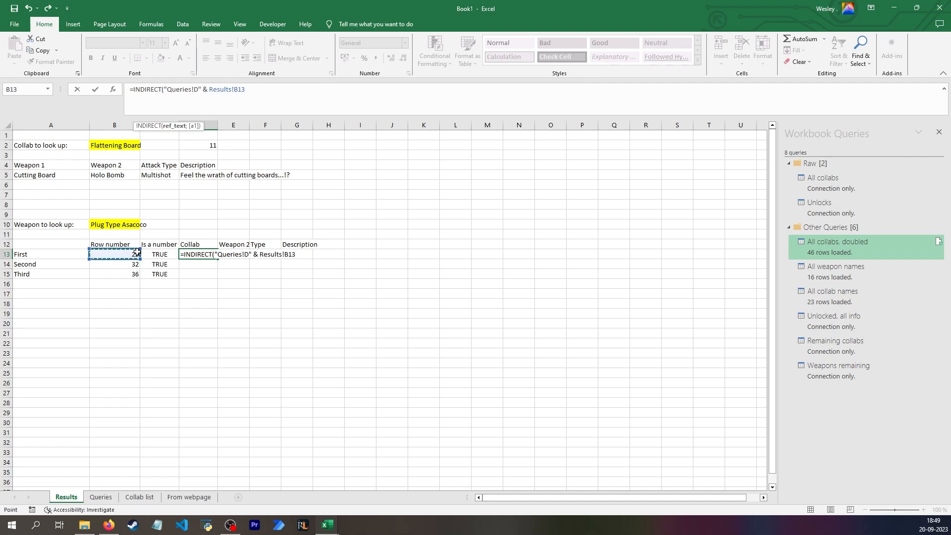
{"action": "key", "text": "Return"}
Make the column absolute in D13's reference (Results!$B13) and fill the formula across D13:G15
{"action": "left_click", "coordinate": [237, 89]}
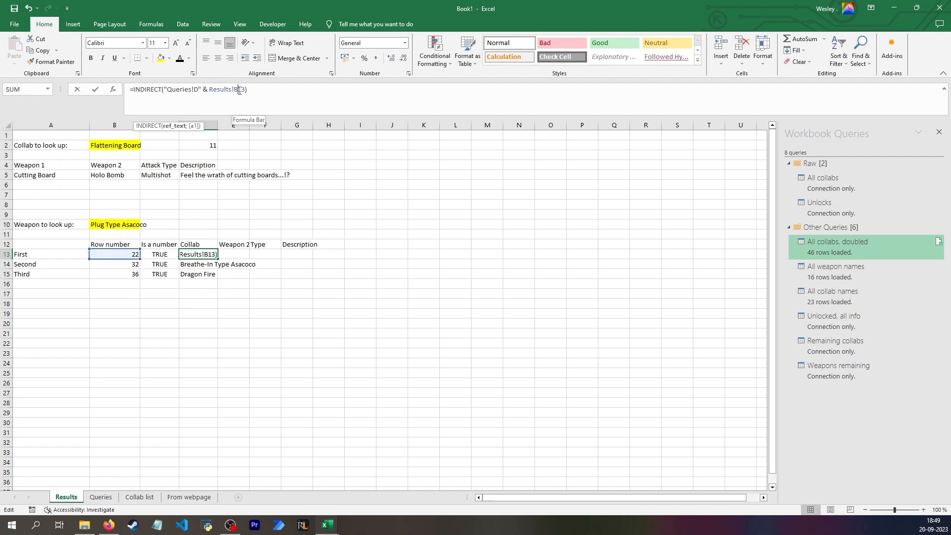
{"action": "key", "text": "F4"}
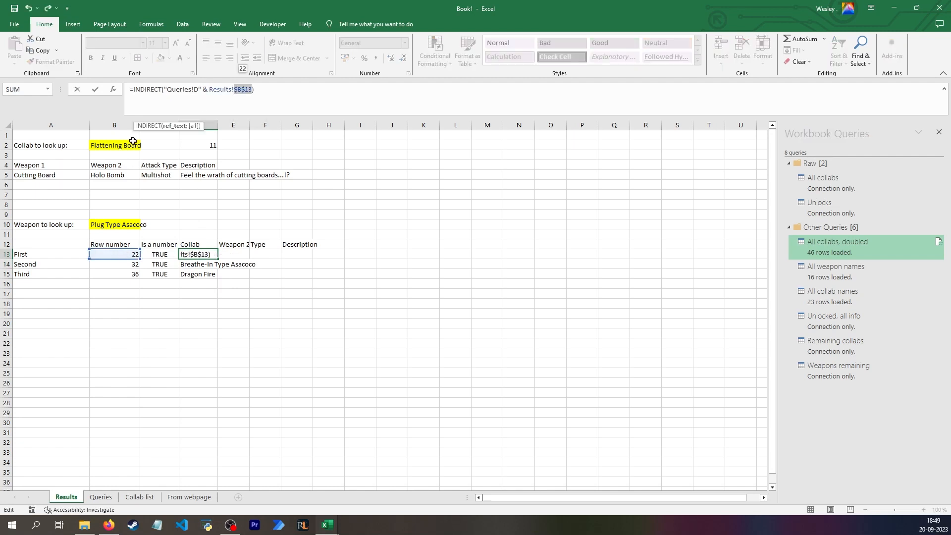
{"action": "key", "text": "F4"}
{"action": "key", "text": "F4"}
{"action": "key", "text": "Return"}
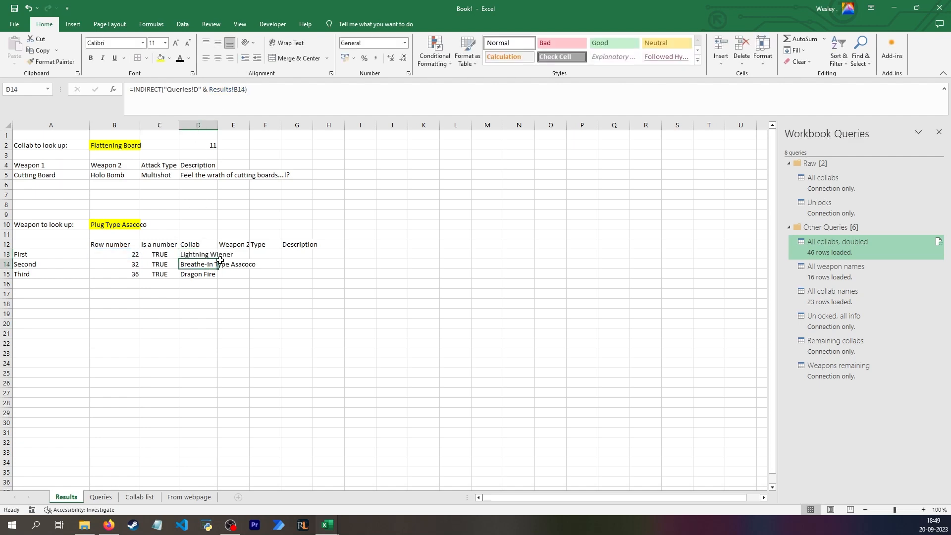
{"action": "left_click", "coordinate": [198, 254]}
{"action": "left_click_drag", "start_coordinate": [217, 259], "coordinate": [311, 275]}
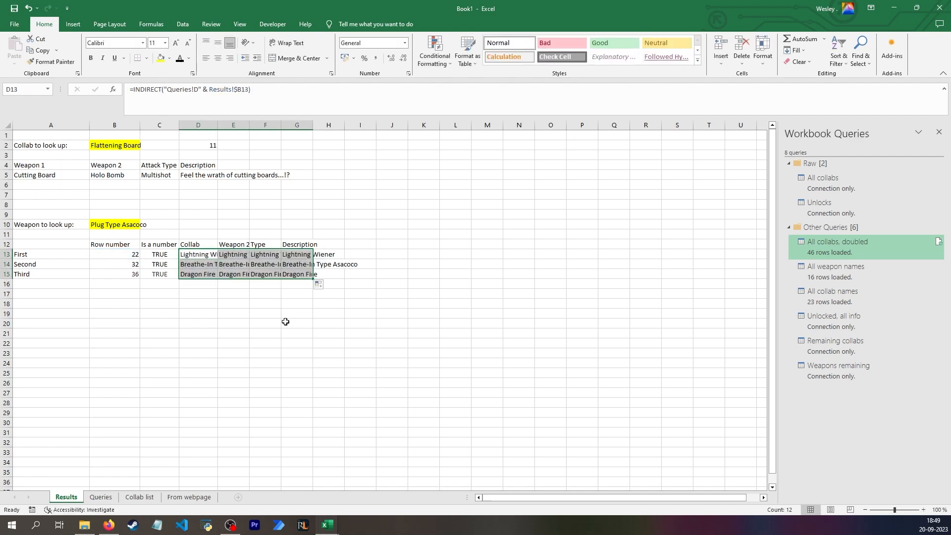
{"action": "left_click", "coordinate": [200, 254]}
{"action": "left_click", "coordinate": [235, 89]}
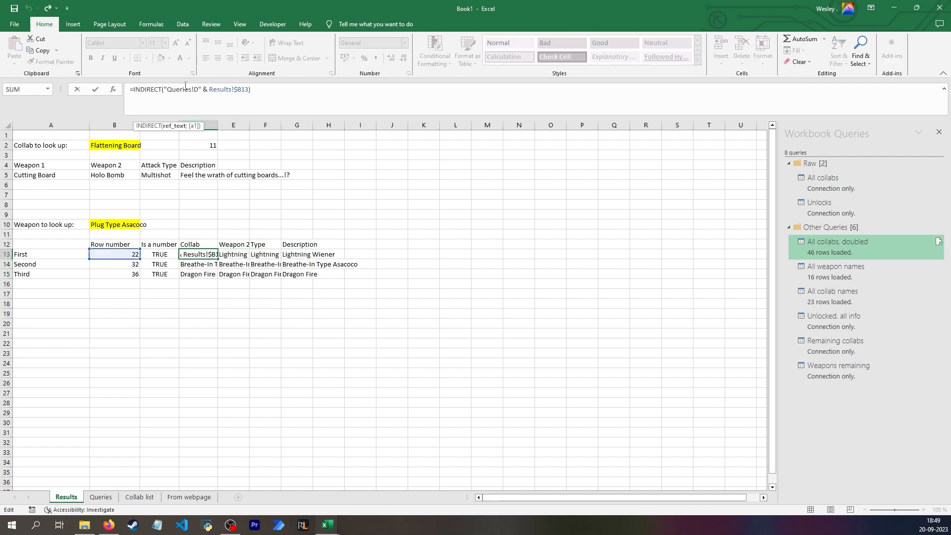
{"action": "key", "text": "Escape"}
Point the INDIRECT formulas in E13, F13 and G13 at columns F, G and H of the Queries sheet
{"action": "left_click", "coordinate": [233, 257]}
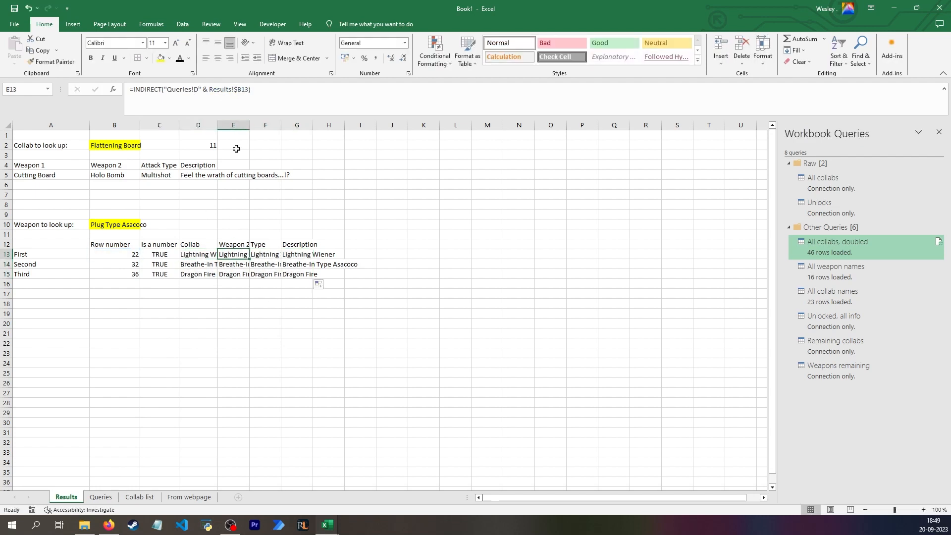
{"action": "double_click", "coordinate": [197, 90]}
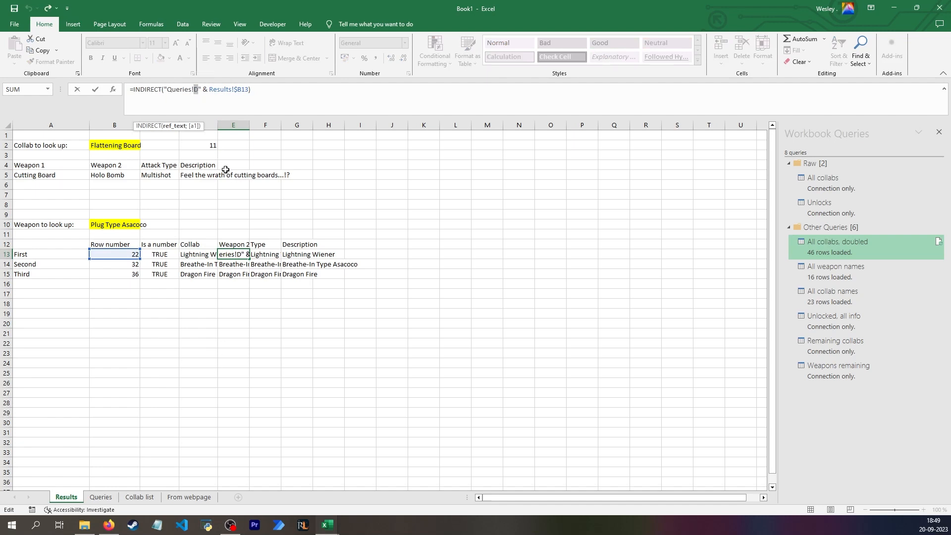
{"action": "type", "text": "F"}
{"action": "key", "text": "Tab"}
{"action": "left_click", "coordinate": [199, 90]}
{"action": "type", "text": "G"}
{"action": "key", "text": "Tab"}
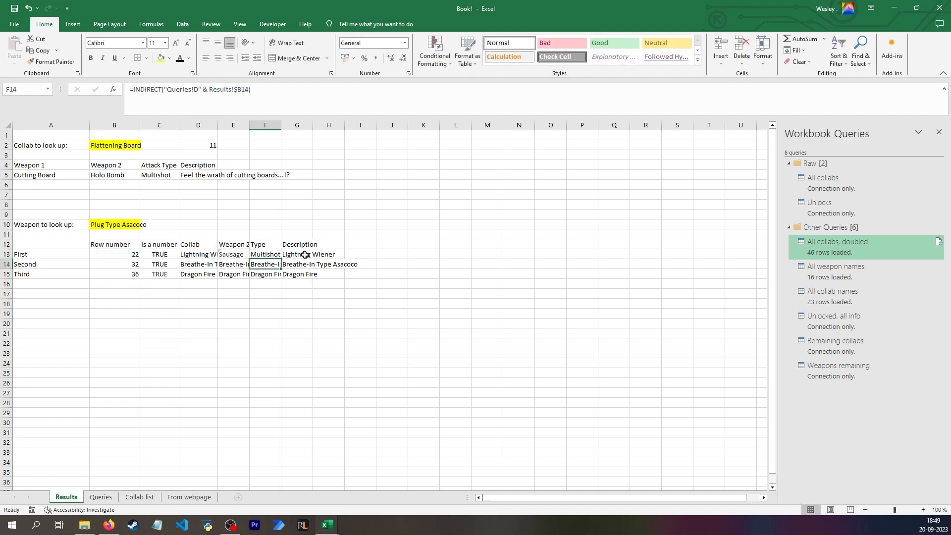
{"action": "double_click", "coordinate": [200, 89]}
{"action": "type", "text": "H"}
{"action": "key", "text": "Return"}
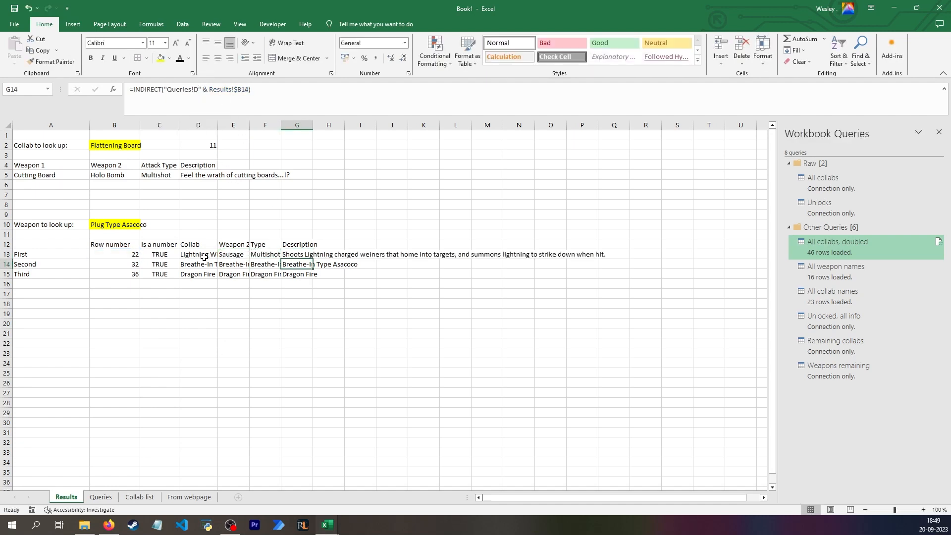
Check the weapon columns on the Queries sheet, fill the D13:G13 formulas down to row 15, and widen columns D to F to fit
{"action": "left_click", "coordinate": [230, 254]}
{"action": "left_click", "coordinate": [100, 497]}
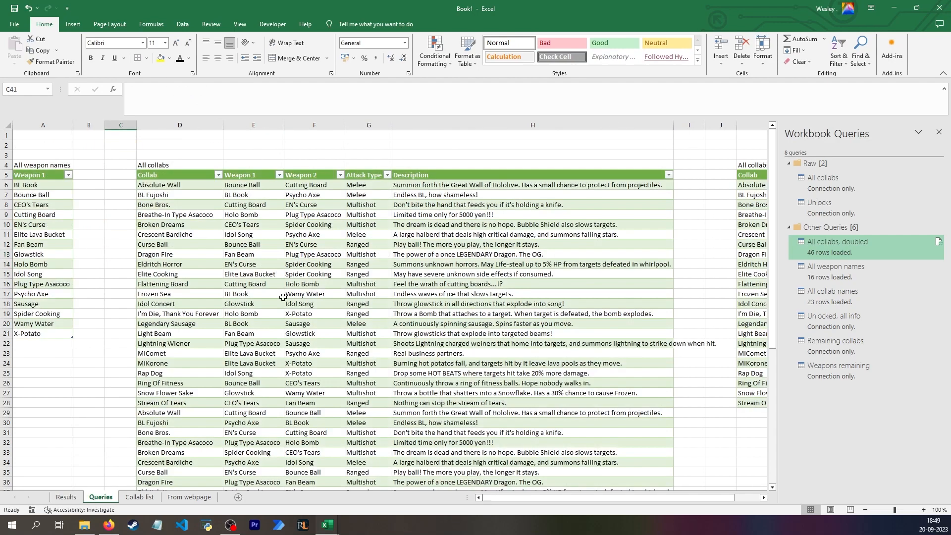
{"action": "left_click", "coordinate": [251, 168]}
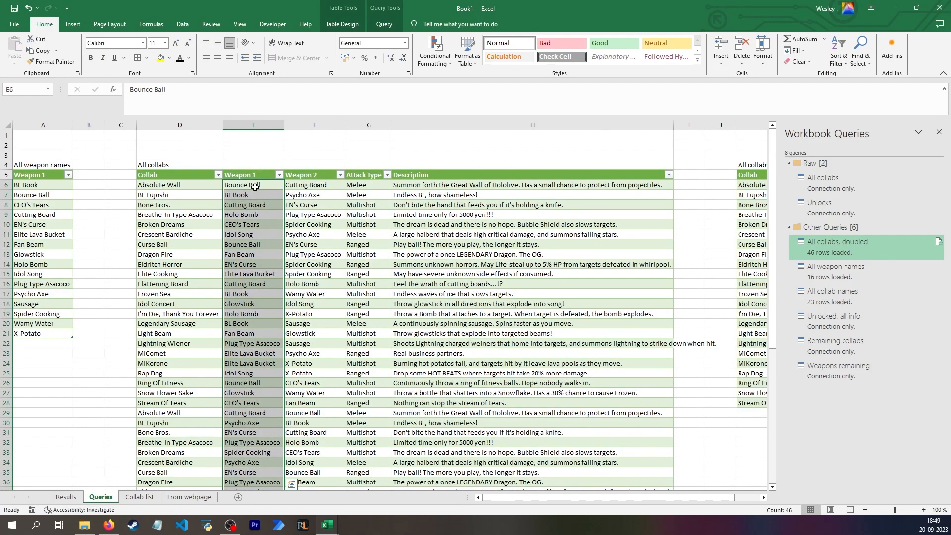
{"action": "left_click", "coordinate": [307, 170]}
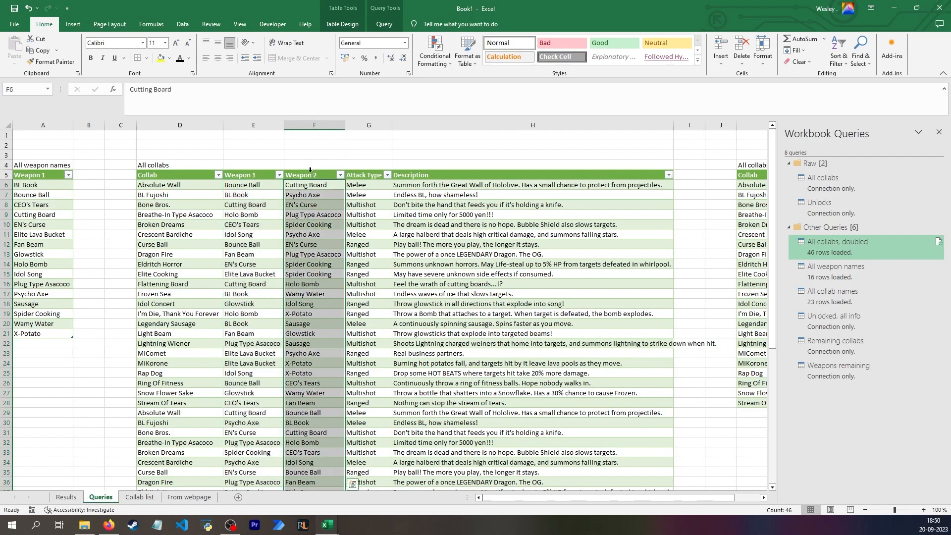
{"action": "left_click", "coordinate": [66, 496]}
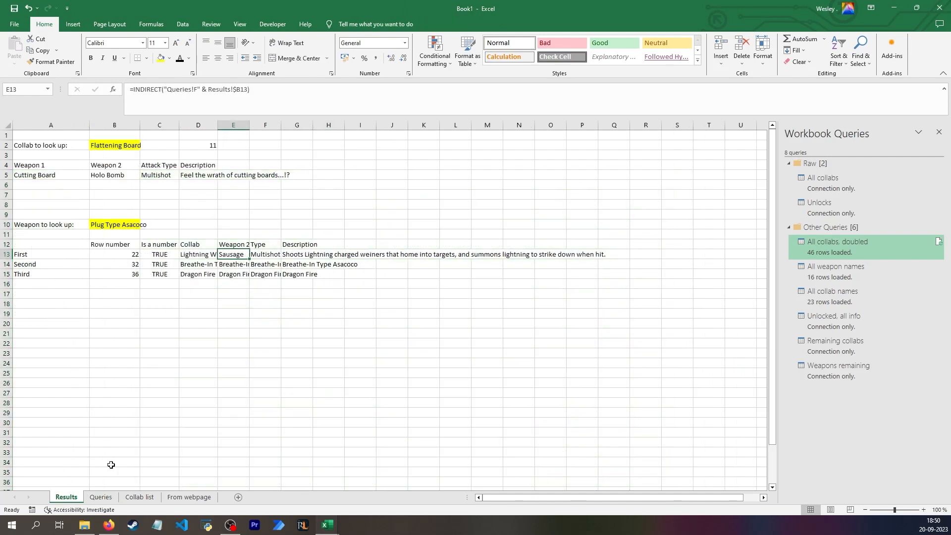
{"action": "left_click_drag", "start_coordinate": [198, 254], "coordinate": [315, 275]}
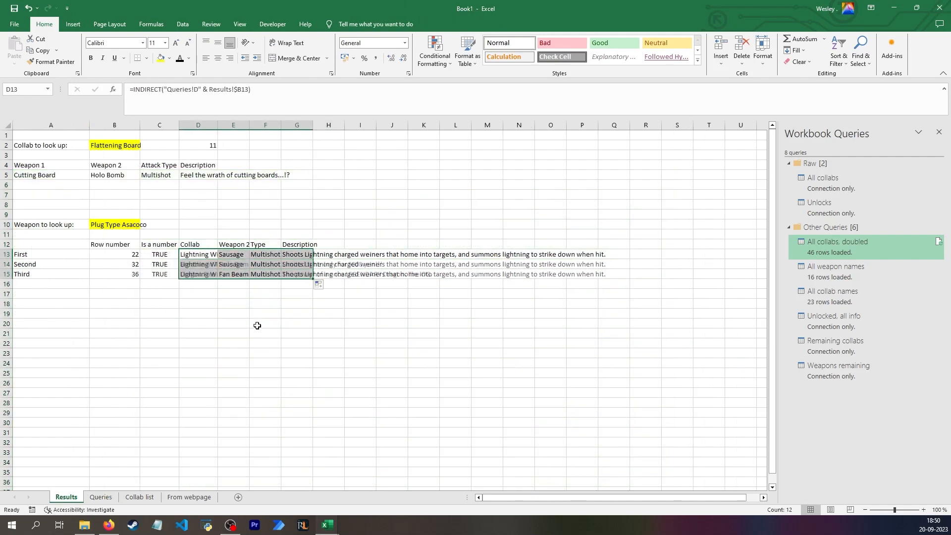
Test the weapon lookup by setting B10 to Sausage, and inspect the Third row's description cell
{"action": "left_click", "coordinate": [137, 225]}
{"action": "left_click", "coordinate": [144, 226]}
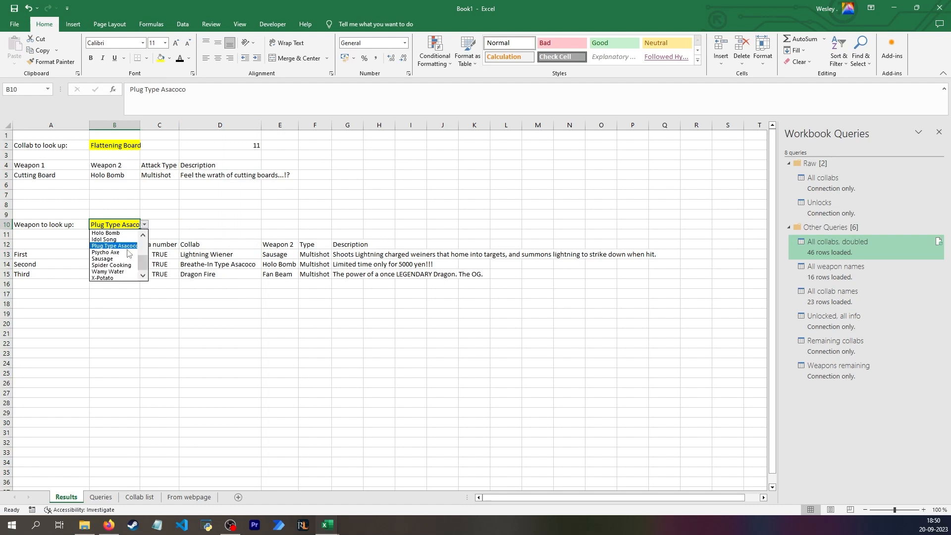
{"action": "left_click", "coordinate": [114, 257]}
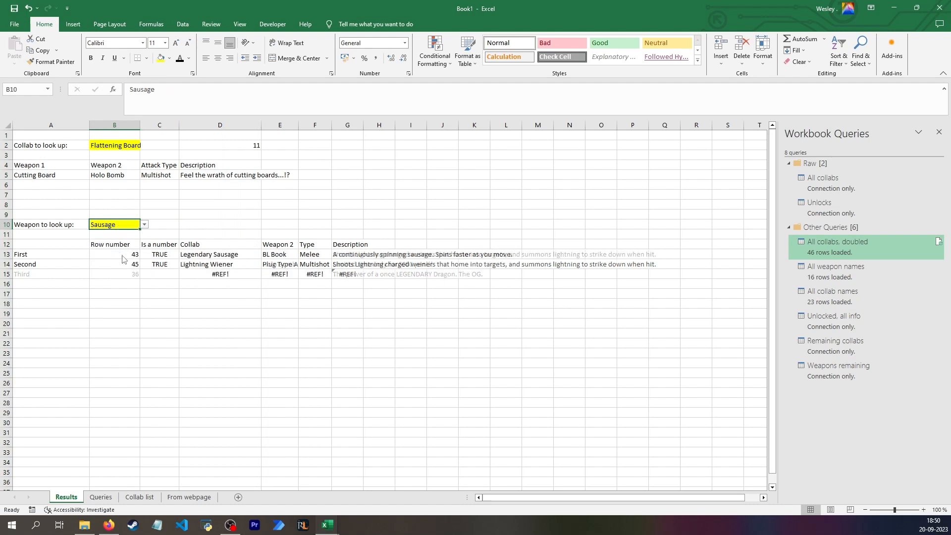
{"action": "left_click", "coordinate": [349, 274]}
Extend the conditional formatting rule that hides the Third row so it applies to $A$15:$G$15
{"action": "left_click", "coordinate": [55, 275]}
{"action": "left_click", "coordinate": [434, 55]}
{"action": "left_click", "coordinate": [467, 194]}
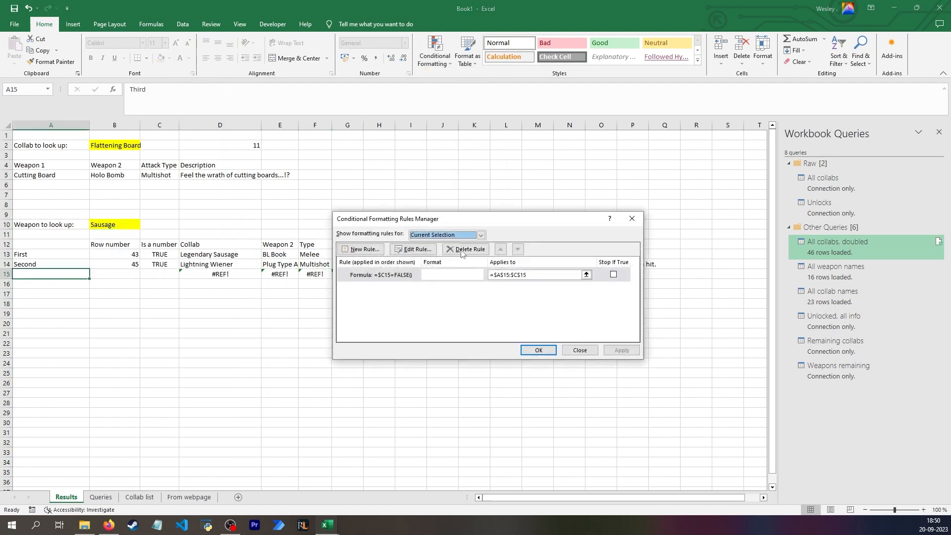
{"action": "left_click_drag", "start_coordinate": [451, 223], "coordinate": [536, 204]}
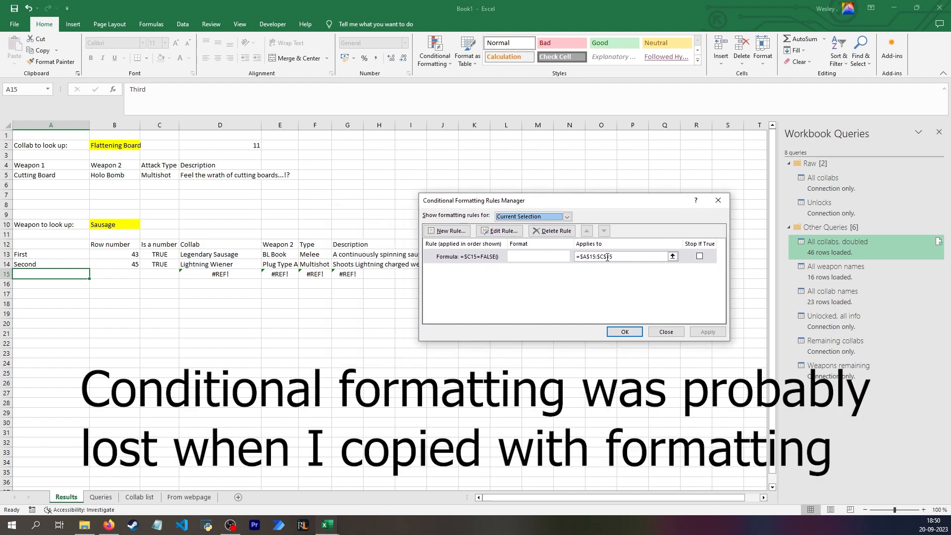
{"action": "left_click", "coordinate": [605, 257]}
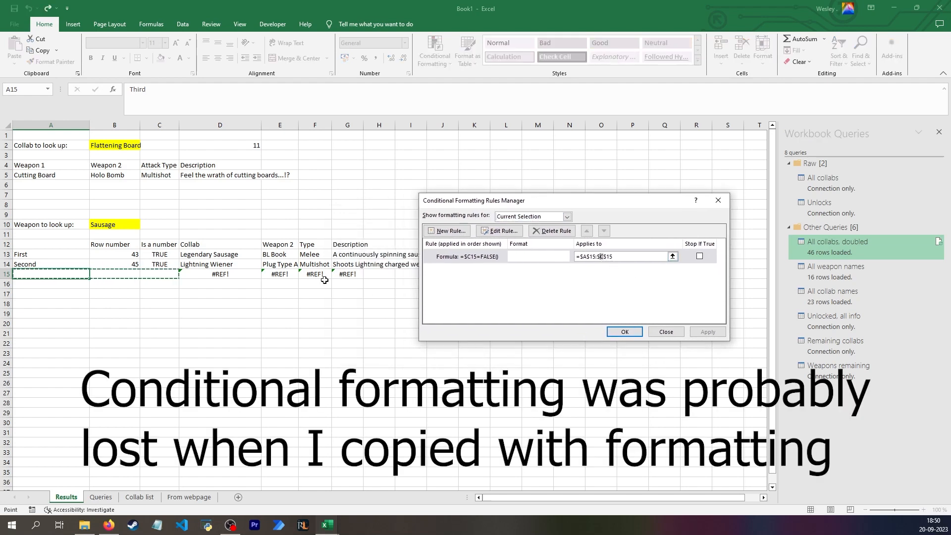
{"action": "type", "text": "G"}
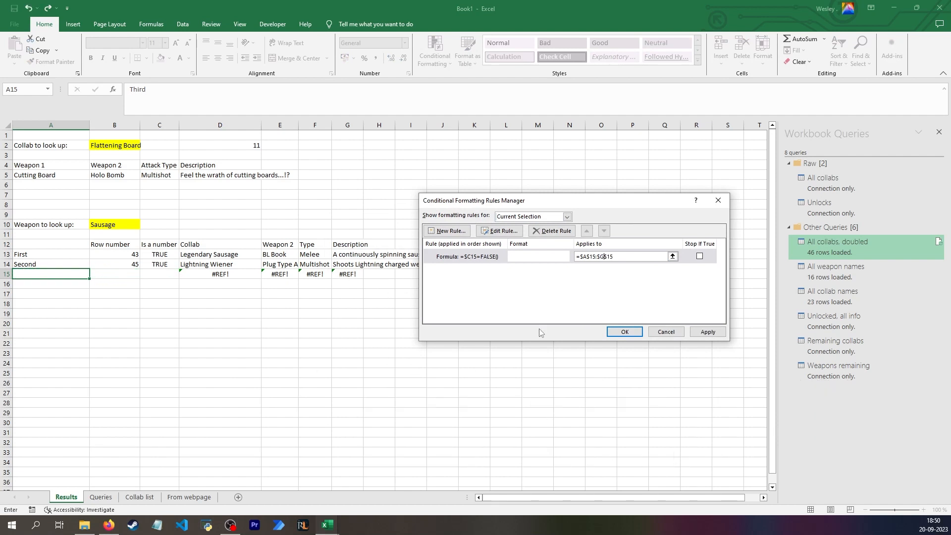
{"action": "left_click", "coordinate": [719, 331]}
{"action": "left_click", "coordinate": [624, 331]}
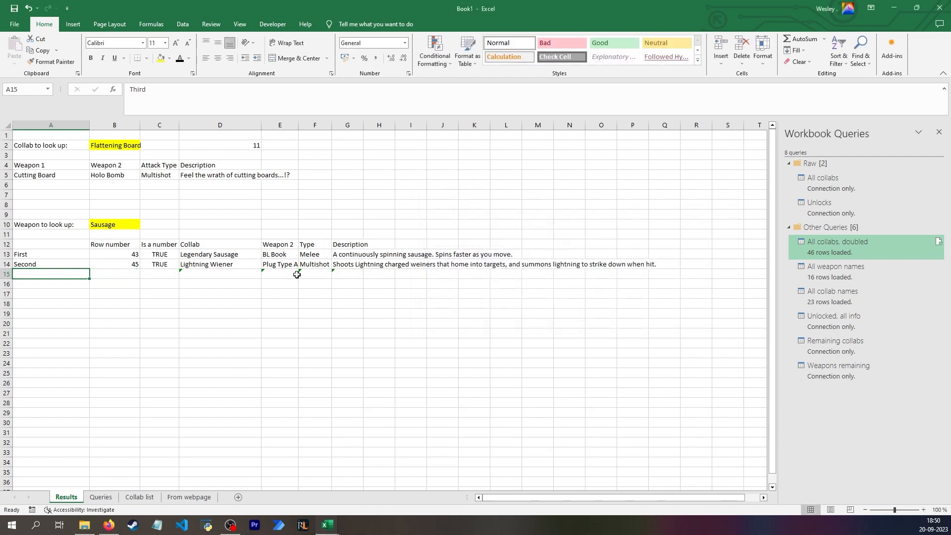
Ignore the invalid cell reference errors flagged in D15:G15 of the Third row
{"action": "left_click", "coordinate": [308, 275]}
{"action": "left_click", "coordinate": [289, 276]}
{"action": "left_click", "coordinate": [264, 275]}
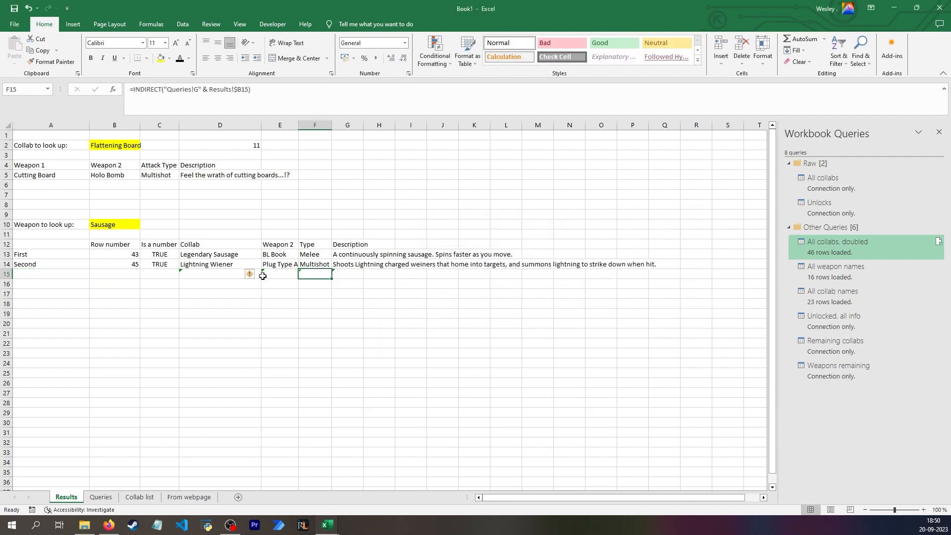
{"action": "left_click", "coordinate": [230, 275]}
{"action": "key", "text": "ctrl+shift+Right"}
{"action": "left_click", "coordinate": [167, 273]}
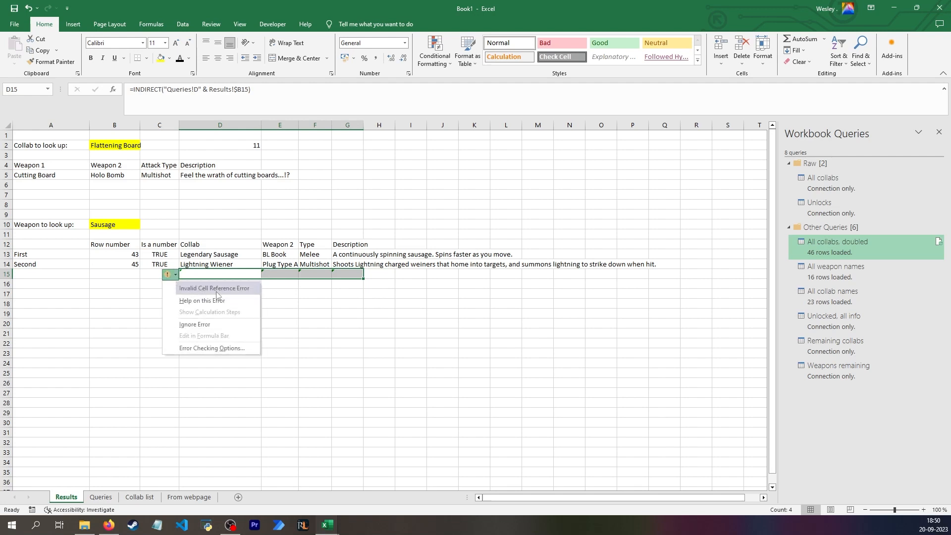
{"action": "left_click", "coordinate": [213, 324]}
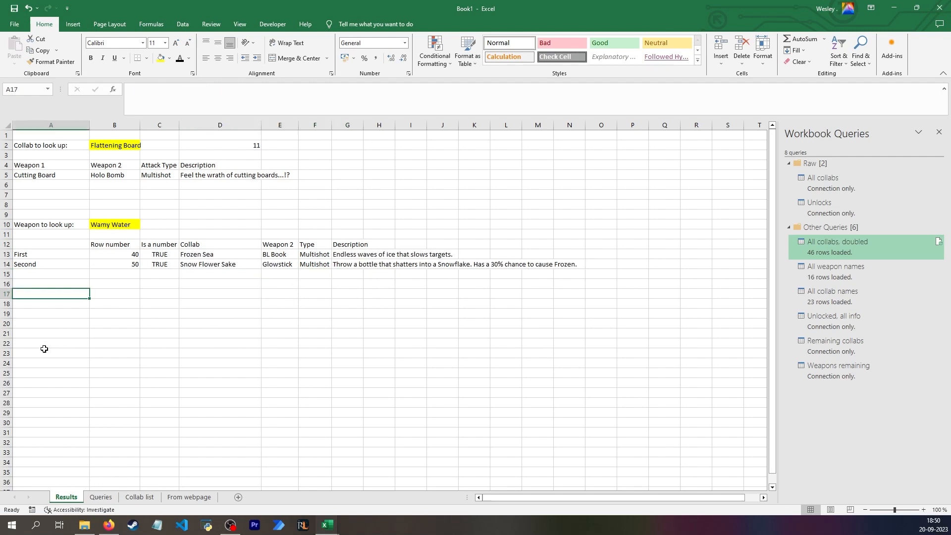
Load the "Unlocked, all info" query as a table into the existing Results sheet at cell A21
{"action": "left_click", "coordinate": [38, 335]}
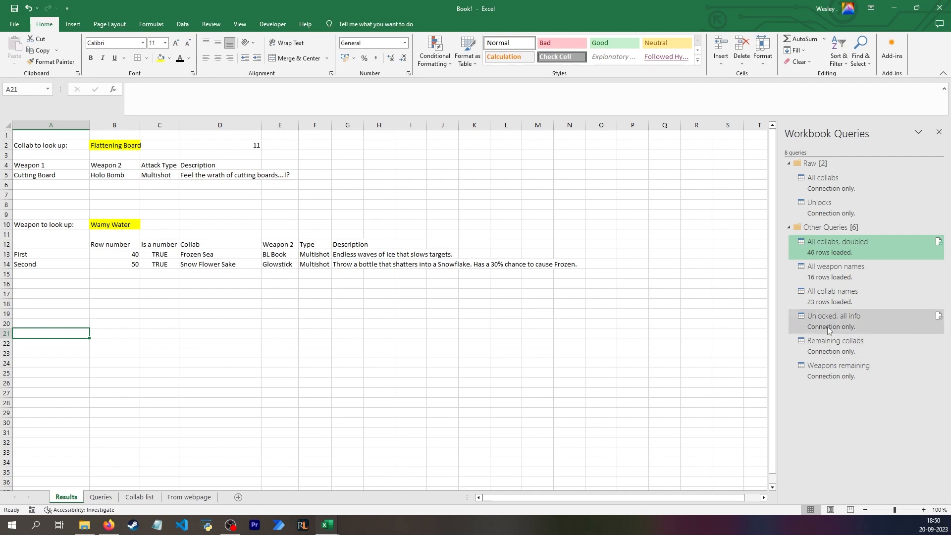
{"action": "left_click", "coordinate": [848, 299]}
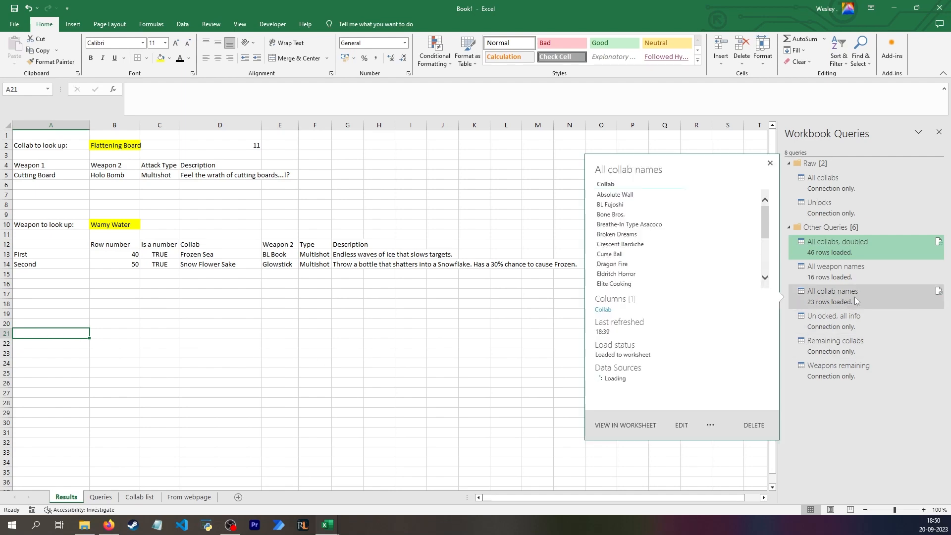
{"action": "left_click", "coordinate": [860, 321]}
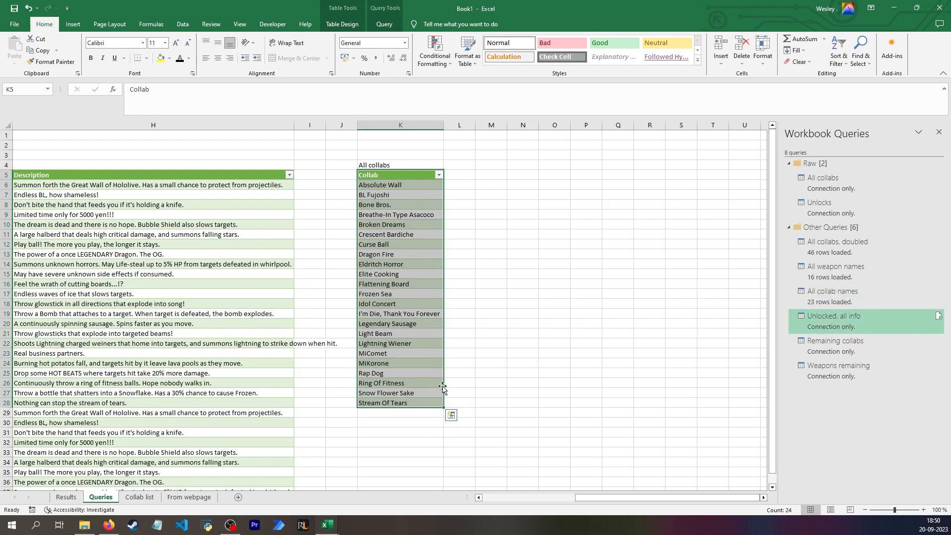
{"action": "right_click", "coordinate": [845, 321]}
{"action": "left_click", "coordinate": [864, 391]}
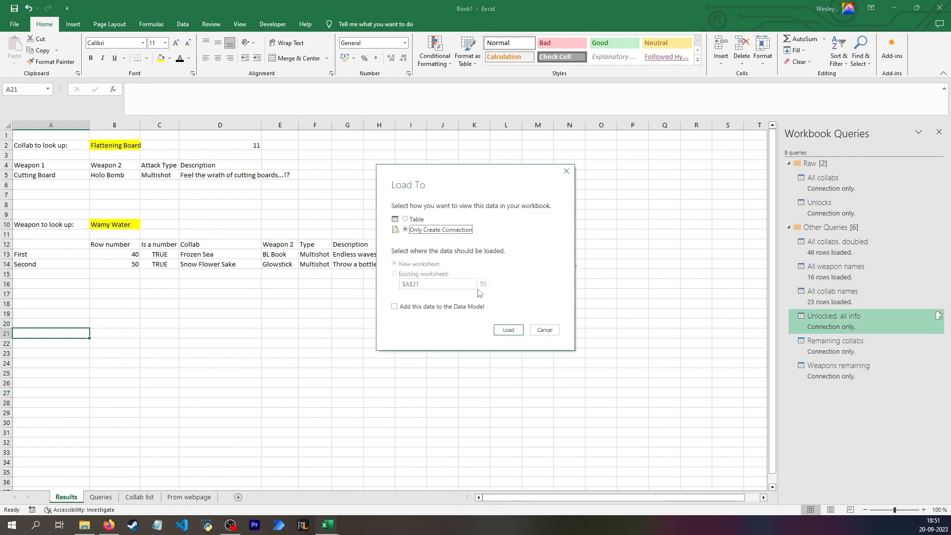
{"action": "left_click", "coordinate": [414, 220]}
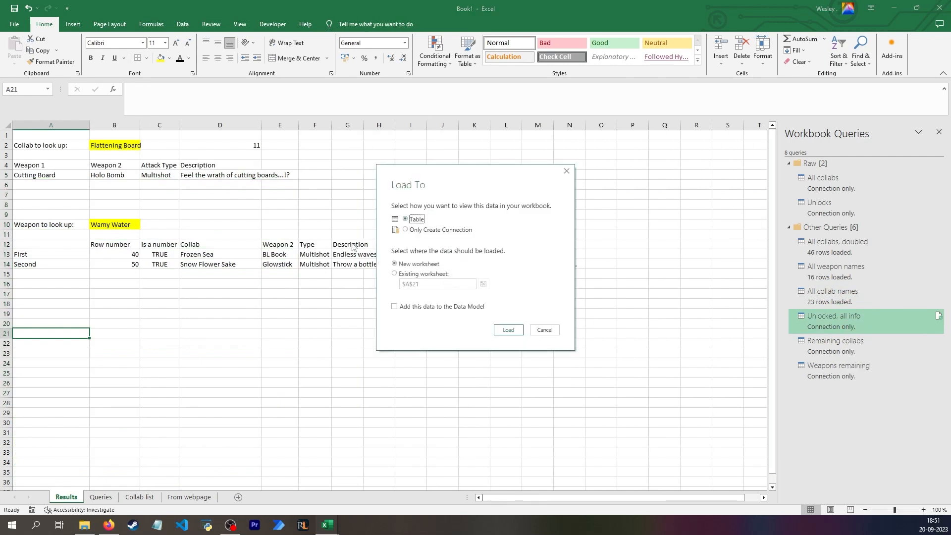
{"action": "left_click", "coordinate": [415, 273]}
{"action": "left_click", "coordinate": [508, 330]}
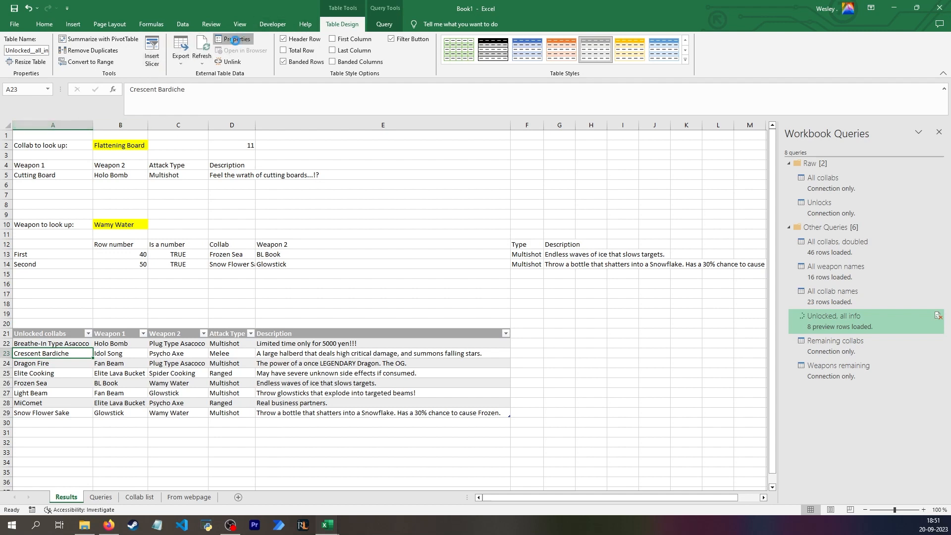
Turn off Adjust column width in the external data properties of the unlocked collabs table
{"action": "left_click", "coordinate": [236, 42]}
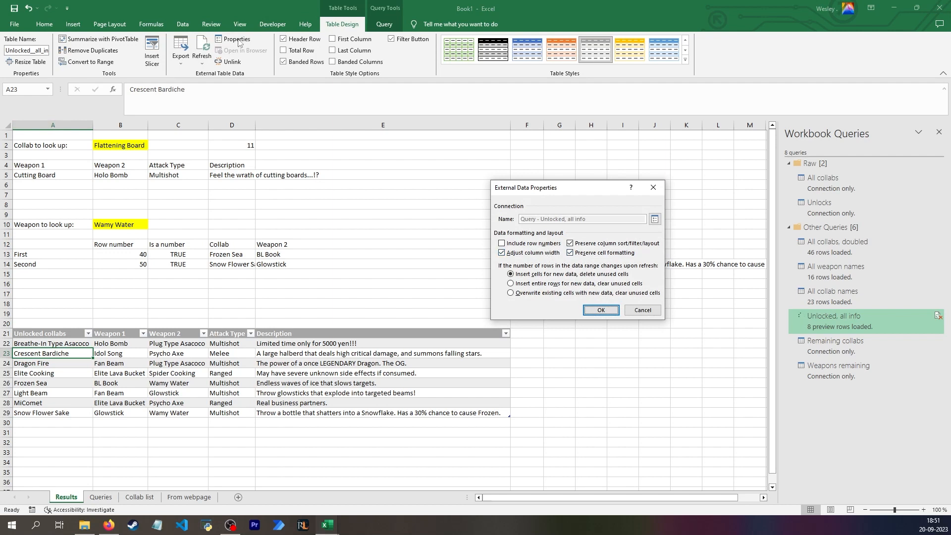
{"action": "left_click", "coordinate": [525, 253]}
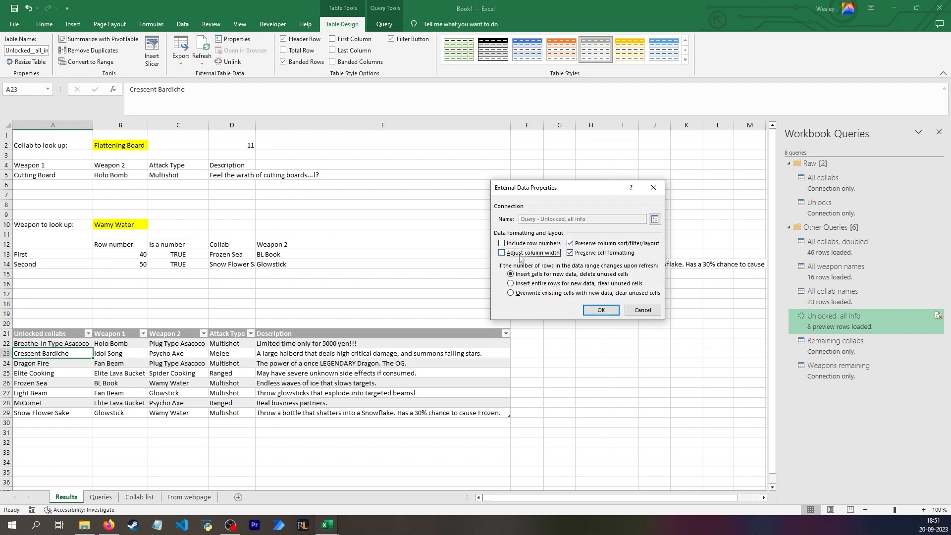
{"action": "left_click", "coordinate": [601, 310]}
Resize the Results sheet columns, narrowing A, B, C and E and widening D to fit the collab names
{"action": "left_click_drag", "start_coordinate": [92, 124], "coordinate": [127, 124]}
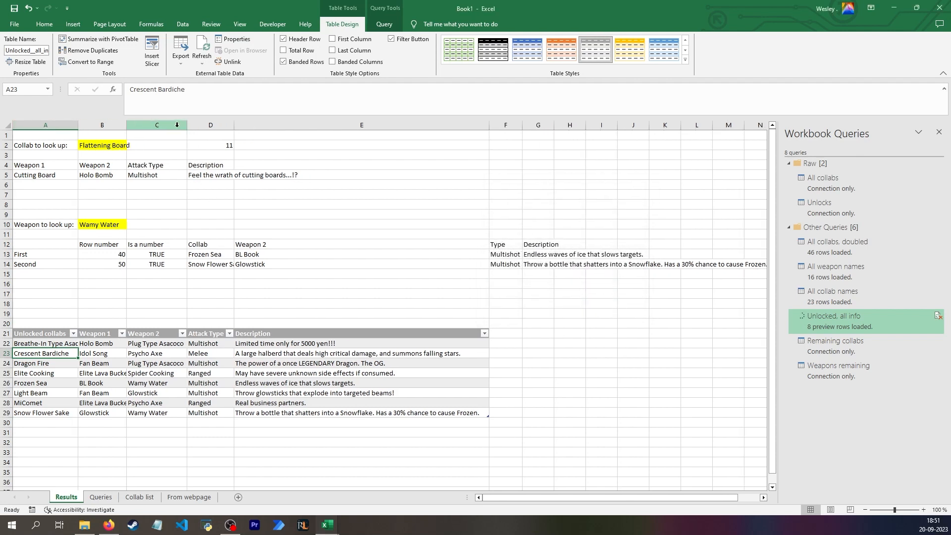
{"action": "left_click", "coordinate": [158, 124]}
{"action": "left_click_drag", "start_coordinate": [190, 124], "coordinate": [241, 128]}
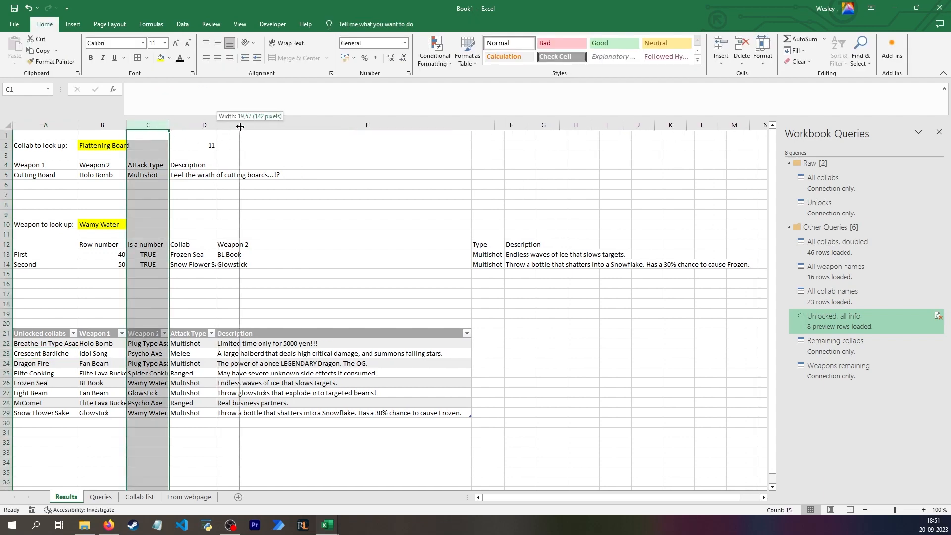
{"action": "left_click_drag", "start_coordinate": [240, 127], "coordinate": [241, 127]}
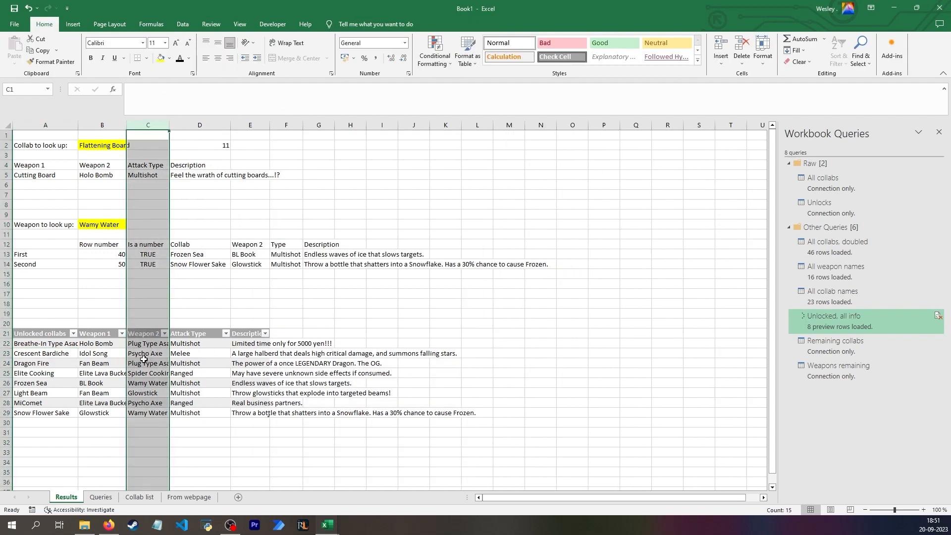
{"action": "left_click", "coordinate": [141, 355]}
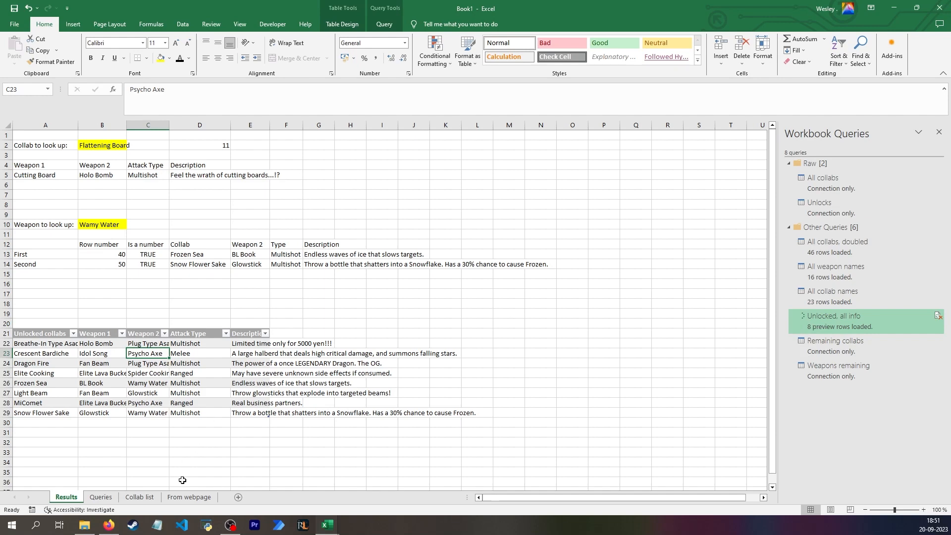
Look at the From webpage sheet and examine the free space below the unlocked collabs table on the Results sheet
{"action": "left_click", "coordinate": [185, 496]}
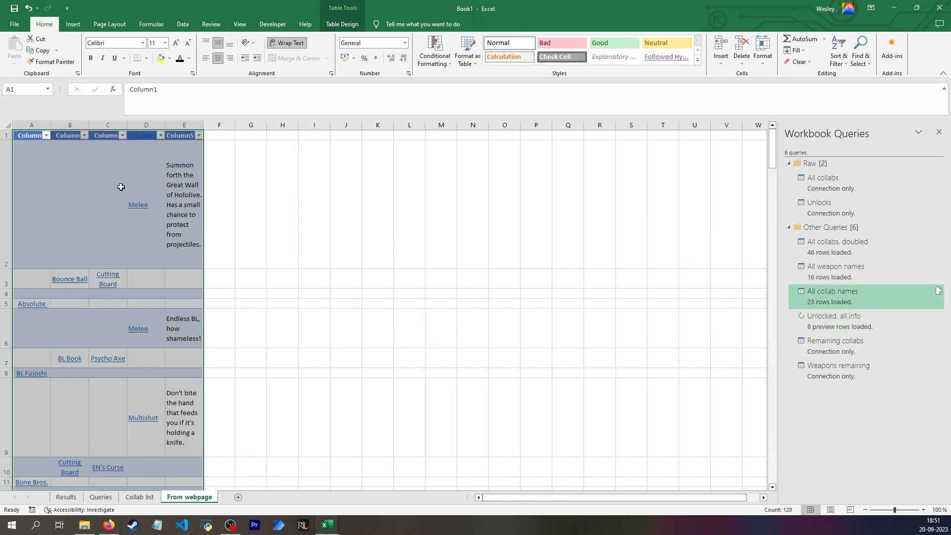
{"action": "left_click", "coordinate": [63, 496]}
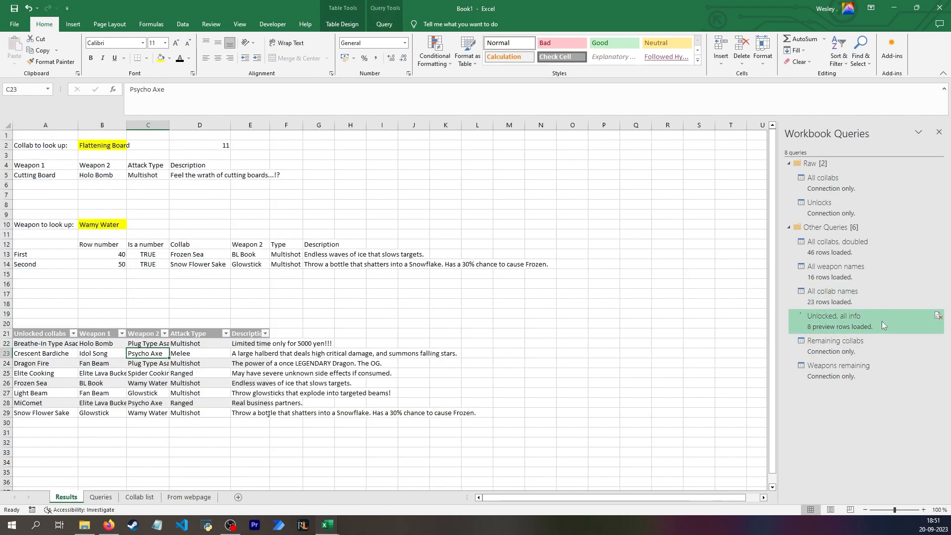
{"action": "scroll", "coordinate": [117, 361], "scroll_direction": "down", "scroll_amount": 6}
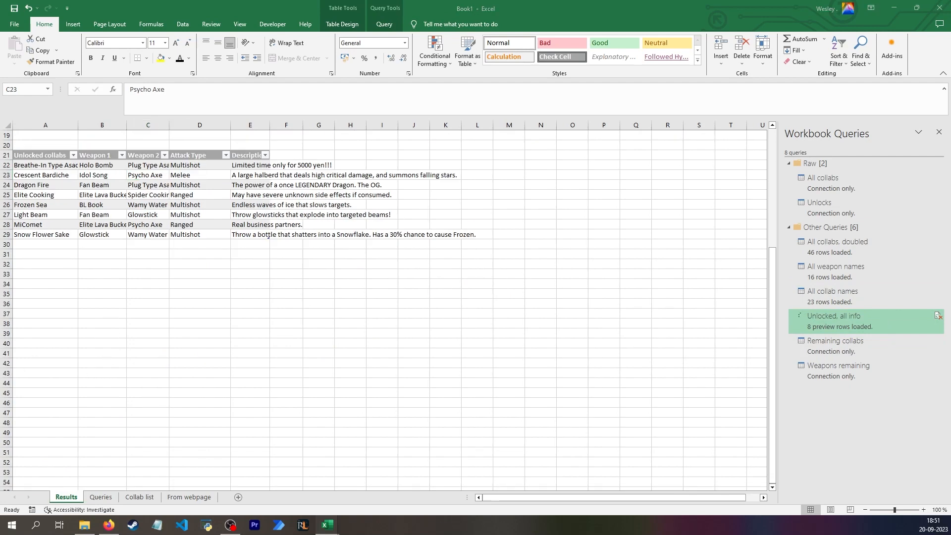
{"action": "left_click", "coordinate": [34, 165]}
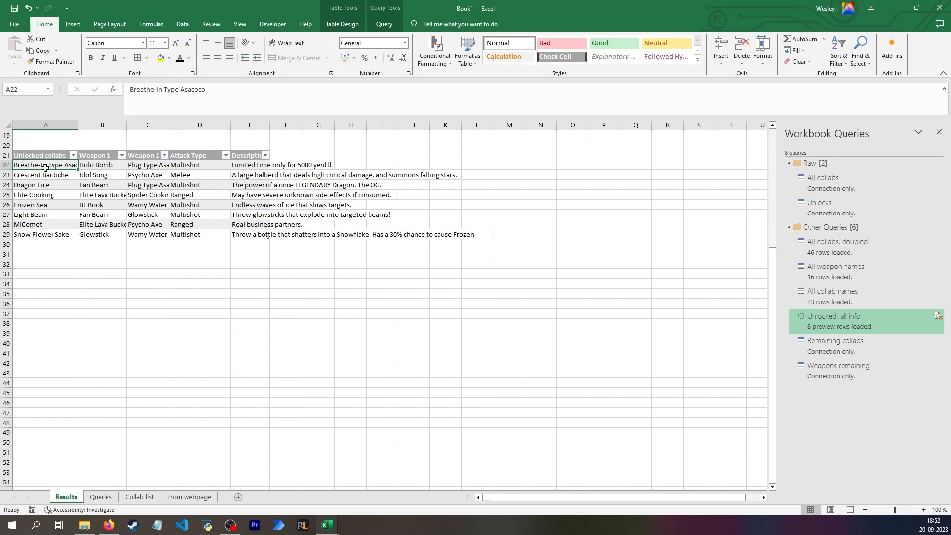
{"action": "left_click_drag", "start_coordinate": [45, 166], "coordinate": [41, 465]}
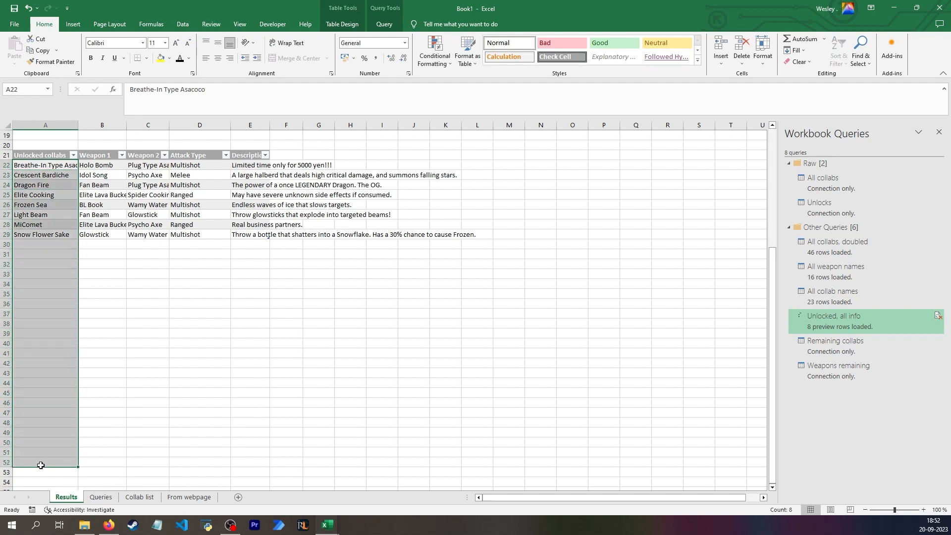
{"action": "left_click", "coordinate": [56, 271]}
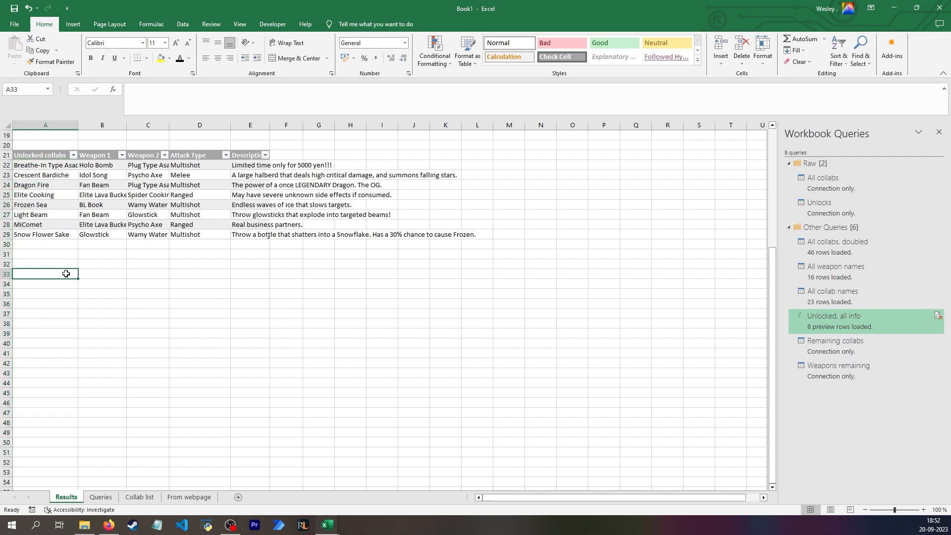
Enter the label "Remaining collabs" in cell A55, well below the unlocked collabs table
{"action": "left_click", "coordinate": [67, 382]}
{"action": "scroll", "coordinate": [54, 389], "scroll_direction": "down", "scroll_amount": 5}
{"action": "left_click", "coordinate": [44, 341]}
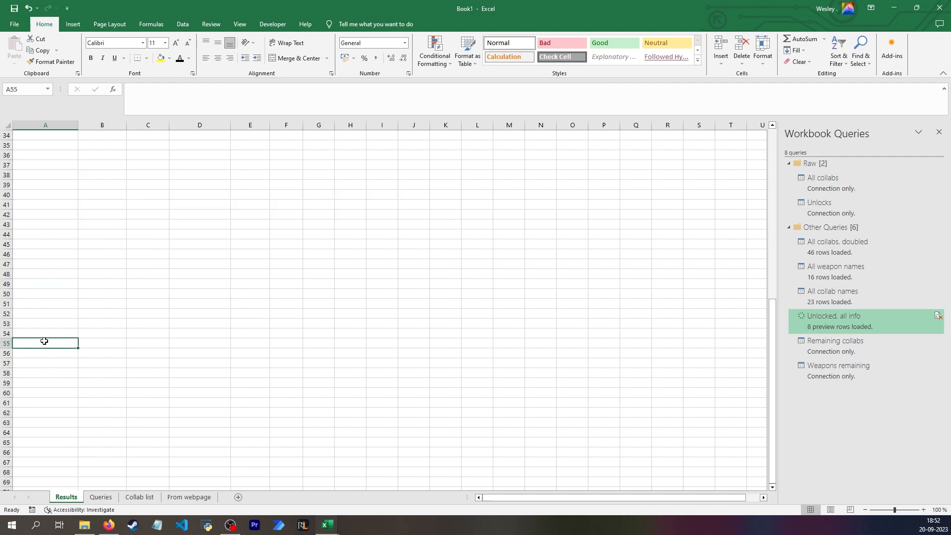
{"action": "type", "text": "Remaining collabs"}
{"action": "key", "text": "Return"}
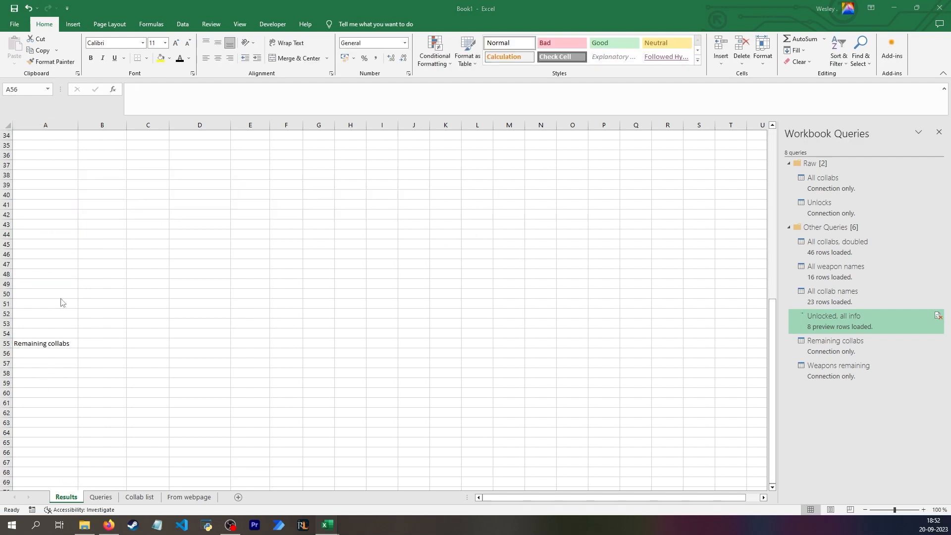
Load the Remaining collabs query as a table into the existing Results sheet at cell A56
{"action": "left_click", "coordinate": [51, 352]}
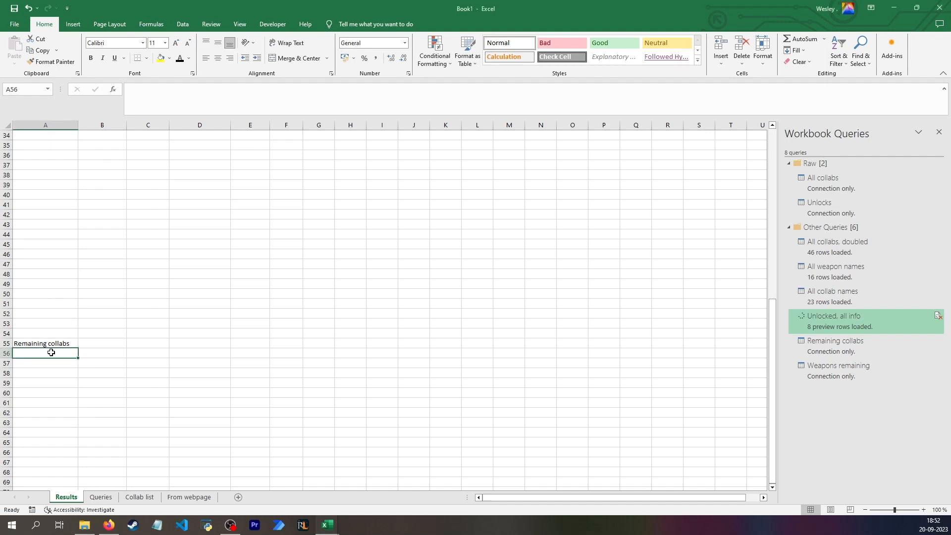
{"action": "right_click", "coordinate": [845, 348]}
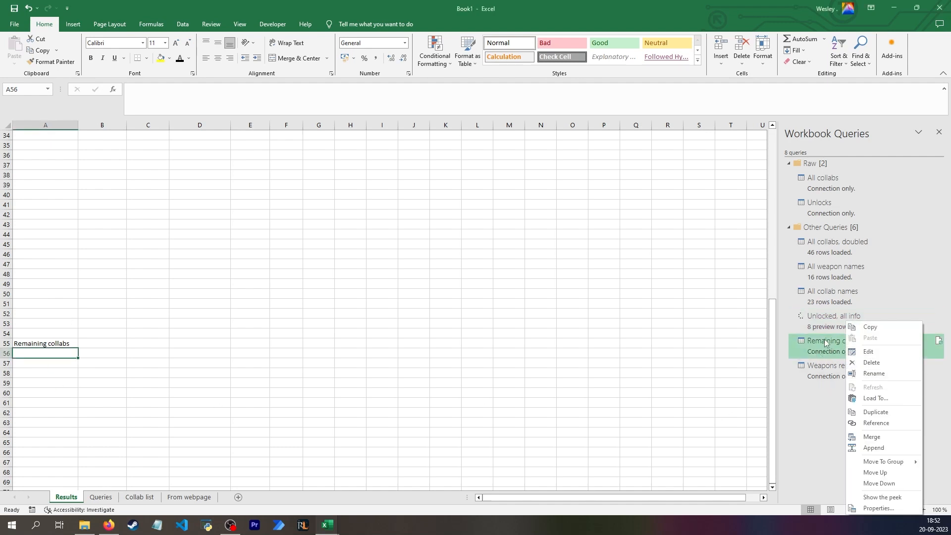
{"action": "left_click", "coordinate": [875, 398]}
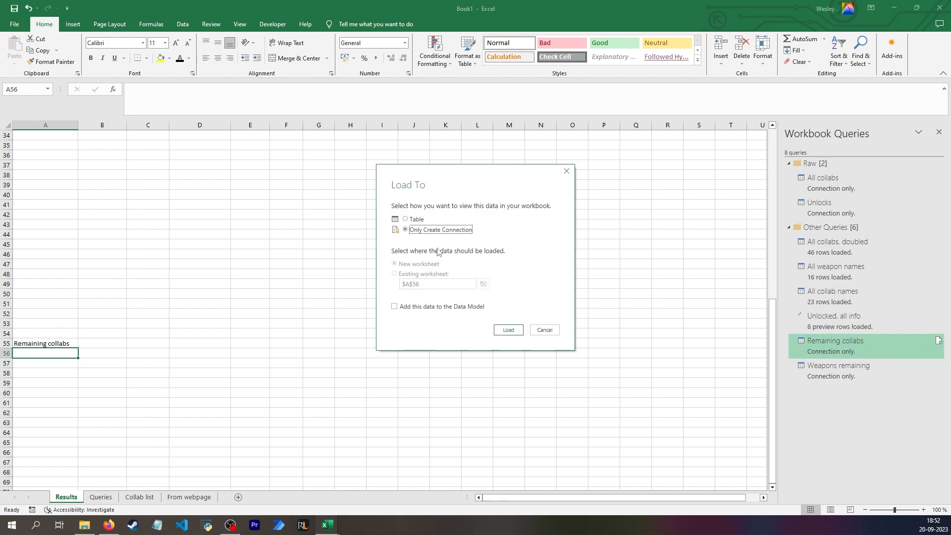
{"action": "left_click", "coordinate": [418, 220]}
{"action": "left_click", "coordinate": [424, 274]}
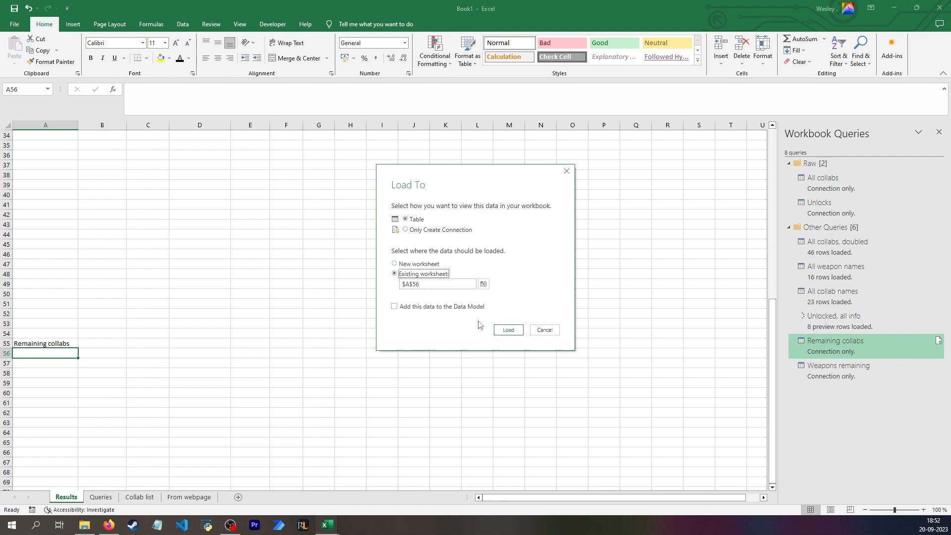
{"action": "left_click", "coordinate": [508, 329]}
Turn off Adjust column width in the external data properties of the Remaining collabs table and review its rows
{"action": "scroll", "coordinate": [194, 342], "scroll_direction": "up", "scroll_amount": 1}
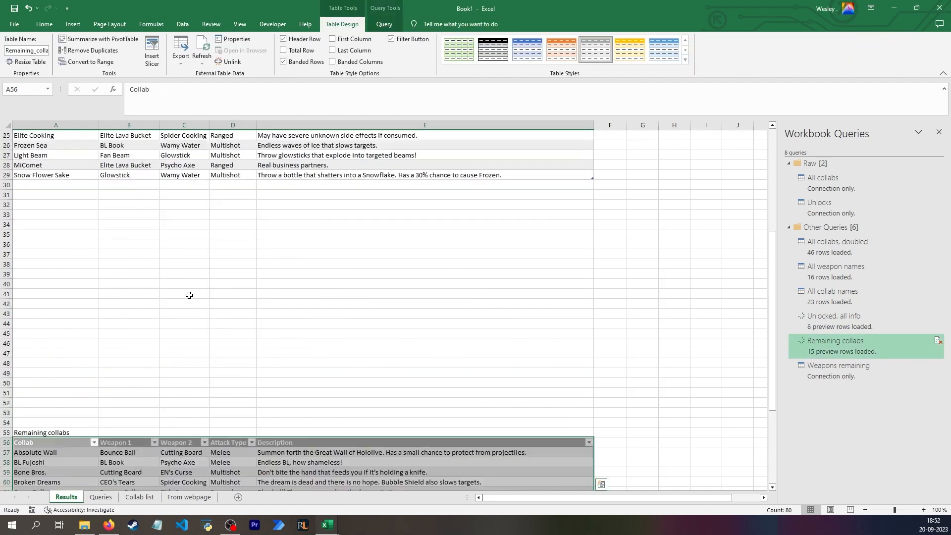
{"action": "left_click", "coordinate": [233, 38]}
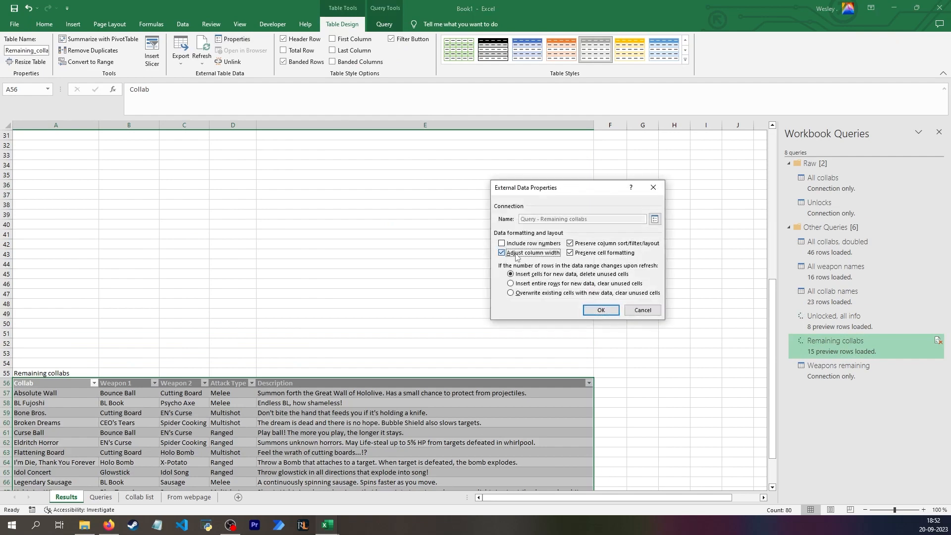
{"action": "left_click", "coordinate": [600, 310]}
{"action": "scroll", "coordinate": [227, 312], "scroll_direction": "down", "scroll_amount": 9}
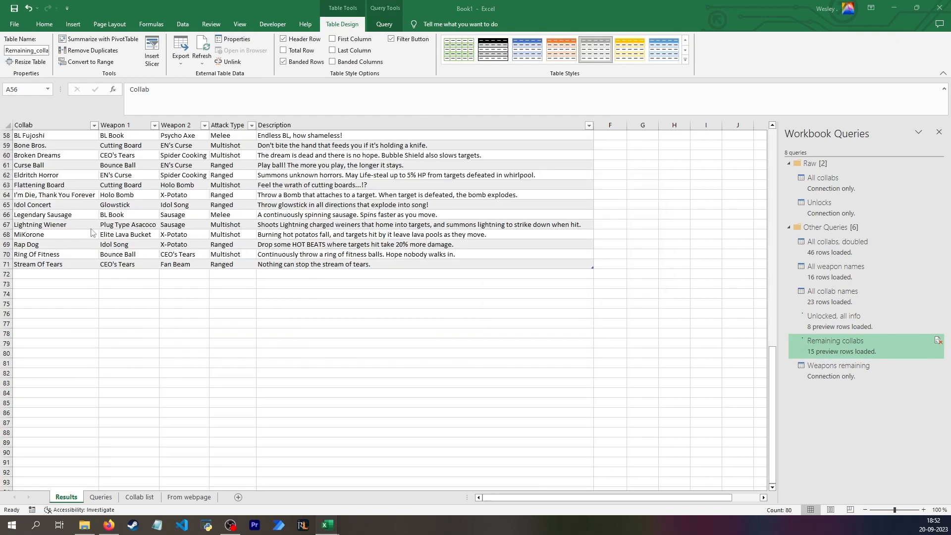
Label cell A90 "Number of unlocked" and cell A91 "Number of remaining" below the Remaining collabs table
{"action": "scroll", "coordinate": [92, 231], "scroll_direction": "up", "scroll_amount": 1}
{"action": "scroll", "coordinate": [109, 243], "scroll_direction": "down", "scroll_amount": 3}
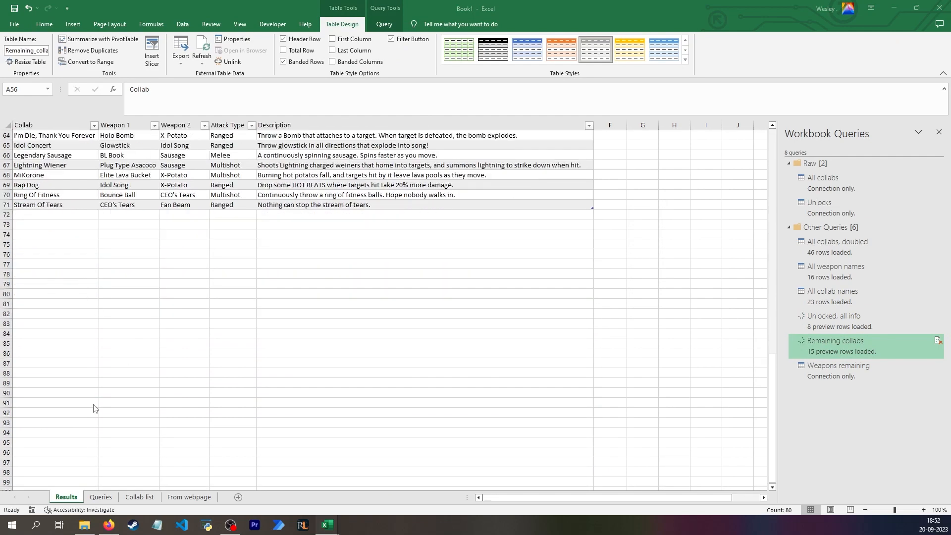
{"action": "left_click", "coordinate": [44, 390]}
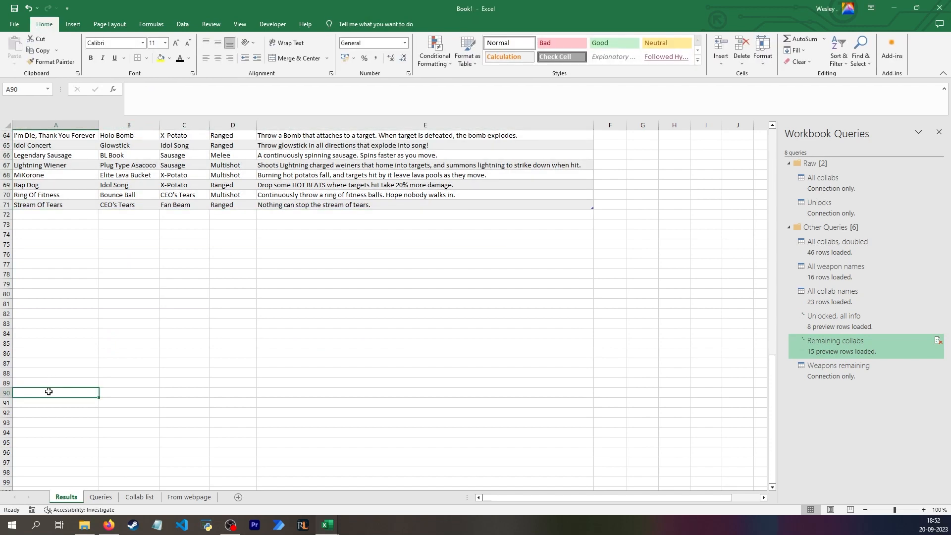
{"action": "type", "text": "Numb"}
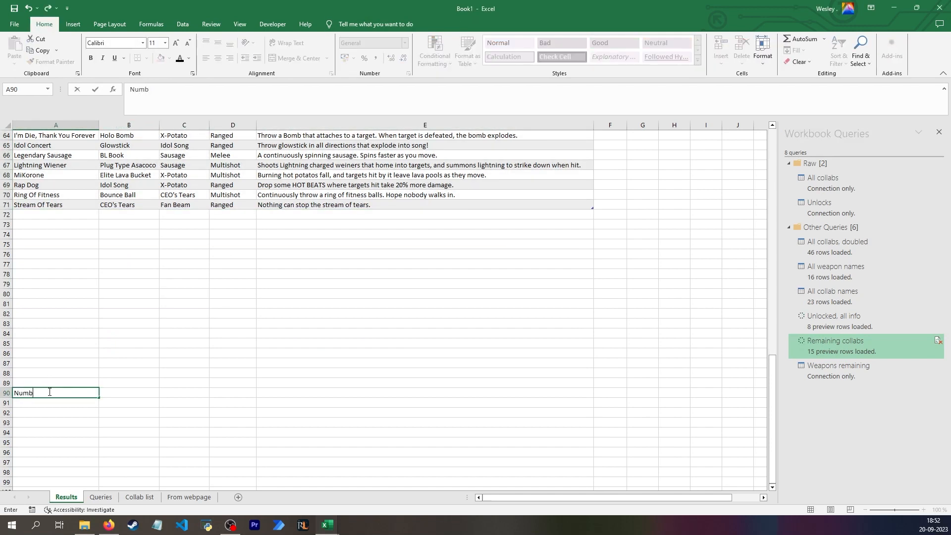
{"action": "type", "text": "er of unlocked"}
{"action": "key", "text": "Return"}
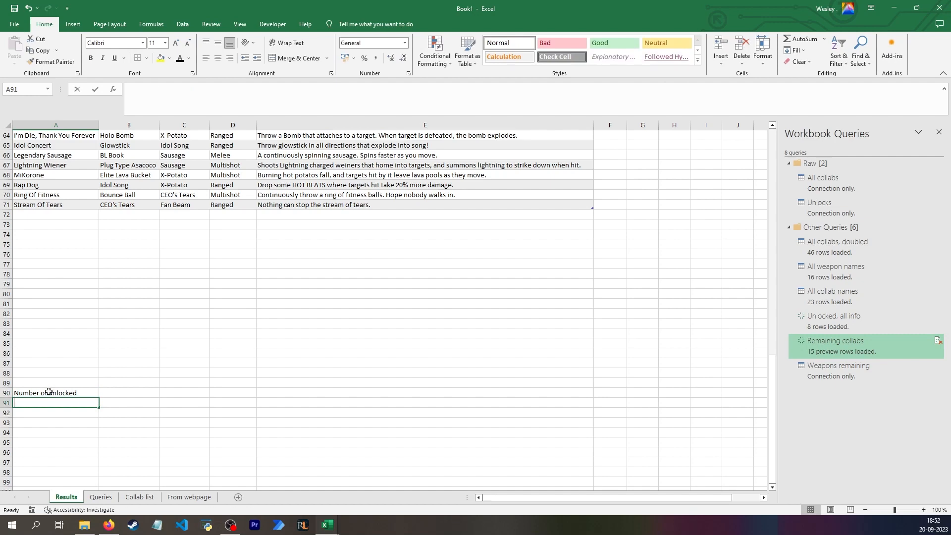
{"action": "type", "text": "N"}
{"action": "key", "text": "BackSpace"}
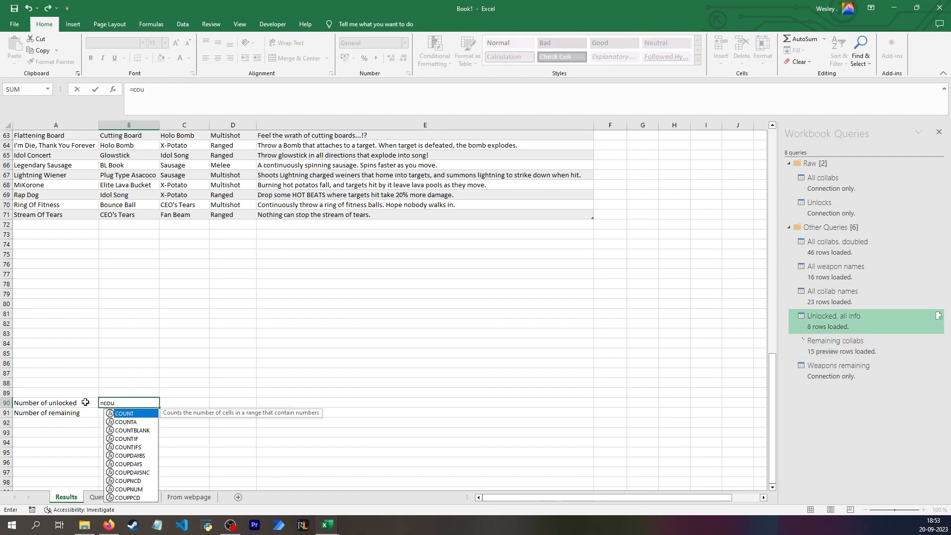
Count the unlocked collabs in cell B90 with COUNTA over the Unlocked collabs column of the unlocked table
{"action": "key", "text": "Down"}
{"action": "key", "text": "Tab"}
{"action": "scroll", "coordinate": [63, 311], "scroll_direction": "up", "scroll_amount": 2}
{"action": "scroll", "coordinate": [62, 311], "scroll_direction": "up", "scroll_amount": 15}
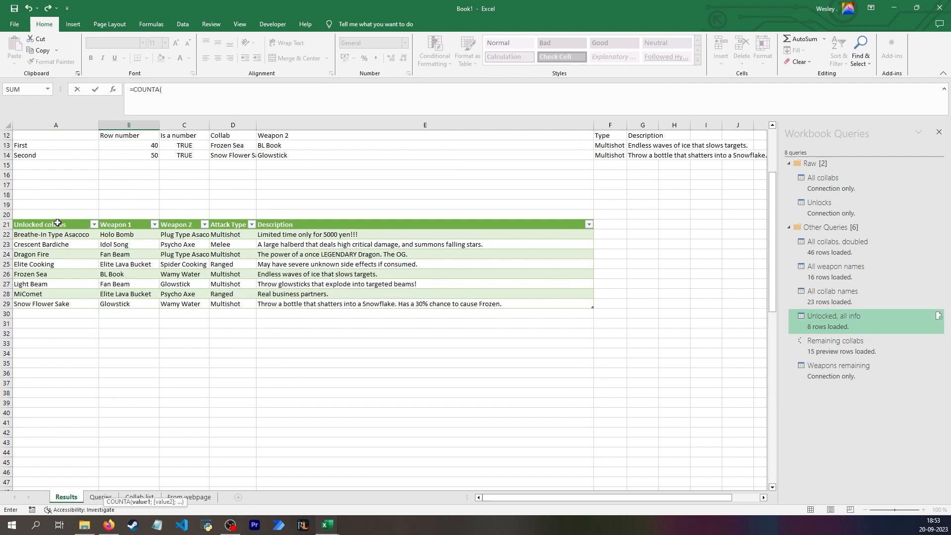
{"action": "left_click", "coordinate": [56, 221]}
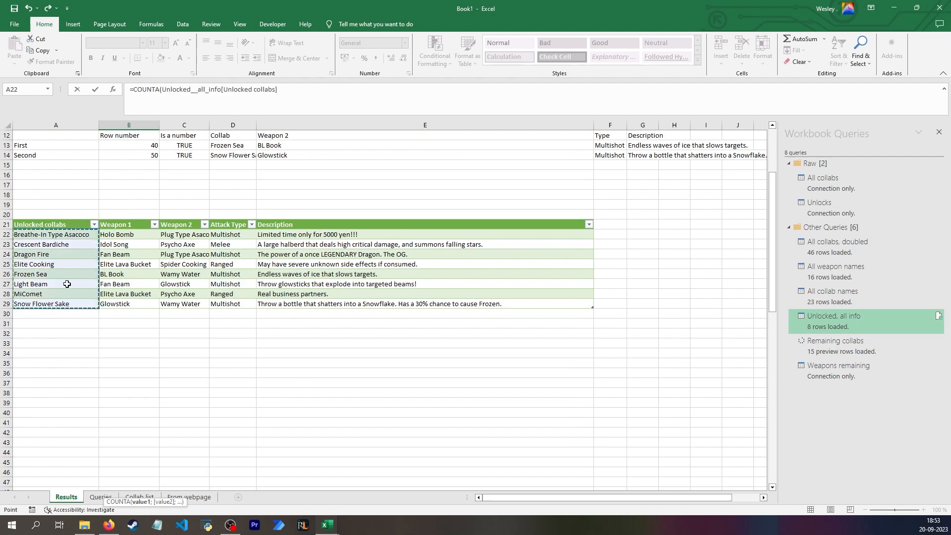
{"action": "key", "text": "Return"}
Count the remaining collabs in cell B91 with COUNTA over the Collab column of the Remaining collabs table
{"action": "type", "text": "="}
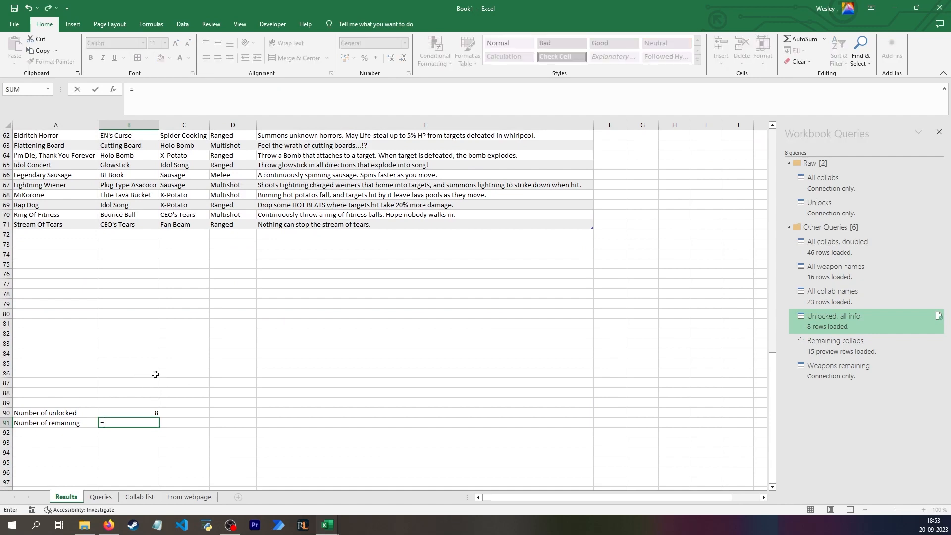
{"action": "scroll", "coordinate": [104, 332], "scroll_direction": "up", "scroll_amount": 5}
{"action": "scroll", "coordinate": [52, 256], "scroll_direction": "down", "scroll_amount": 5}
{"action": "type", "text": "count"}
{"action": "key", "text": "Down"}
{"action": "key", "text": "Tab"}
{"action": "scroll", "coordinate": [62, 259], "scroll_direction": "up", "scroll_amount": 3}
{"action": "left_click", "coordinate": [70, 162]}
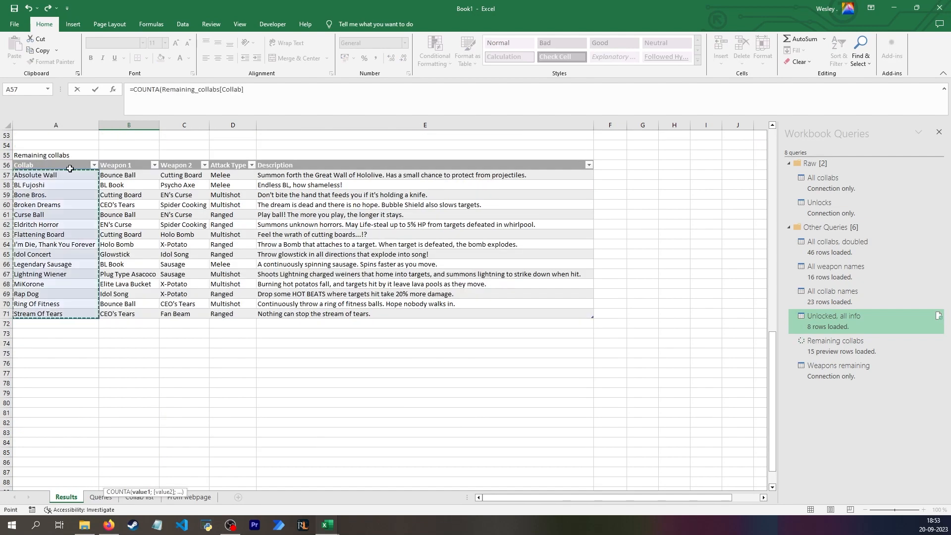
{"action": "type", "text": ")"}
{"action": "key", "text": "Tab"}
{"action": "scroll", "coordinate": [154, 339], "scroll_direction": "down", "scroll_amount": 4}
{"action": "left_click", "coordinate": [151, 352]}
{"action": "scroll", "coordinate": [164, 357], "scroll_direction": "down", "scroll_amount": 3}
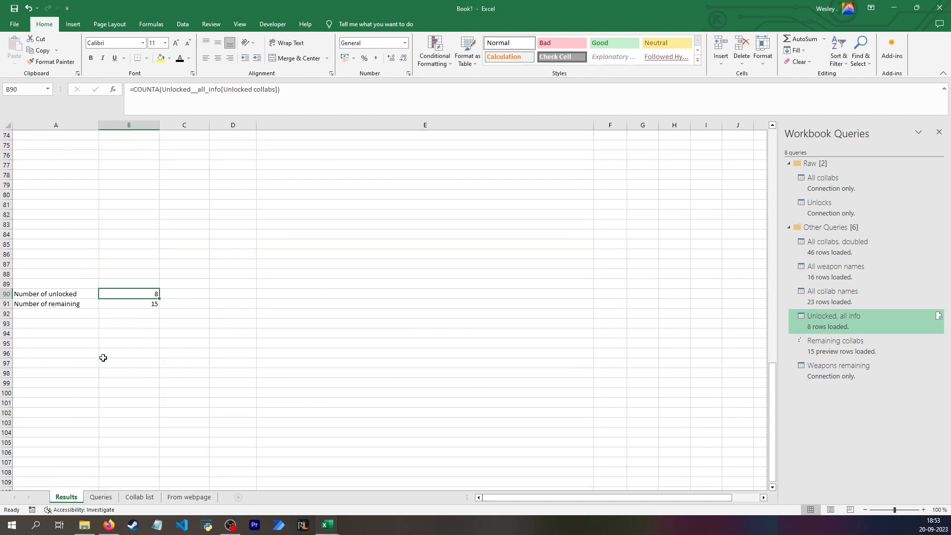
Enter the label "Weapons with missing collabs:" in cell A99
{"action": "left_click", "coordinate": [64, 355]}
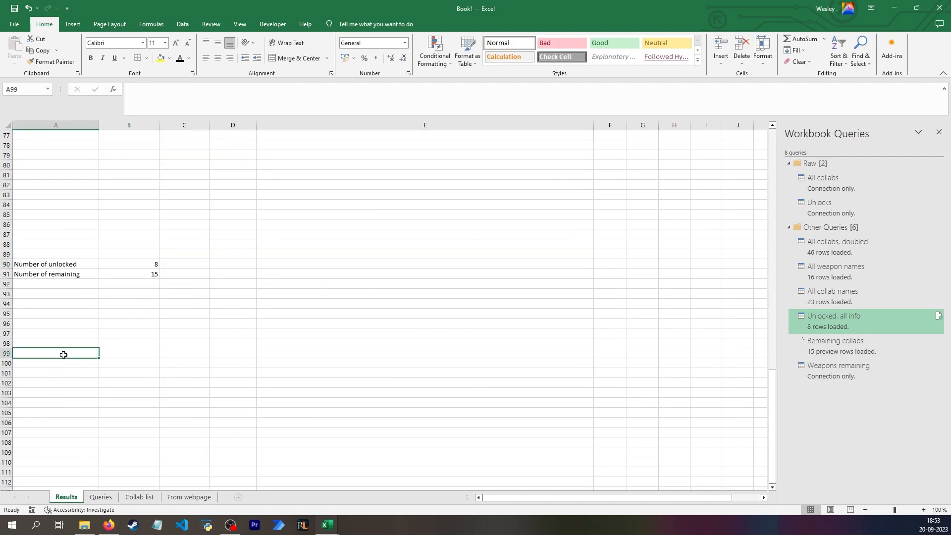
{"action": "type", "text": "Weapons with missing collabs:"}
{"action": "key", "text": "Return"}
Load the Weapons remaining query as a table into the existing Results sheet at cell A100
{"action": "left_click", "coordinate": [838, 366]}
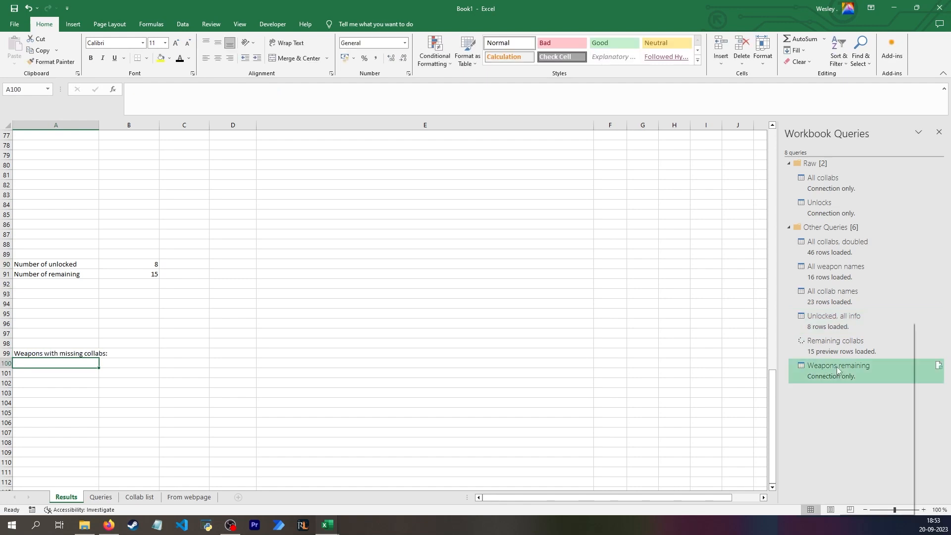
{"action": "right_click", "coordinate": [838, 366]}
{"action": "left_click", "coordinate": [866, 391]}
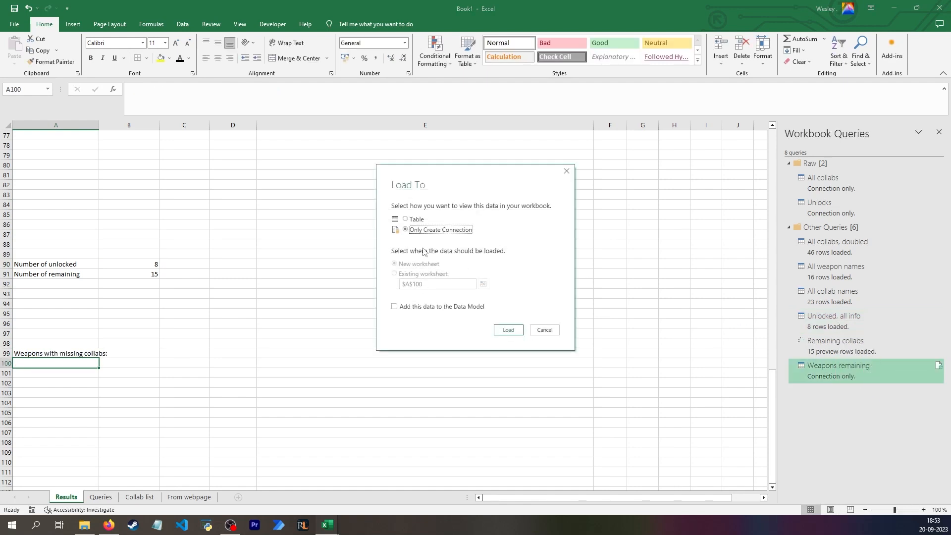
{"action": "left_click", "coordinate": [405, 218]}
{"action": "left_click", "coordinate": [394, 273]}
{"action": "left_click", "coordinate": [508, 329]}
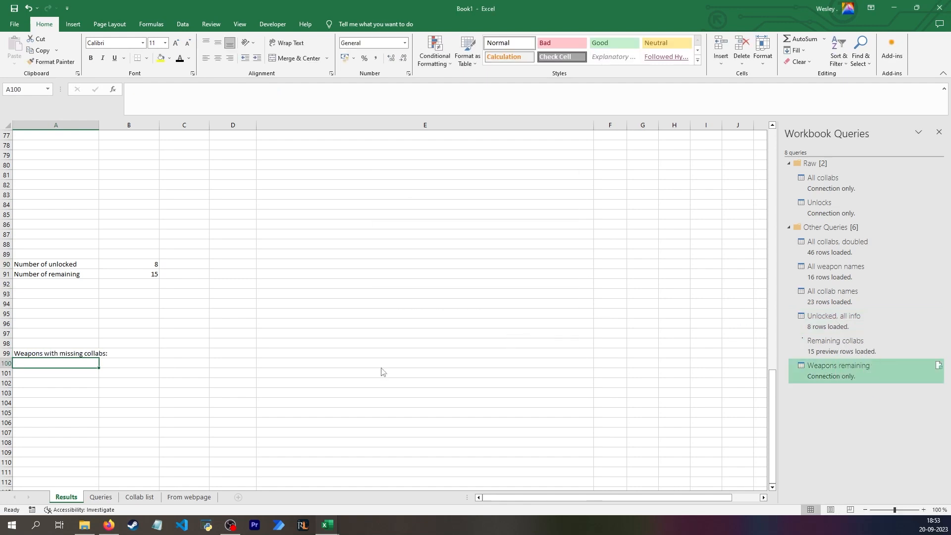
{"action": "scroll", "coordinate": [141, 389], "scroll_direction": "down", "scroll_amount": 4}
{"action": "left_click", "coordinate": [143, 384]}
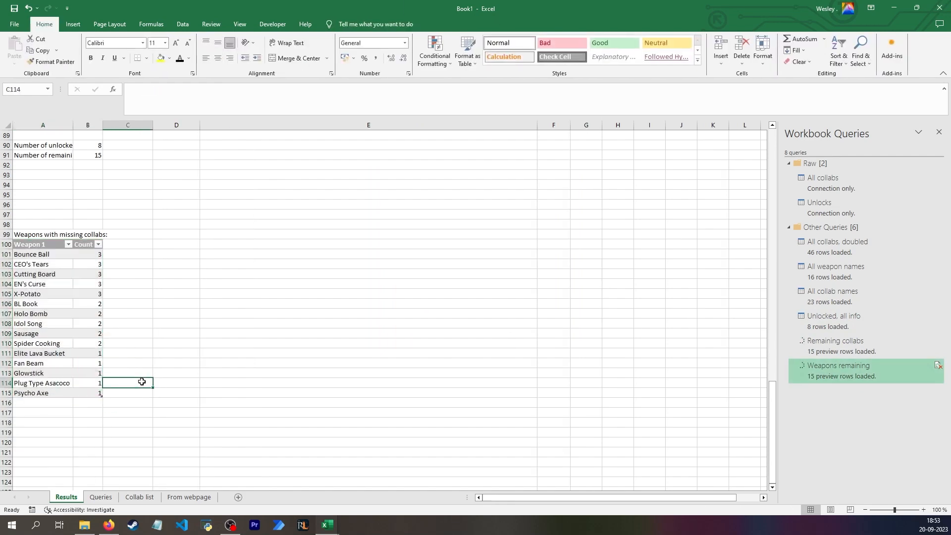
Look over the lookups and tables on the Results sheet and the Unlocked collabs list on the Collab list sheet
{"action": "scroll", "coordinate": [134, 378], "scroll_direction": "up", "scroll_amount": 20}
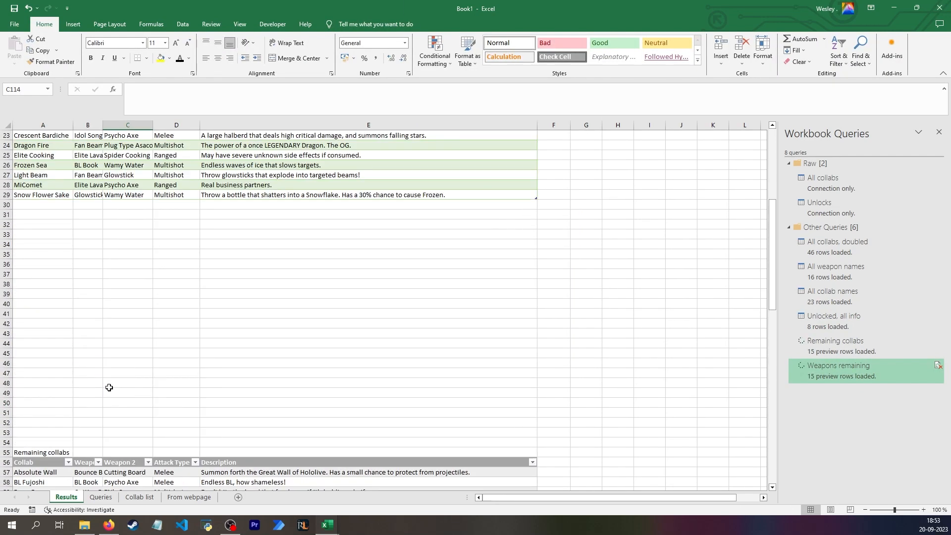
{"action": "scroll", "coordinate": [117, 376], "scroll_direction": "up", "scroll_amount": 7}
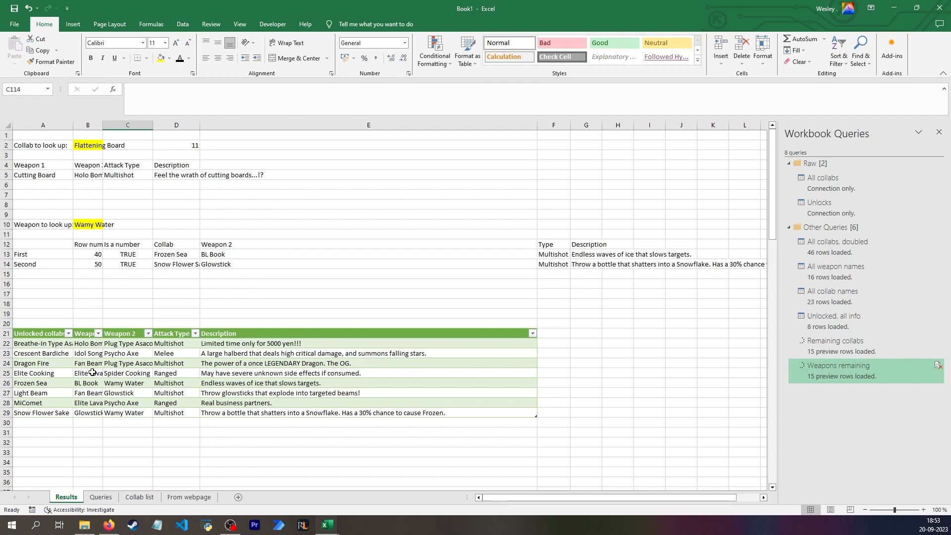
{"action": "left_click", "coordinate": [96, 497]}
{"action": "left_click", "coordinate": [144, 501]}
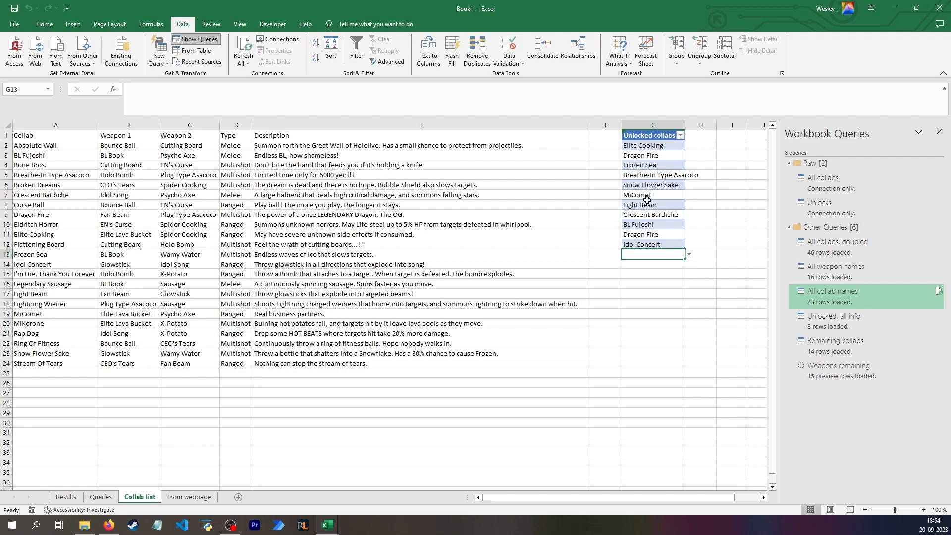
{"action": "left_click", "coordinate": [66, 497]}
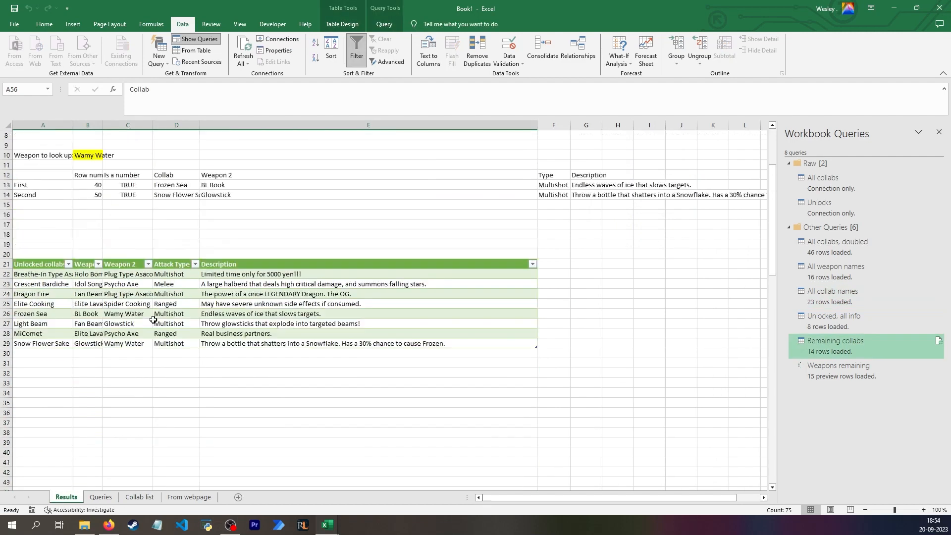
{"action": "left_click", "coordinate": [235, 203]}
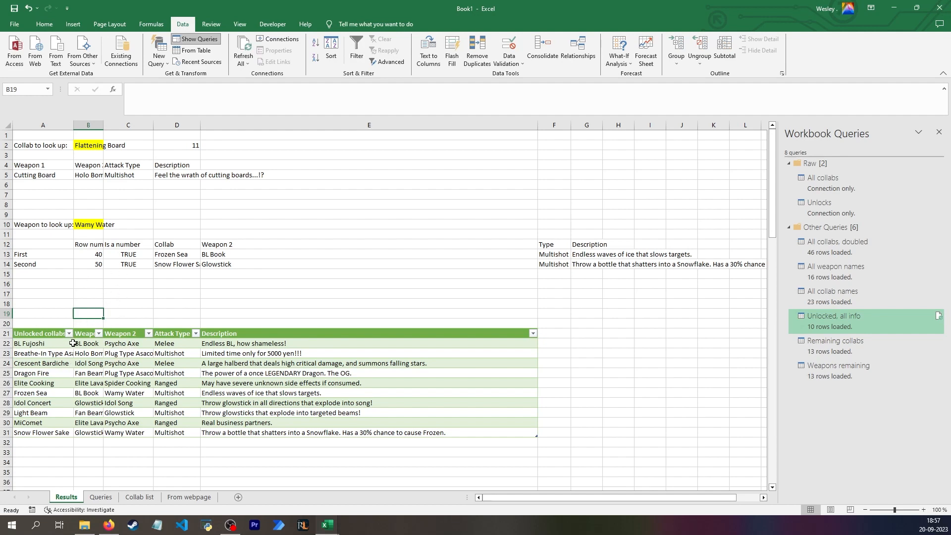
Examine the refreshed unlocked and remaining collab tables, the two collab counts and the weapons with missing collabs on the Results sheet
{"action": "scroll", "coordinate": [73, 343], "scroll_direction": "down", "scroll_amount": 4}
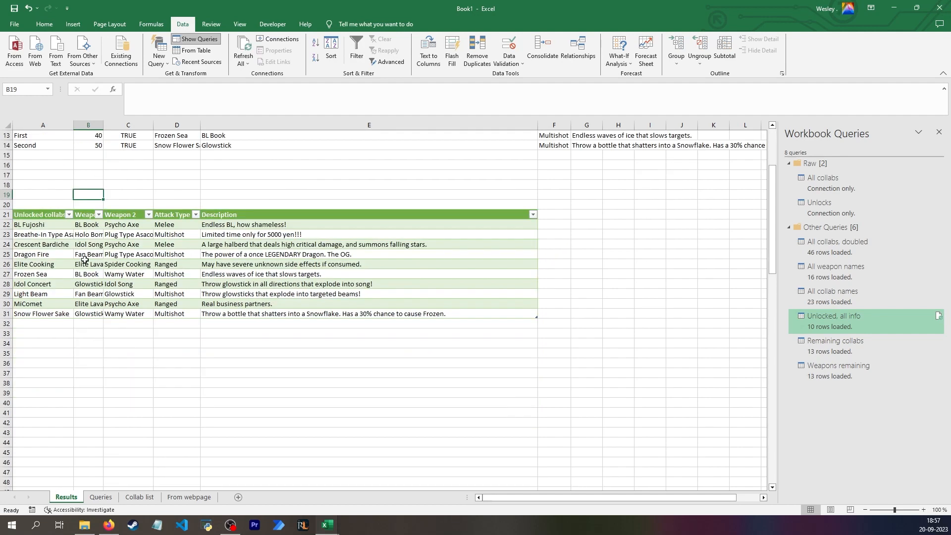
{"action": "left_click_drag", "start_coordinate": [42, 225], "coordinate": [40, 311]}
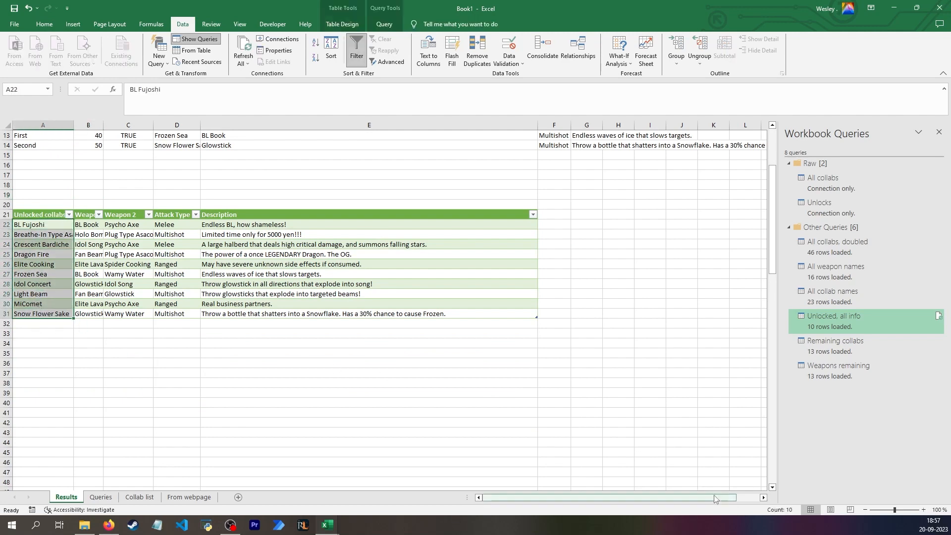
{"action": "scroll", "coordinate": [123, 299], "scroll_direction": "down", "scroll_amount": 6}
{"action": "scroll", "coordinate": [124, 299], "scroll_direction": "down", "scroll_amount": 6}
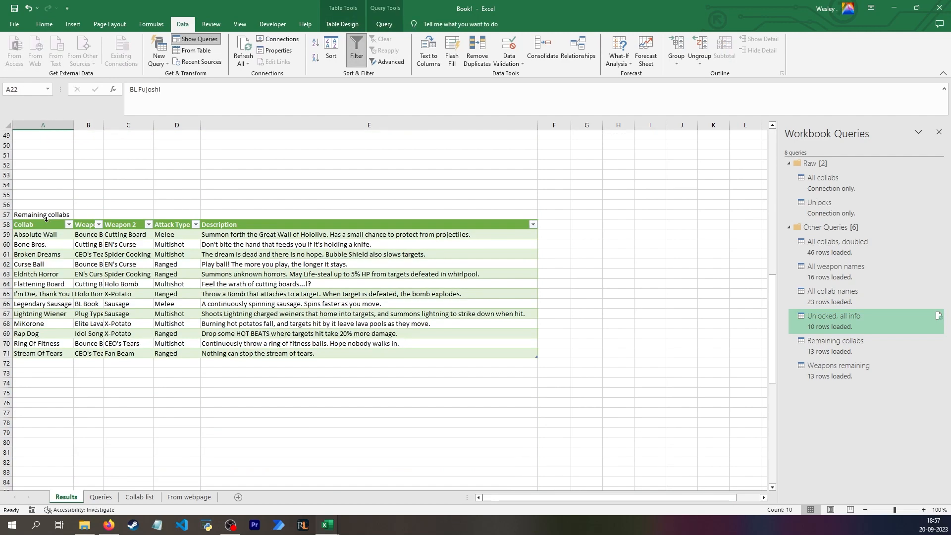
{"action": "left_click", "coordinate": [46, 219]}
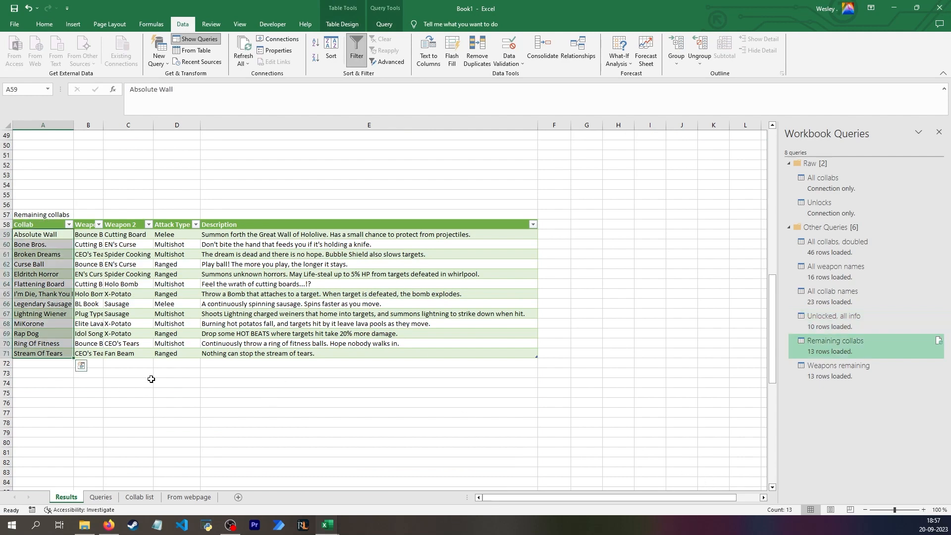
{"action": "scroll", "coordinate": [66, 351], "scroll_direction": "down", "scroll_amount": 8}
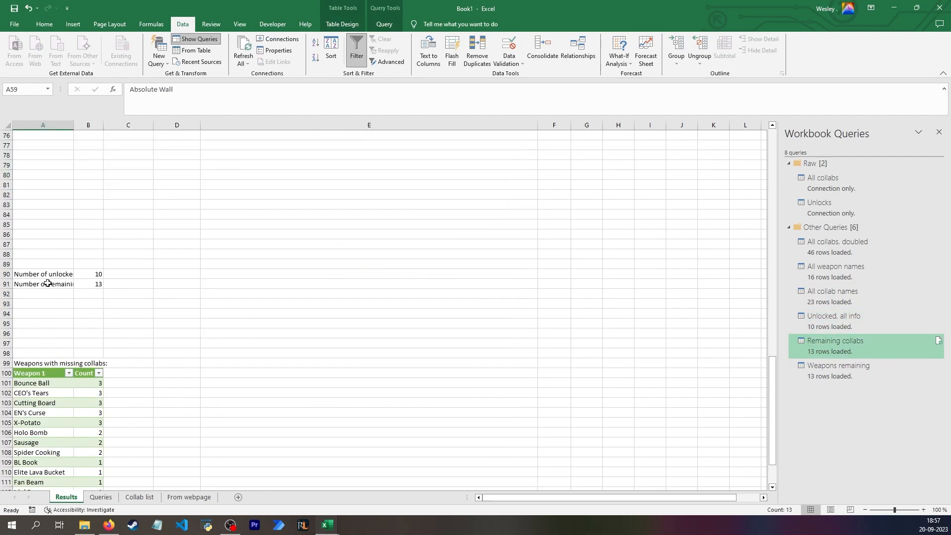
{"action": "left_click_drag", "start_coordinate": [41, 273], "coordinate": [72, 291]}
{"action": "scroll", "coordinate": [52, 285], "scroll_direction": "down", "scroll_amount": 4}
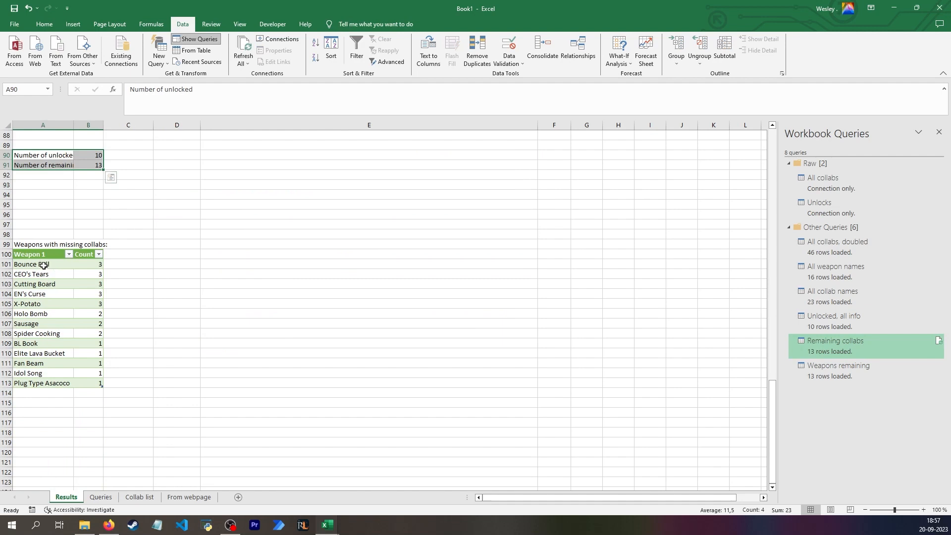
{"action": "left_click", "coordinate": [72, 313]}
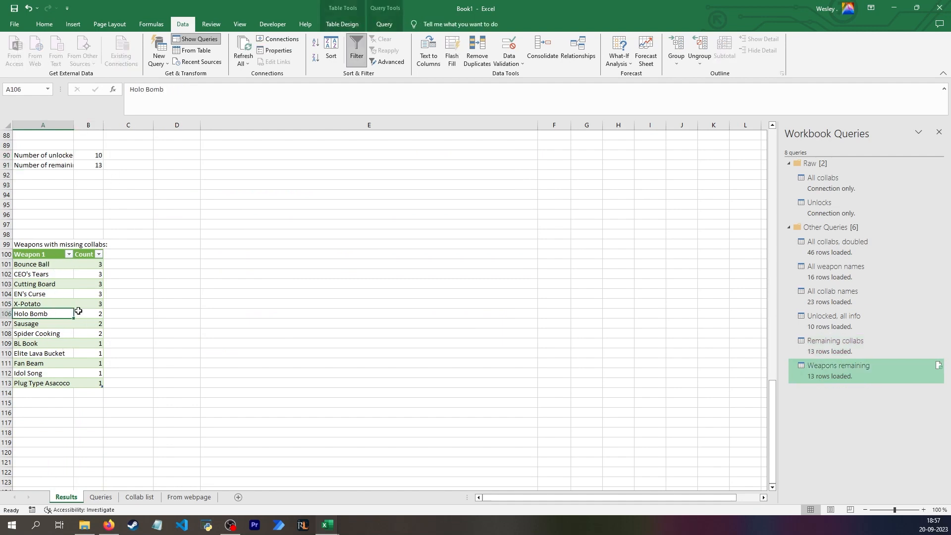
{"action": "left_click_drag", "start_coordinate": [90, 264], "coordinate": [86, 381]}
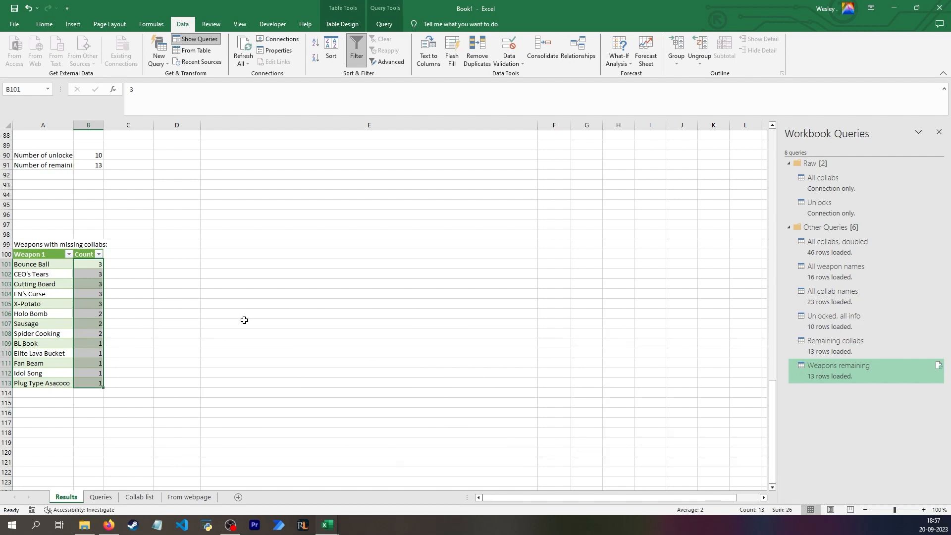
{"action": "left_click", "coordinate": [166, 263]}
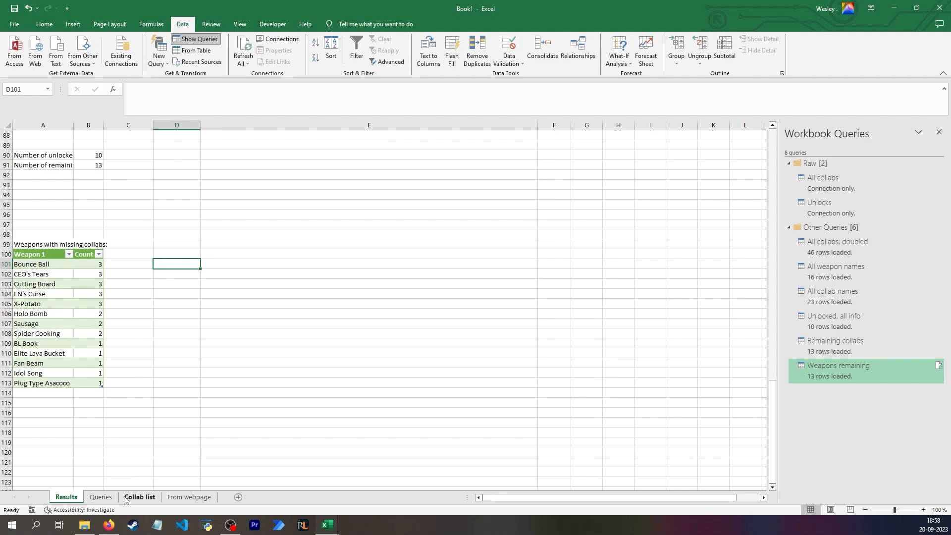
Compare the repeated Dragon Fire entries in the Unlocked collabs table on the Collab list sheet with the loaded queries
{"action": "left_click", "coordinate": [140, 496]}
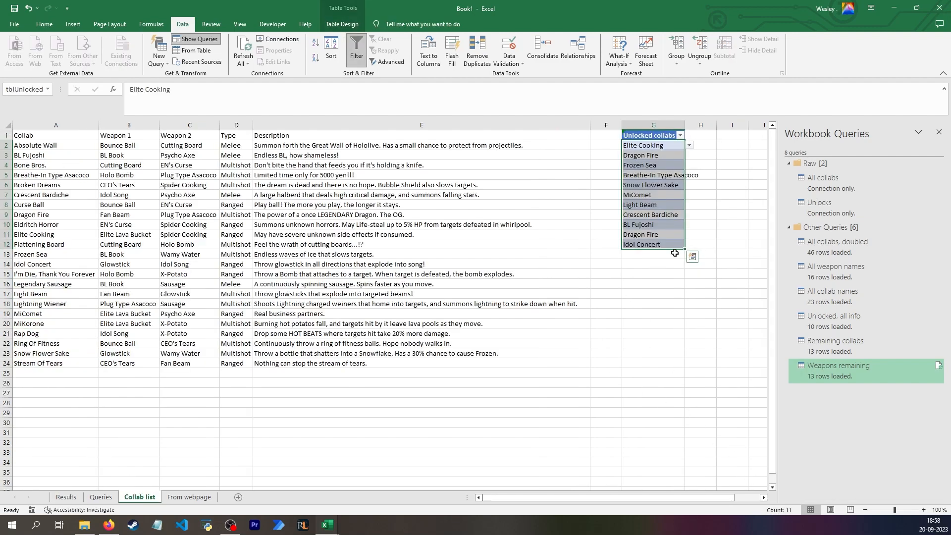
{"action": "left_click", "coordinate": [653, 234]}
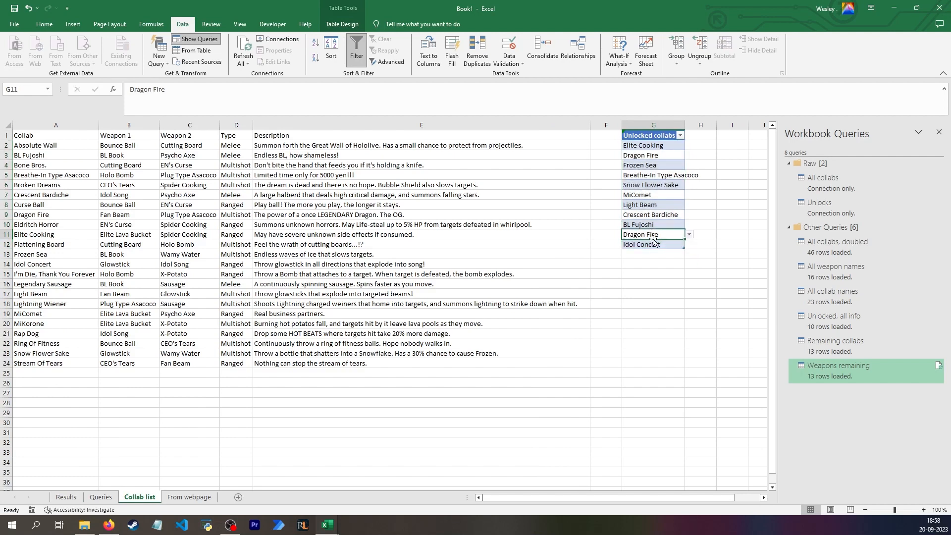
{"action": "left_click", "coordinate": [652, 157], "text": "ctrl"}
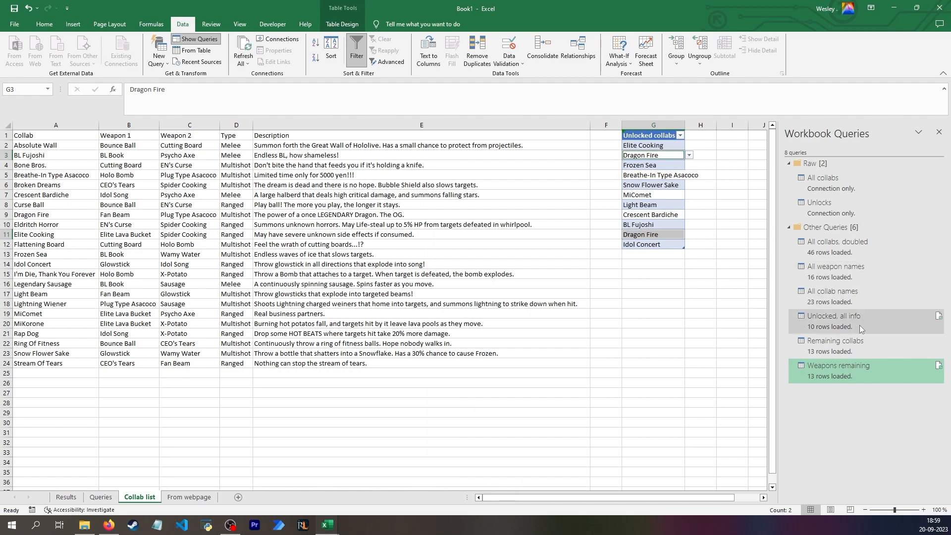
{"action": "mouse_move", "coordinate": [860, 327]}
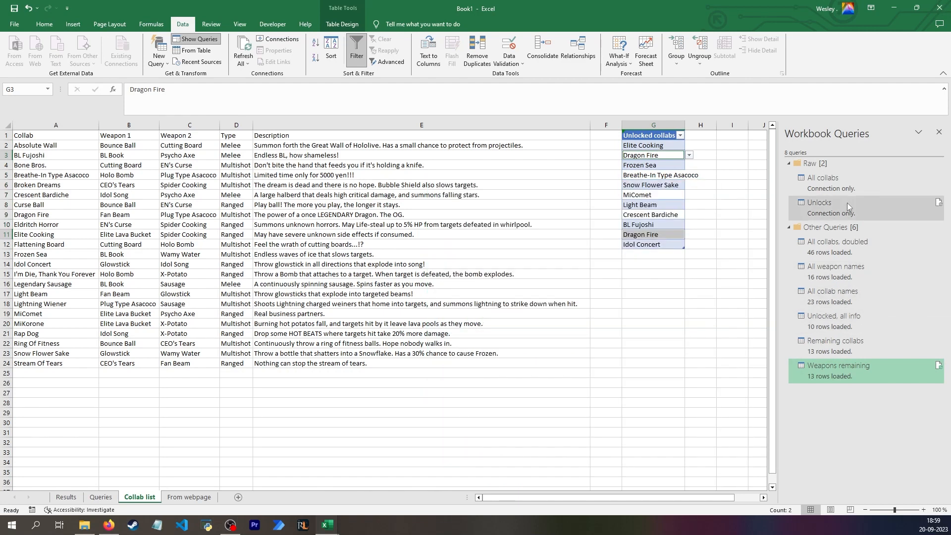
{"action": "mouse_move", "coordinate": [846, 203]}
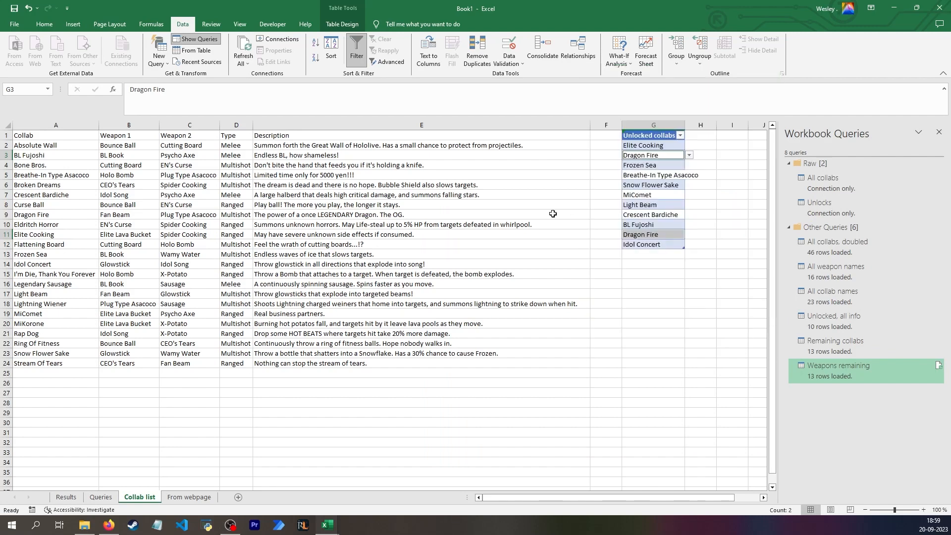
{"action": "left_click", "coordinate": [656, 216]}
{"action": "left_click", "coordinate": [658, 257]}
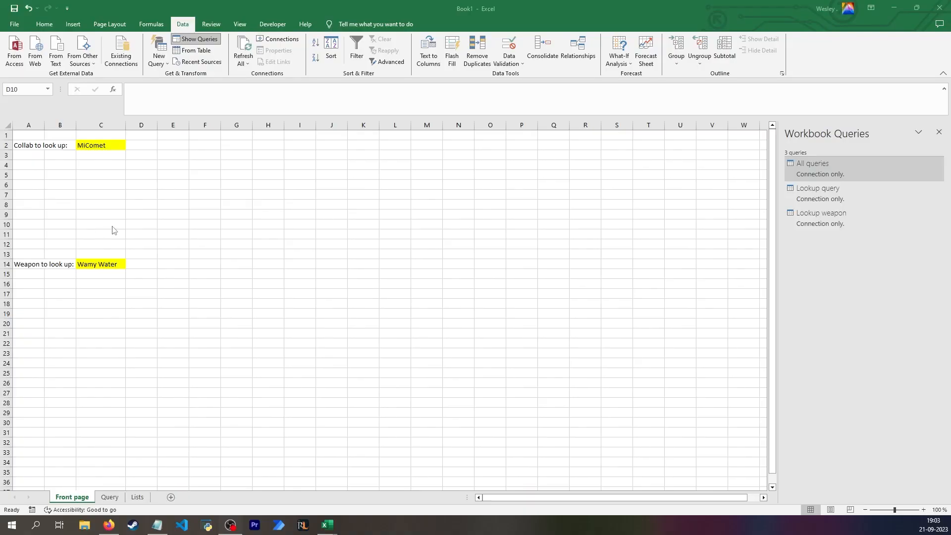
Name the collab input cell C2 selectedCollab and the weapon input cell C14 selectedWeapon
{"action": "left_click", "coordinate": [98, 147]}
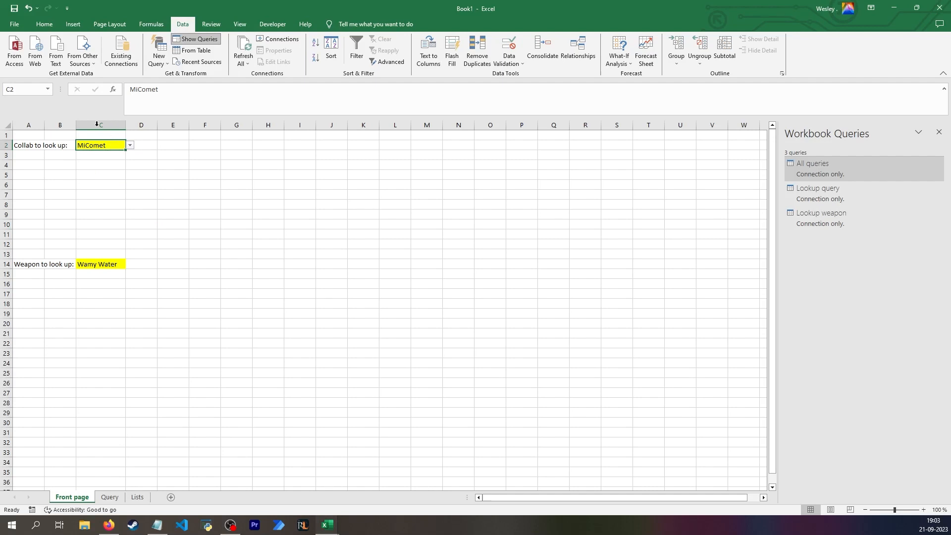
{"action": "left_click", "coordinate": [22, 90]}
{"action": "type", "text": "selectedCollab"}
{"action": "key", "text": "Return"}
{"action": "left_click", "coordinate": [100, 264]}
{"action": "left_click", "coordinate": [22, 90]}
{"action": "type", "text": "selectedWeapon"}
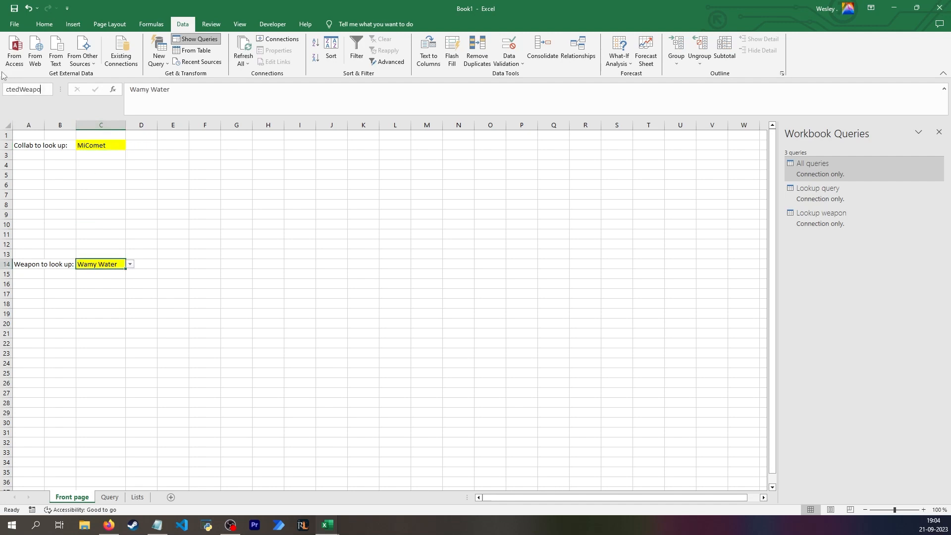
{"action": "key", "text": "Return"}
Create a query from the selectedWeapon cell and review its Source, Promoted Headers and Changed Type steps
{"action": "left_click", "coordinate": [44, 24]}
{"action": "left_click", "coordinate": [174, 25]}
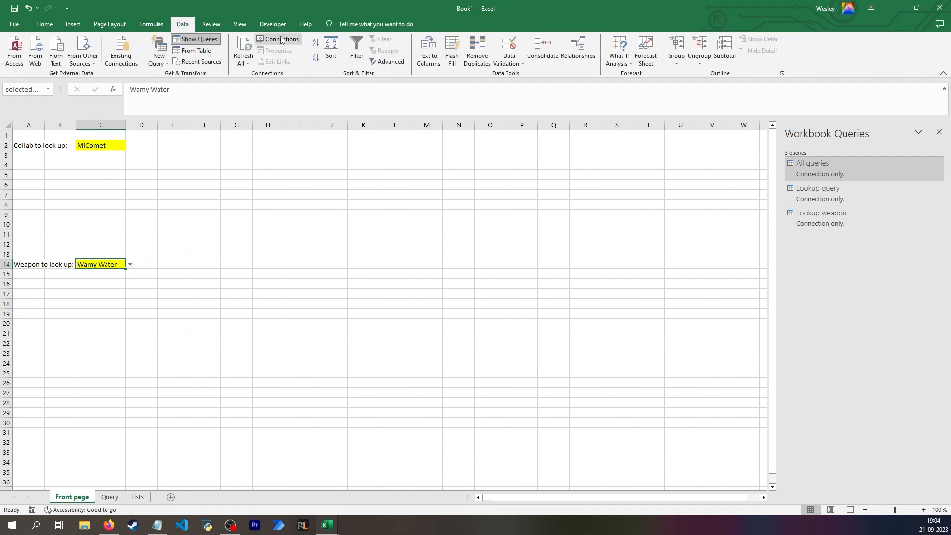
{"action": "left_click", "coordinate": [193, 53]}
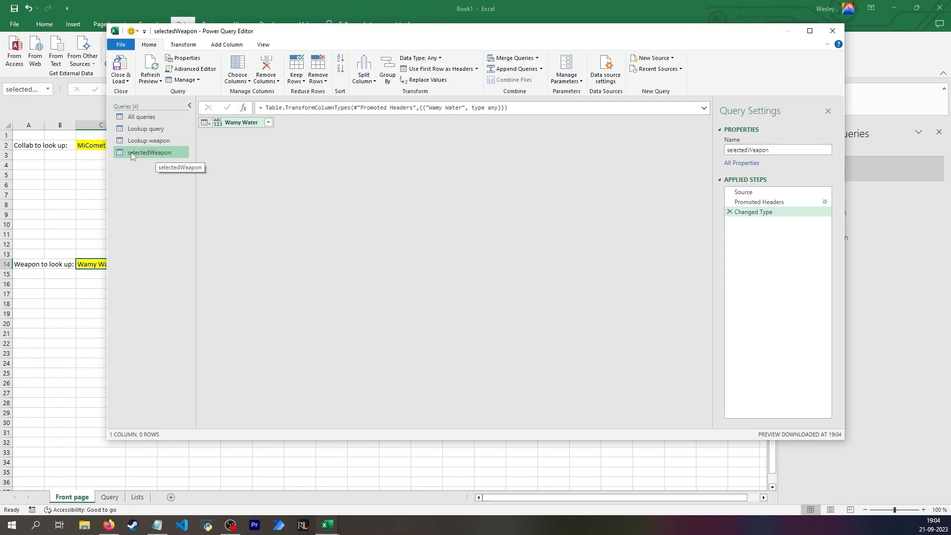
{"action": "left_click", "coordinate": [742, 192]}
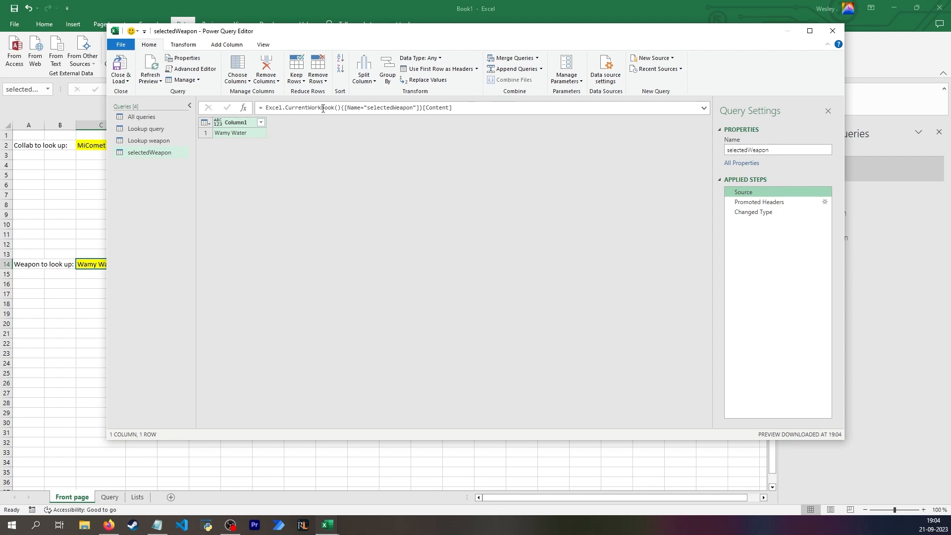
{"action": "left_click", "coordinate": [345, 108]}
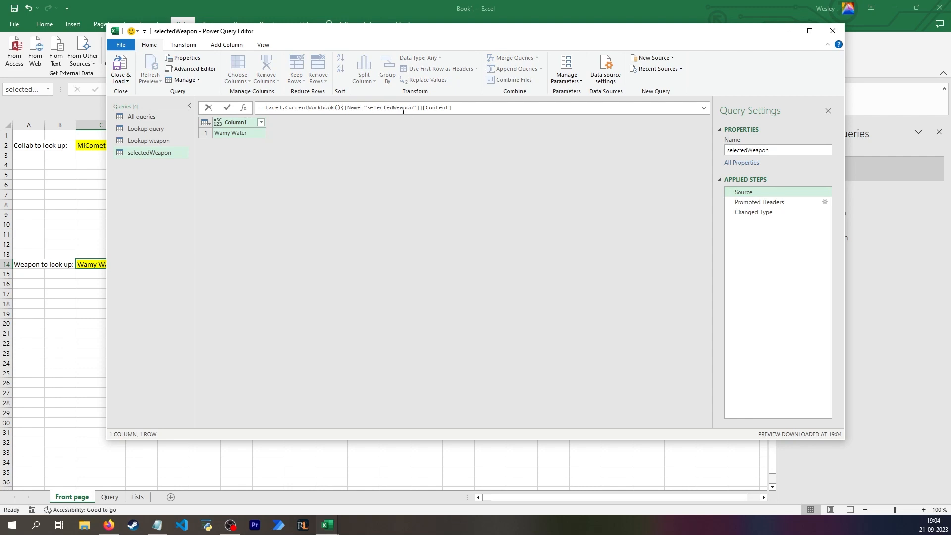
{"action": "left_click", "coordinate": [414, 145]}
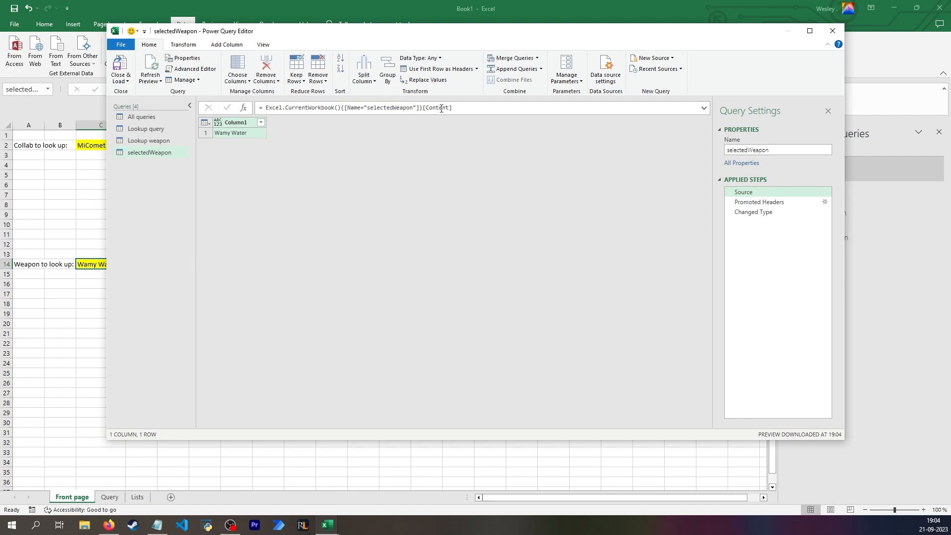
{"action": "left_click", "coordinate": [756, 202]}
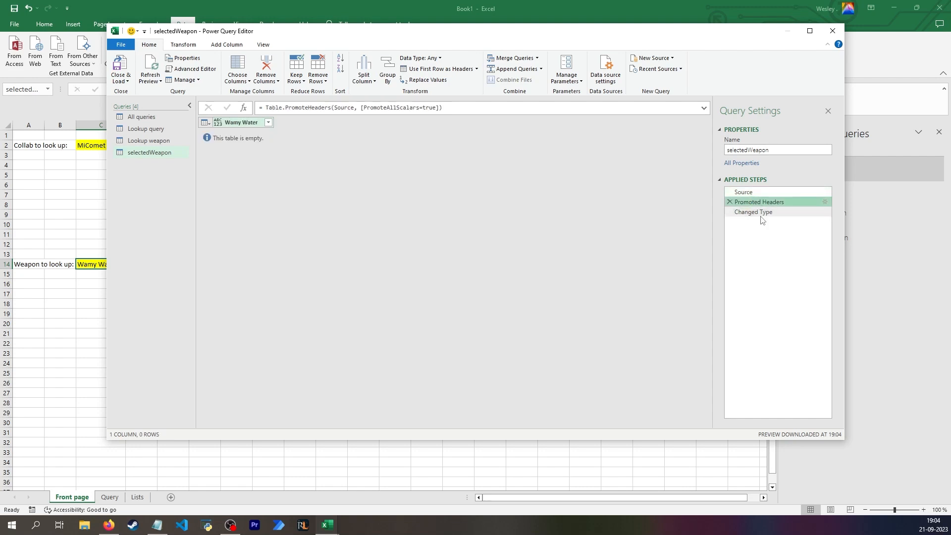
{"action": "left_click", "coordinate": [759, 212]}
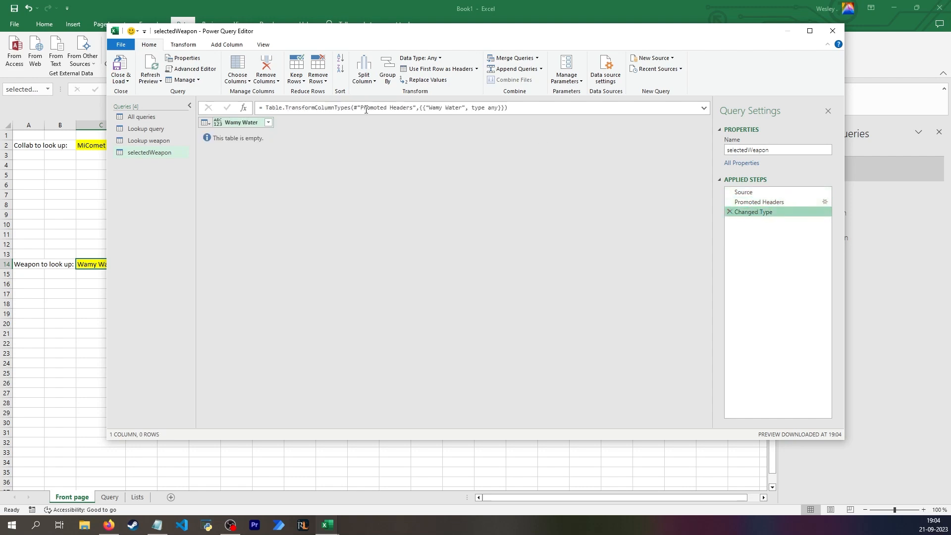
Remove the Changed Type and Promoted Headers steps from the selectedWeapon query and drill down to its single weapon value
{"action": "left_click", "coordinate": [728, 212]}
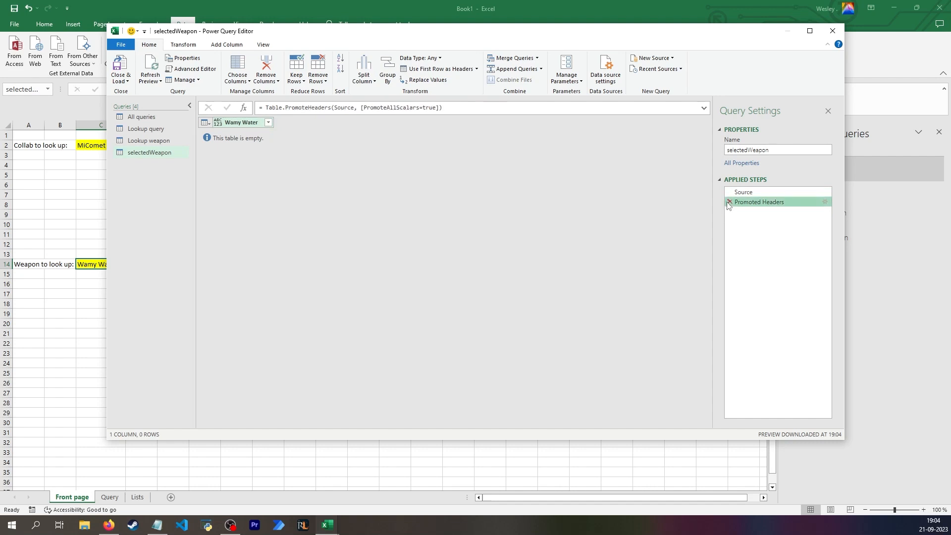
{"action": "left_click", "coordinate": [728, 202]}
{"action": "left_click", "coordinate": [229, 132]}
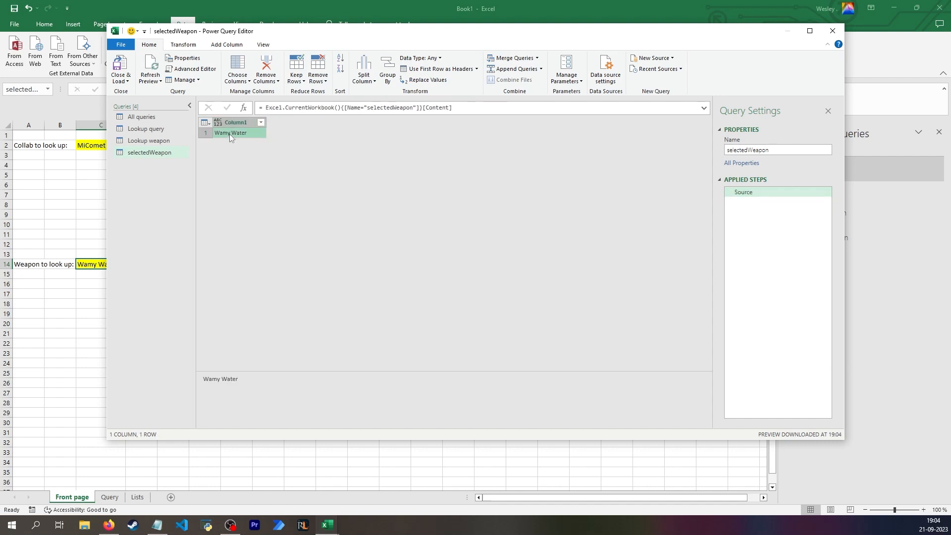
{"action": "right_click", "coordinate": [228, 132]}
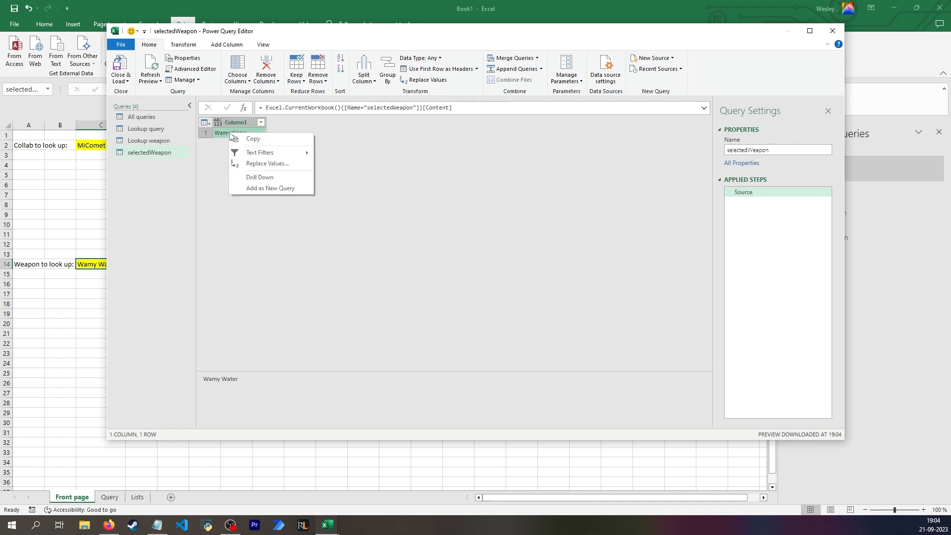
{"action": "left_click", "coordinate": [283, 177]}
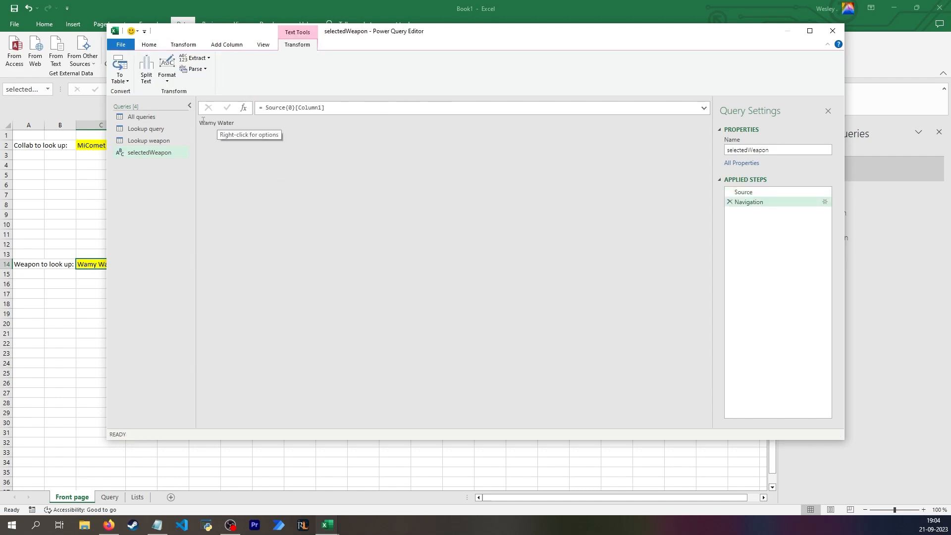
{"action": "left_click_drag", "start_coordinate": [200, 122], "coordinate": [240, 122]}
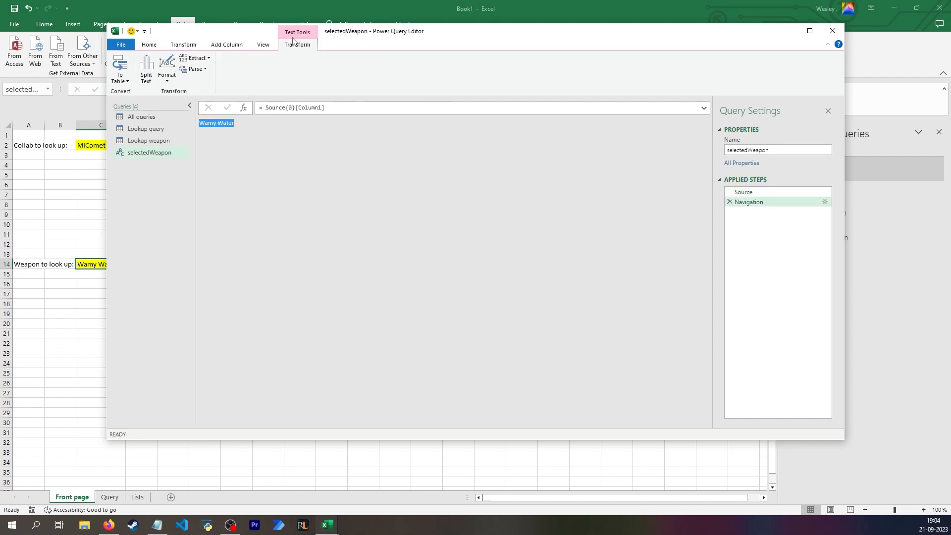
Duplicate the selectedWeapon query and point the copy's source at the selectedCollab named cell
{"action": "right_click", "coordinate": [153, 153]}
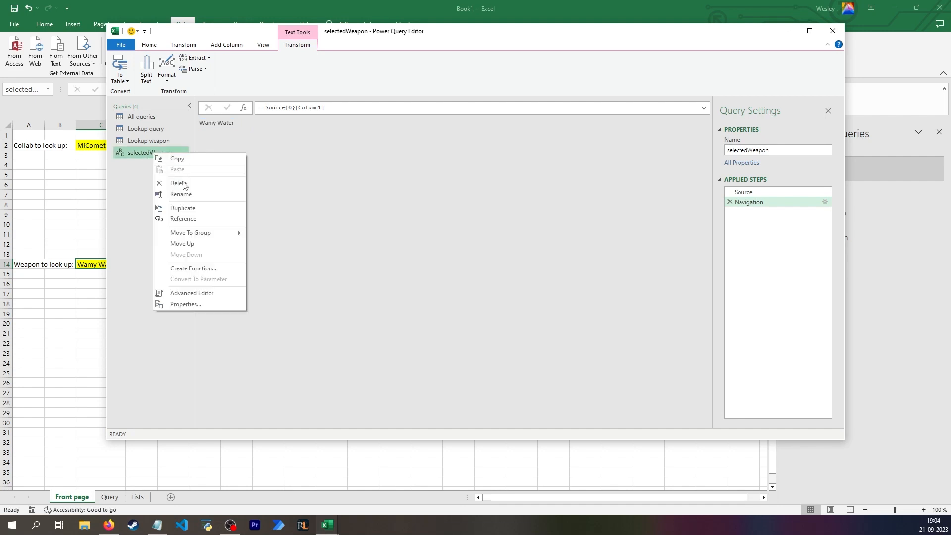
{"action": "left_click", "coordinate": [185, 209]}
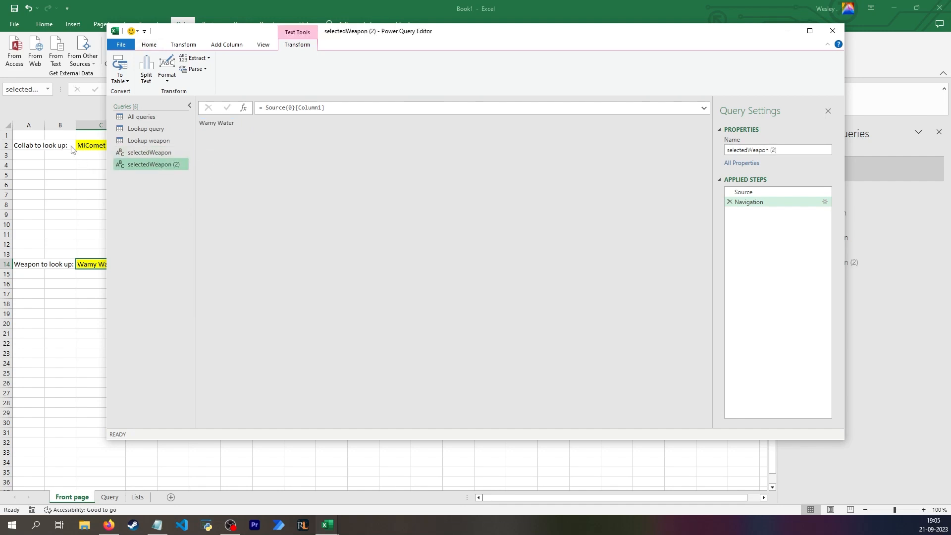
{"action": "left_click", "coordinate": [742, 192]}
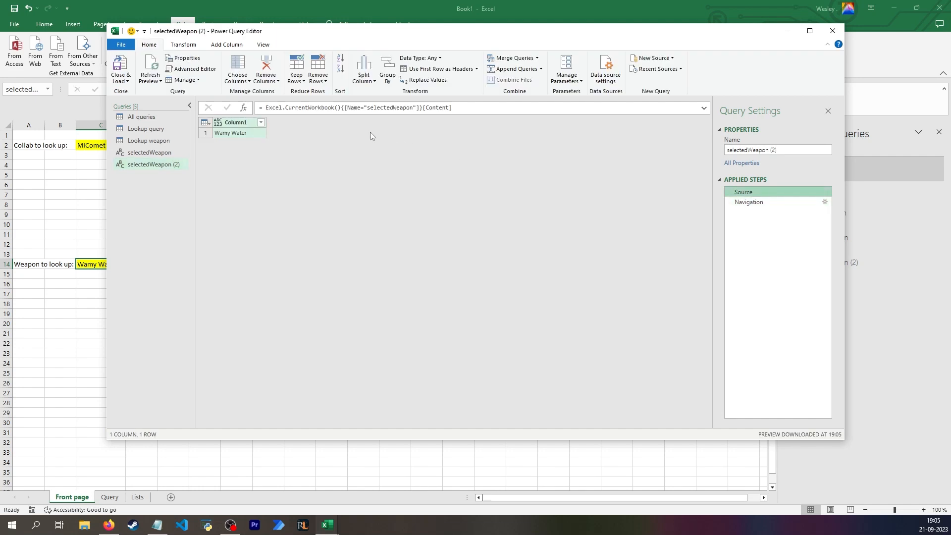
{"action": "left_click_drag", "start_coordinate": [414, 107], "coordinate": [397, 107]}
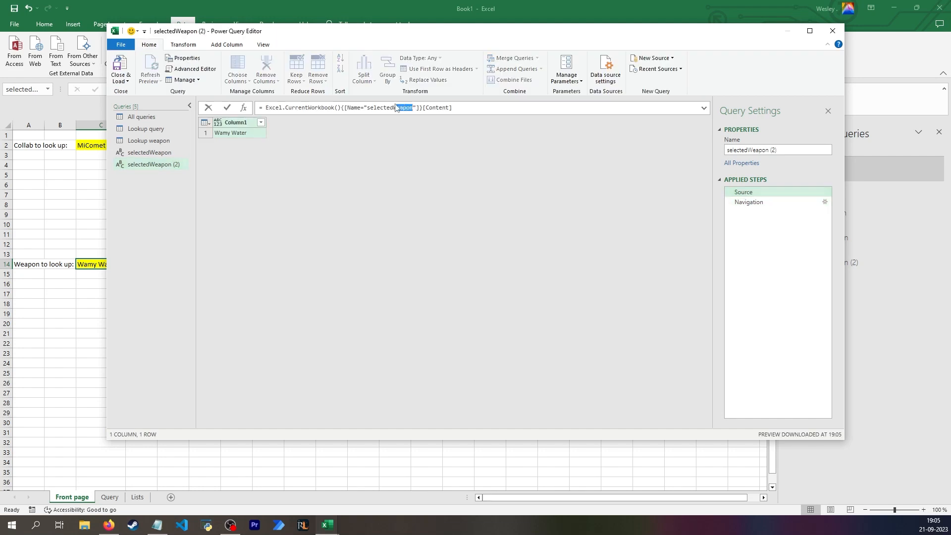
{"action": "left_click", "coordinate": [748, 202]}
Rename the duplicated query Collab
{"action": "left_click", "coordinate": [161, 166]}
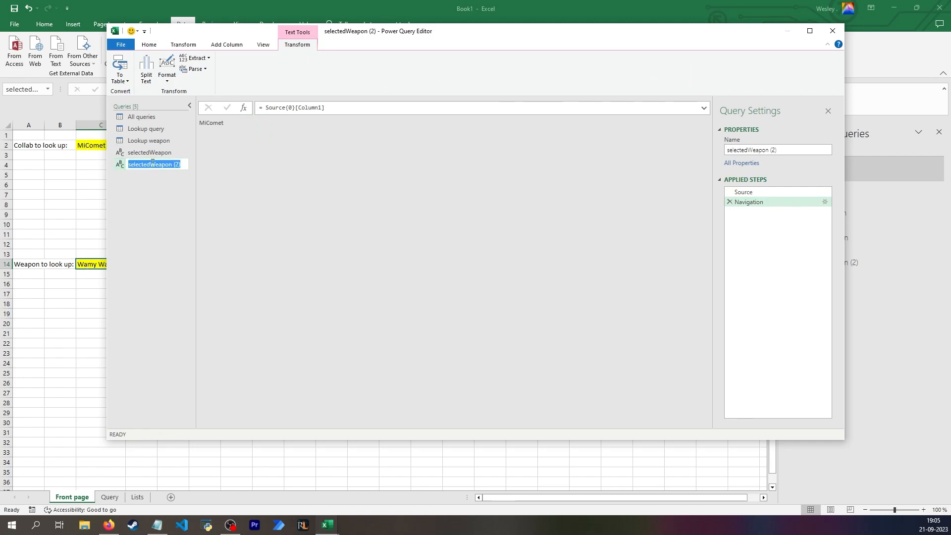
{"action": "type", "text": "Collab"}
{"action": "key", "text": "Return"}
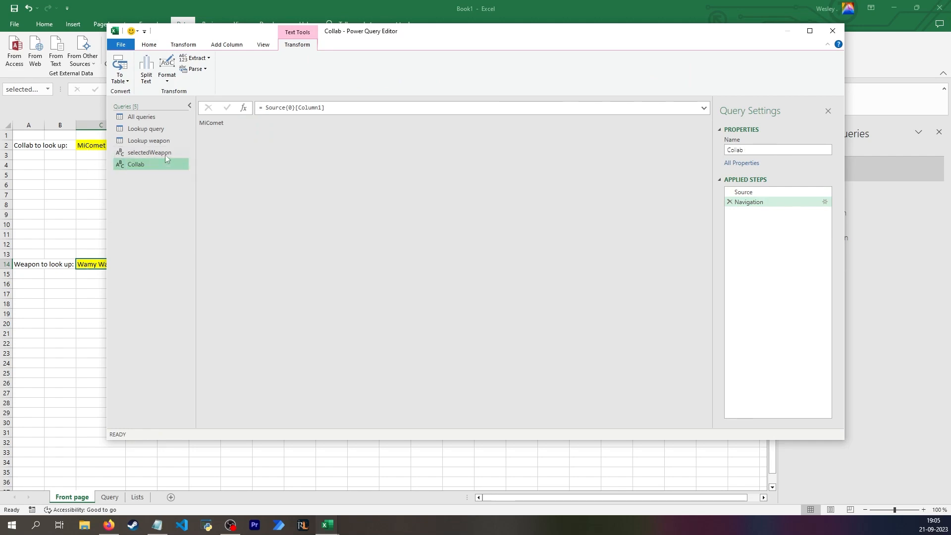
Examine how the All queries table lists each collab twice with its Weapon 1 and Weapon 2 entries swapped
{"action": "left_click", "coordinate": [160, 129]}
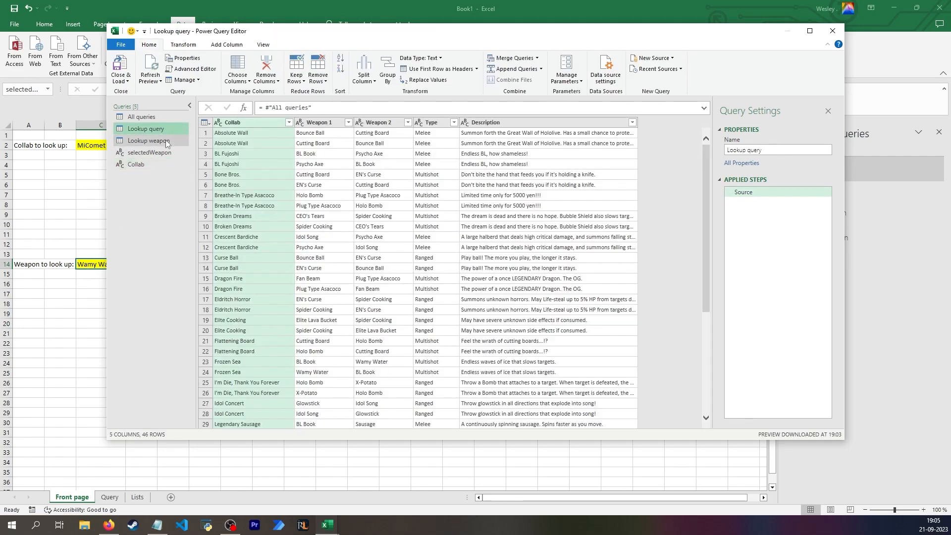
{"action": "left_click", "coordinate": [149, 118]}
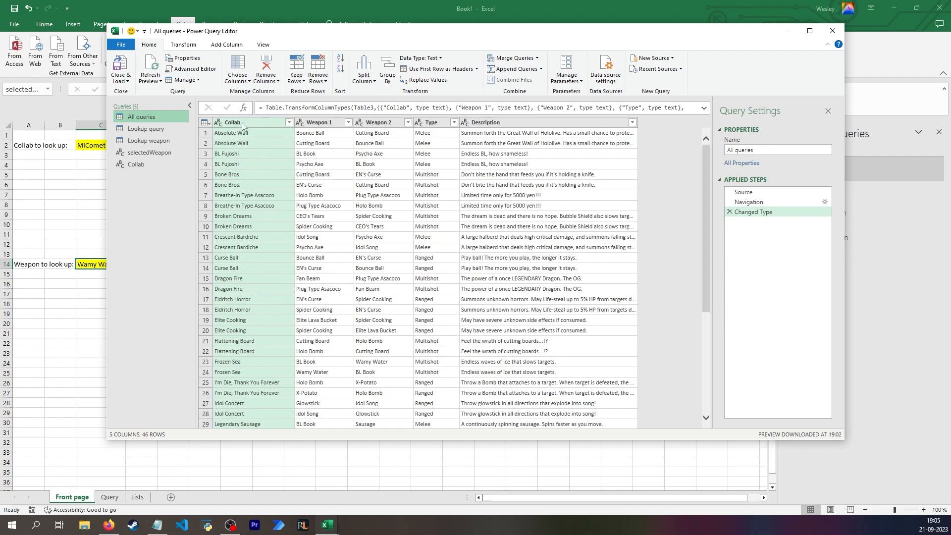
{"action": "left_click", "coordinate": [320, 134]}
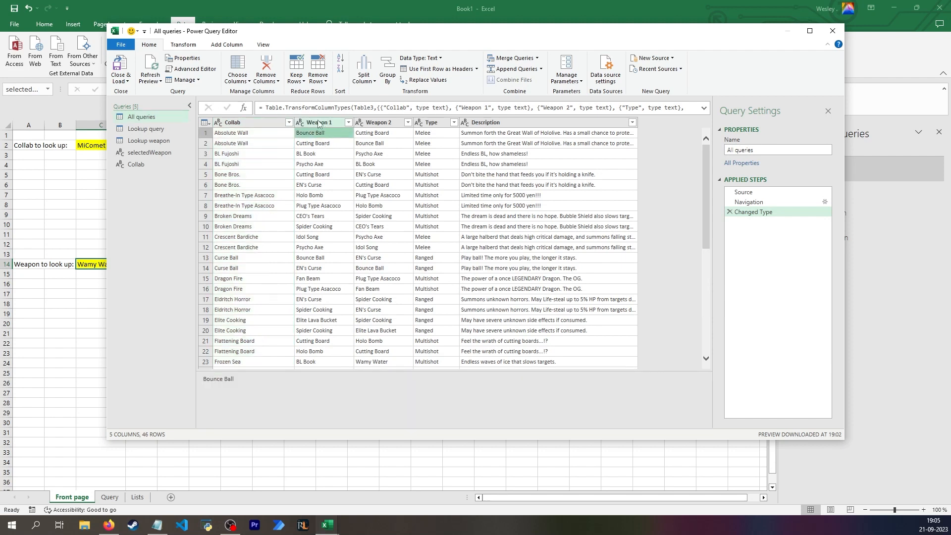
{"action": "left_click", "coordinate": [314, 144]}
{"action": "left_click", "coordinate": [369, 146]}
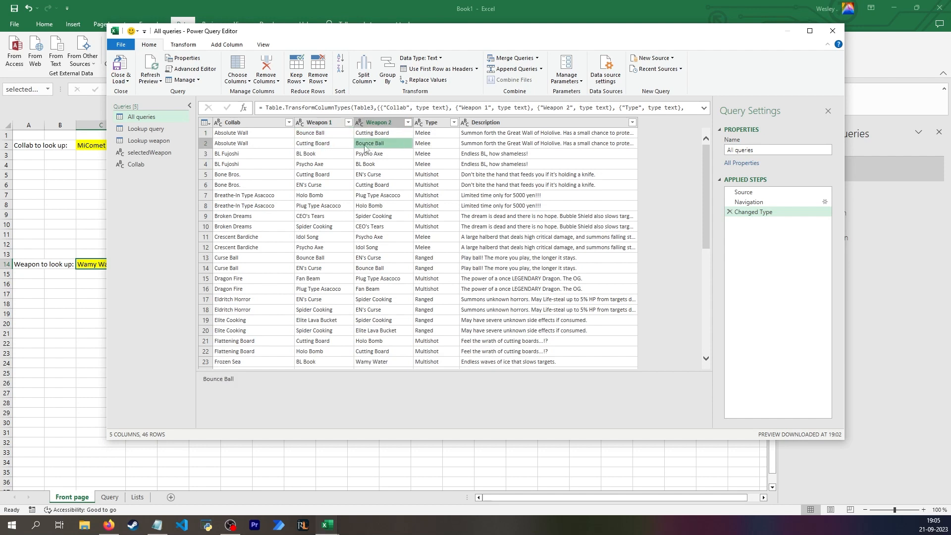
{"action": "left_click", "coordinate": [315, 134]}
{"action": "left_click", "coordinate": [381, 145]}
{"action": "left_click", "coordinate": [378, 133]}
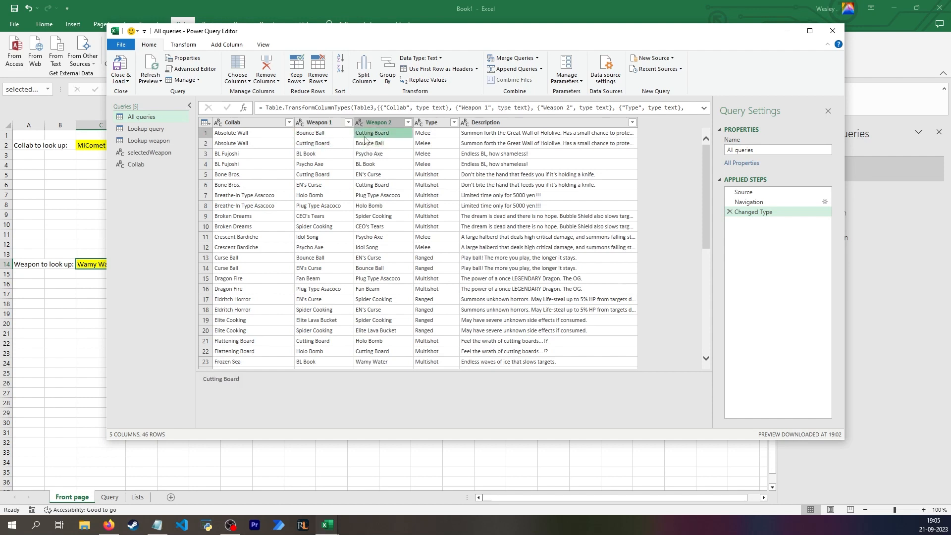
{"action": "left_click", "coordinate": [331, 145]}
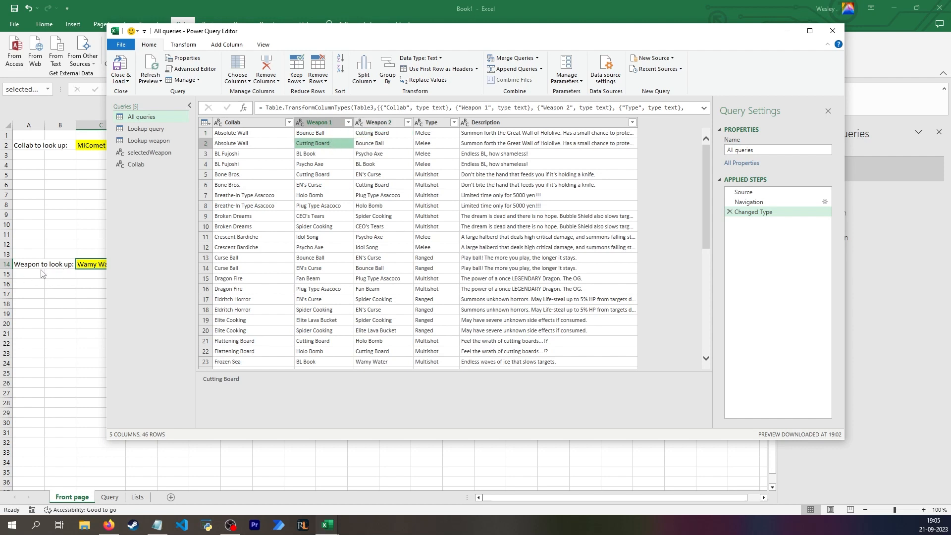
Rename the Lookup query to Lookup collab and filter its Collab column to Absolute Wall
{"action": "left_click", "coordinate": [145, 128]}
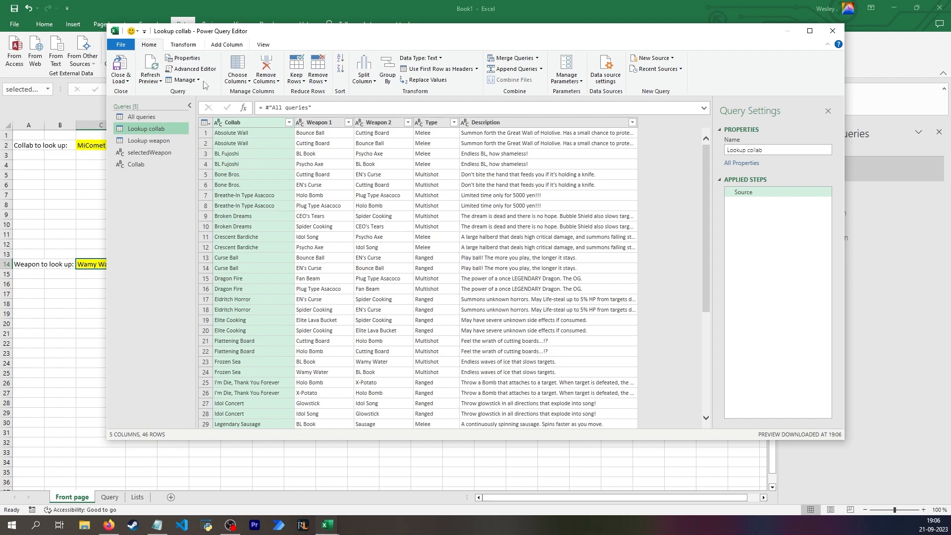
{"action": "left_click_drag", "start_coordinate": [249, 35], "coordinate": [274, 28]}
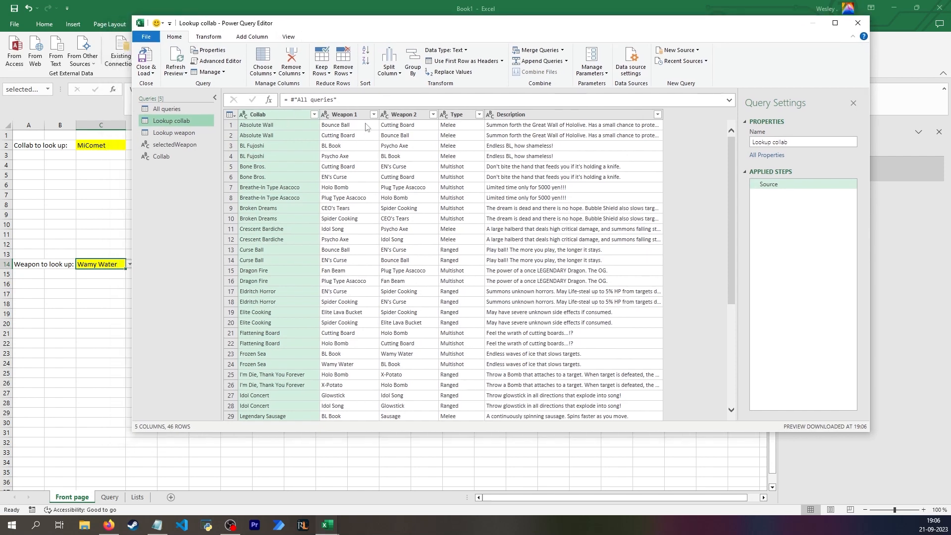
{"action": "left_click", "coordinate": [314, 116]}
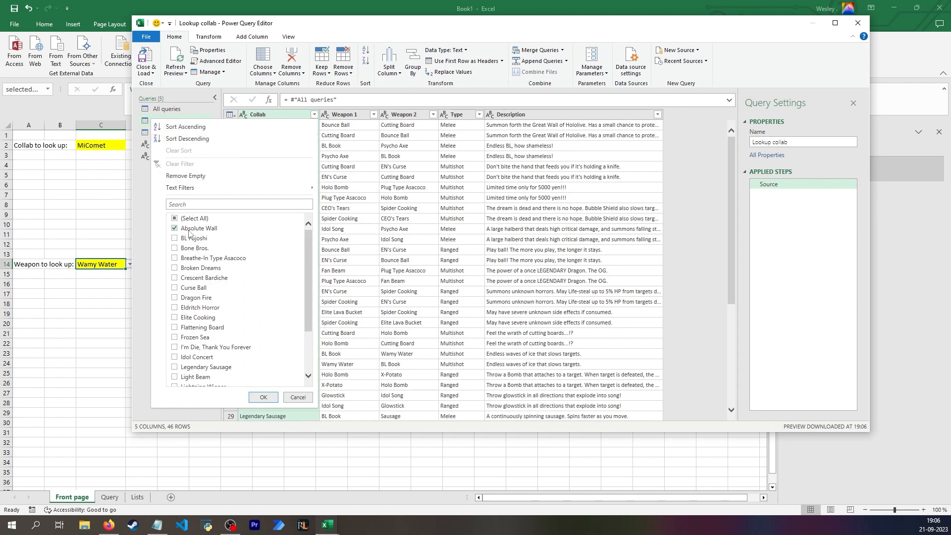
{"action": "left_click", "coordinate": [264, 396]}
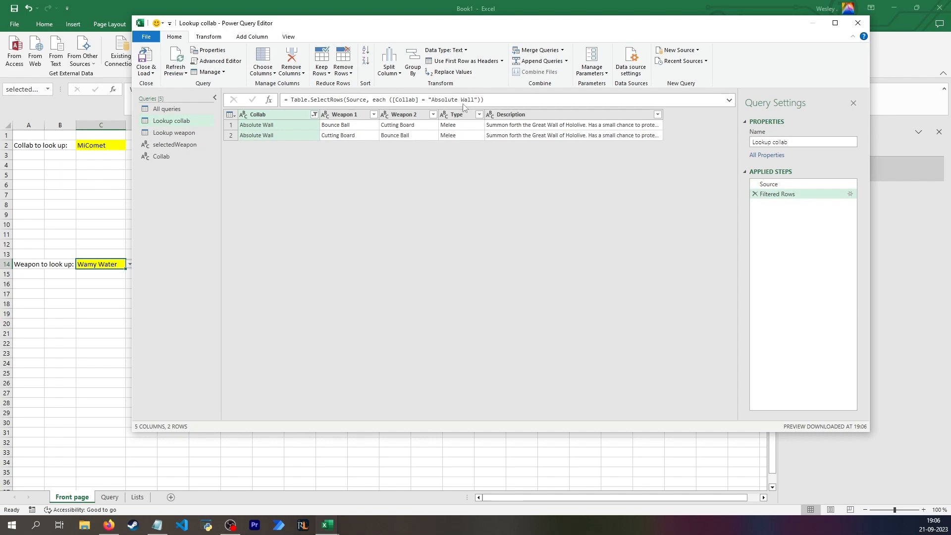
Replace "Absolute Wall" in the Lookup collab filter with selectedCollab and rename the Collab query selectedCollab to match
{"action": "left_click_drag", "start_coordinate": [427, 99], "coordinate": [471, 98]}
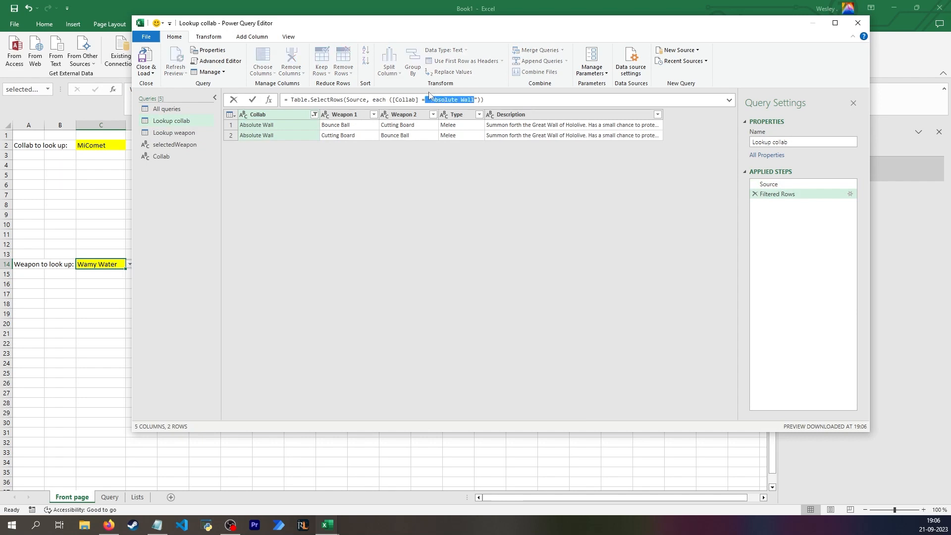
{"action": "key", "text": "BackSpace"}
{"action": "double_click", "coordinate": [160, 158]}
{"action": "left_click", "coordinate": [155, 156]}
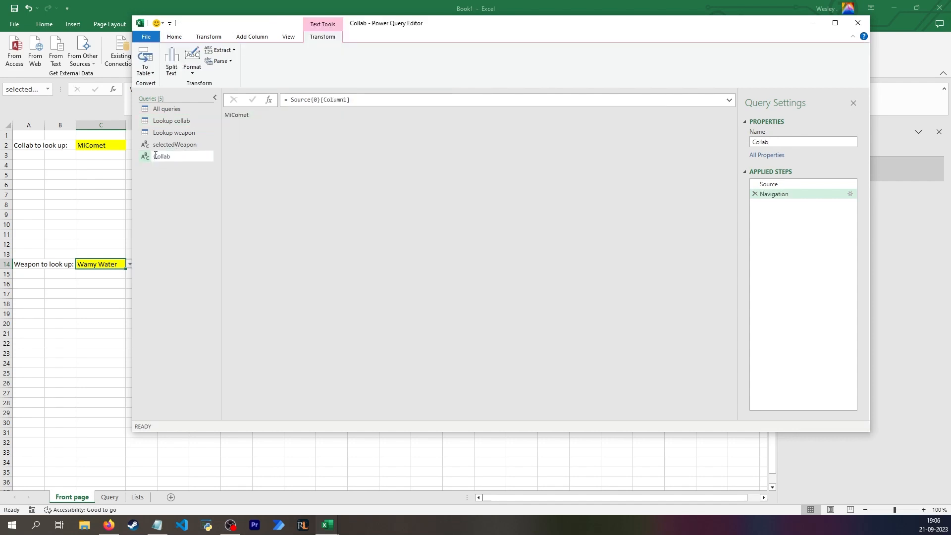
{"action": "type", "text": "selected"}
{"action": "left_click", "coordinate": [179, 122]}
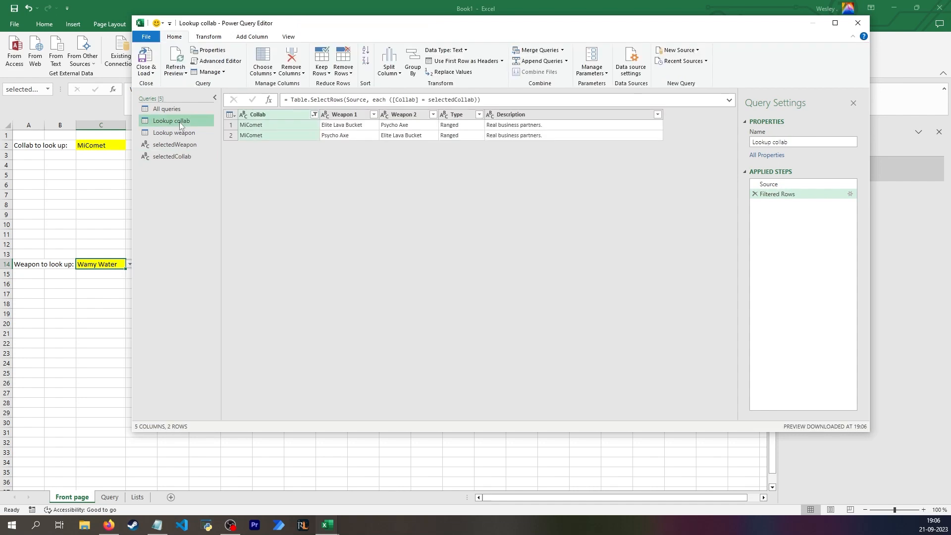
Remove duplicate rows from the Lookup collab query based on its Collab column
{"action": "left_click", "coordinate": [243, 127]}
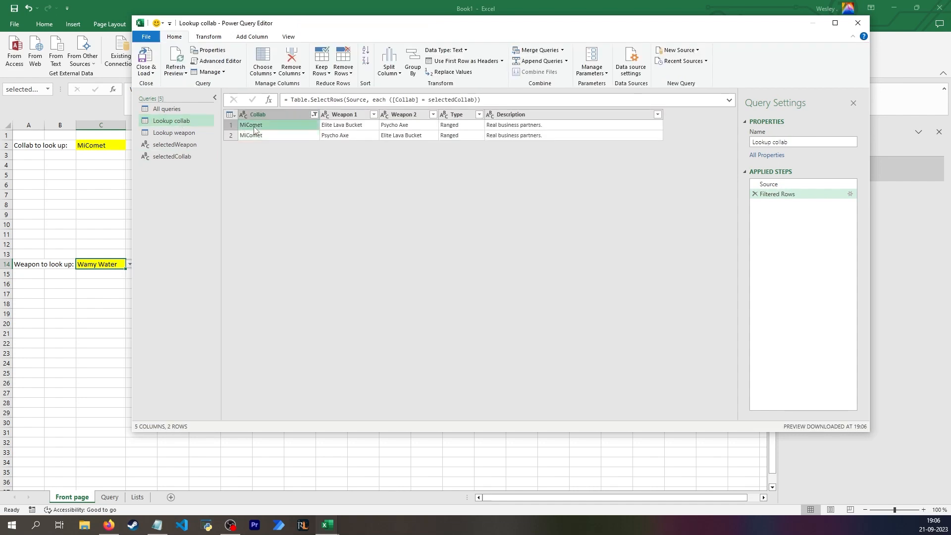
{"action": "left_click", "coordinate": [281, 116]}
{"action": "right_click", "coordinate": [280, 117]}
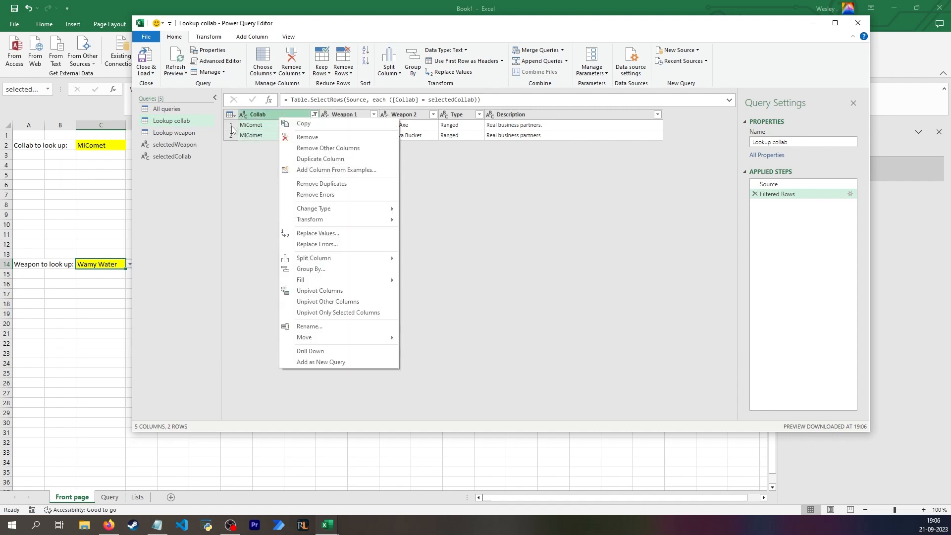
{"action": "left_click", "coordinate": [332, 184]}
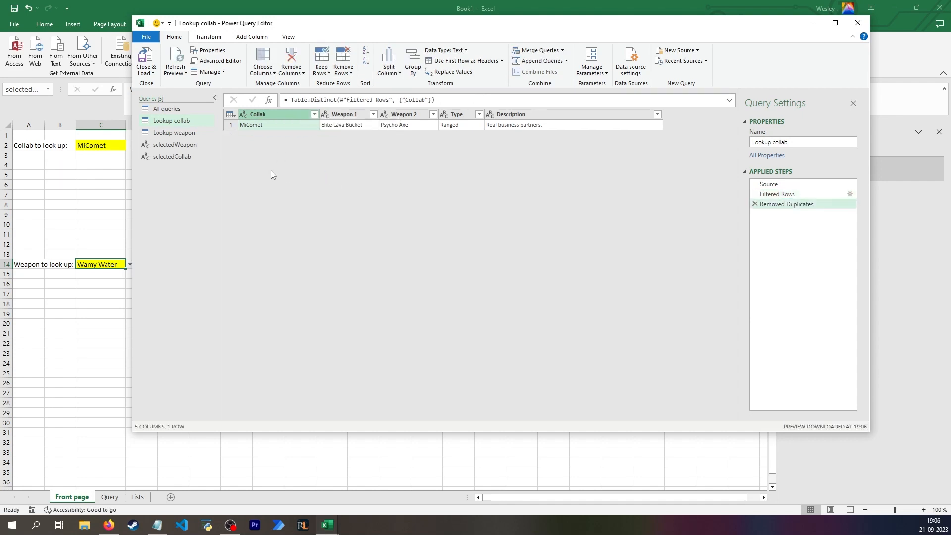
{"action": "left_click", "coordinate": [250, 125]}
{"action": "left_click", "coordinate": [152, 74]}
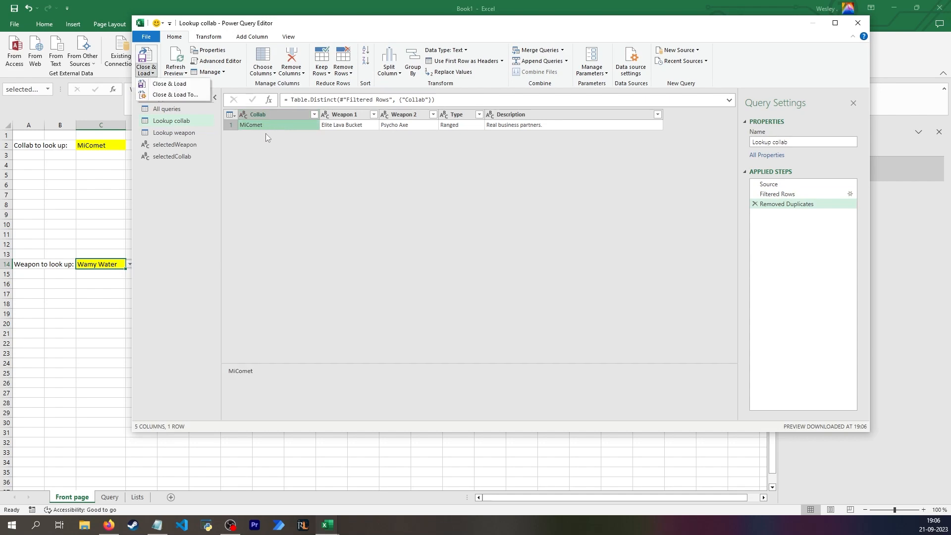
{"action": "left_click", "coordinate": [299, 159]}
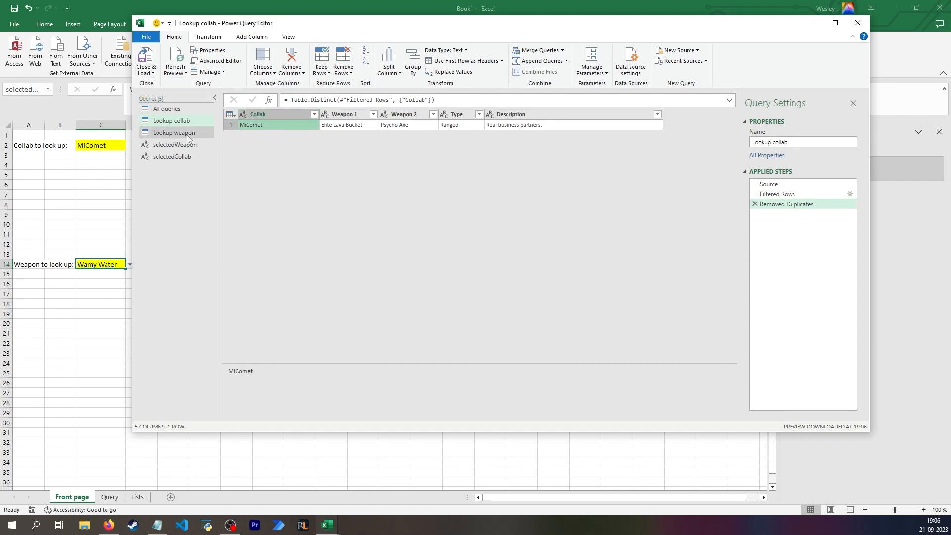
Filter the Weapon 1 column of the Lookup weapon query to BL Book only
{"action": "left_click", "coordinate": [188, 137]}
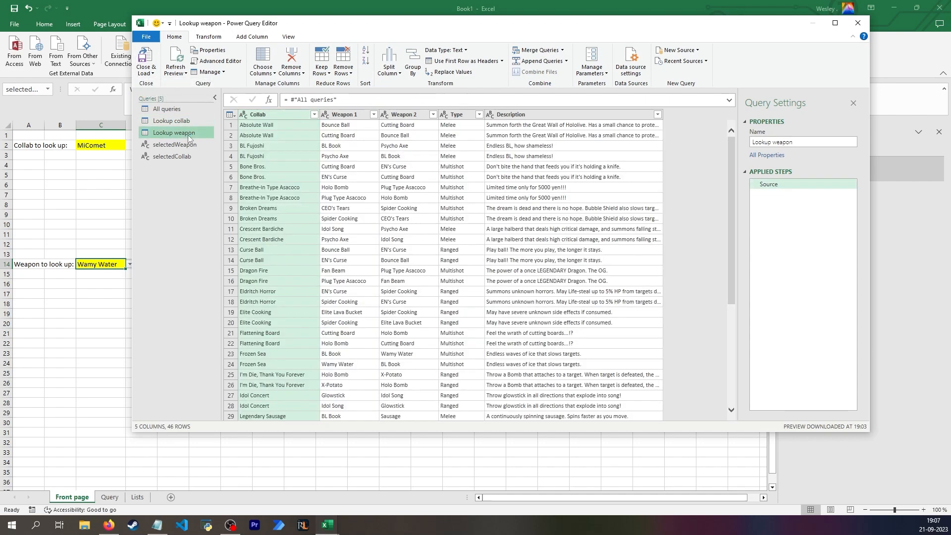
{"action": "left_click", "coordinate": [382, 135]}
{"action": "left_click", "coordinate": [374, 114]}
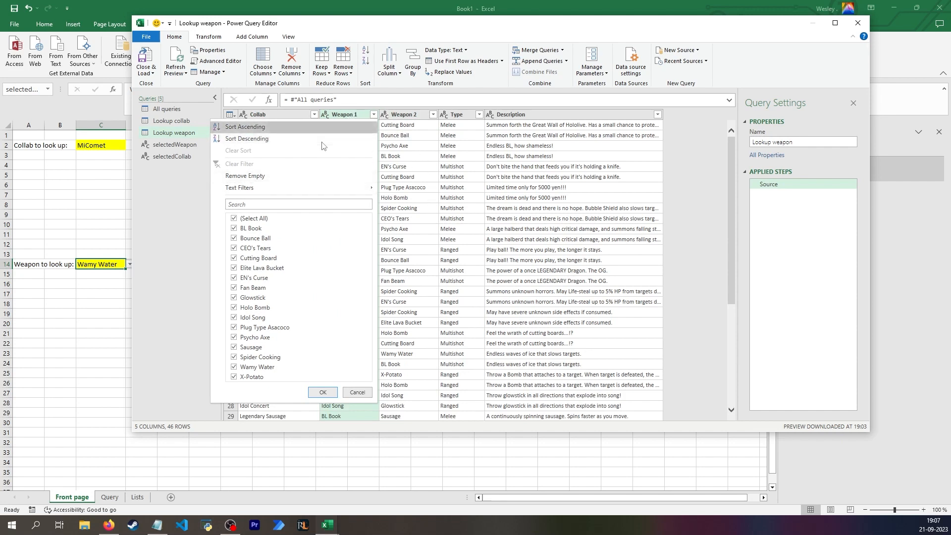
{"action": "left_click", "coordinate": [248, 218]}
{"action": "left_click", "coordinate": [251, 228]}
{"action": "left_click", "coordinate": [322, 391]}
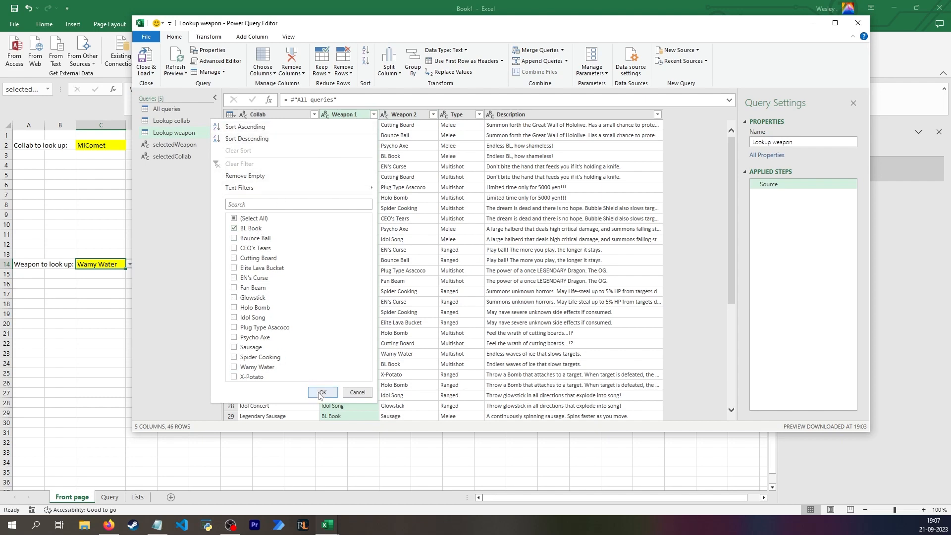
Replace "BL Book" in the Lookup weapon filter formula with selectedWeapon and check the returned rows
{"action": "left_click_drag", "start_coordinate": [436, 101], "coordinate": [466, 101]}
{"action": "type", "text": "selectedWeapon"}
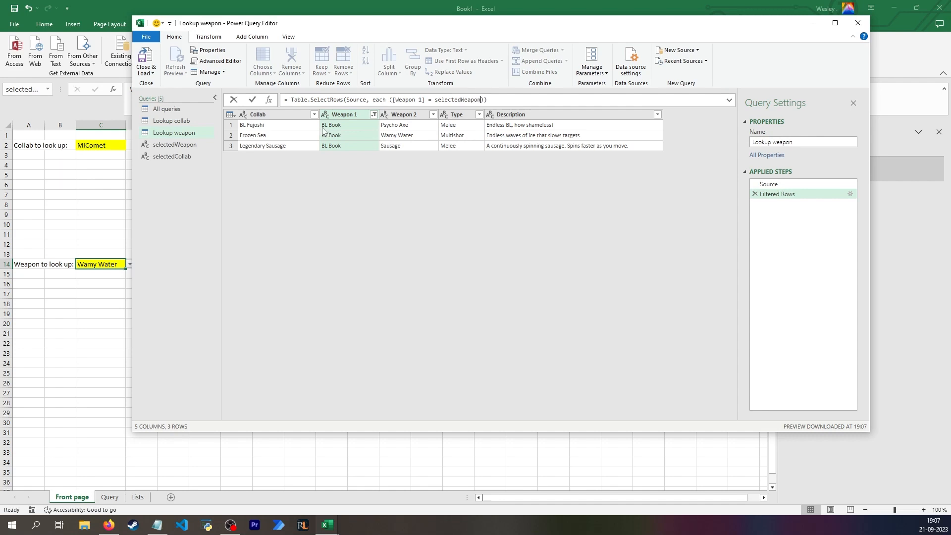
{"action": "key", "text": "Return"}
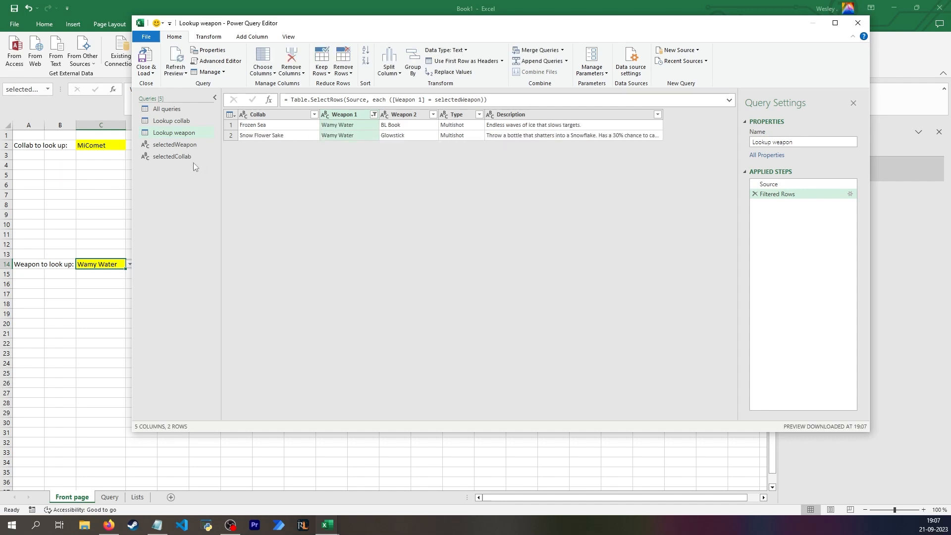
{"action": "left_click", "coordinate": [331, 128]}
{"action": "left_click", "coordinate": [293, 126]}
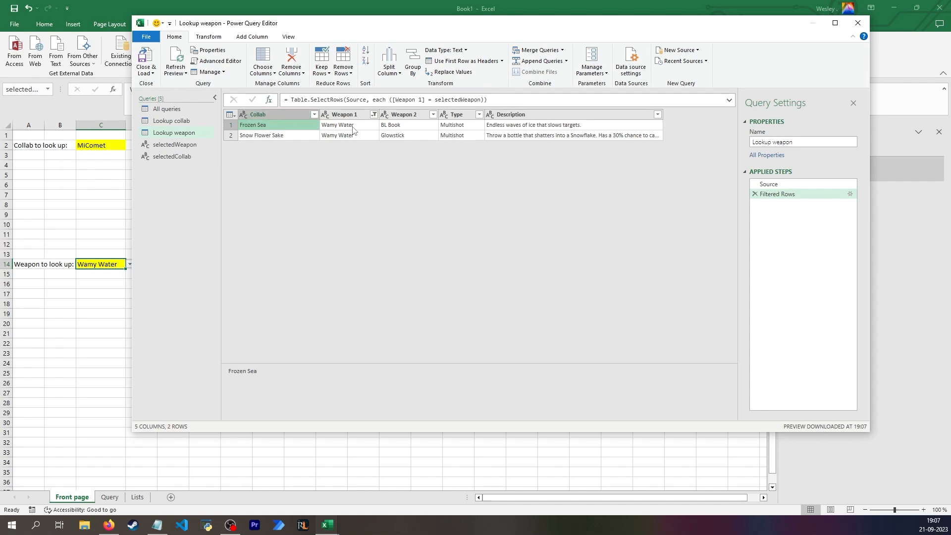
Close the query editor and load the new queries as connections only
{"action": "left_click", "coordinate": [152, 72]}
{"action": "left_click", "coordinate": [157, 95]}
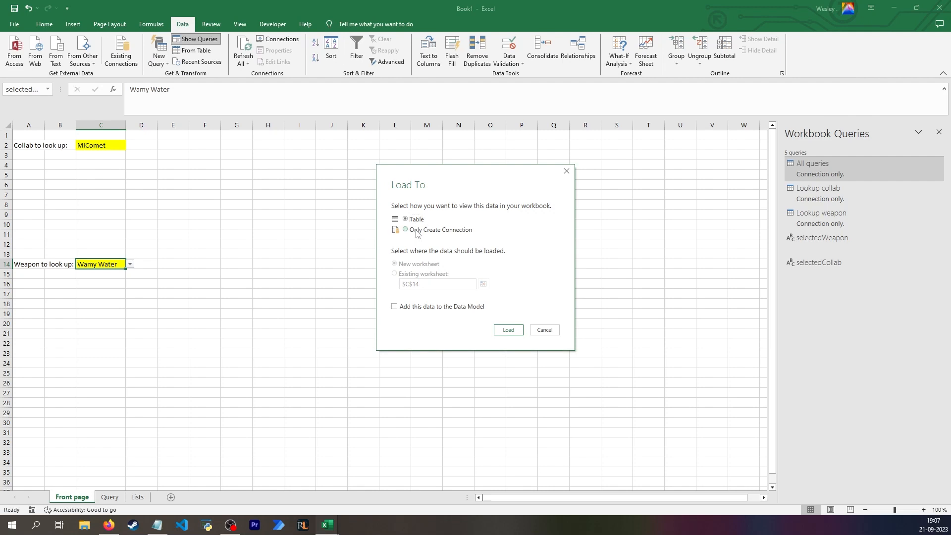
{"action": "left_click", "coordinate": [420, 230]}
{"action": "left_click", "coordinate": [424, 221]}
{"action": "left_click", "coordinate": [426, 231]}
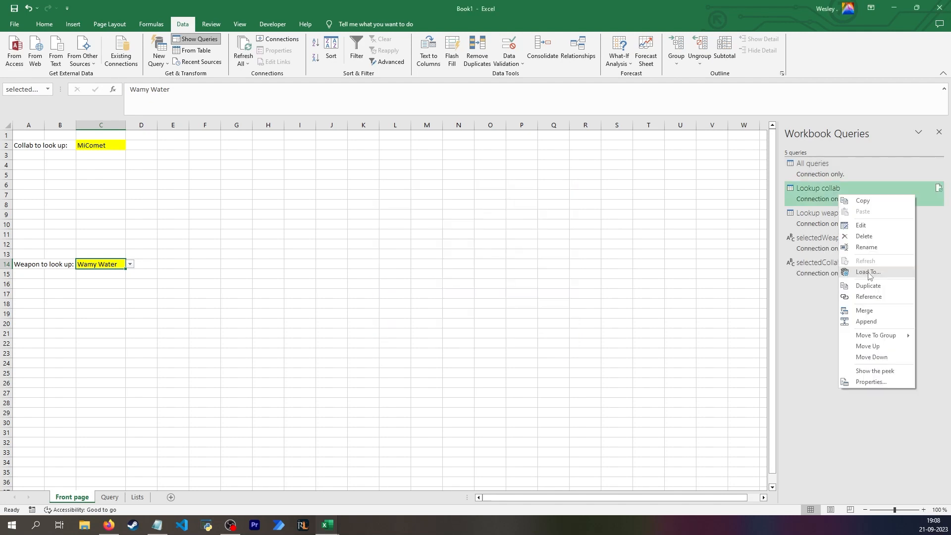
Load the Lookup collab query as a table at cell A4 of the front page and confirm its external data properties
{"action": "left_click", "coordinate": [869, 272]}
{"action": "left_click", "coordinate": [405, 219]}
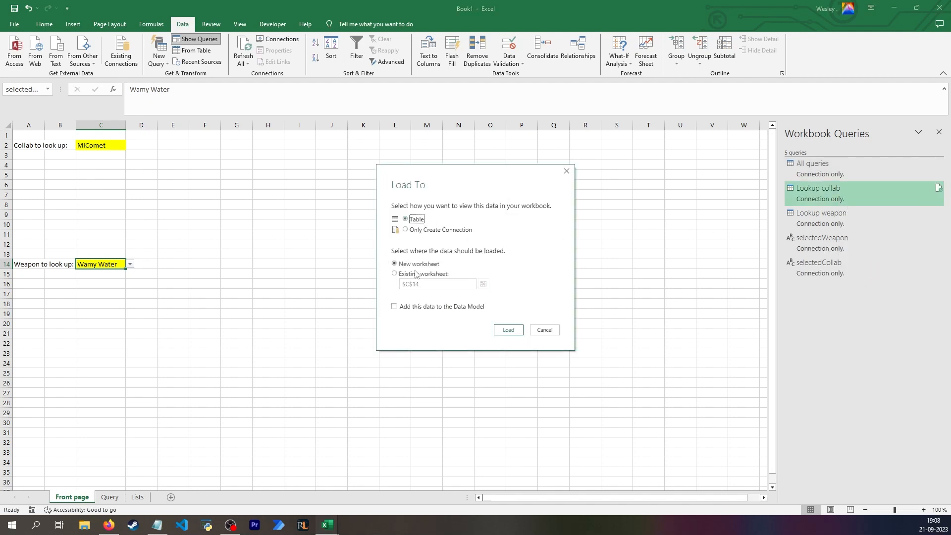
{"action": "left_click", "coordinate": [394, 274]}
{"action": "left_click", "coordinate": [483, 284]}
{"action": "left_click", "coordinate": [28, 167]}
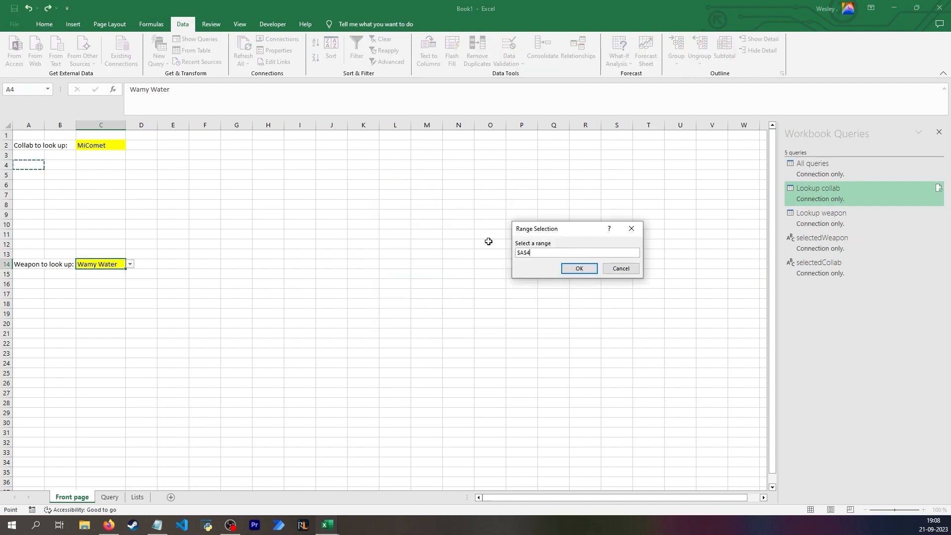
{"action": "left_click", "coordinate": [577, 268]}
{"action": "left_click", "coordinate": [507, 330]}
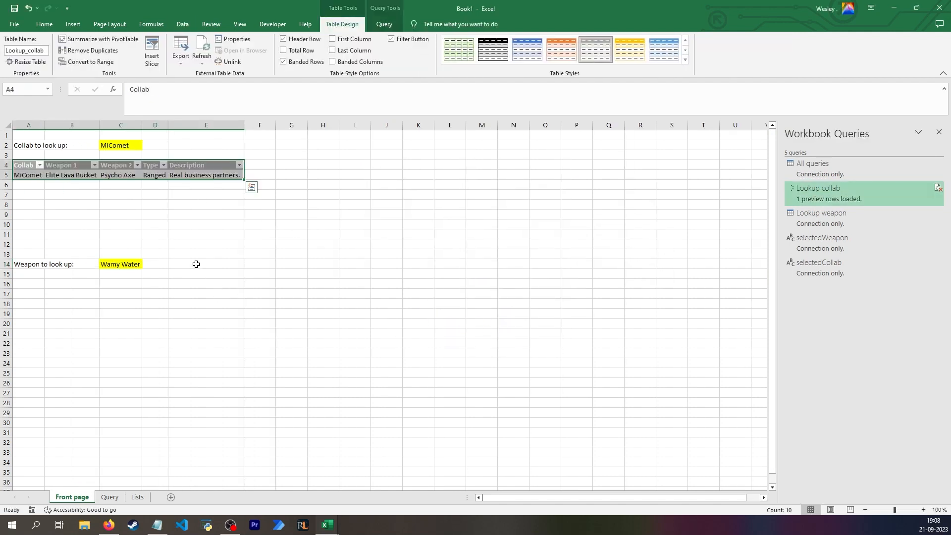
{"action": "left_click", "coordinate": [233, 39]}
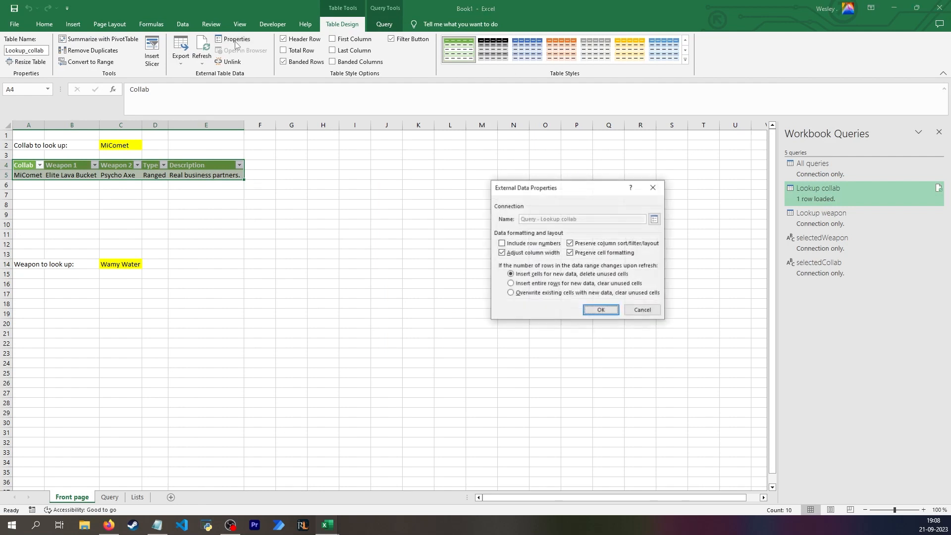
{"action": "left_click", "coordinate": [601, 310]}
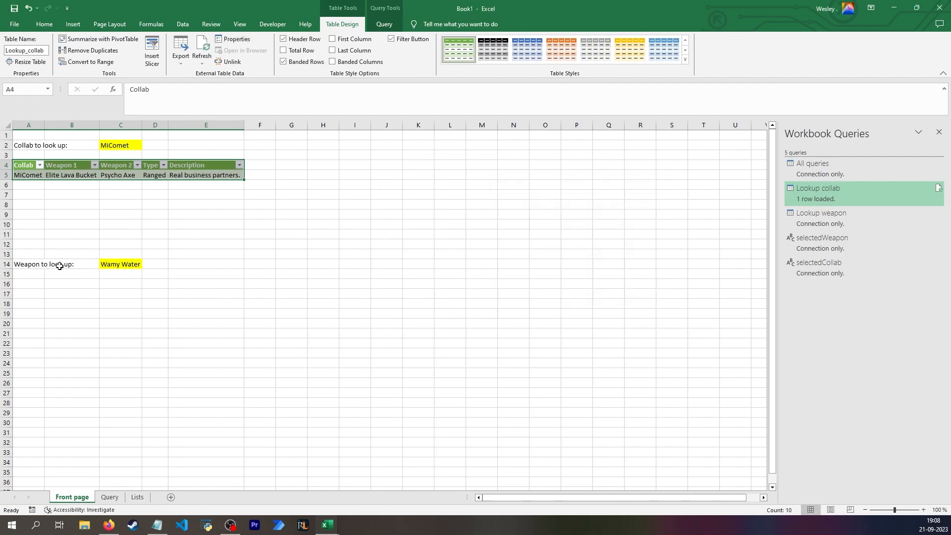
Load the Lookup weapon query as a table at cell A16 of the front page
{"action": "left_click", "coordinate": [32, 285]}
{"action": "right_click", "coordinate": [812, 214]}
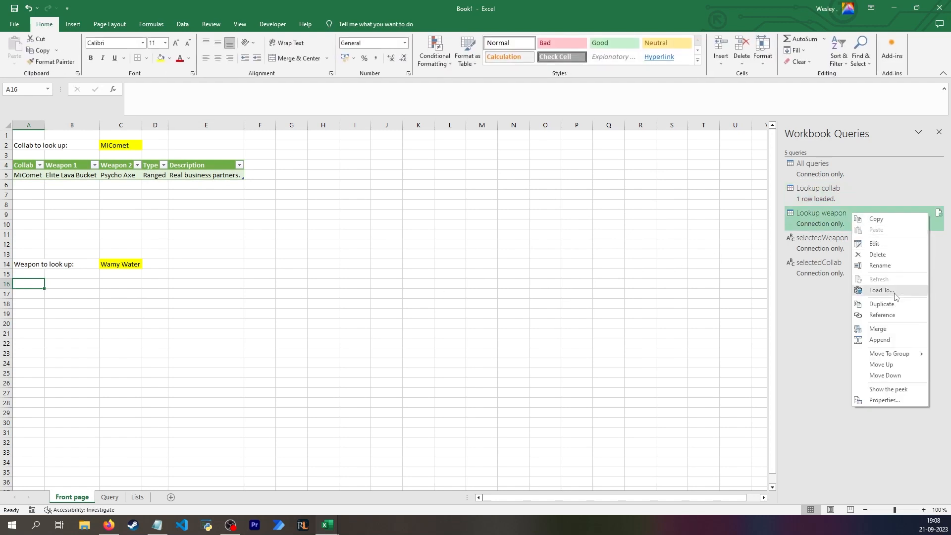
{"action": "left_click", "coordinate": [887, 290]}
{"action": "left_click", "coordinate": [414, 220]}
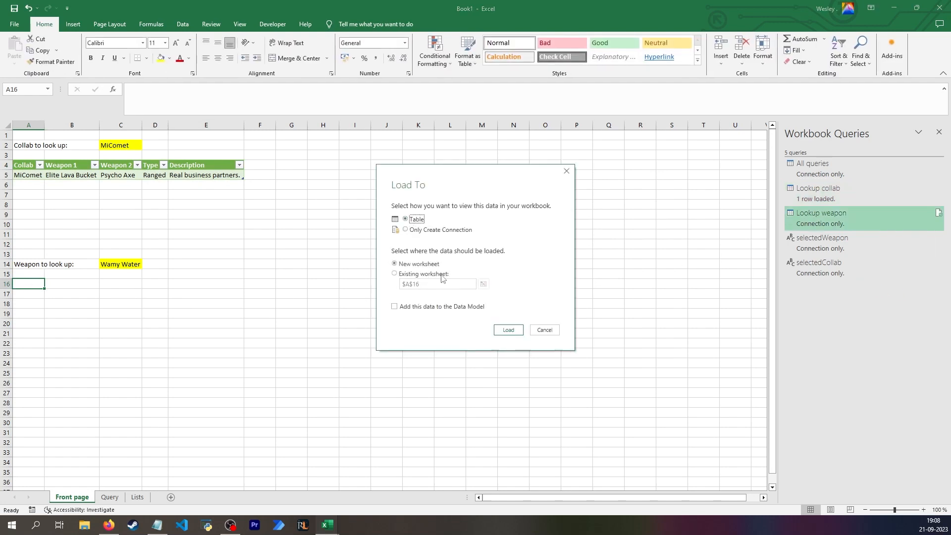
{"action": "left_click", "coordinate": [429, 275]}
{"action": "left_click", "coordinate": [484, 284]}
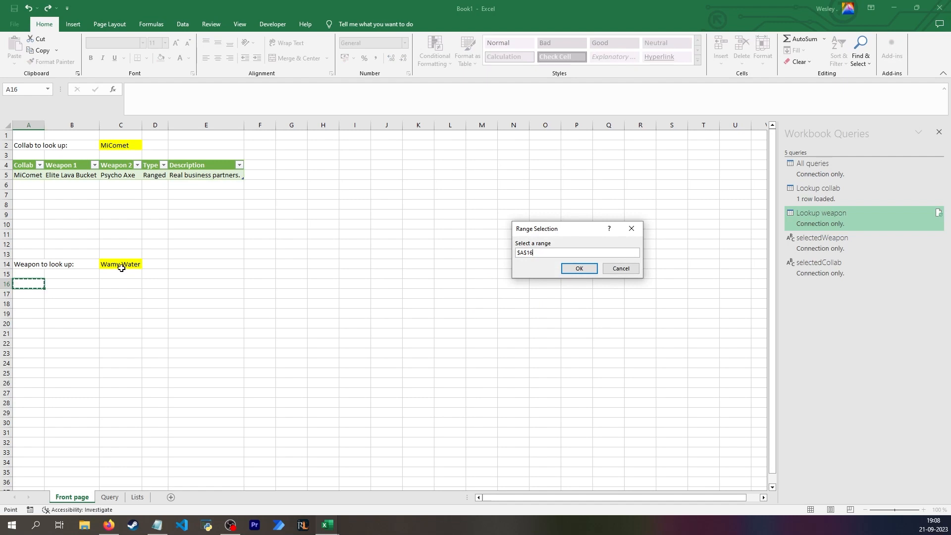
{"action": "left_click", "coordinate": [570, 272]}
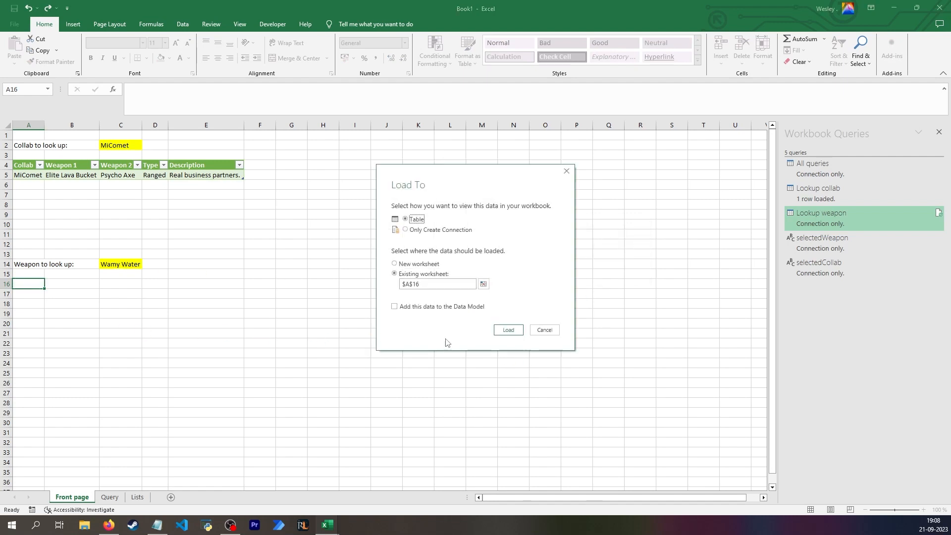
{"action": "left_click", "coordinate": [507, 328]}
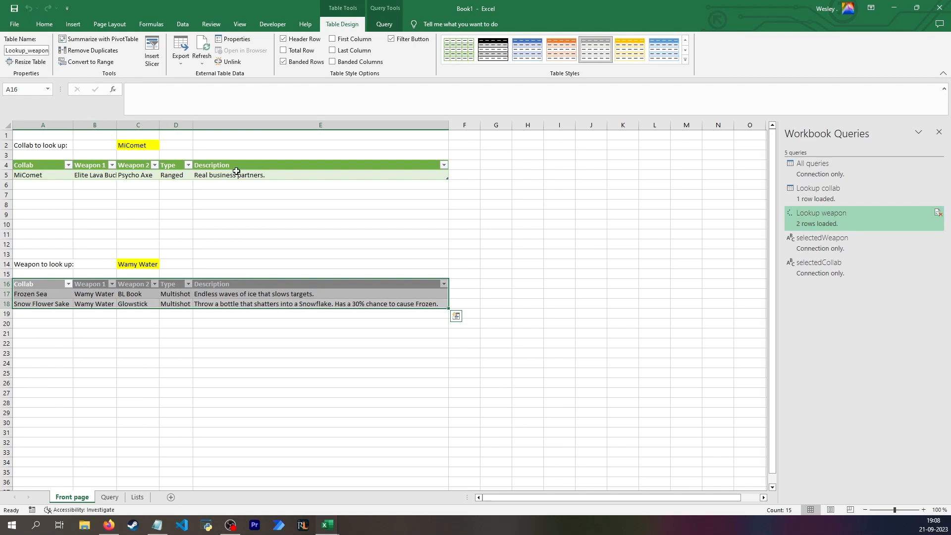
Turn off column width adjustment in the Lookup weapon table's external data properties
{"action": "left_click", "coordinate": [233, 39]}
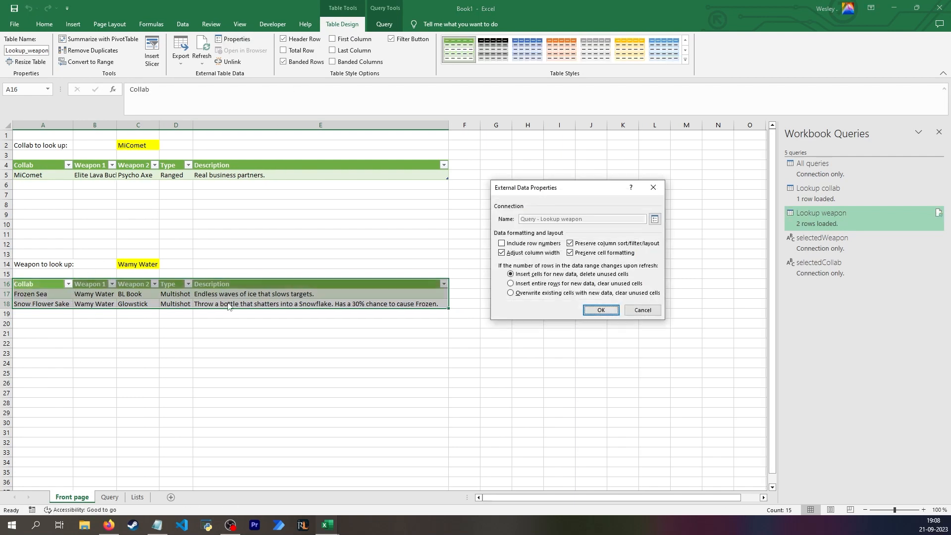
{"action": "left_click", "coordinate": [509, 254]}
{"action": "left_click", "coordinate": [601, 310]}
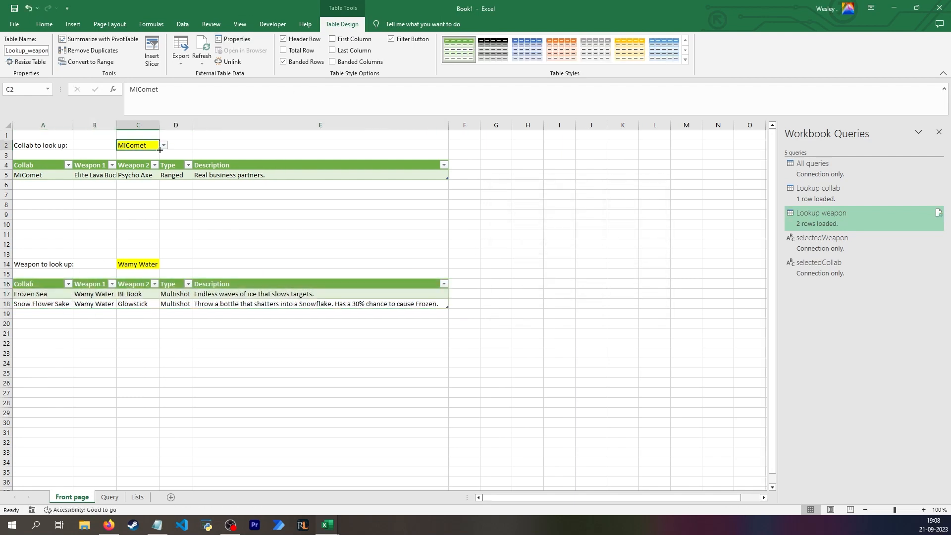
Look over the doubled collab table on the Query sheet and set the front page's collab lookup cell to Cutting Board
{"action": "mouse_move", "coordinate": [822, 169]}
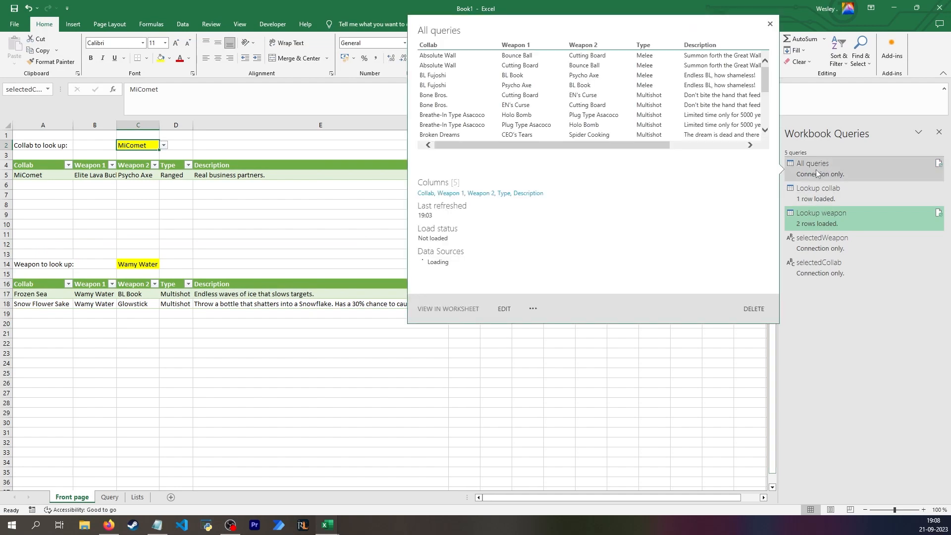
{"action": "left_click", "coordinate": [110, 497]}
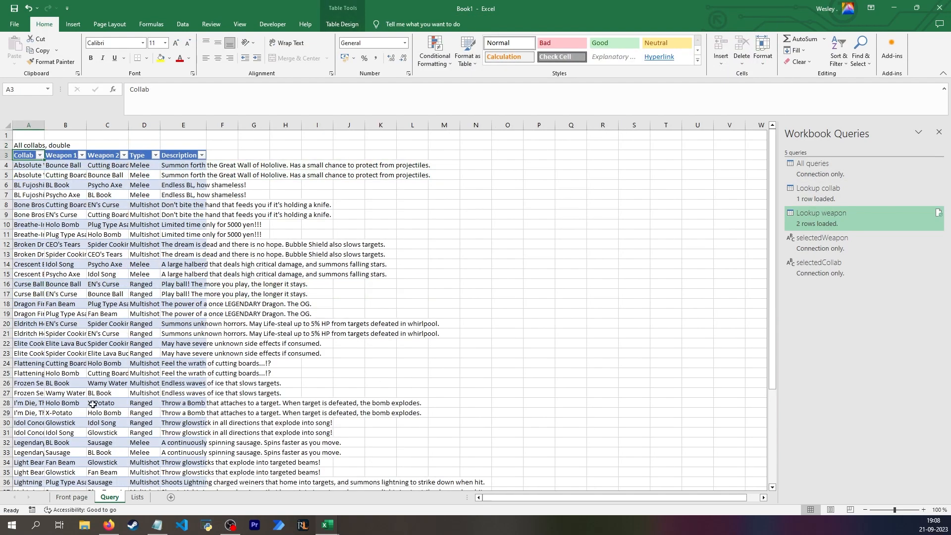
{"action": "left_click", "coordinate": [72, 497]}
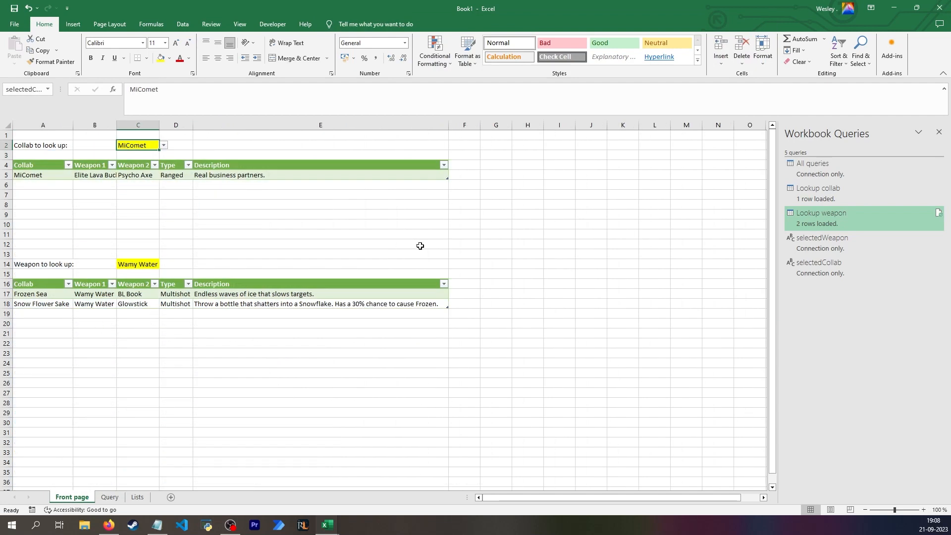
{"action": "left_click", "coordinate": [164, 145]}
{"action": "left_click", "coordinate": [133, 174]}
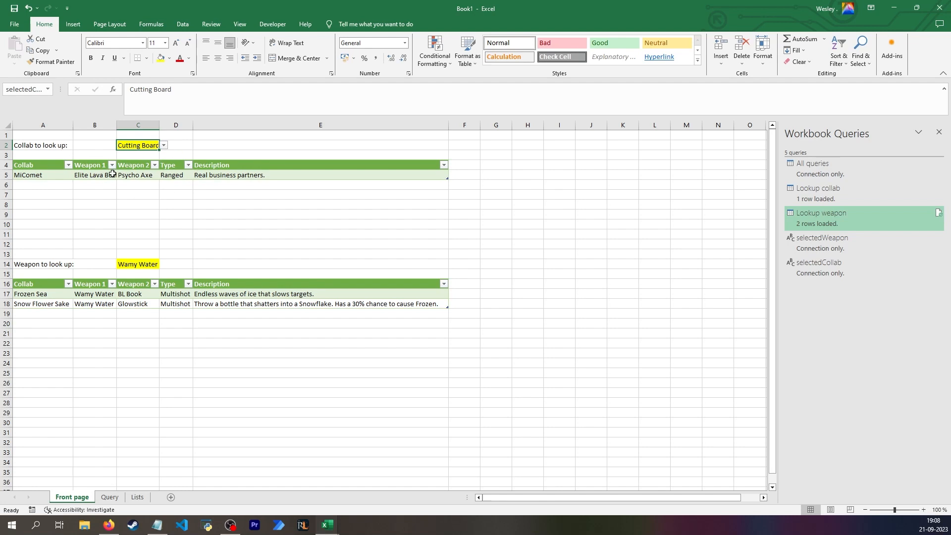
{"action": "left_click", "coordinate": [143, 261]}
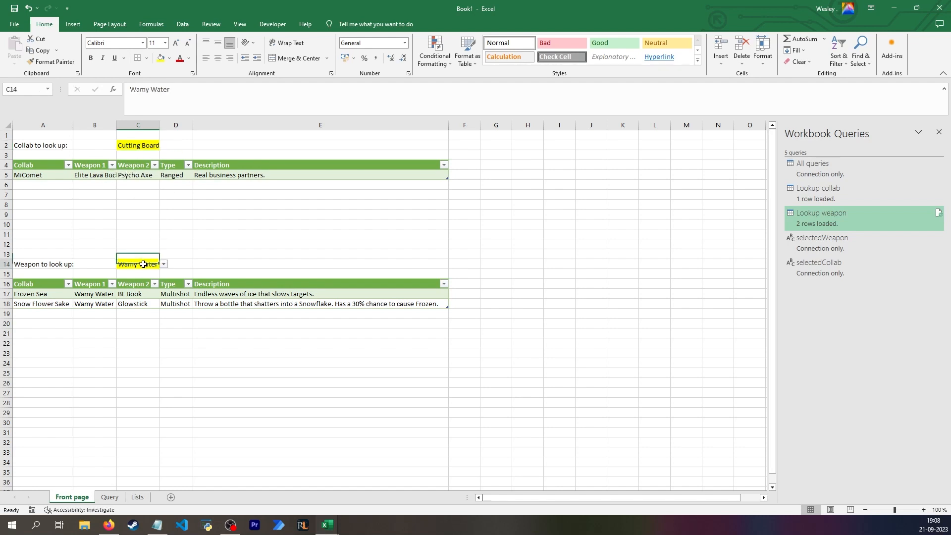
{"action": "left_click", "coordinate": [149, 148]}
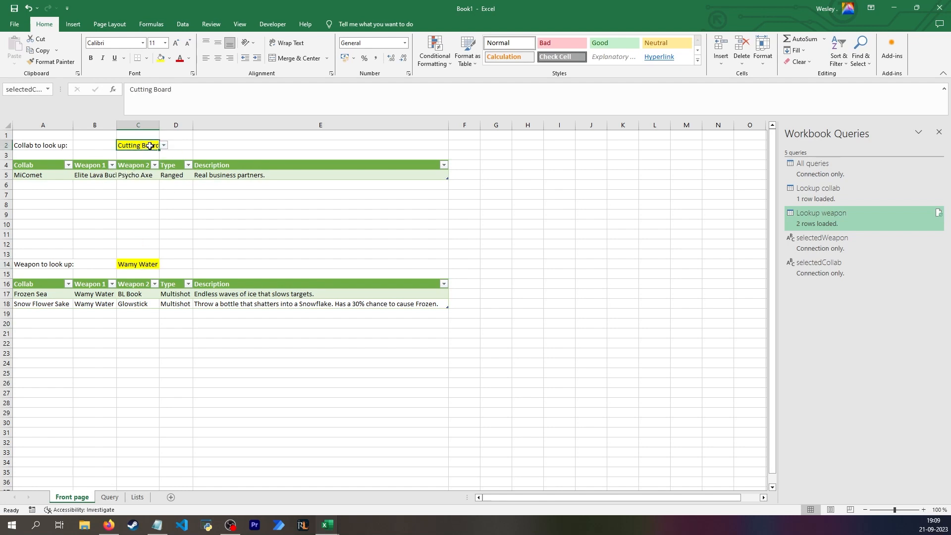
Test the weapon lookup cell's dropdown by choosing Bone Bros. and then BL Fujoshi
{"action": "left_click", "coordinate": [144, 261]}
{"action": "left_click", "coordinate": [163, 264]}
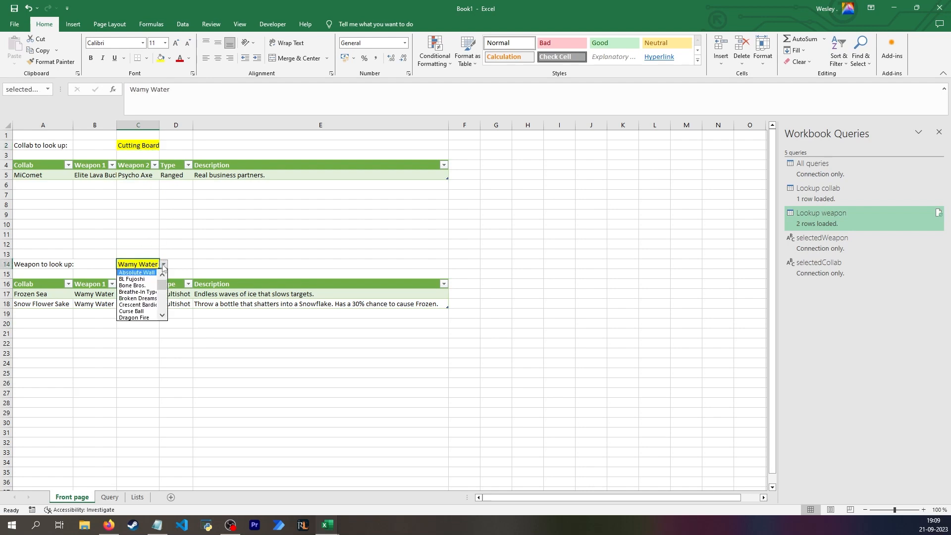
{"action": "left_click", "coordinate": [147, 276]}
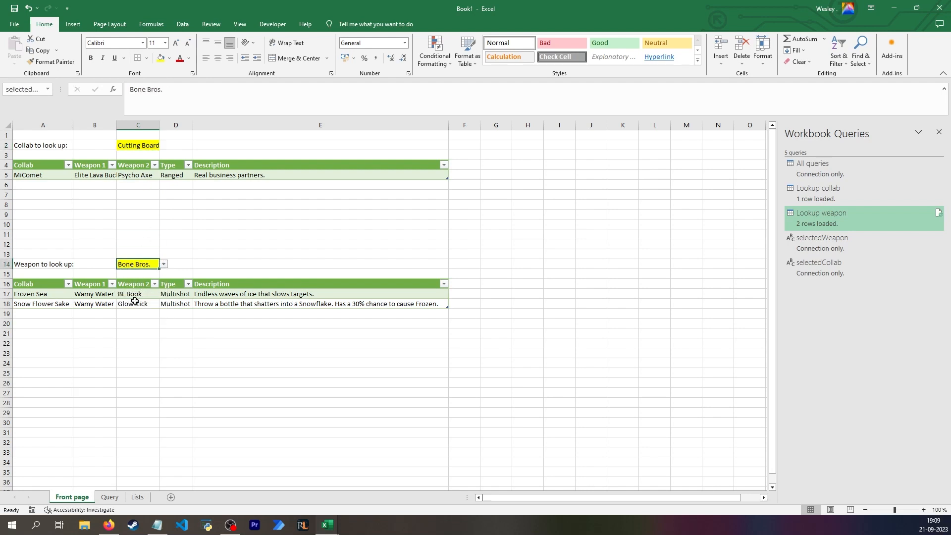
{"action": "left_click", "coordinate": [163, 264]}
{"action": "left_click_drag", "start_coordinate": [162, 287], "coordinate": [164, 274]}
{"action": "left_click", "coordinate": [144, 278]}
Change the weapon lookup cell's data validation list source to the Weapons column on the Lists sheet
{"action": "left_click", "coordinate": [182, 23]}
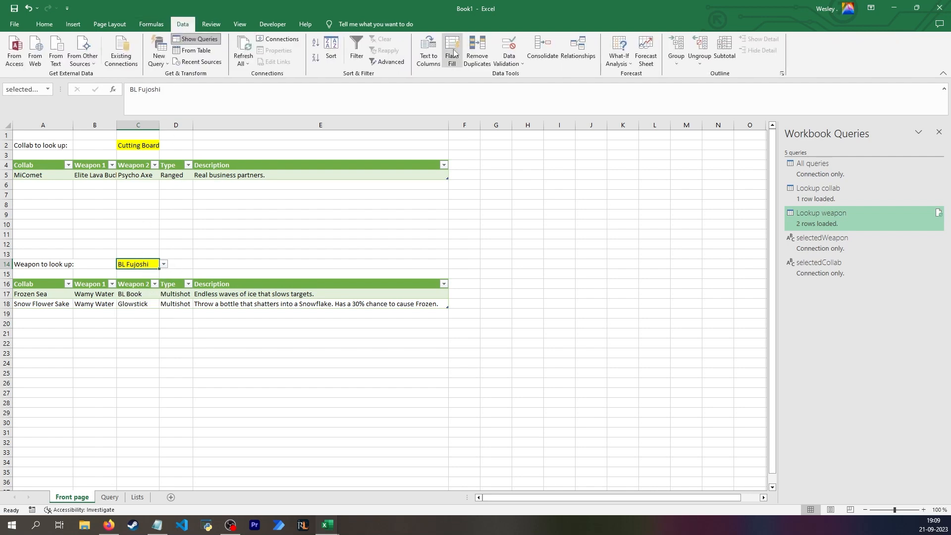
{"action": "left_click", "coordinate": [510, 47]}
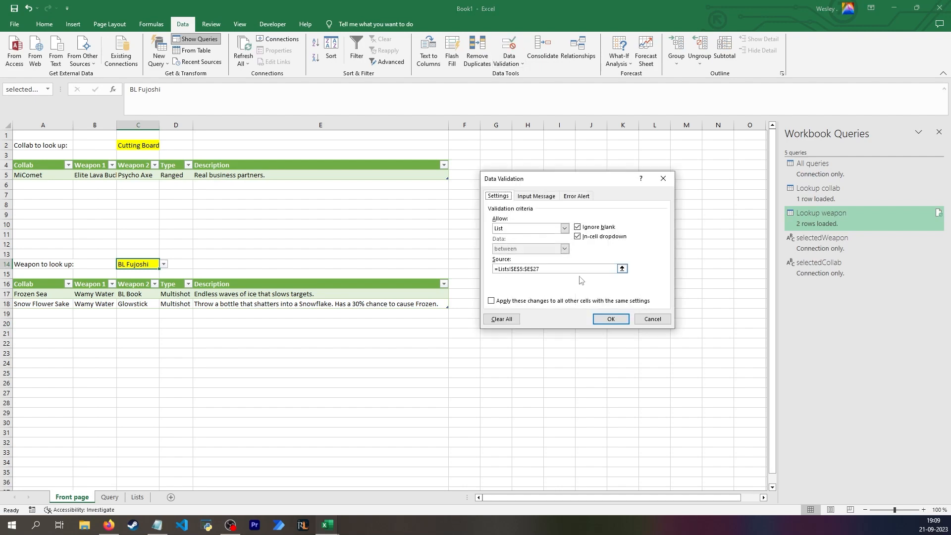
{"action": "left_click", "coordinate": [562, 268]}
{"action": "left_click", "coordinate": [137, 496]}
{"action": "left_click", "coordinate": [24, 160]}
{"action": "key", "text": "Return"}
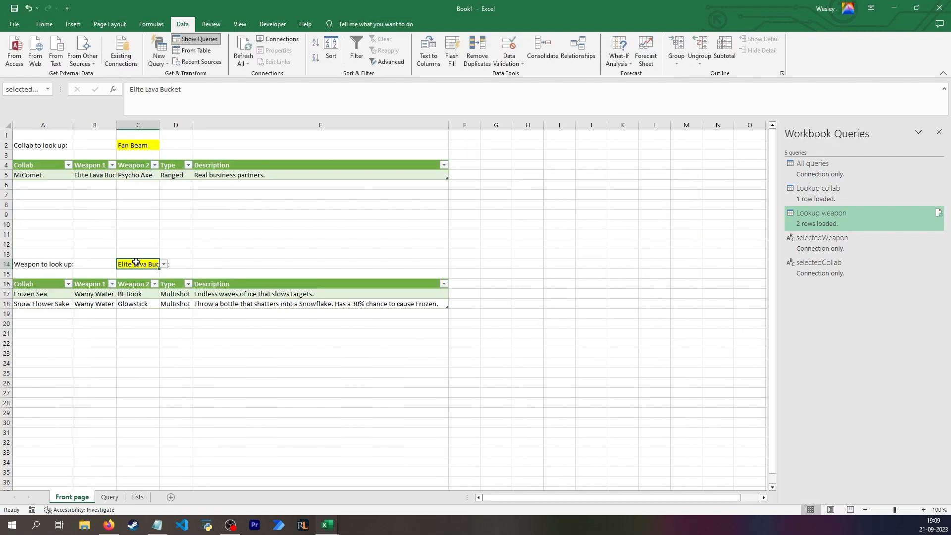
Refresh the weapon lookup table and the collab lookup table on the front page
{"action": "right_click", "coordinate": [148, 293]}
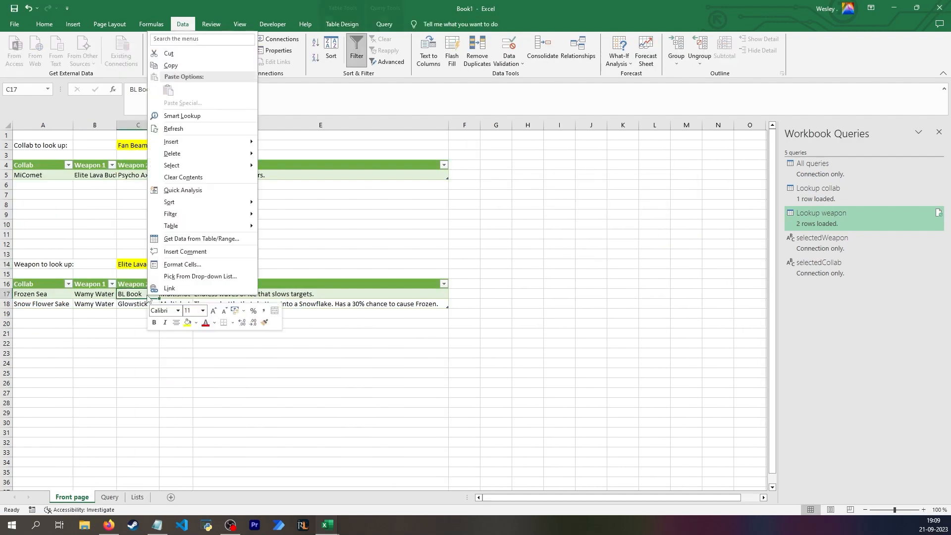
{"action": "left_click", "coordinate": [186, 129]}
{"action": "right_click", "coordinate": [152, 176]}
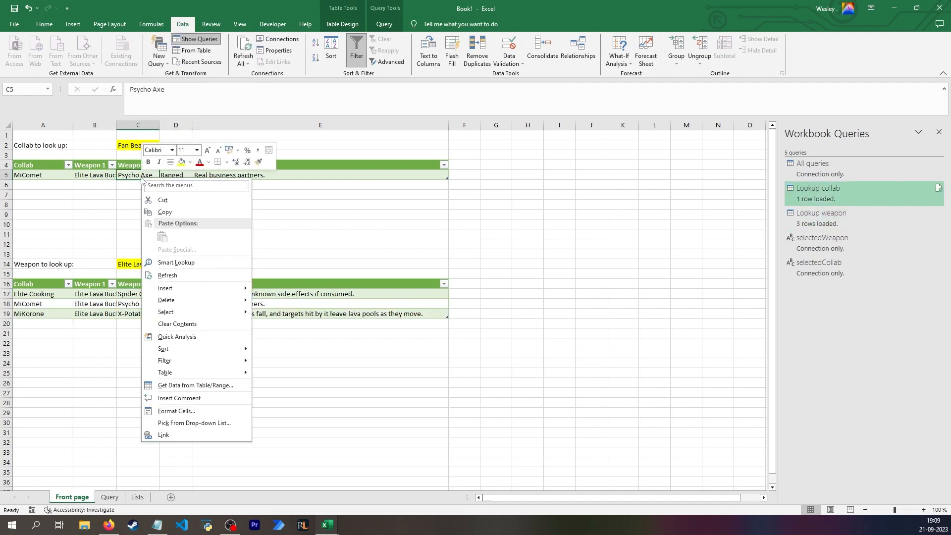
{"action": "left_click", "coordinate": [177, 262]}
Check the collab lookup cell's dropdown and change its validation list source to the Collabs column on the Lists sheet
{"action": "left_click", "coordinate": [143, 145]}
{"action": "left_click", "coordinate": [163, 145]}
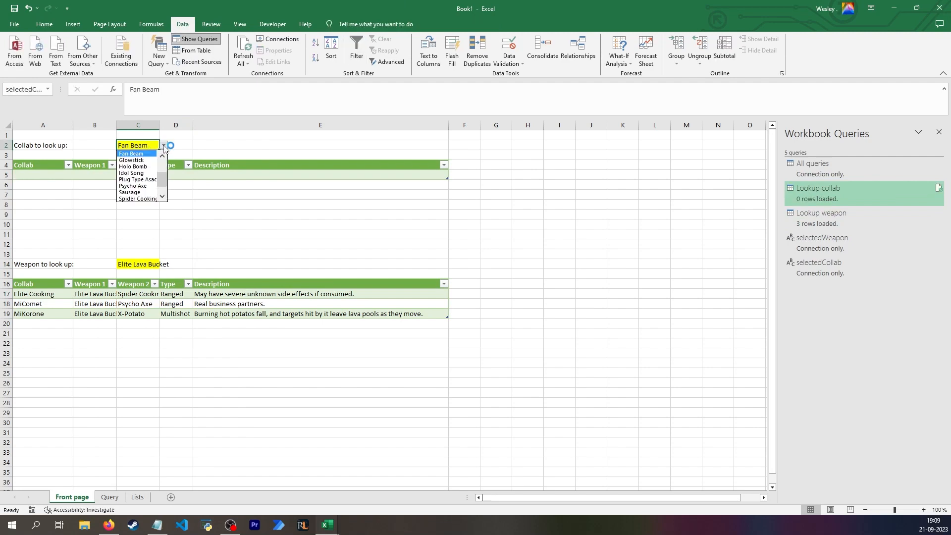
{"action": "left_click", "coordinate": [135, 152]}
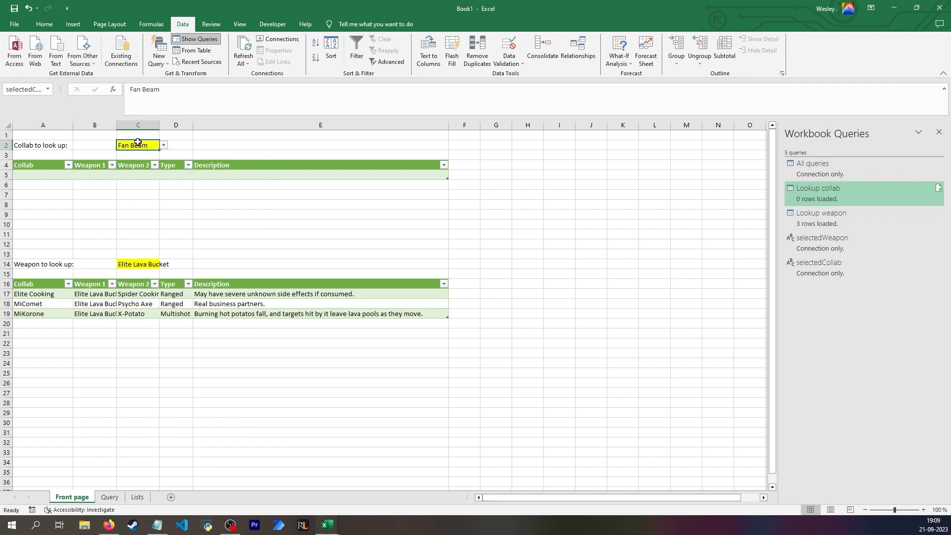
{"action": "left_click", "coordinate": [509, 50]}
{"action": "left_click", "coordinate": [622, 269]}
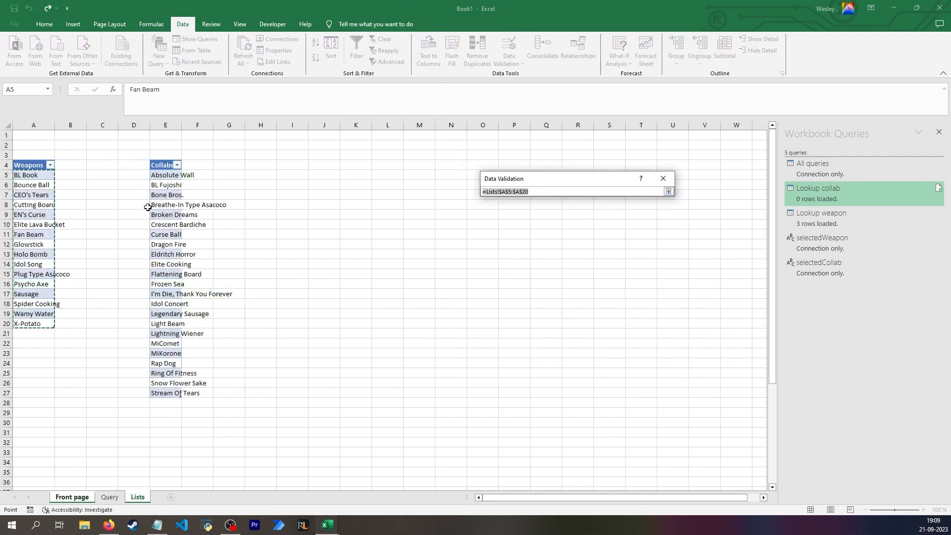
{"action": "left_click", "coordinate": [166, 161]}
{"action": "key", "text": "Return"}
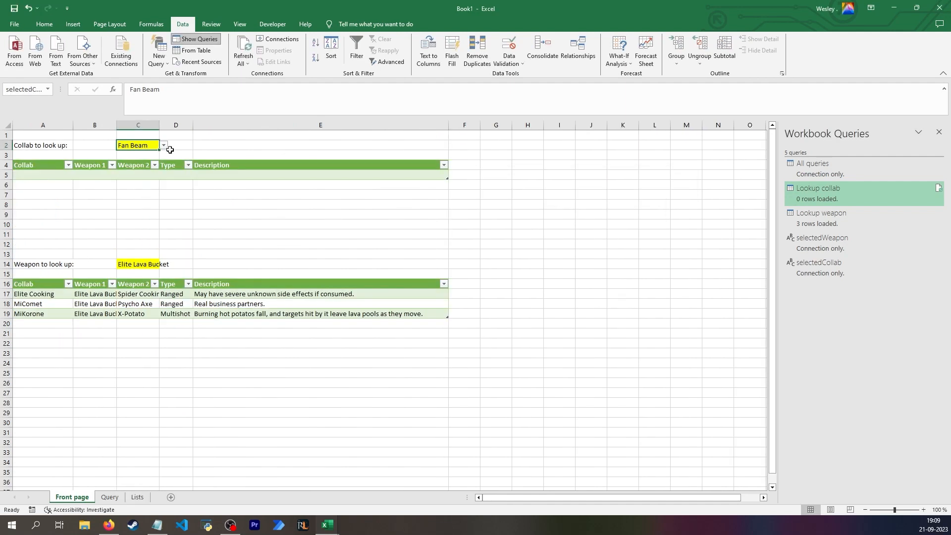
Choose Broken Dreams in the collab lookup cell and refresh the collab lookup table
{"action": "left_click", "coordinate": [164, 145]}
{"action": "left_click", "coordinate": [134, 168]}
{"action": "right_click", "coordinate": [144, 175]}
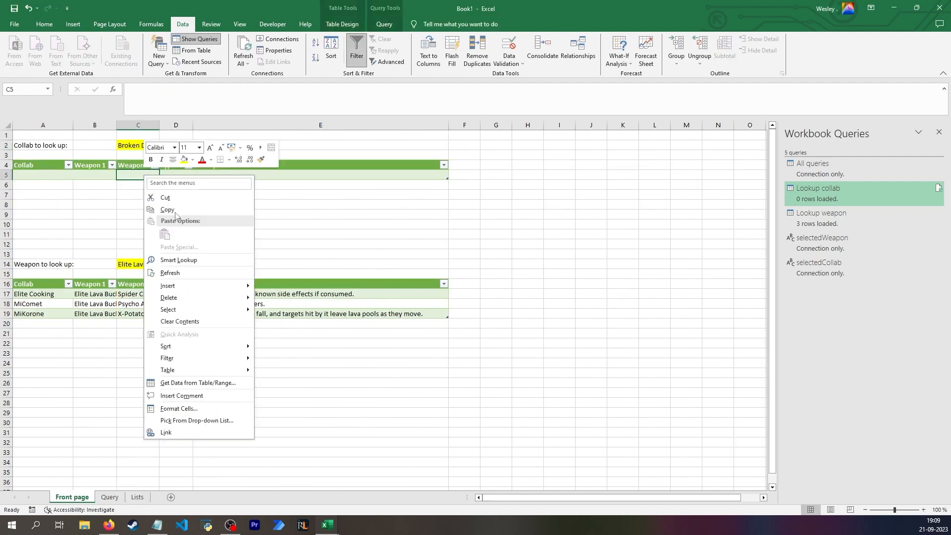
{"action": "left_click", "coordinate": [170, 272]}
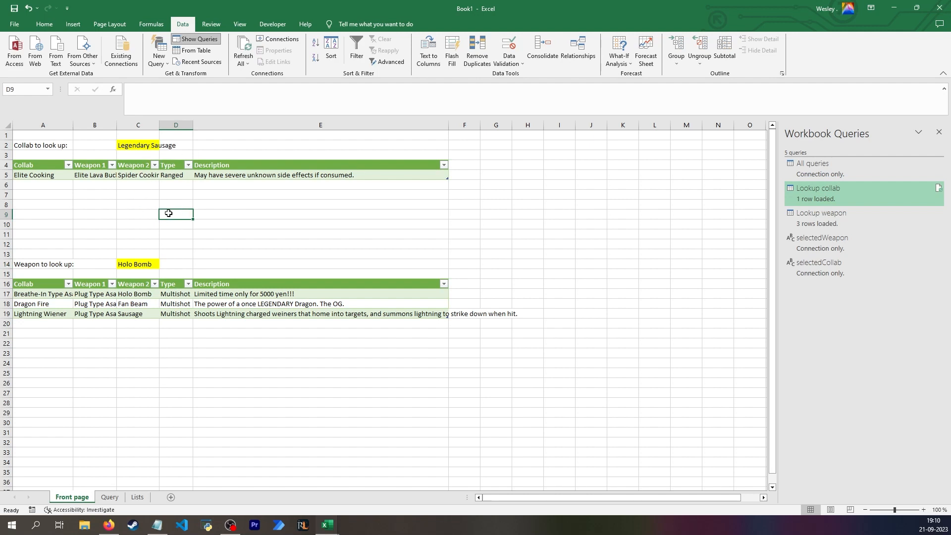
Refresh all workbook queries to update both lookup tables for the collab Legendary Sausage and the weapon Holo Bomb
{"action": "key", "text": "ctrl+alt+F5"}
{"action": "left_click", "coordinate": [246, 63]}
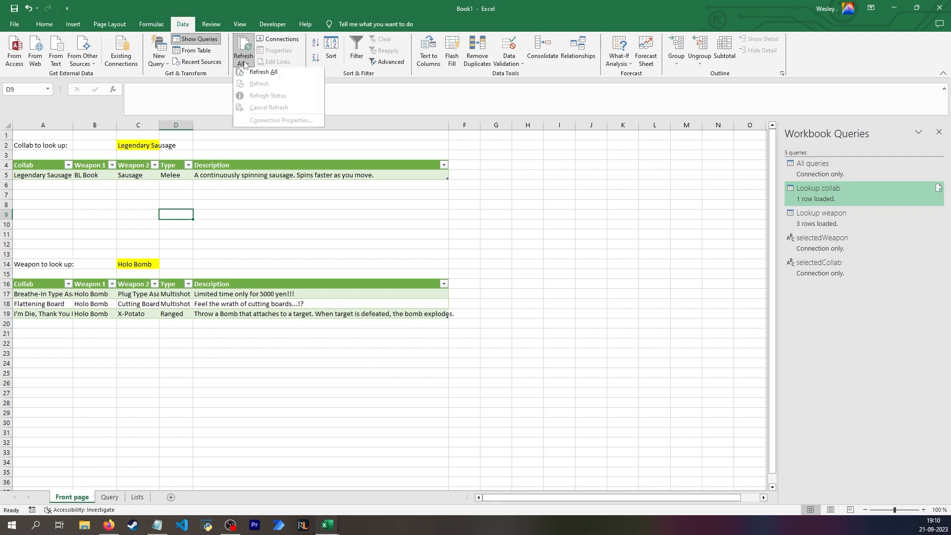
{"action": "left_click", "coordinate": [253, 74]}
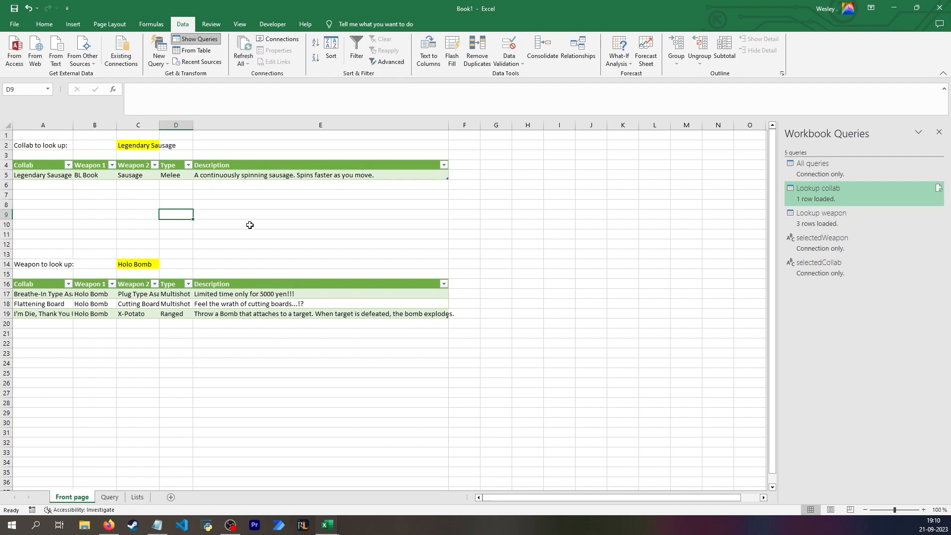